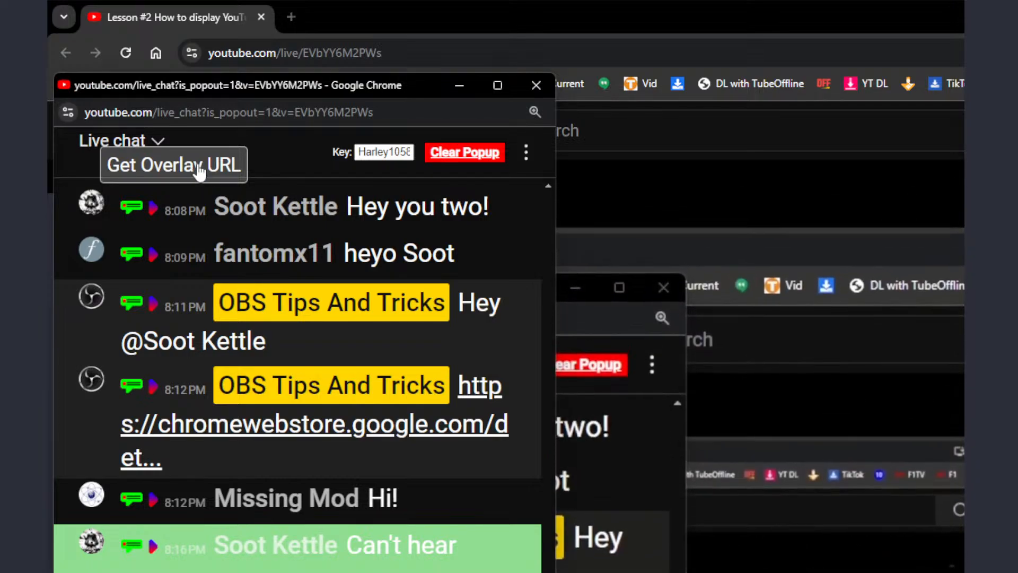
- Get the overlay URL from the popped-out live chat, and create a scene named Overlay in OBS
{"action": "left_click", "coordinate": [198, 167]}
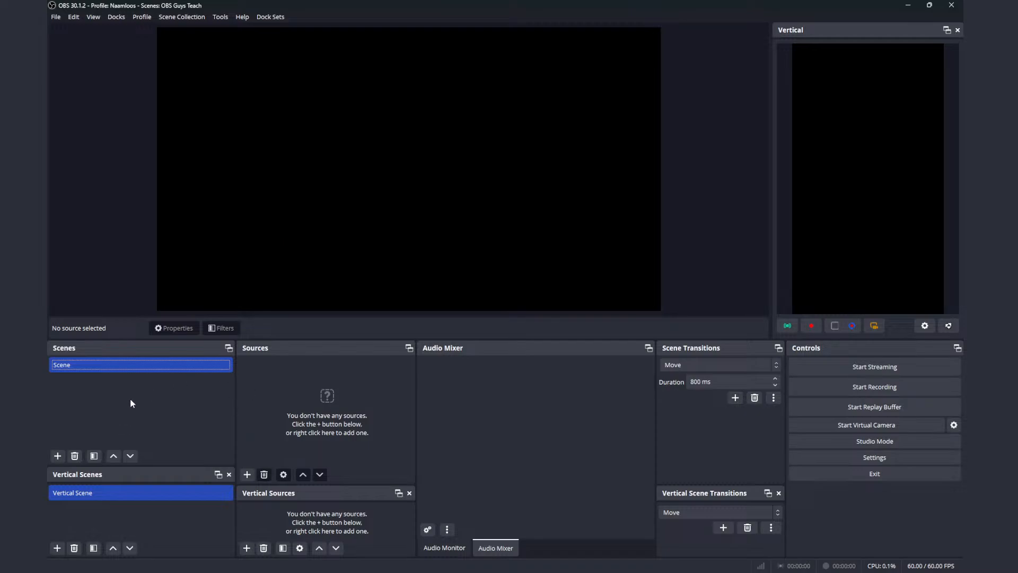
{"action": "left_click", "coordinate": [58, 456]}
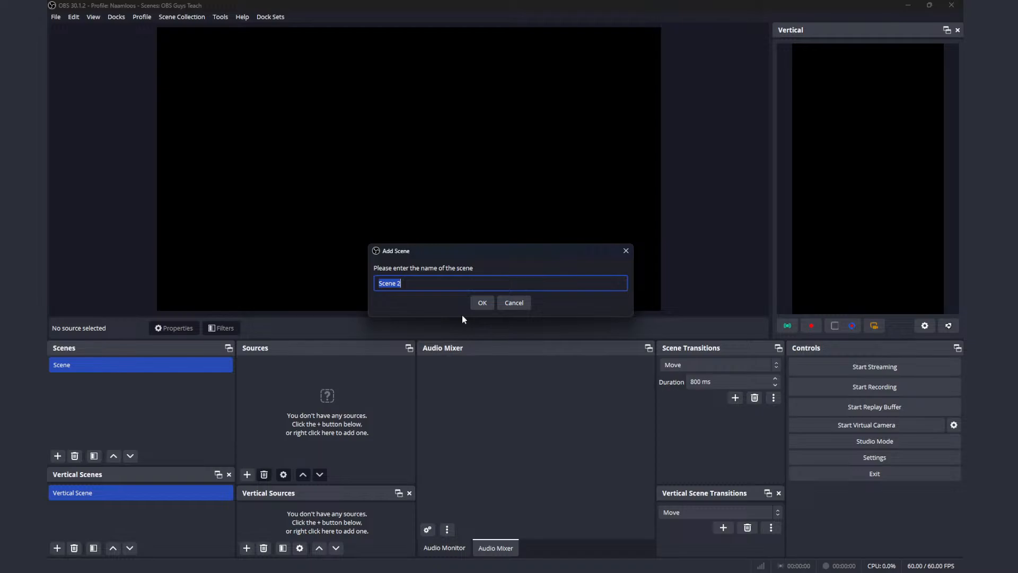
{"action": "type", "text": "Overlay"}
{"action": "key", "text": "Return"}
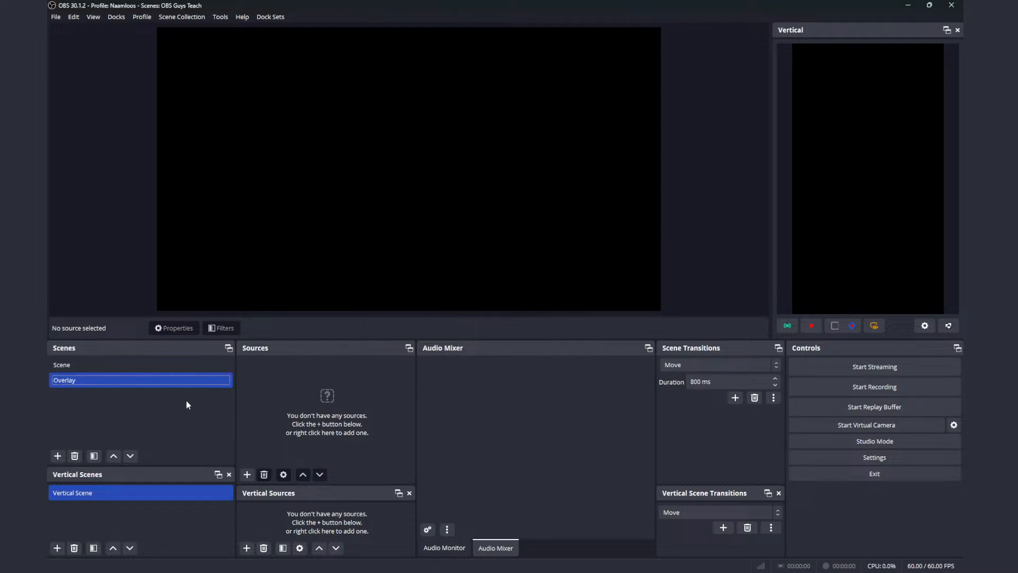
- Add a new Browser source named Youtube Comments to the Overlay scene
{"action": "left_click", "coordinate": [247, 475]}
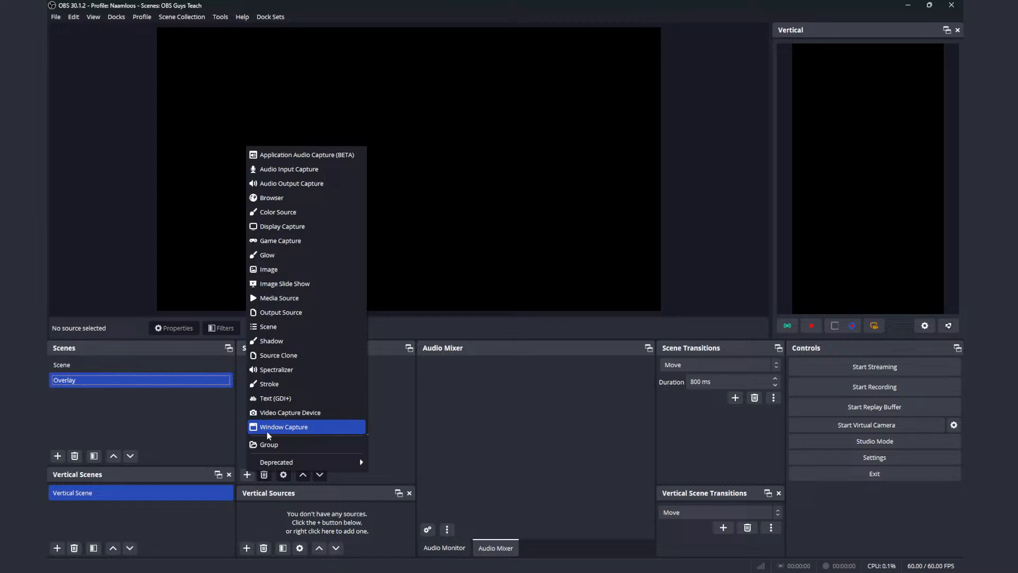
{"action": "key", "text": "Escape"}
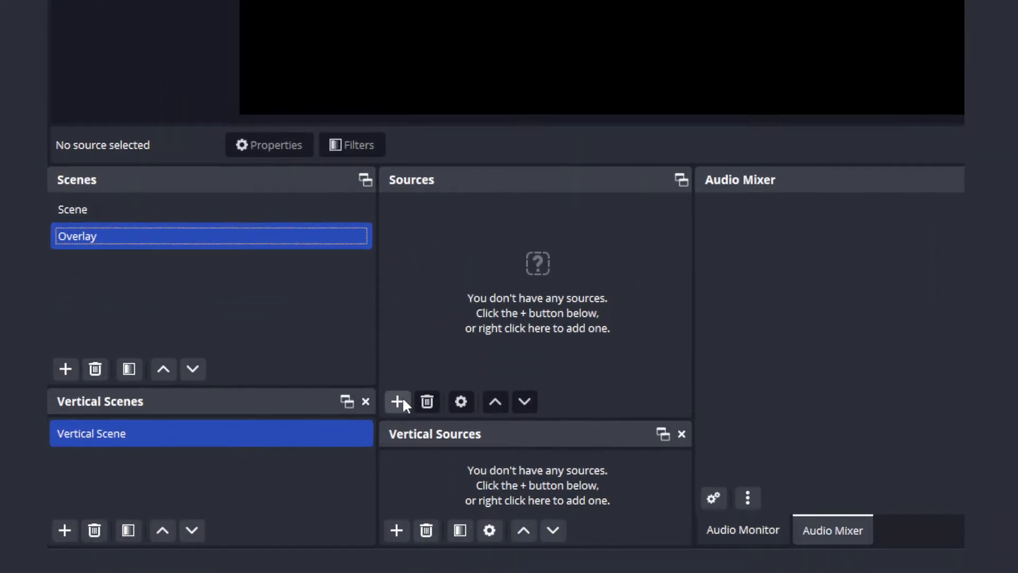
{"action": "left_click", "coordinate": [398, 401]}
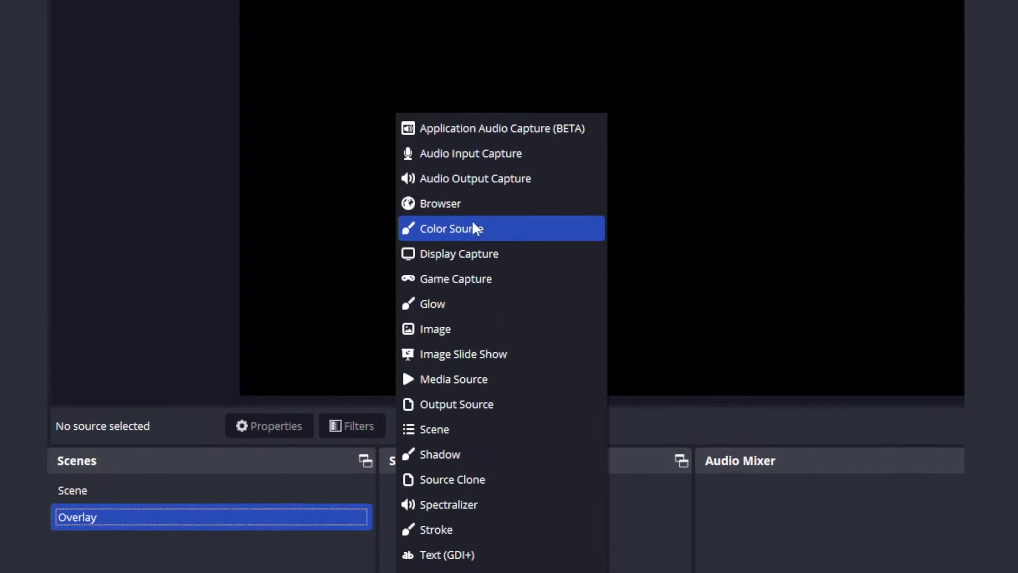
{"action": "left_click", "coordinate": [472, 200]}
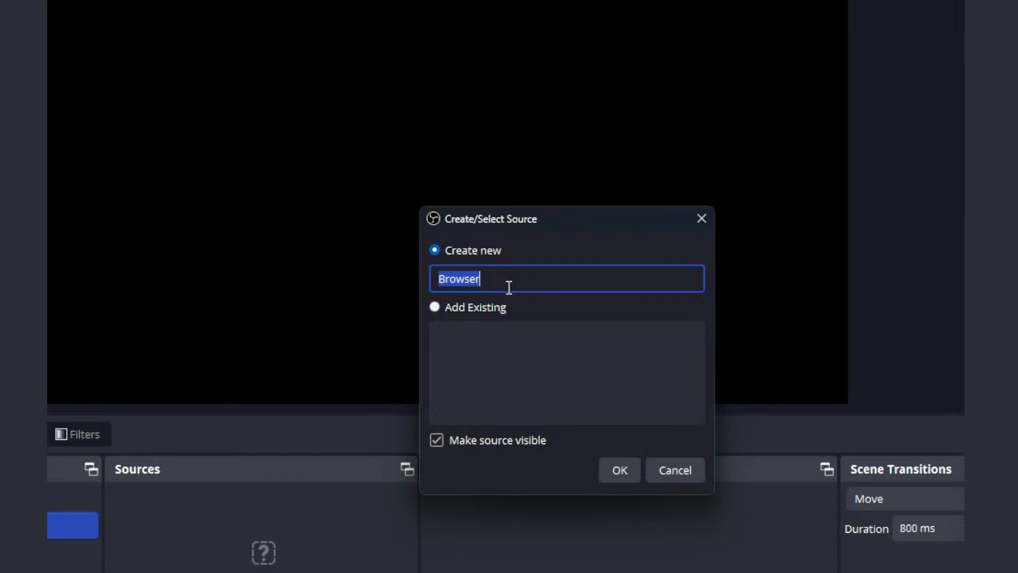
{"action": "type", "text": "Yout"}
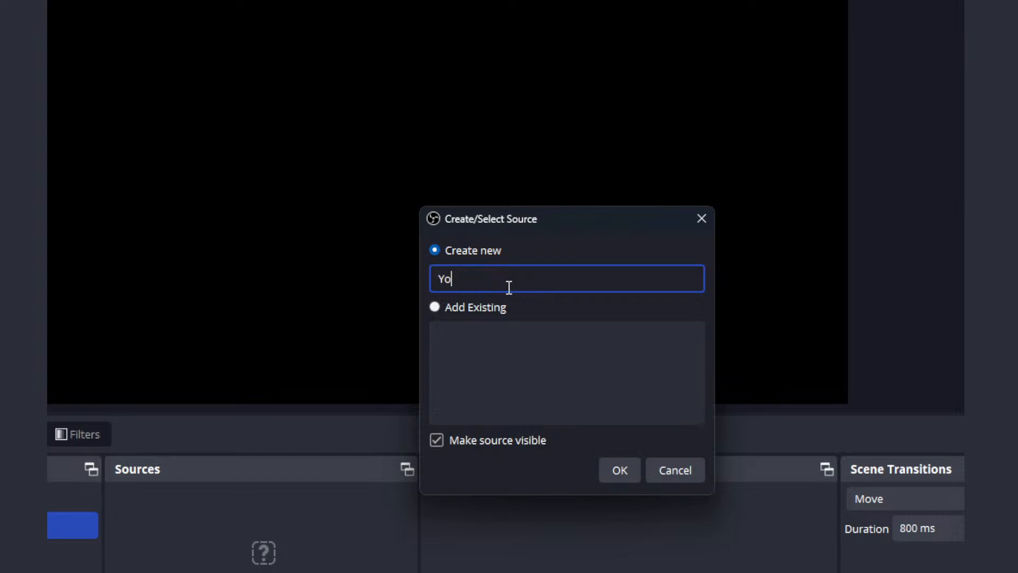
{"action": "type", "text": "ube Comments"}
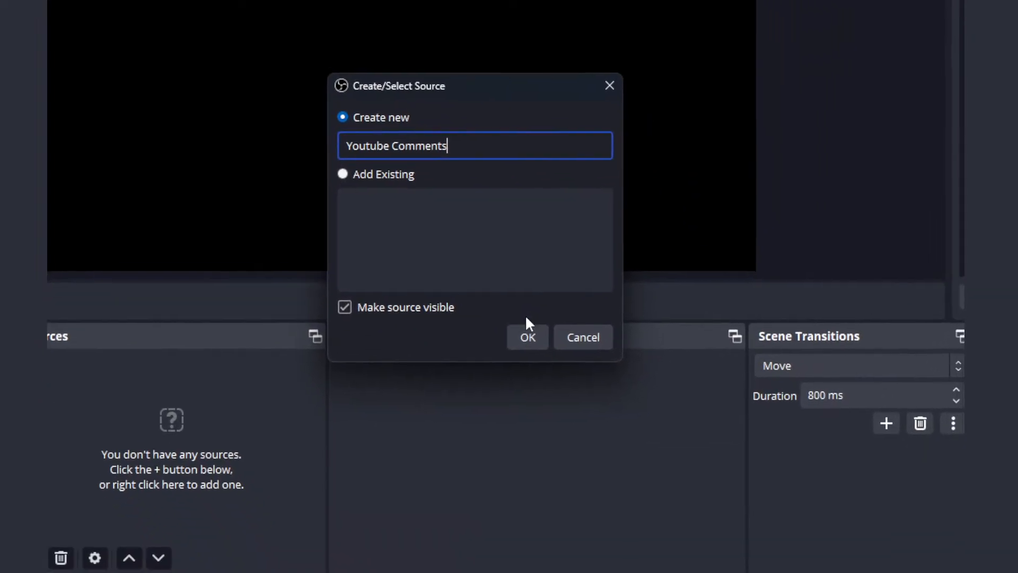
{"action": "left_click", "coordinate": [610, 460]}
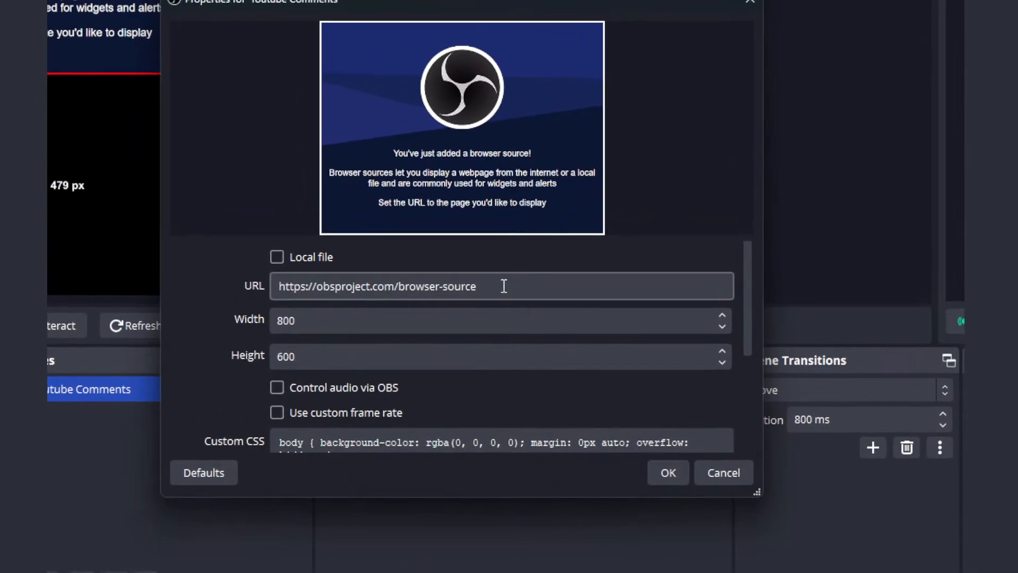
- Replace the Youtube Comments browser source's default URL with the copied chat overlay URL
{"action": "triple_click", "coordinate": [499, 287]}
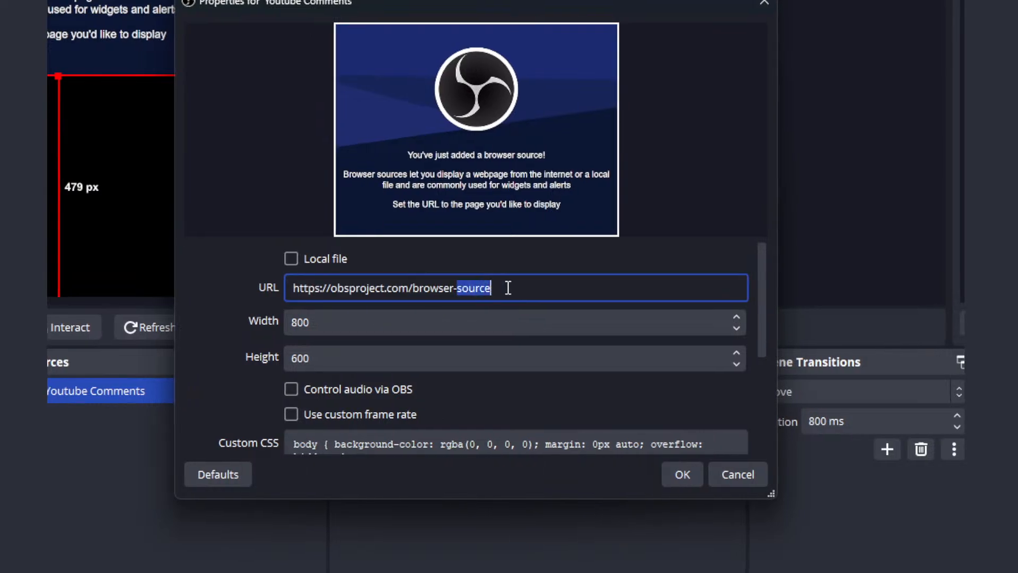
{"action": "right_click", "coordinate": [461, 293]}
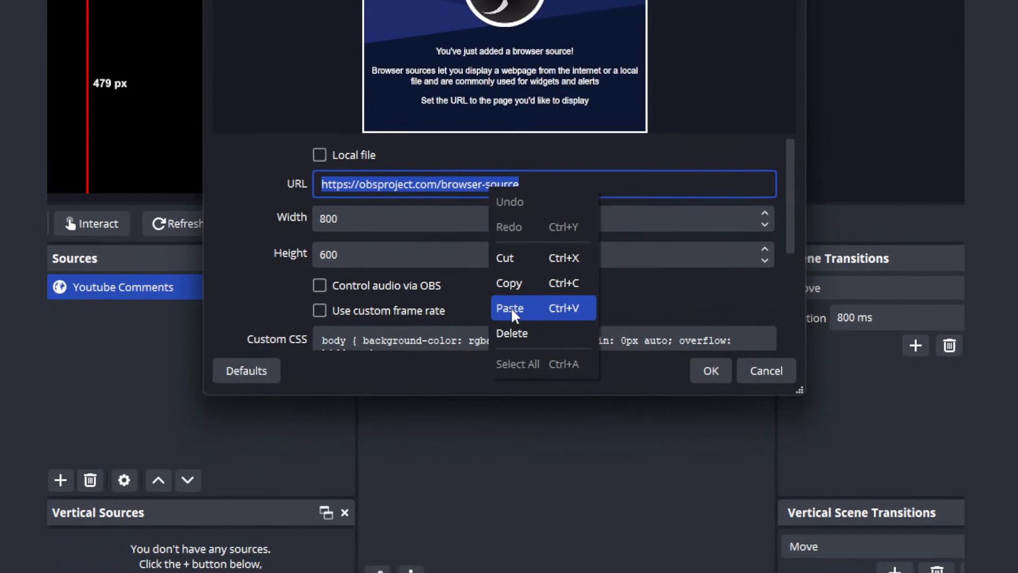
{"action": "left_click", "coordinate": [511, 308]}
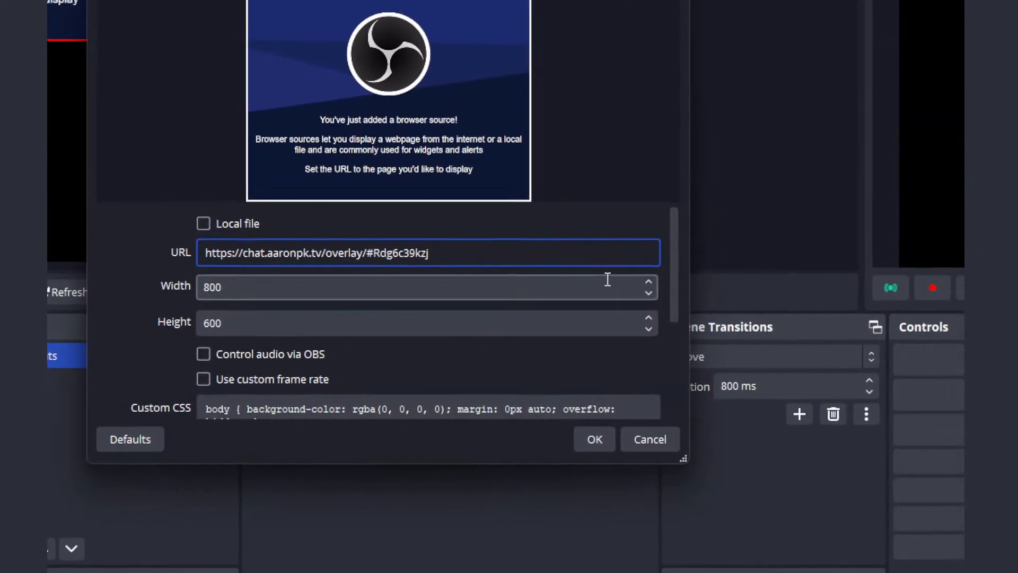
- Set the Youtube Comments source's width to 1920 and height to 1080, and accept its properties
{"action": "left_click", "coordinate": [568, 282]}
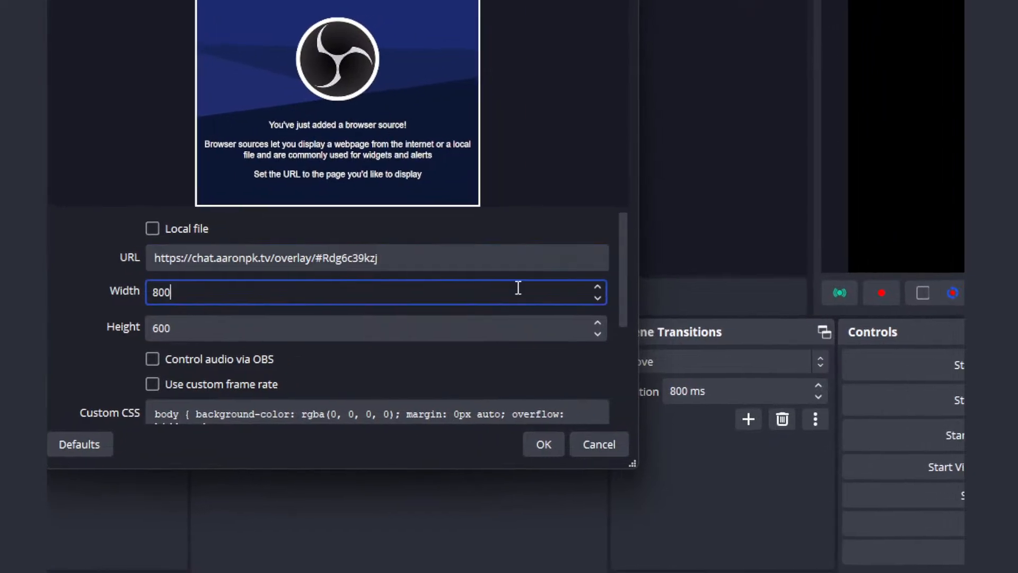
{"action": "double_click", "coordinate": [568, 282]}
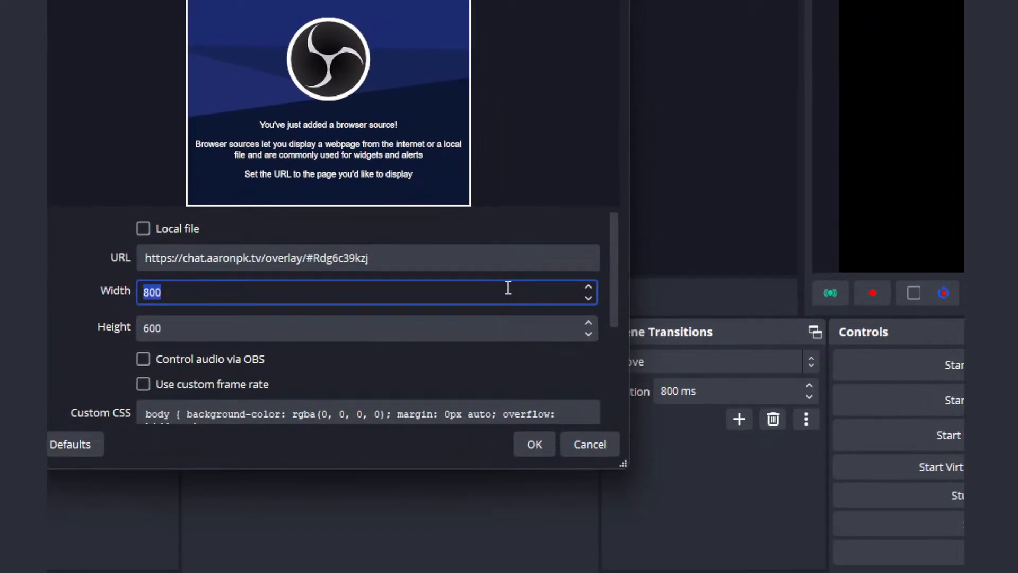
{"action": "type", "text": "1920"}
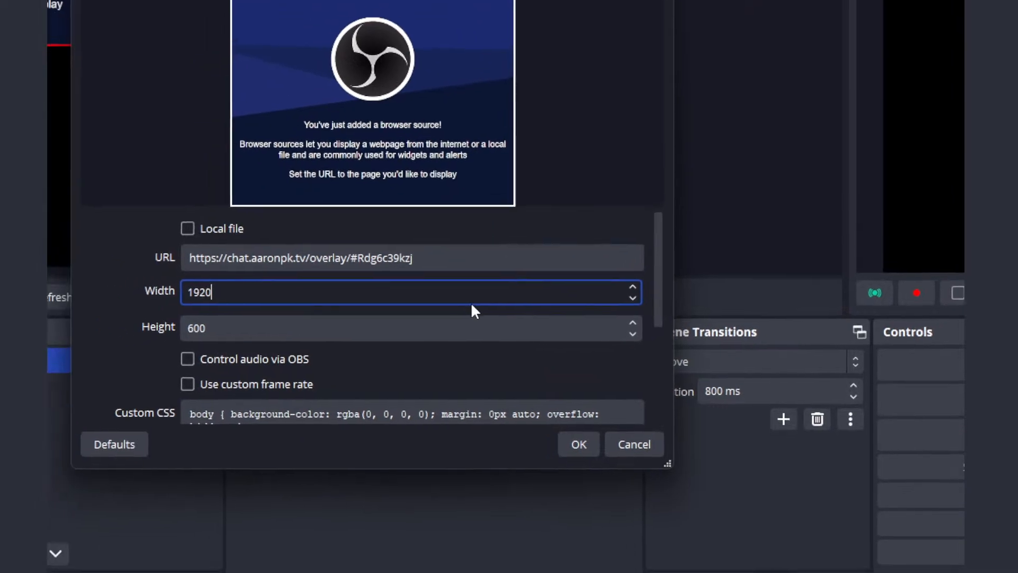
{"action": "double_click", "coordinate": [424, 328]}
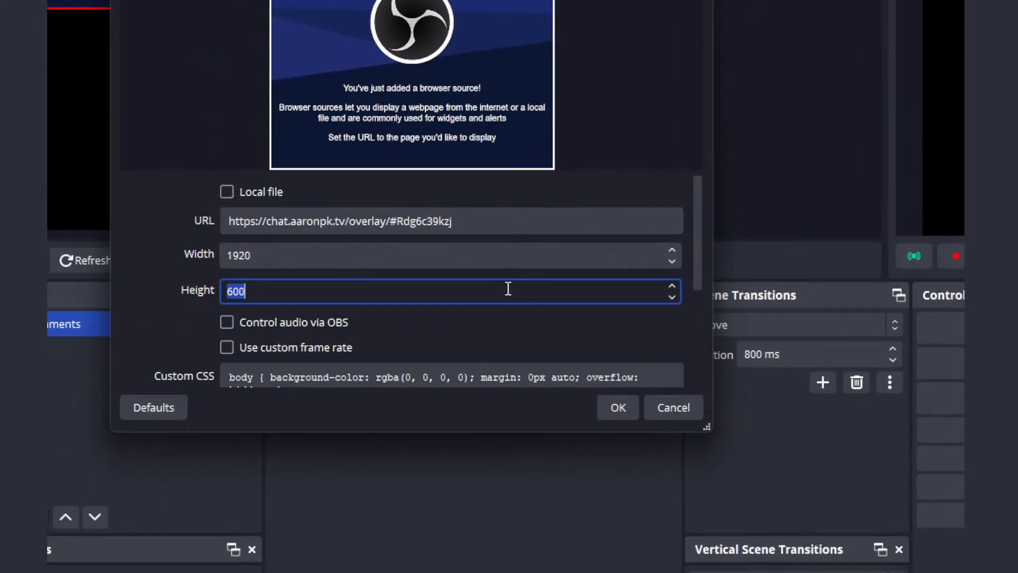
{"action": "type", "text": "1080"}
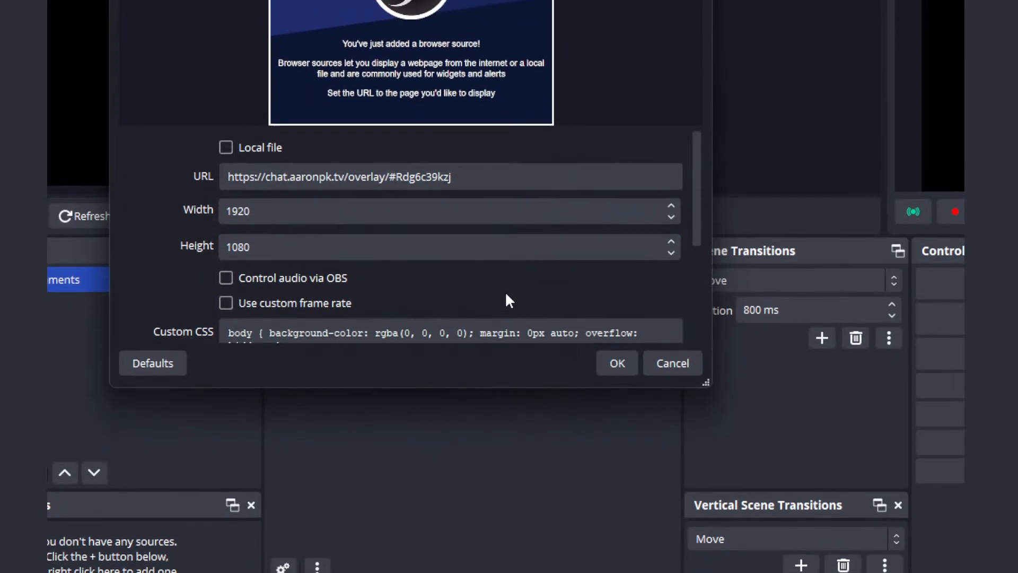
{"action": "scroll", "coordinate": [507, 344], "scroll_direction": "down", "scroll_amount": 4}
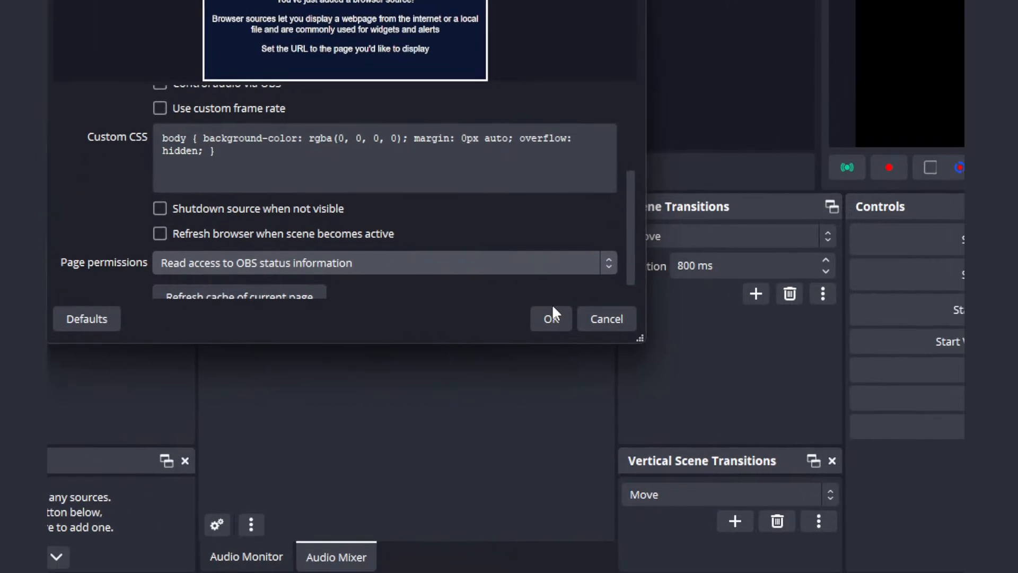
{"action": "left_click", "coordinate": [604, 322]}
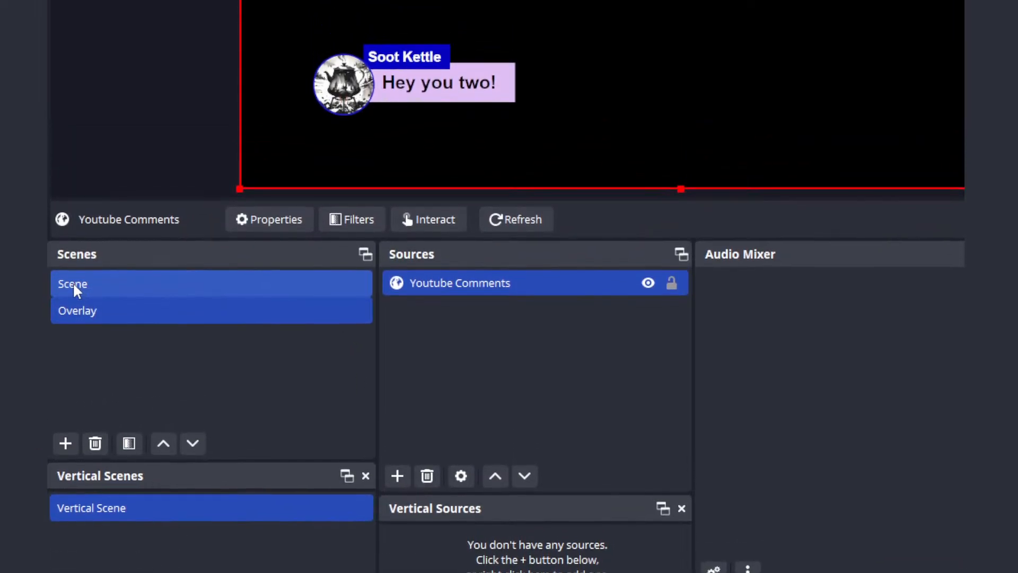
- Add the existing Overlay scene as a visible source in the scene named Scene
{"action": "left_click", "coordinate": [85, 272]}
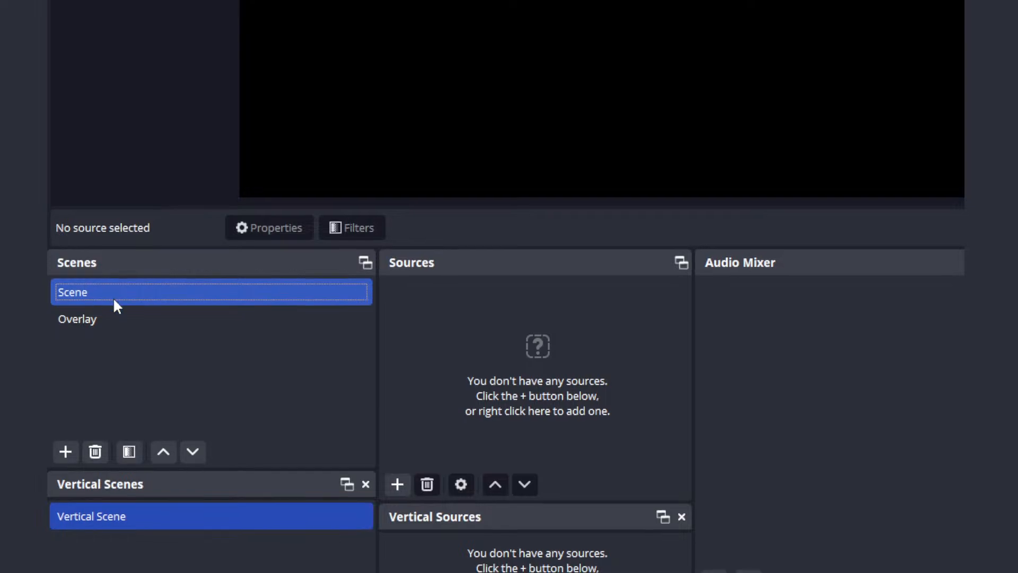
{"action": "left_click", "coordinate": [397, 411]}
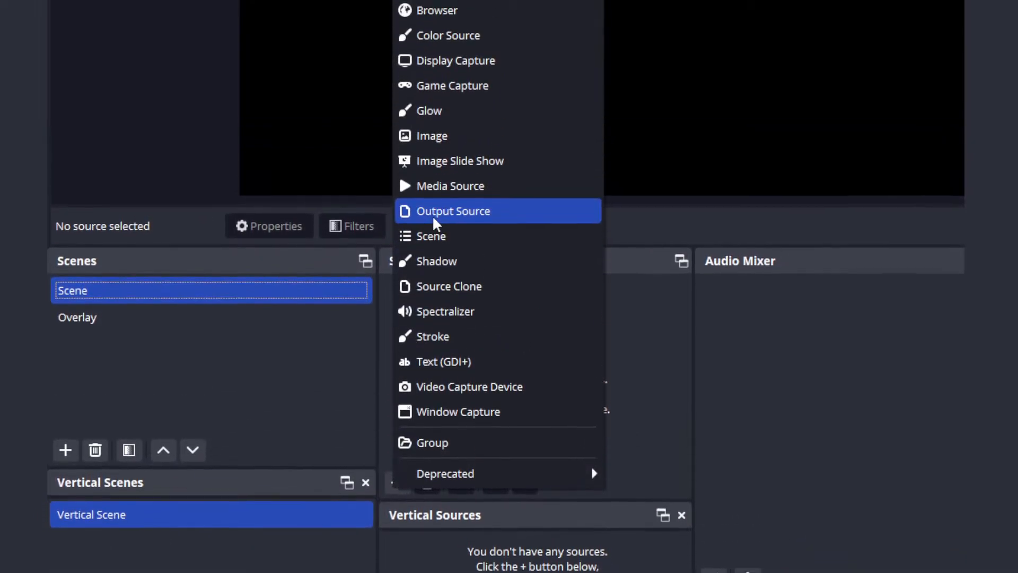
{"action": "left_click", "coordinate": [434, 236]}
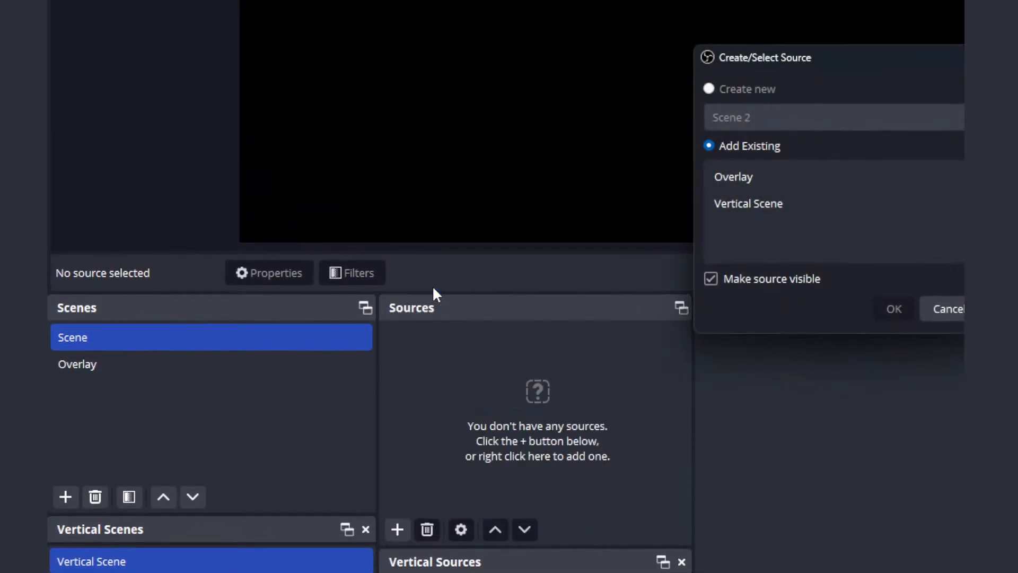
{"action": "left_click", "coordinate": [796, 204]}
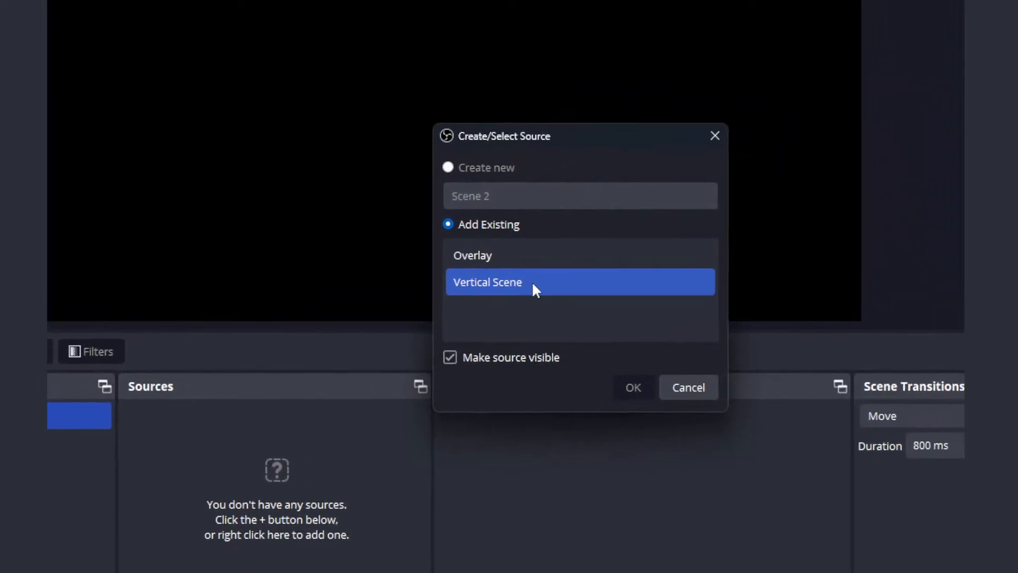
{"action": "left_click", "coordinate": [495, 268]}
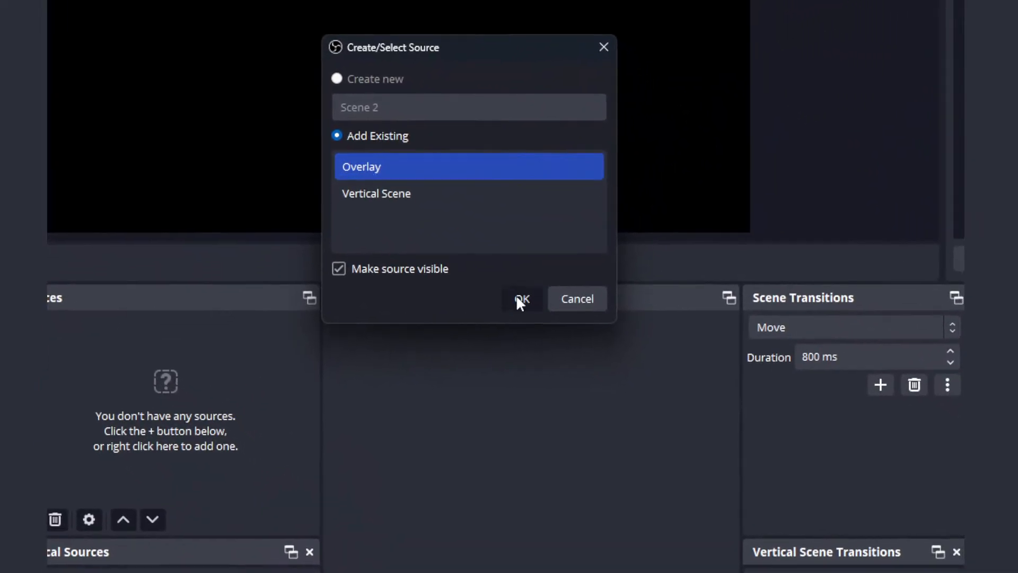
{"action": "left_click", "coordinate": [518, 298]}
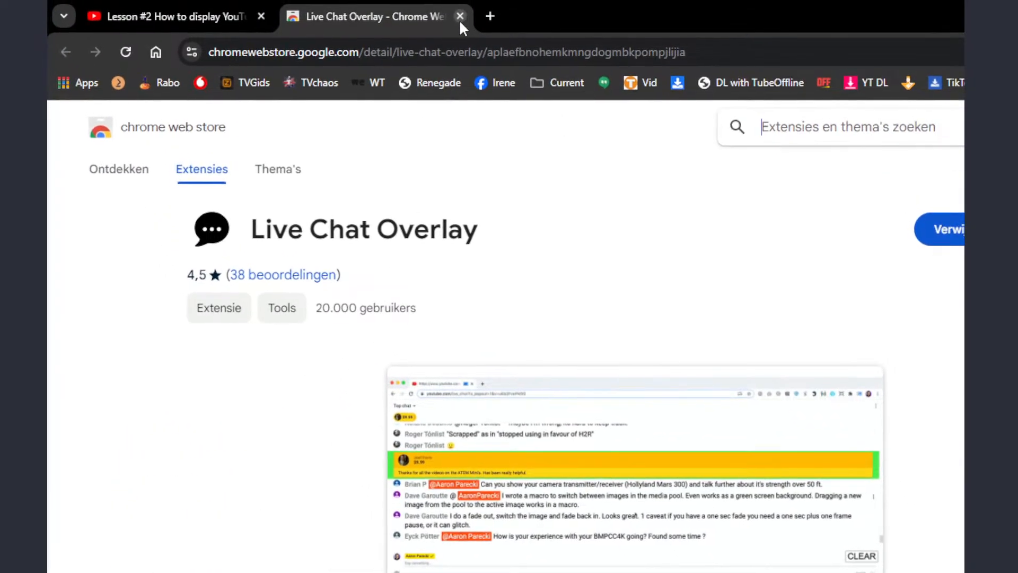
- Switch to Chrome and close the Live Chat Overlay page of the Chrome Web Store
{"action": "left_click", "coordinate": [458, 12]}
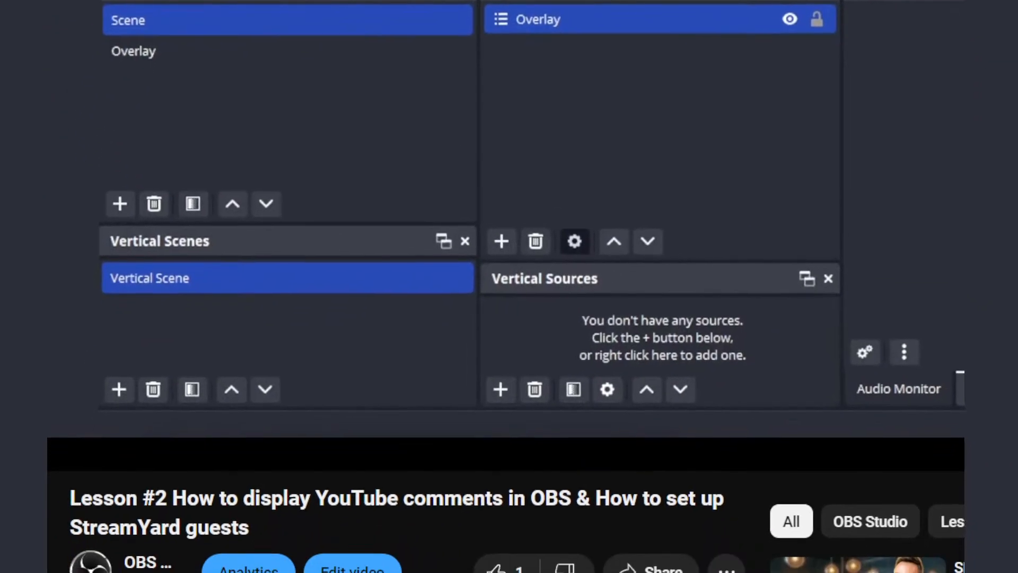
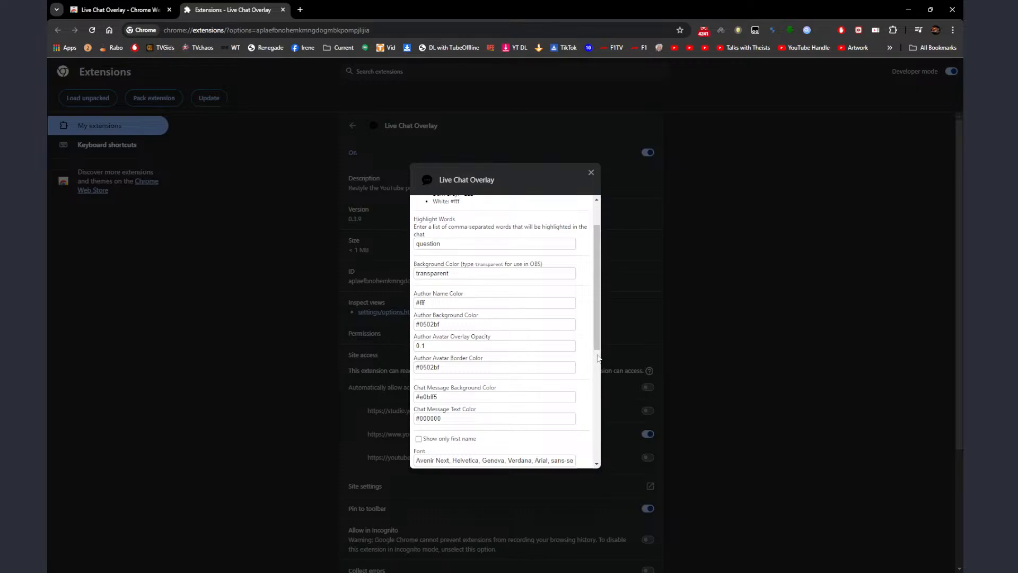
- Review the Live Chat Overlay extension's color, font and comment scale options, close them, and examine its site access settings
{"action": "scroll", "coordinate": [547, 339], "scroll_direction": "down", "scroll_amount": 3}
{"action": "scroll", "coordinate": [547, 339], "scroll_direction": "down", "scroll_amount": 2}
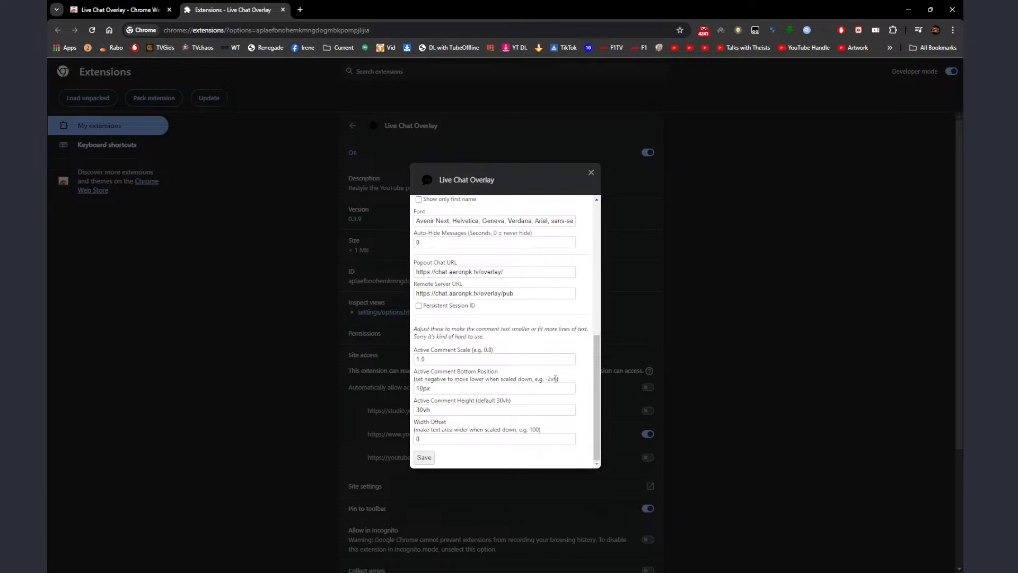
{"action": "scroll", "coordinate": [555, 379], "scroll_direction": "up", "scroll_amount": 4}
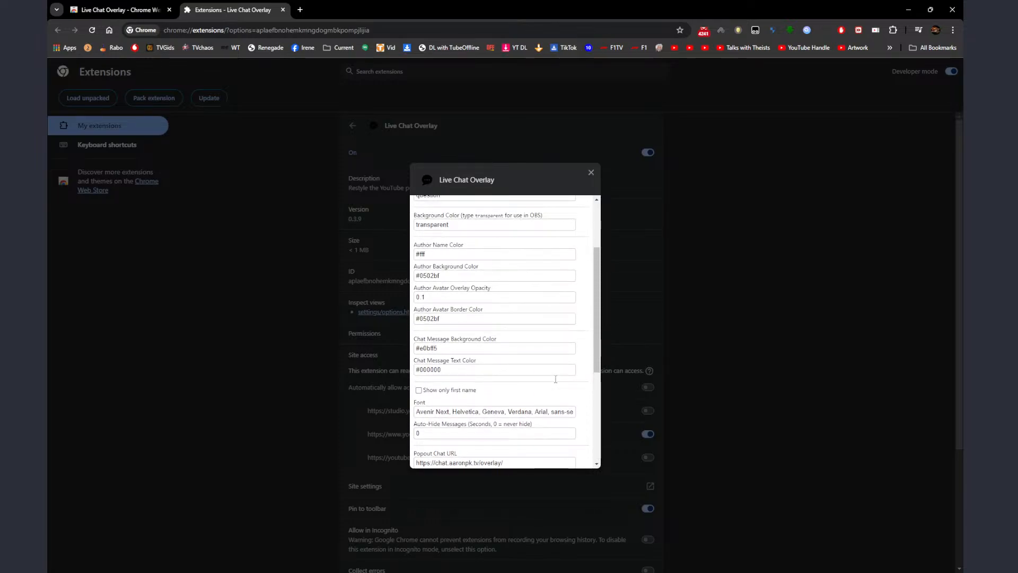
{"action": "scroll", "coordinate": [555, 379], "scroll_direction": "up", "scroll_amount": 3}
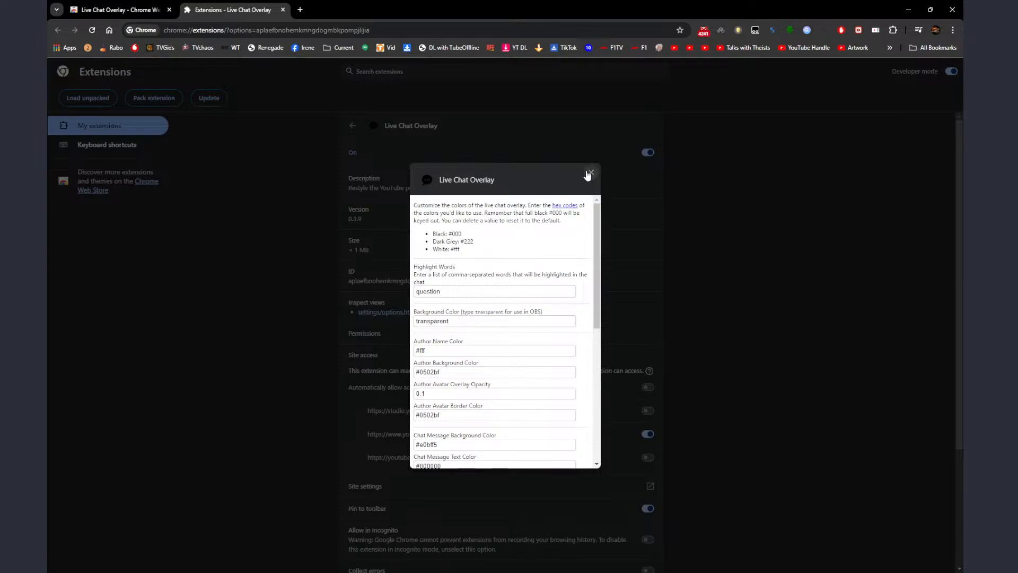
{"action": "left_click", "coordinate": [590, 174]}
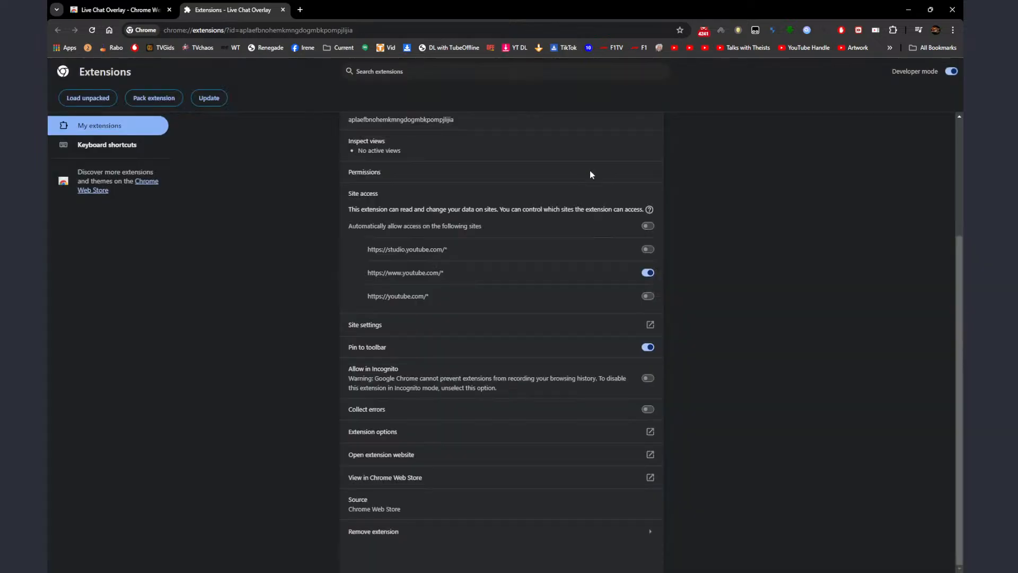
{"action": "scroll", "coordinate": [549, 350], "scroll_direction": "up", "scroll_amount": 3}
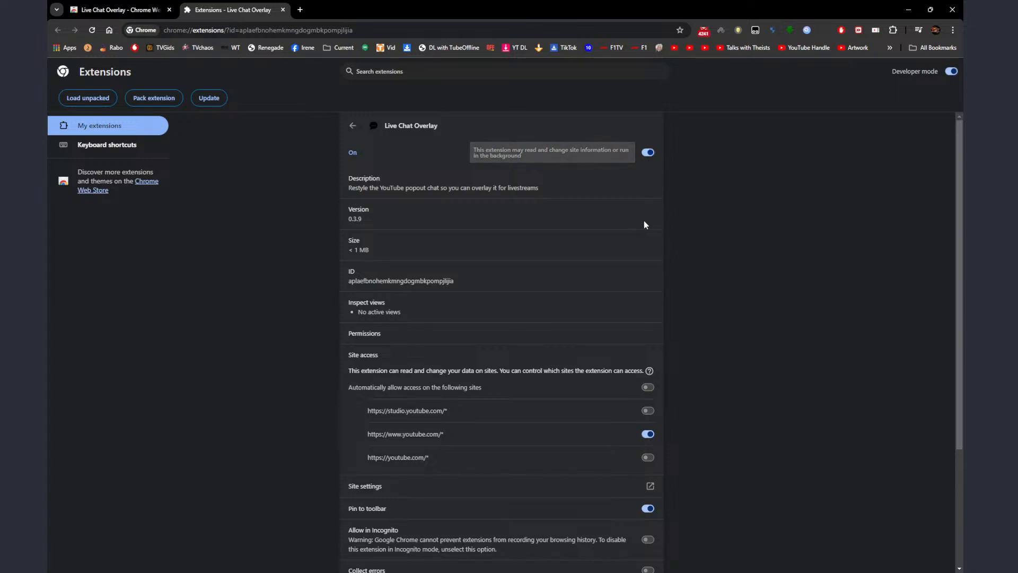
{"action": "scroll", "coordinate": [637, 275], "scroll_direction": "down", "scroll_amount": 2}
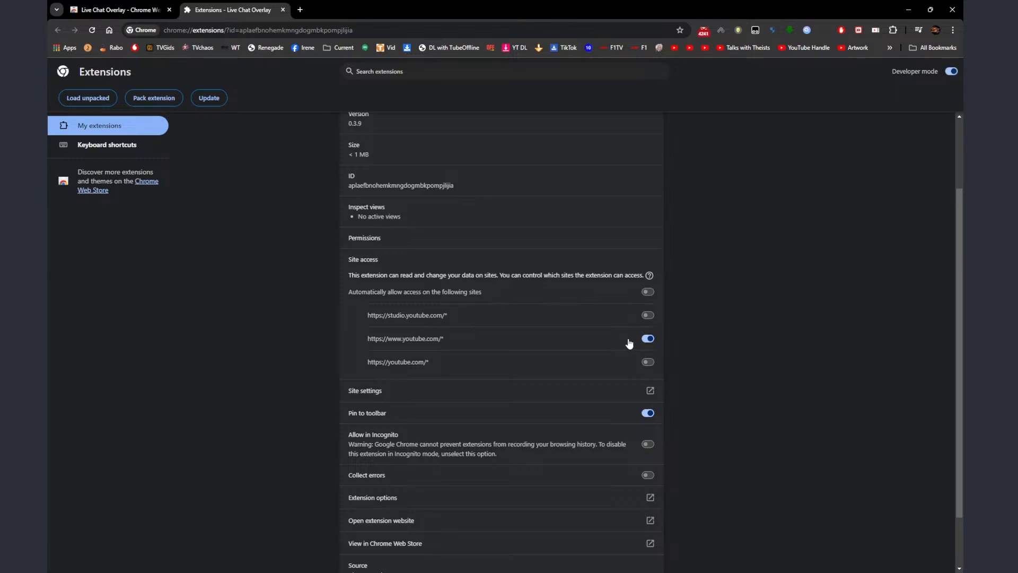
{"action": "scroll", "coordinate": [629, 343], "scroll_direction": "down", "scroll_amount": 2}
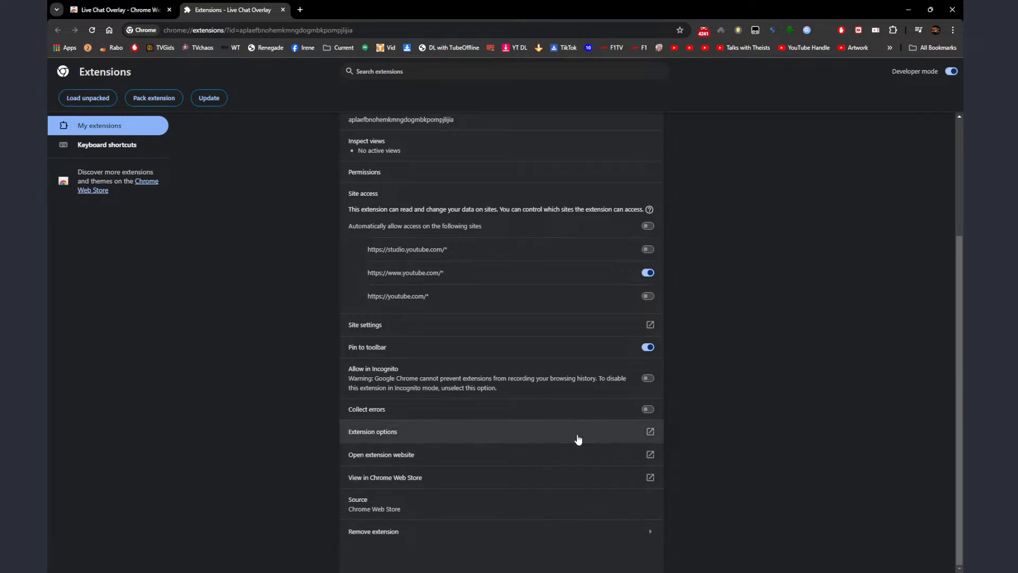
- Open the Live Chat Overlay extension options, review the highlight words and transparent background settings, and close them
{"action": "left_click", "coordinate": [436, 433]}
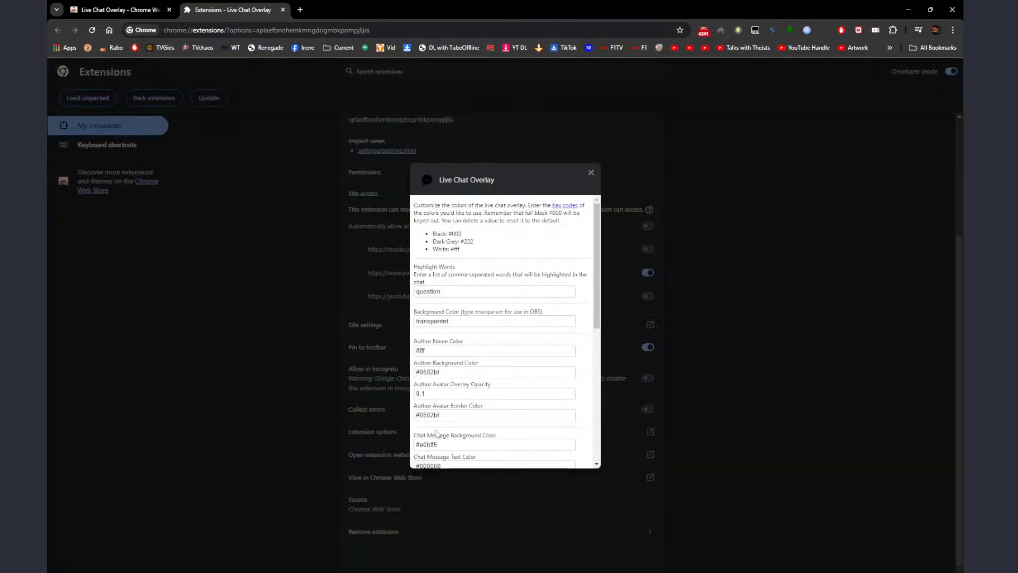
{"action": "left_click", "coordinate": [591, 174]}
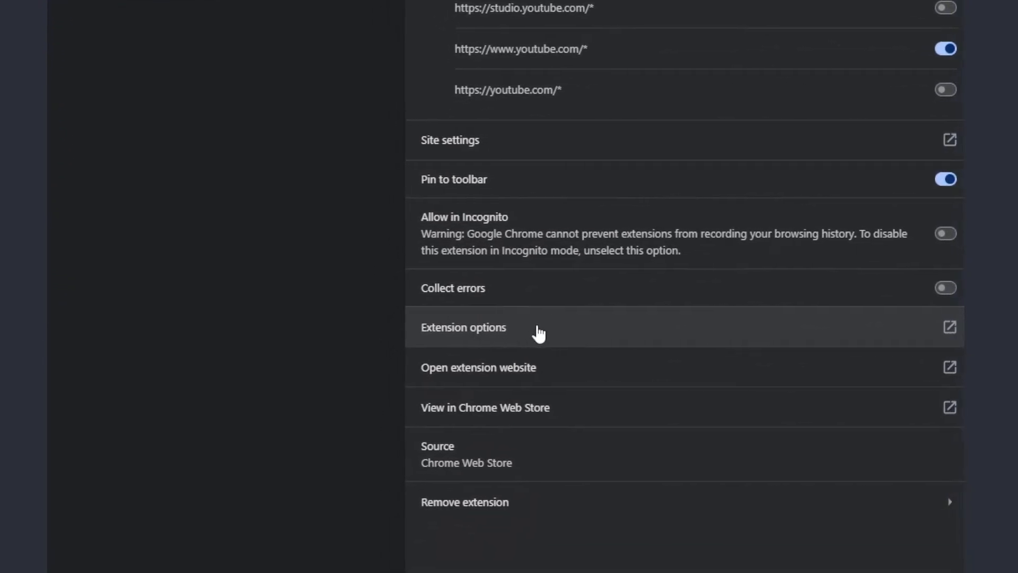
{"action": "left_click", "coordinate": [596, 328]}
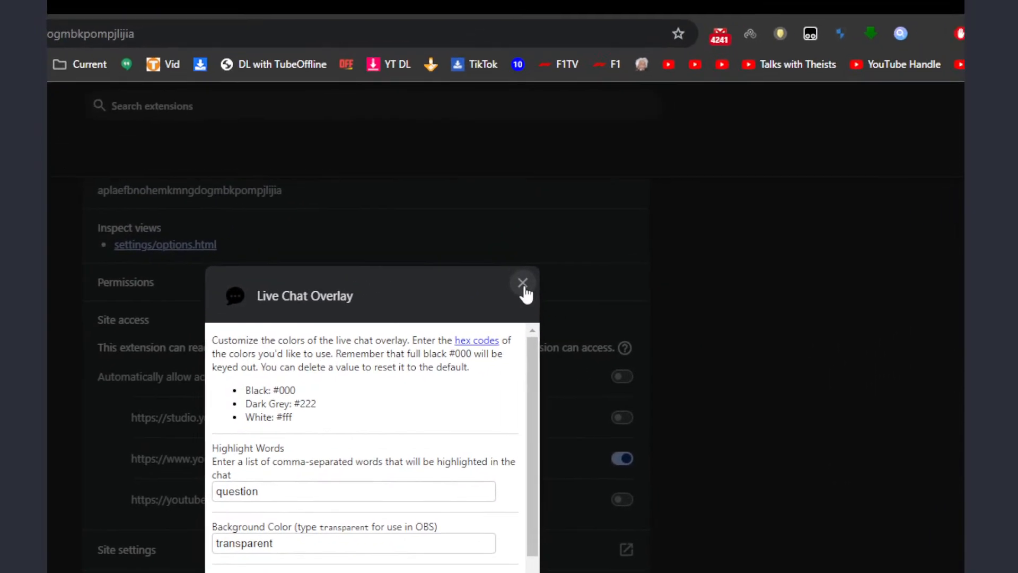
{"action": "left_click", "coordinate": [586, 272]}
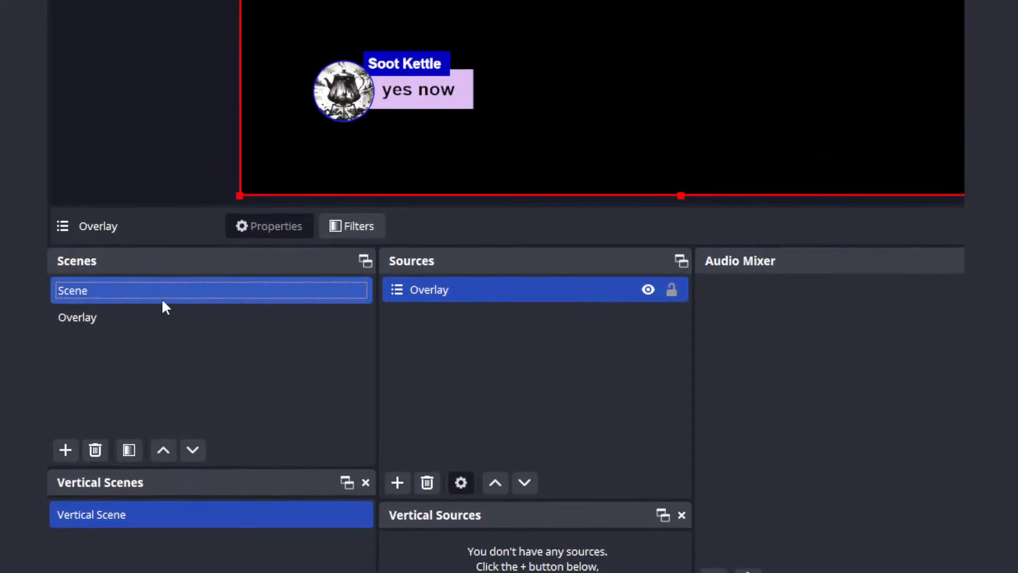
- Switch to OBS, add a browser source named YouTube Comments Co-Host to the Overlay scene, and hide it
{"action": "left_click", "coordinate": [166, 319]}
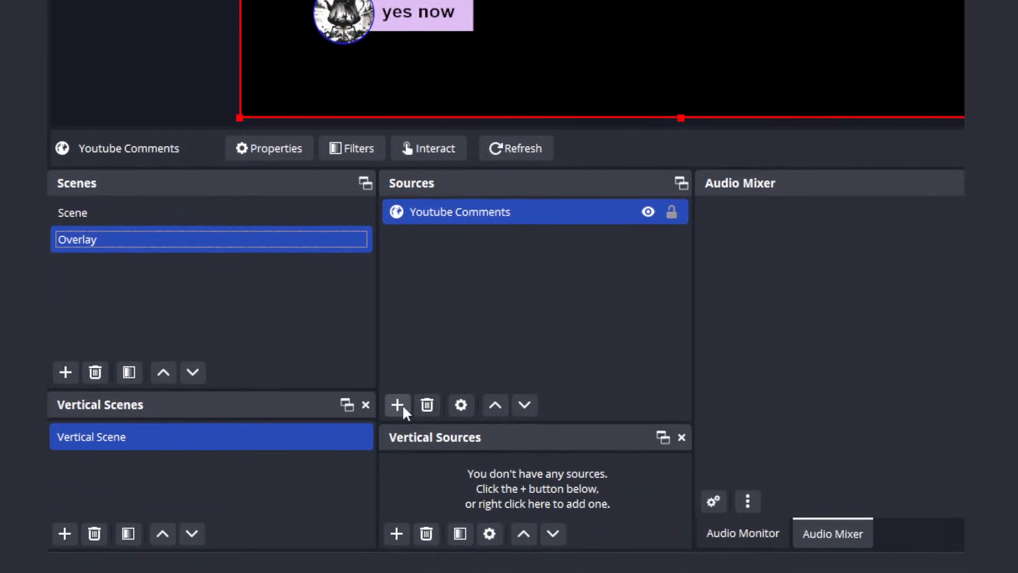
{"action": "left_click", "coordinate": [402, 484]}
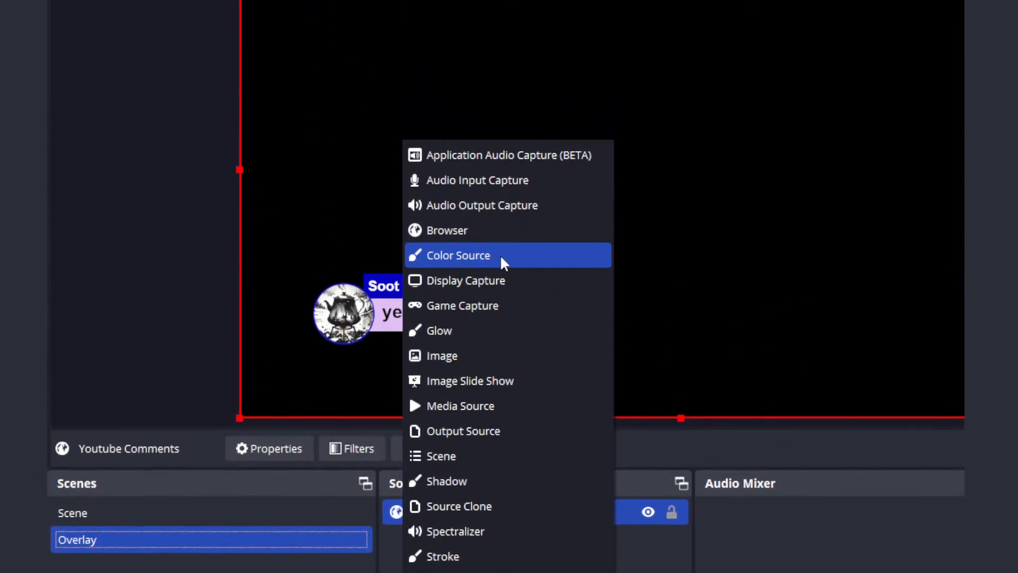
{"action": "left_click", "coordinate": [503, 293]}
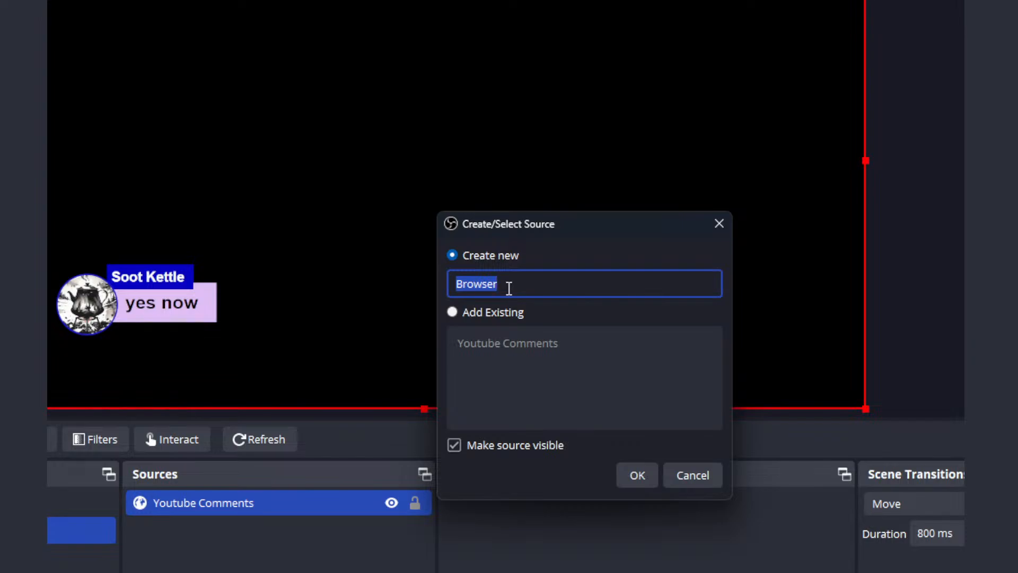
{"action": "type", "text": "YouTube Comments Co-Host"}
{"action": "key", "text": "Return"}
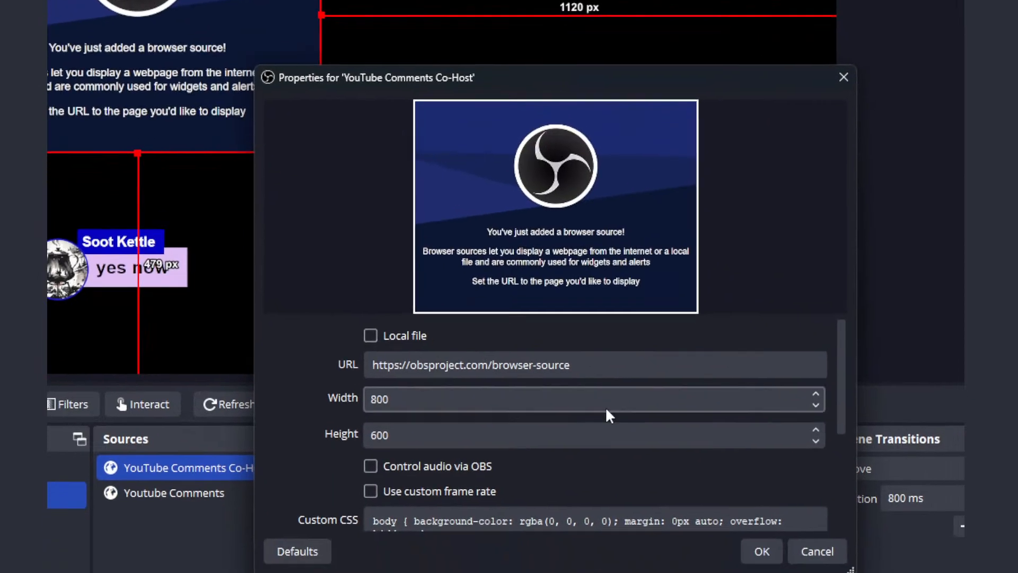
{"action": "left_click", "coordinate": [598, 399]}
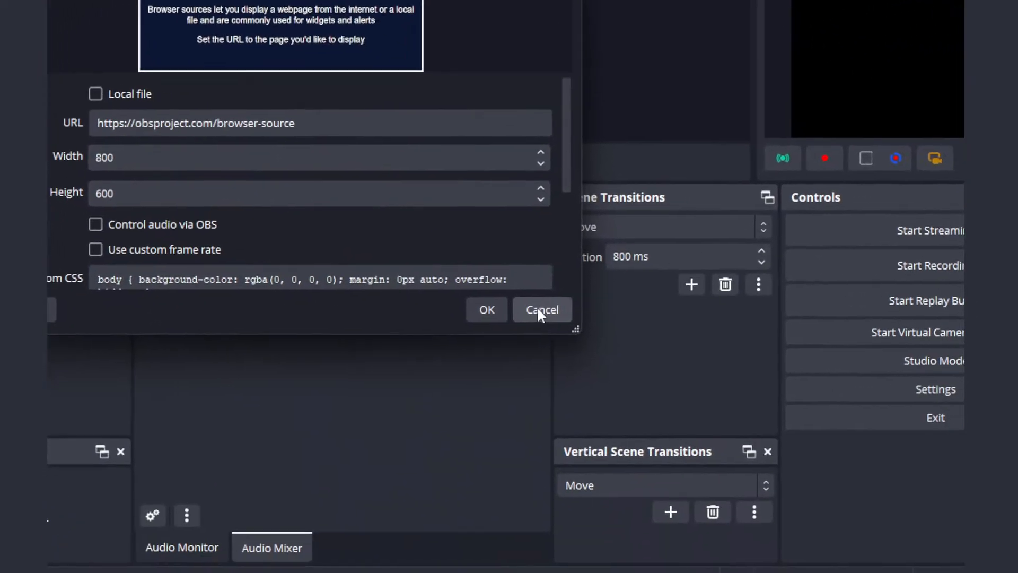
{"action": "left_click", "coordinate": [732, 478]}
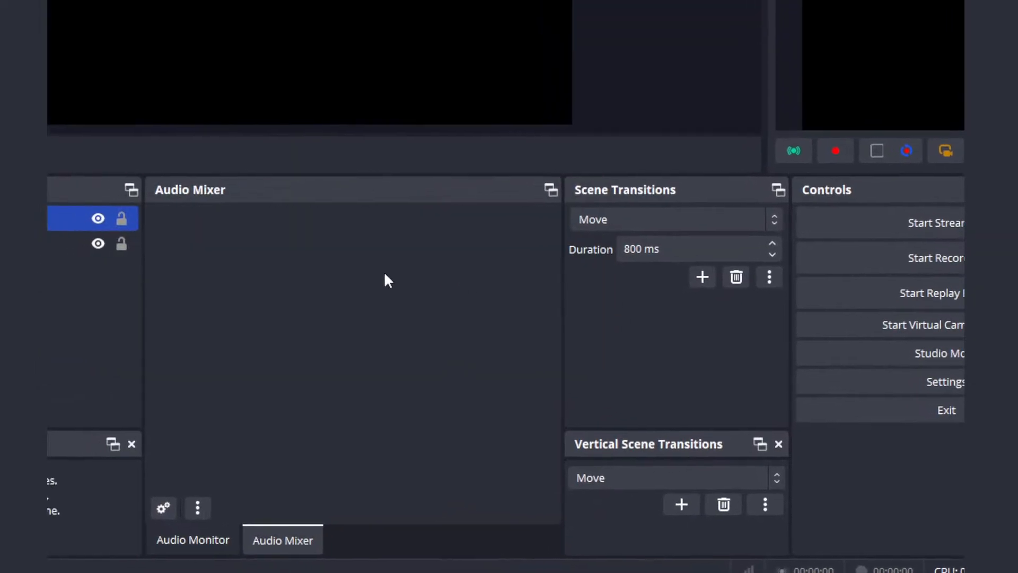
{"action": "left_click", "coordinate": [401, 230]}
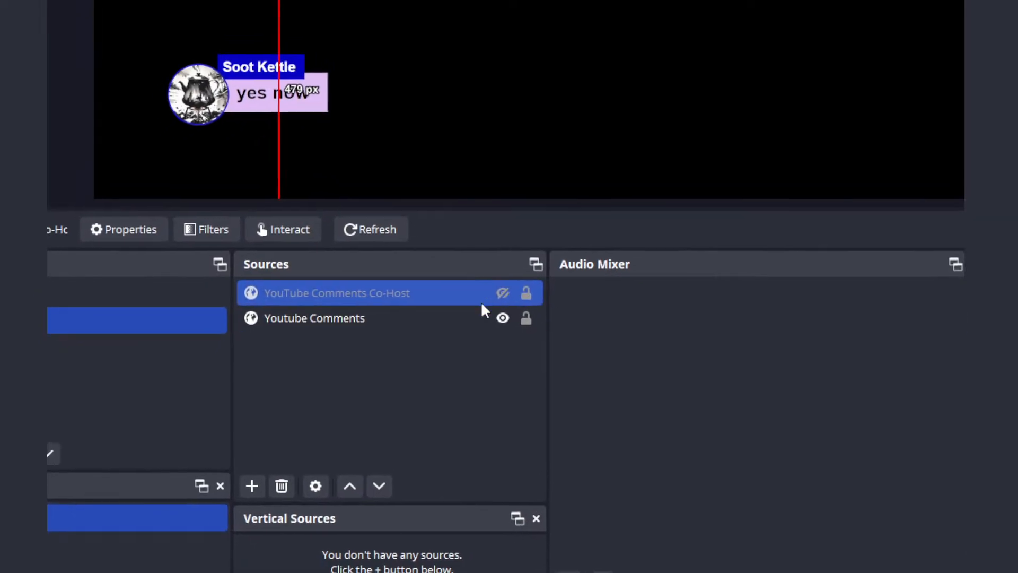
{"action": "left_click", "coordinate": [474, 314], "text": "ctrl"}
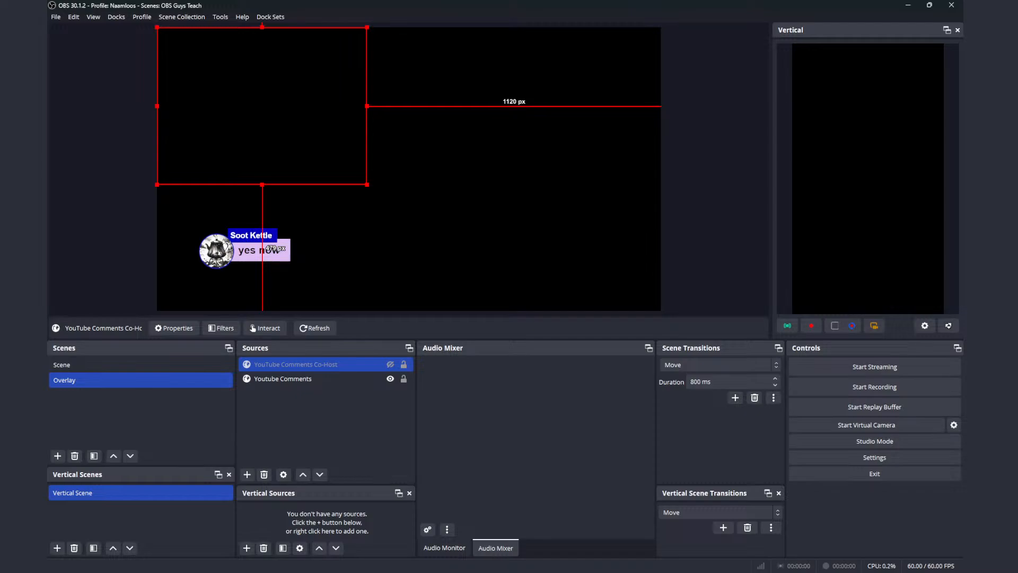
- Switch to the StreamYard studio, apply the Custom 6 people layout, and open that layout for editing
{"action": "key", "text": "alt+Tab"}
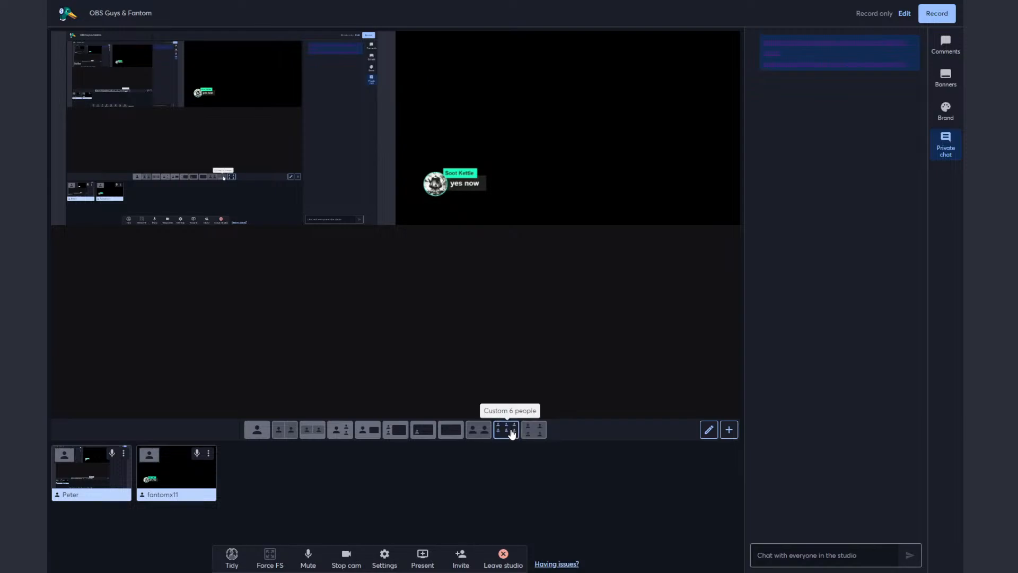
{"action": "left_click", "coordinate": [512, 432]}
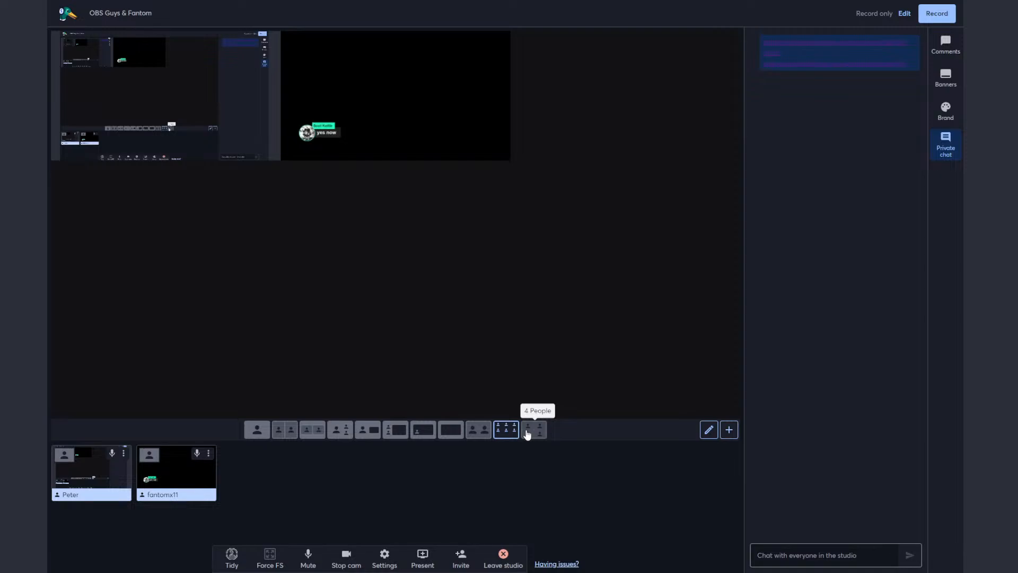
{"action": "left_click", "coordinate": [710, 430]}
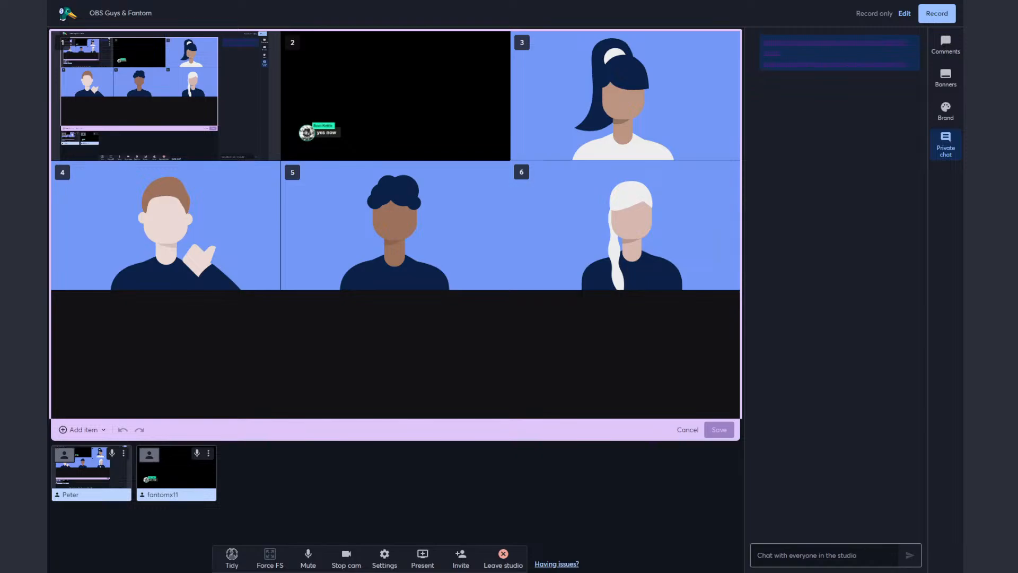
{"action": "key", "text": "Escape"}
- Bring the StreamYardTidy window over the studio, review its grid, name and start-up settings, and collapse them
{"action": "left_click_drag", "start_coordinate": [558, 379], "coordinate": [548, 120]}
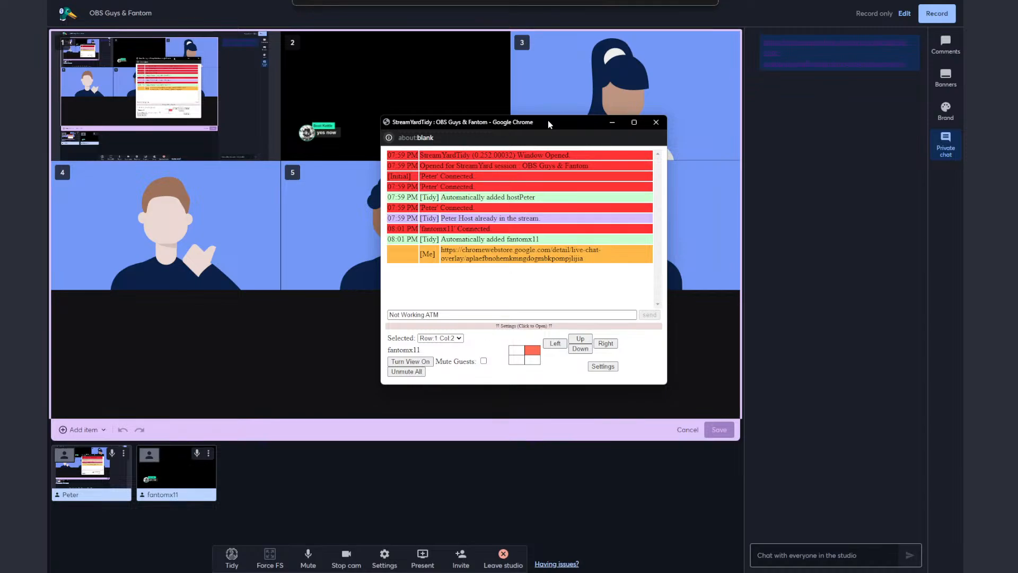
{"action": "left_click_drag", "start_coordinate": [540, 122], "coordinate": [520, 121]}
{"action": "left_click", "coordinate": [535, 326]}
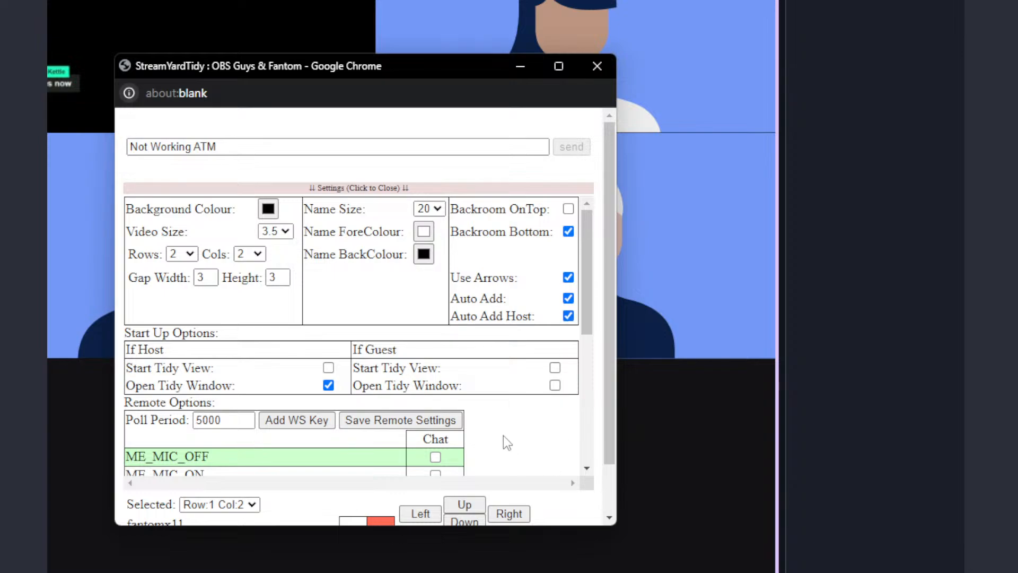
{"action": "left_click", "coordinate": [376, 189]}
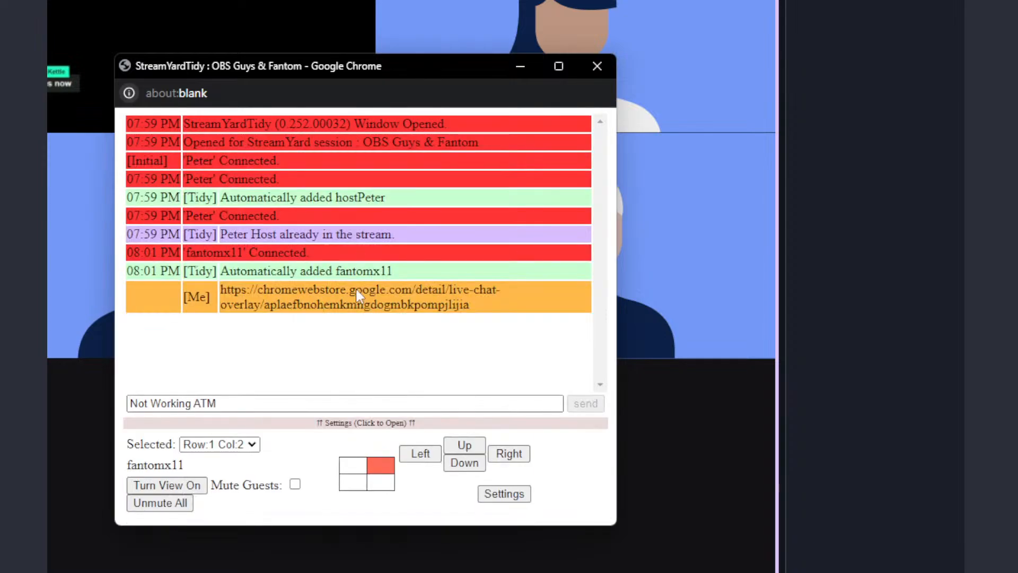
- Turn on the Tidy grid view, try the host's feed in other cells, return it to row 1, column 1, and move the Tidy window away
{"action": "left_click", "coordinate": [166, 485]}
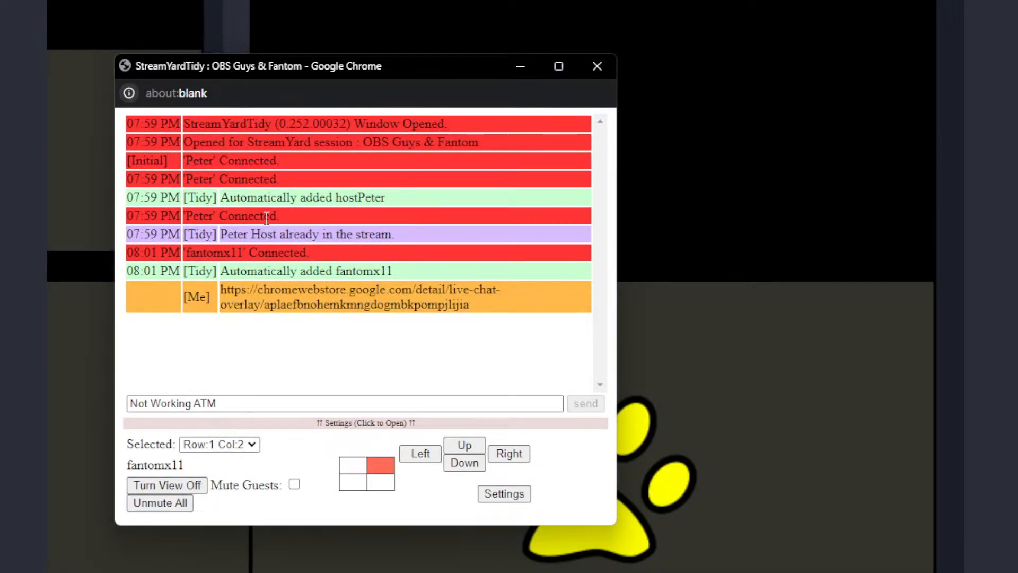
{"action": "left_click_drag", "start_coordinate": [409, 75], "coordinate": [924, 140]}
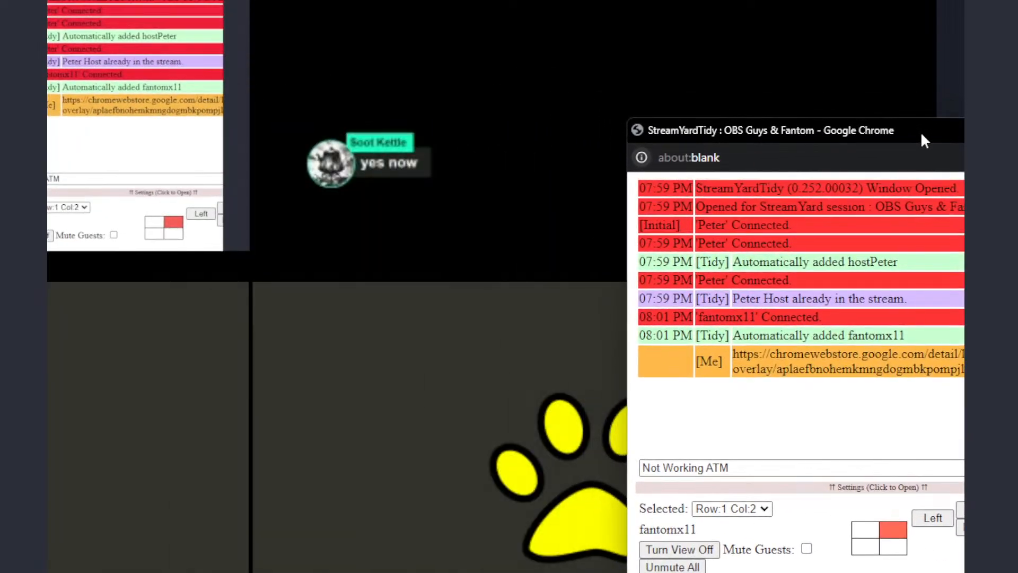
{"action": "left_click", "coordinate": [866, 529]}
{"action": "left_click", "coordinate": [893, 530]}
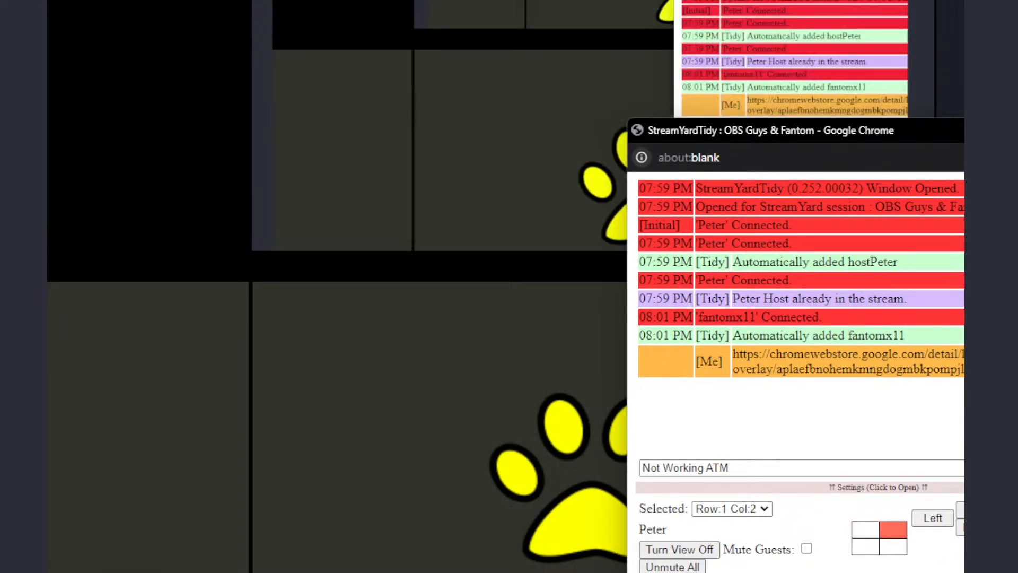
{"action": "left_click", "coordinate": [959, 528]}
{"action": "left_click", "coordinate": [932, 517]}
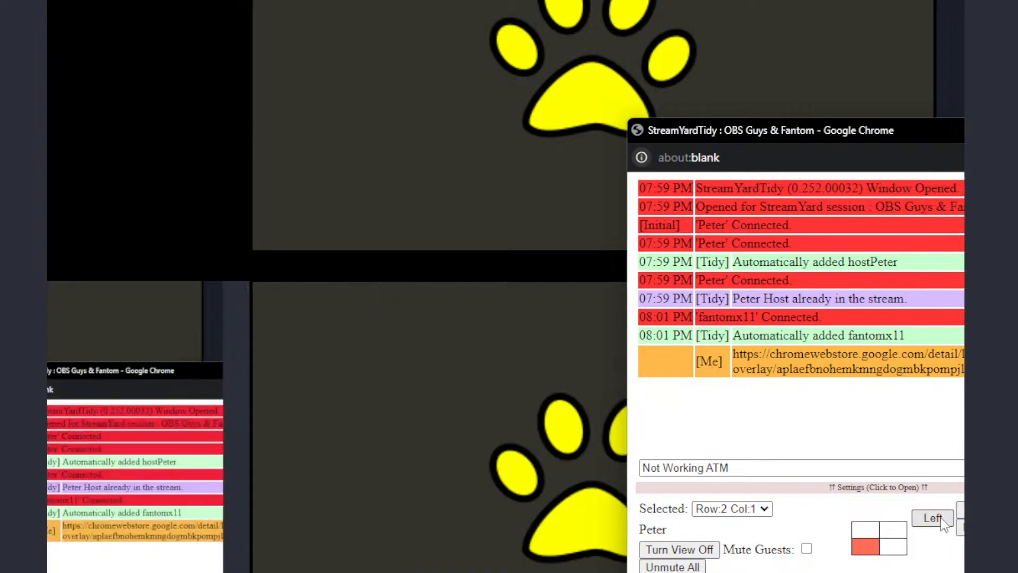
{"action": "left_click", "coordinate": [865, 529]}
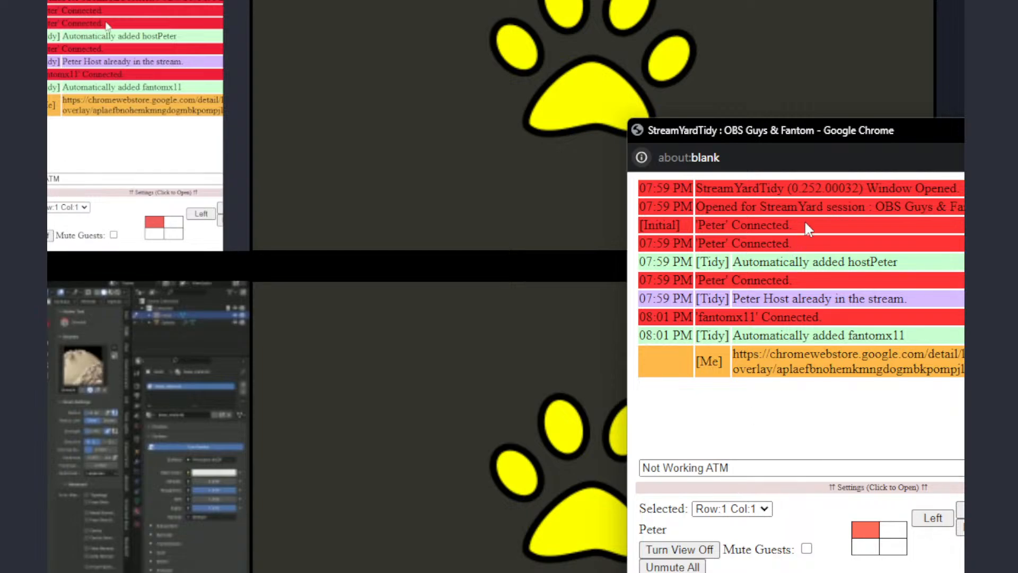
{"action": "left_click_drag", "start_coordinate": [877, 126], "coordinate": [816, 570]}
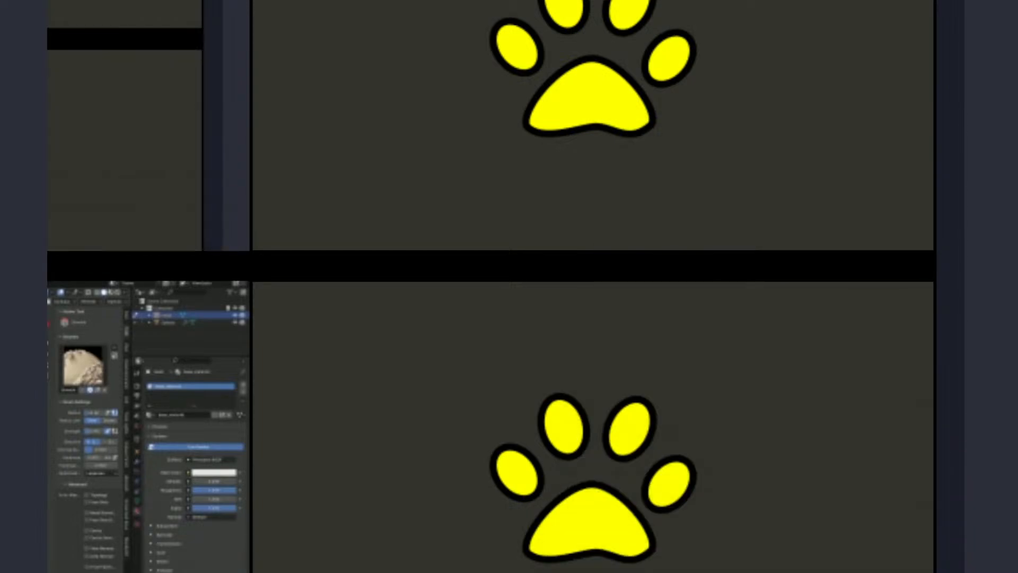
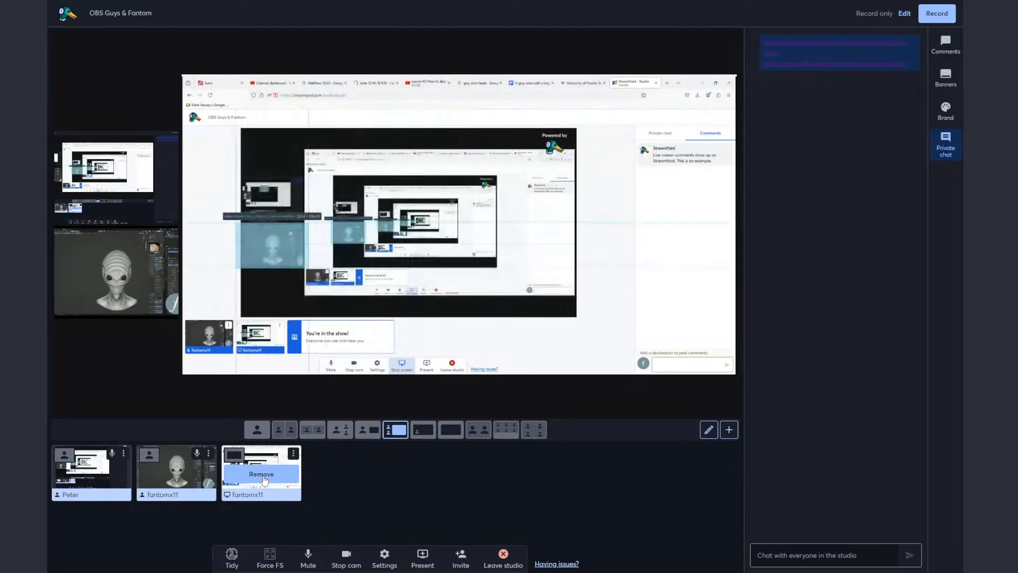
- Apply the fullscreen layout to the guest's shared screen, view the studio stage in fullscreen mode, and exit that mode
{"action": "left_click", "coordinate": [235, 455]}
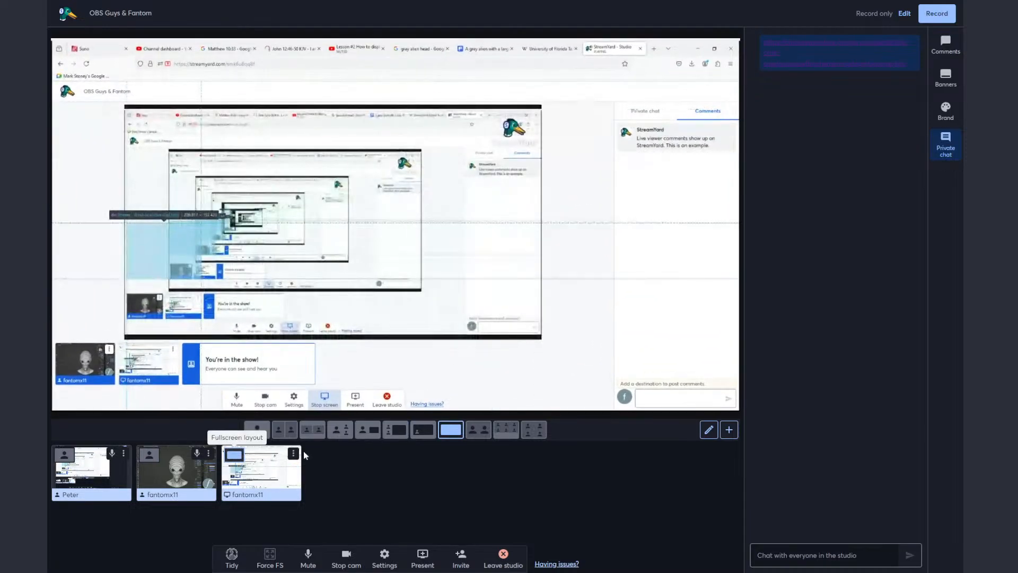
{"action": "left_click", "coordinate": [732, 410]}
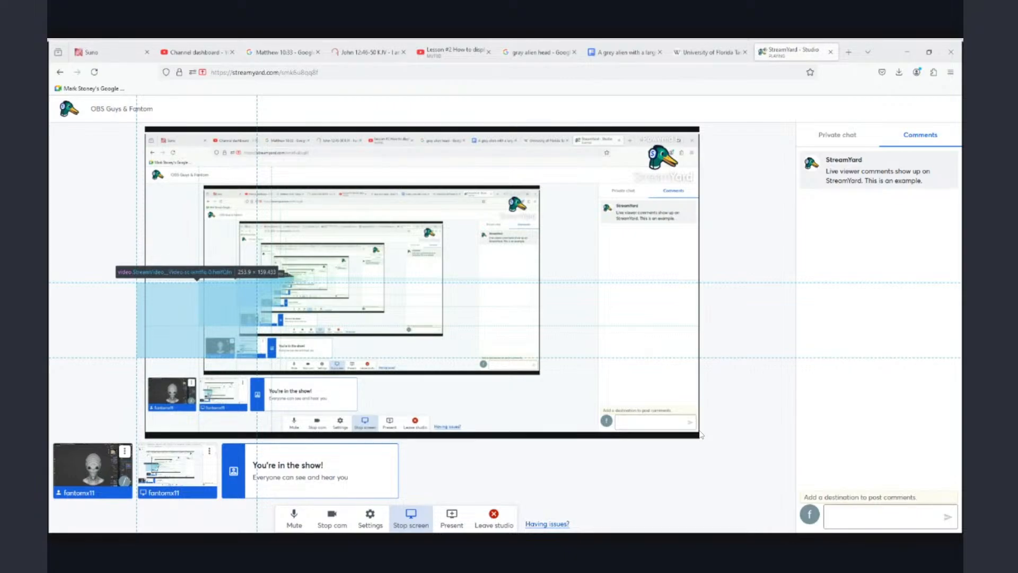
{"action": "mouse_move", "coordinate": [754, 415]}
{"action": "mouse_move", "coordinate": [728, 475]}
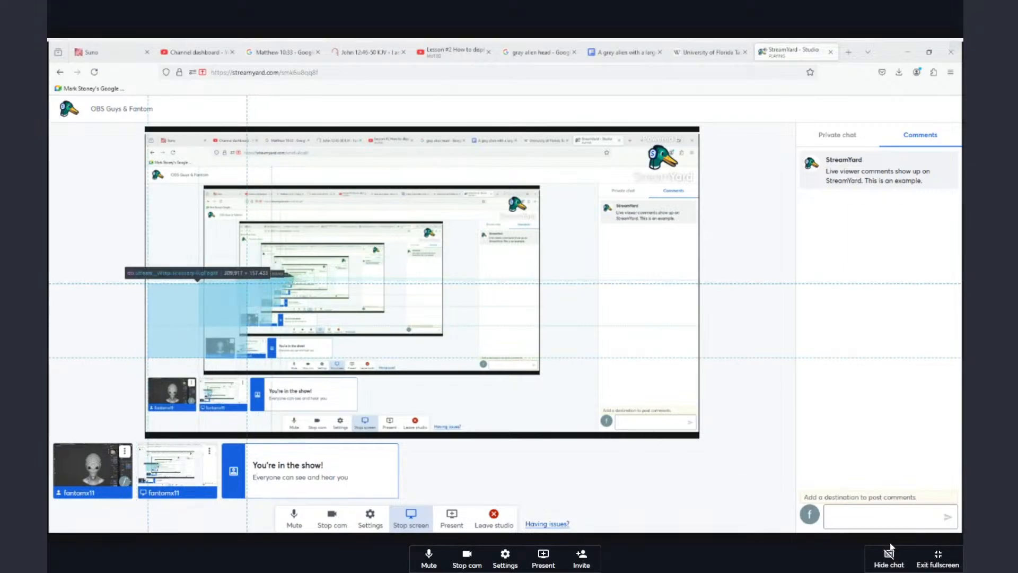
{"action": "left_click", "coordinate": [938, 556]}
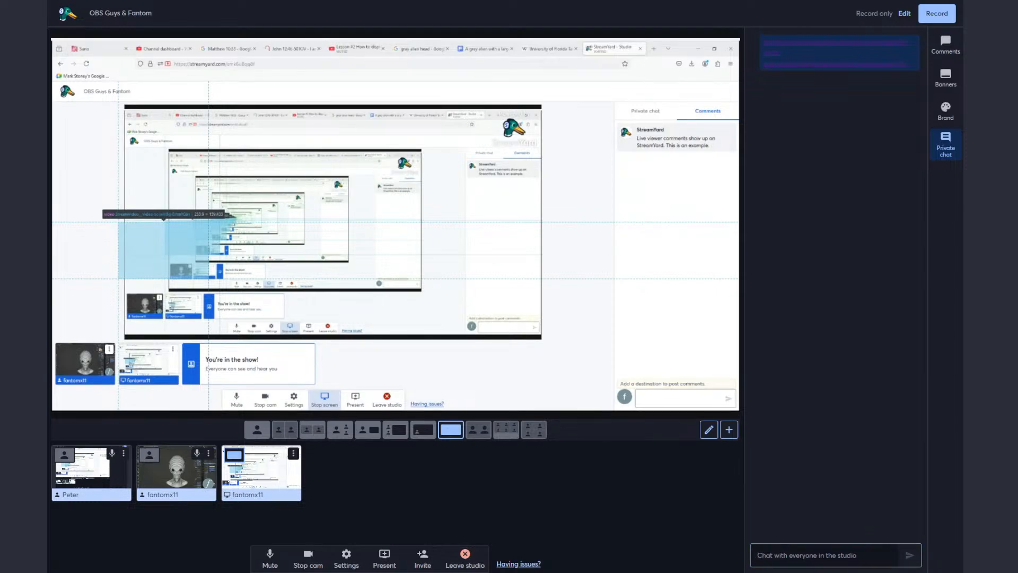
- Bring the StreamYardTidy window back over the studio to view its connection log, and move it away
{"action": "left_click_drag", "start_coordinate": [631, 359], "coordinate": [545, 129]}
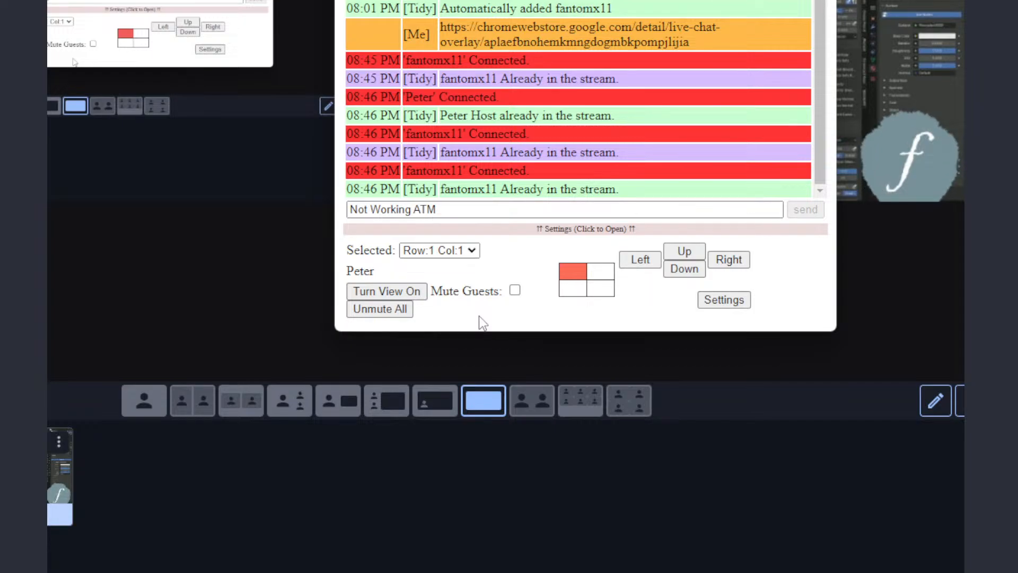
{"action": "left_click_drag", "start_coordinate": [668, 1], "coordinate": [707, 572]}
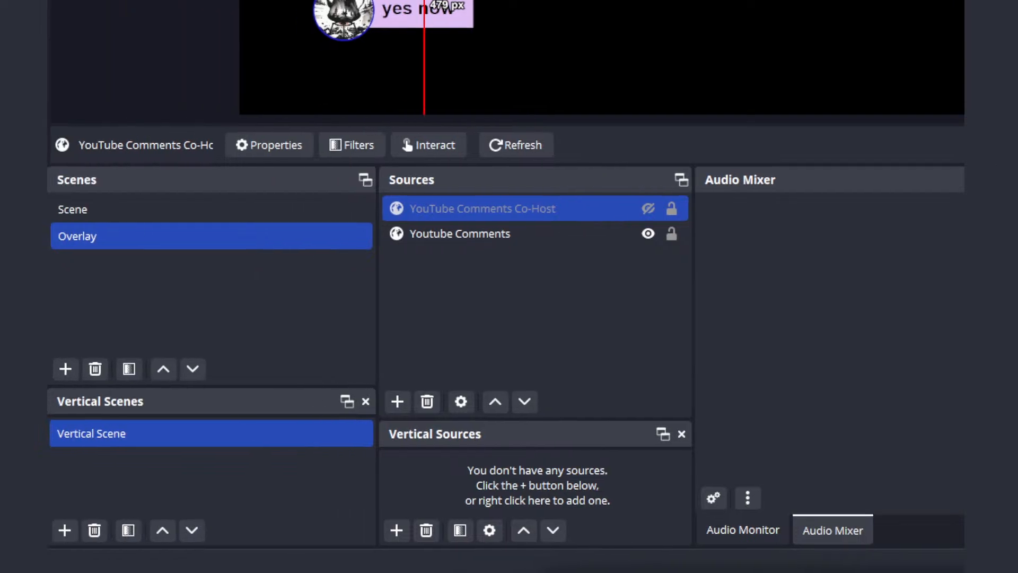
- Create a new scene named "Guest 1"
{"action": "left_click", "coordinate": [67, 367]}
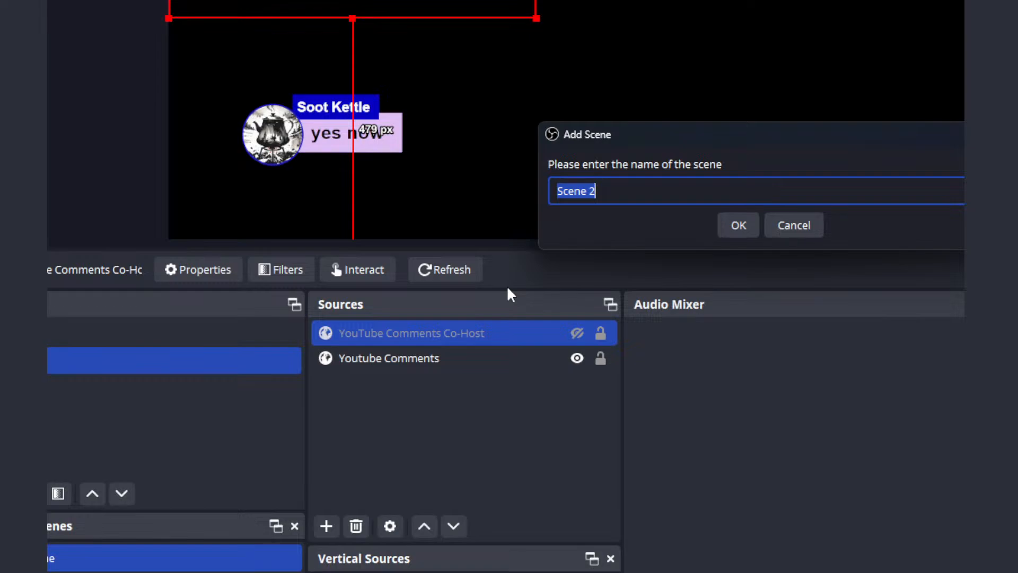
{"action": "type", "text": "Guest 1"}
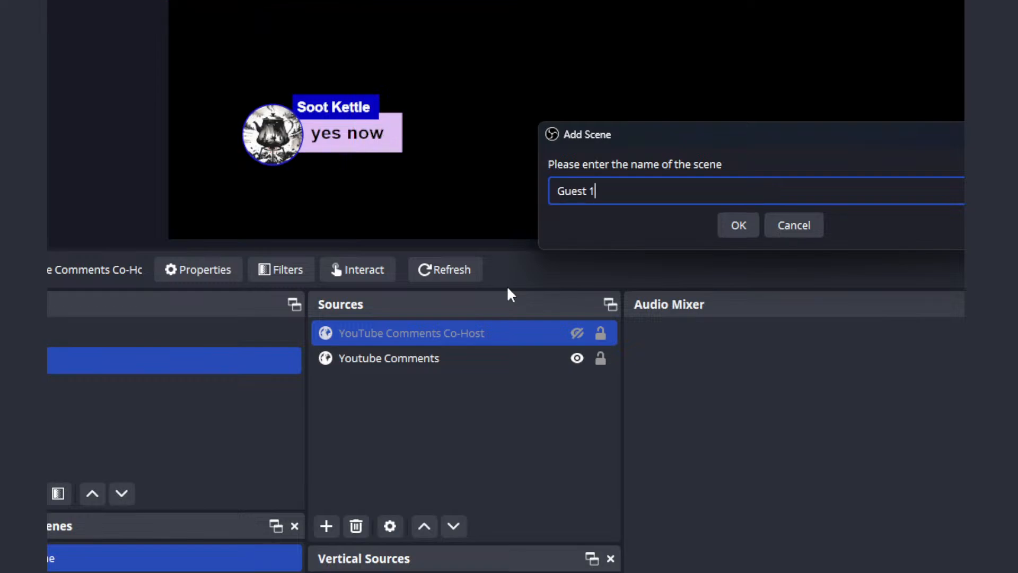
{"action": "key", "text": "Return"}
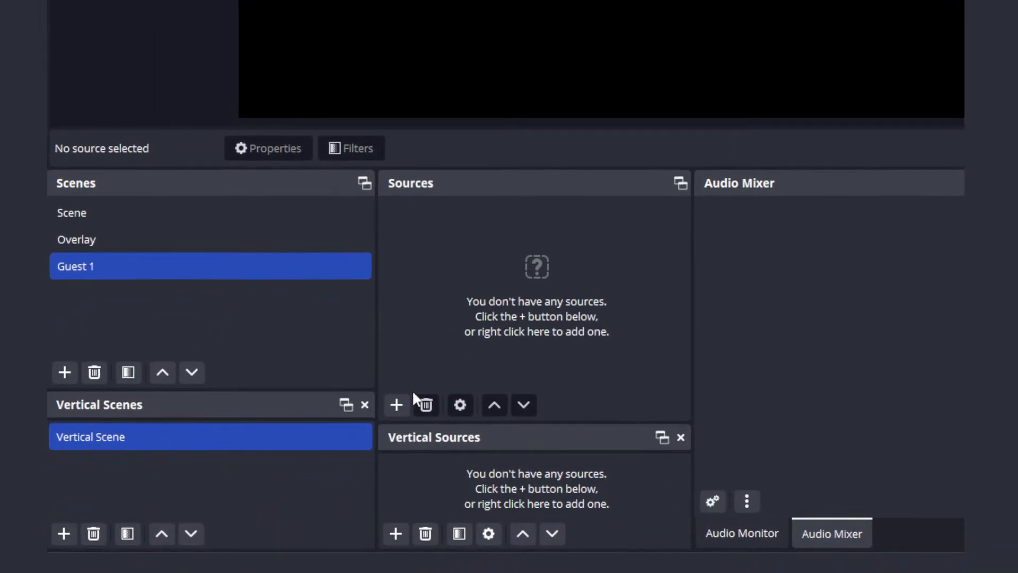
- Add a Window Capture source named "StreamYard" to the Guest 1 scene
{"action": "left_click", "coordinate": [398, 404]}
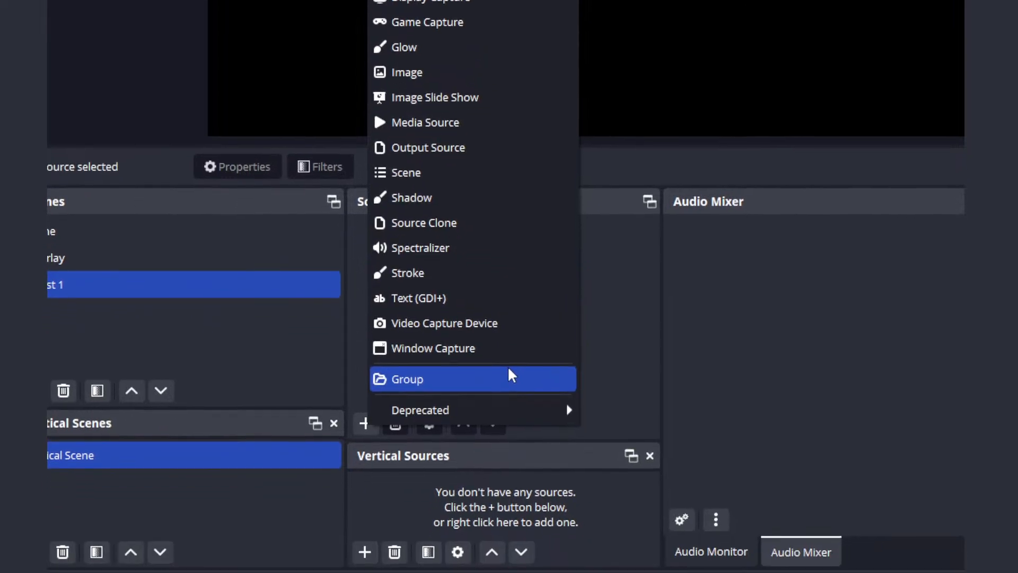
{"action": "left_click", "coordinate": [502, 352]}
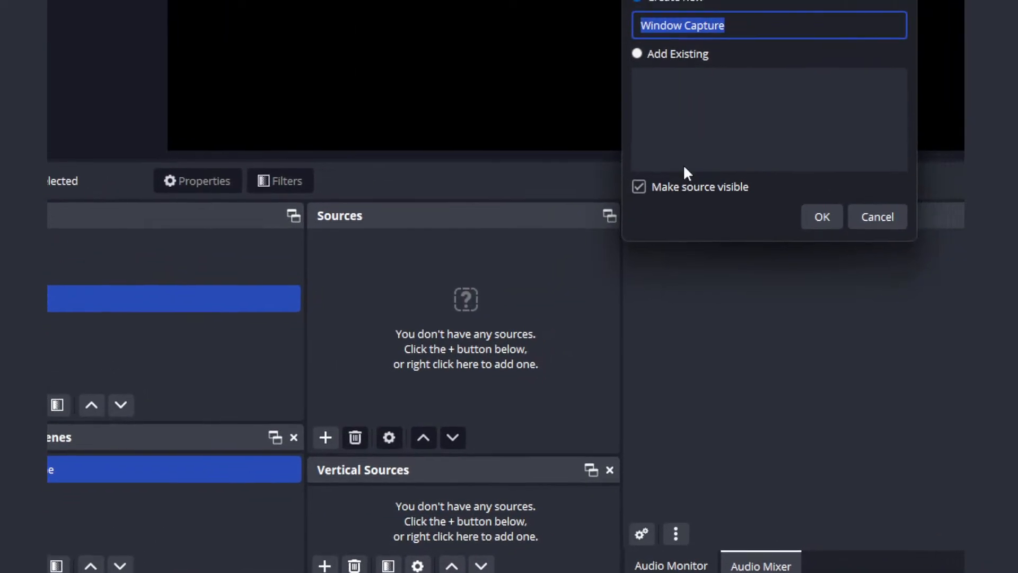
{"action": "type", "text": "StreamYard"}
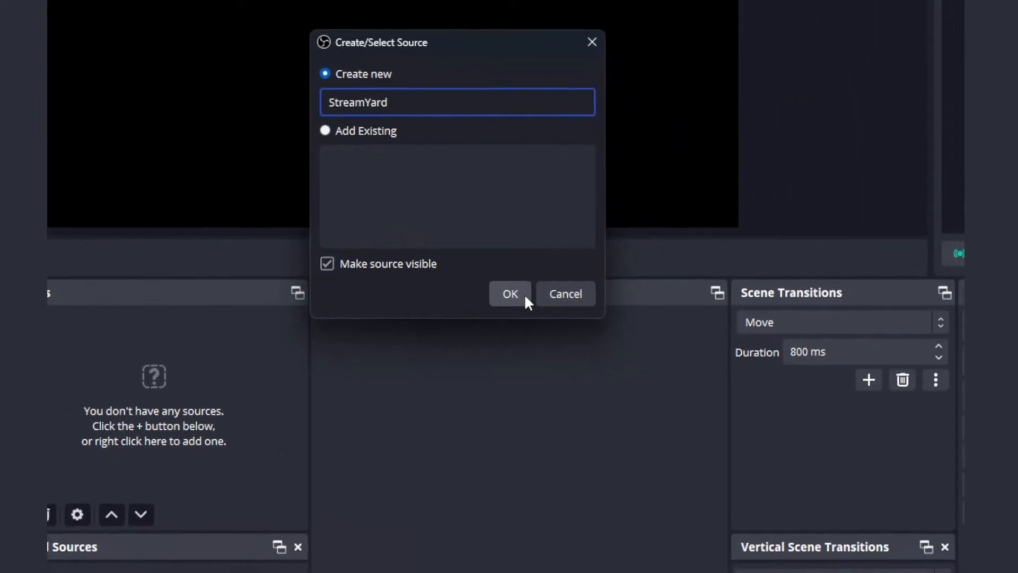
{"action": "left_click", "coordinate": [632, 347]}
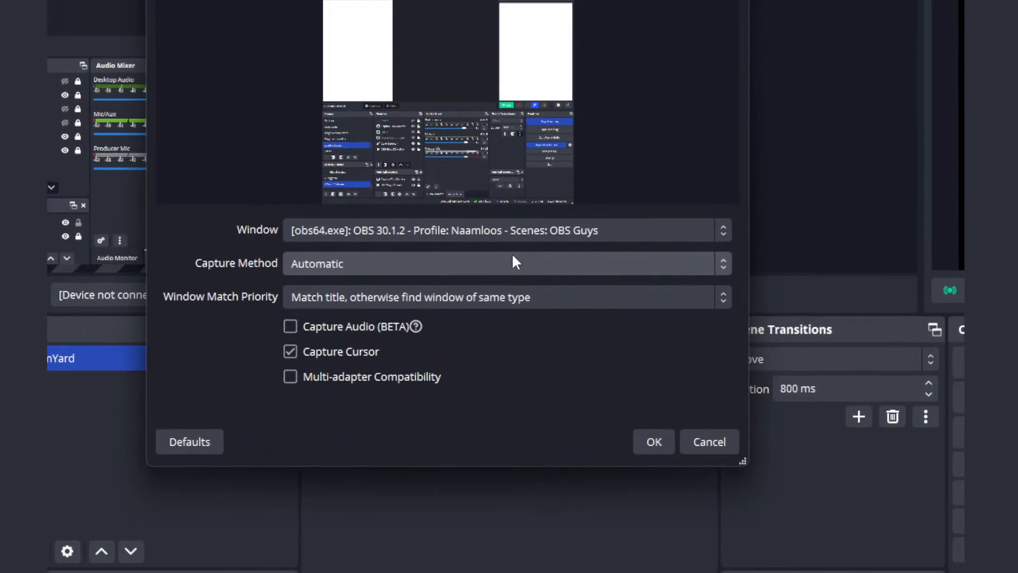
- Set the source to capture the StreamYard-ForOBS Chrome window with cursor capture turned off
{"action": "left_click", "coordinate": [531, 200]}
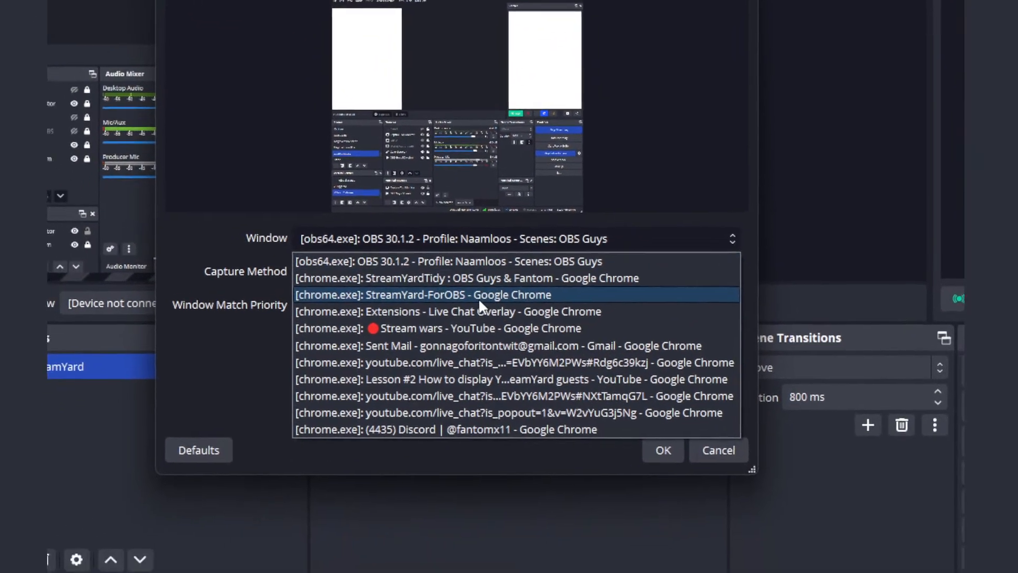
{"action": "left_click", "coordinate": [479, 295]}
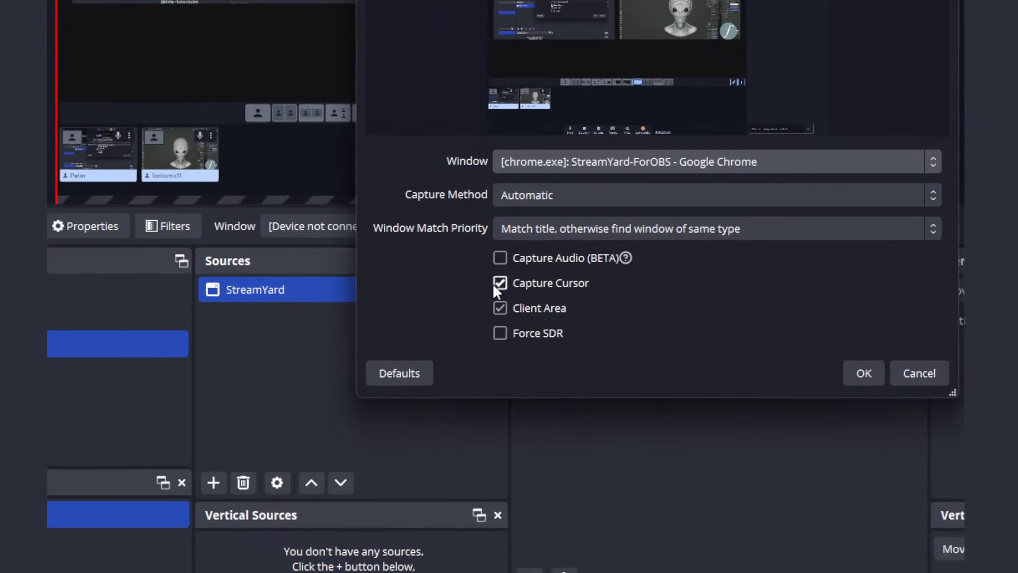
{"action": "left_click", "coordinate": [508, 287]}
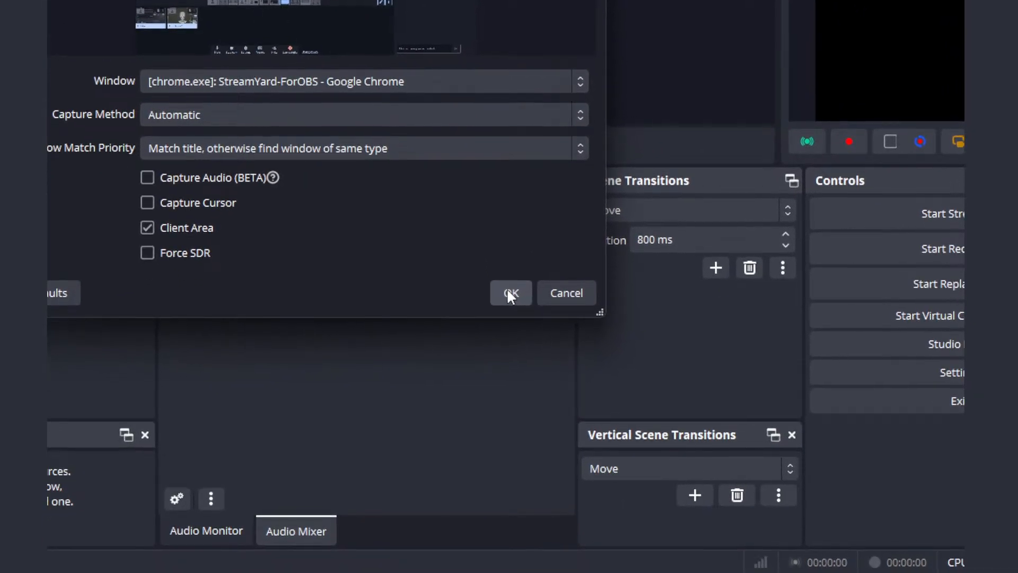
{"action": "left_click", "coordinate": [510, 299]}
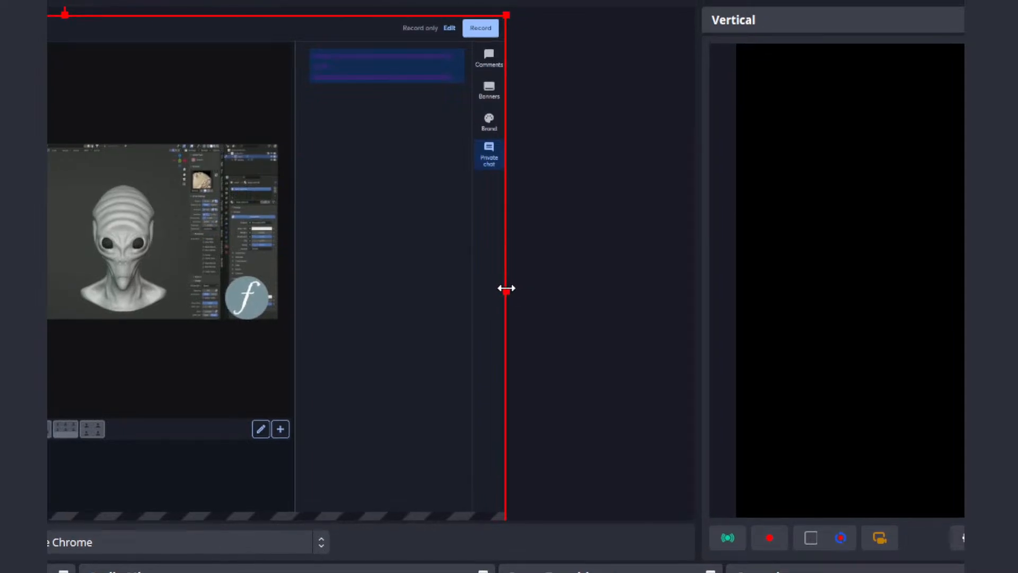
- Crop the right edge of the StreamYard capture to cut off the private chat column
{"action": "left_click_drag", "start_coordinate": [506, 288], "coordinate": [0, 288]}
{"action": "left_click_drag", "start_coordinate": [437, 288], "coordinate": [720, 310]}
{"action": "left_click_drag", "start_coordinate": [552, 290], "coordinate": [506, 286]}
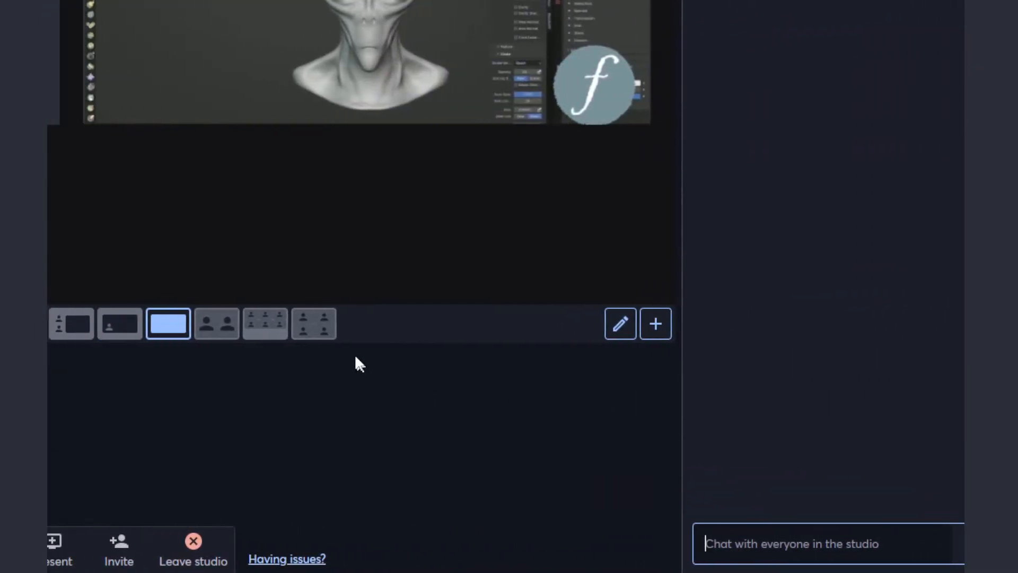
- Switch to the StreamYard studio, apply the 4 People layout and open it for editing
{"action": "left_click", "coordinate": [491, 330]}
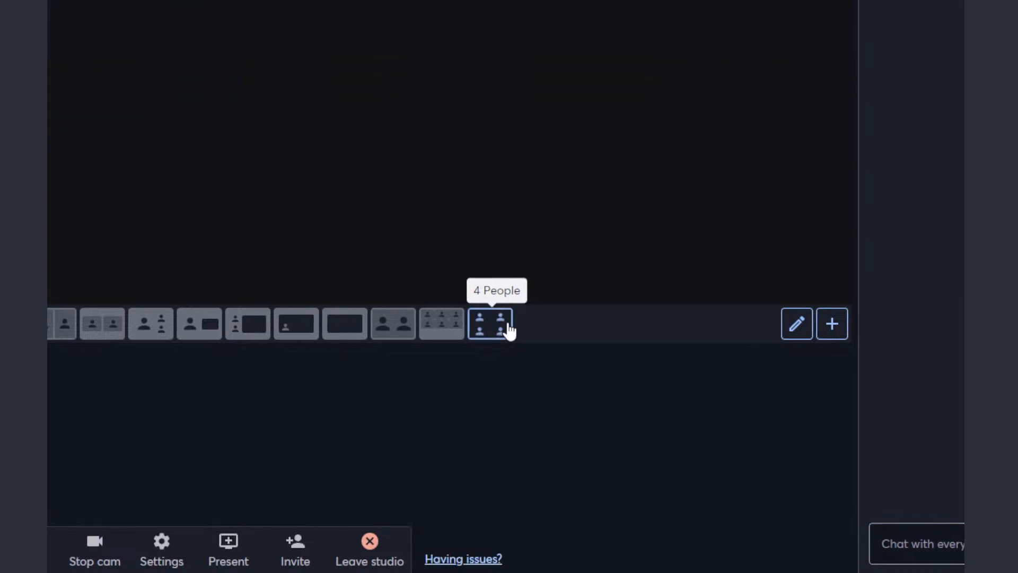
{"action": "left_click", "coordinate": [797, 324]}
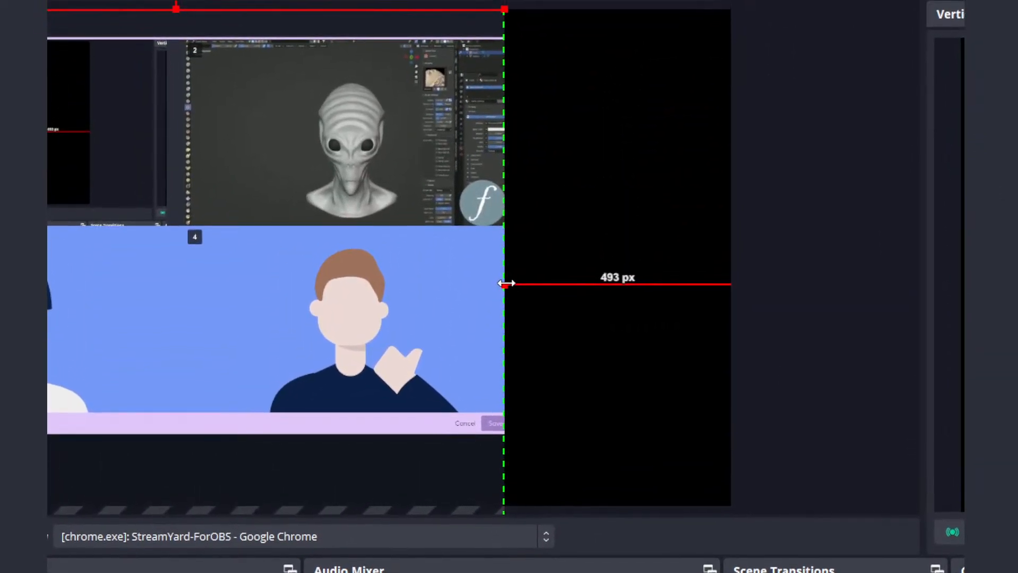
- Back in OBS, crop all four sides of the StreamYard capture down to the guest's feed in cell 2 and move it near the canvas's upper-left corner
{"action": "left_click_drag", "start_coordinate": [504, 227], "coordinate": [621, 227]}
{"action": "left_click_drag", "start_coordinate": [555, 288], "coordinate": [503, 288]}
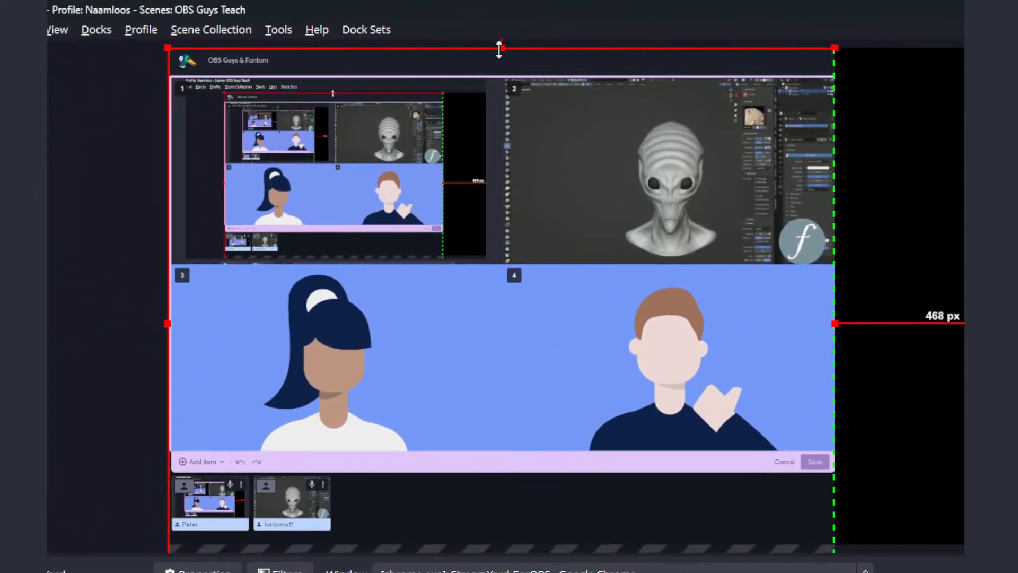
{"action": "left_click_drag", "start_coordinate": [499, 49], "coordinate": [501, 81]}
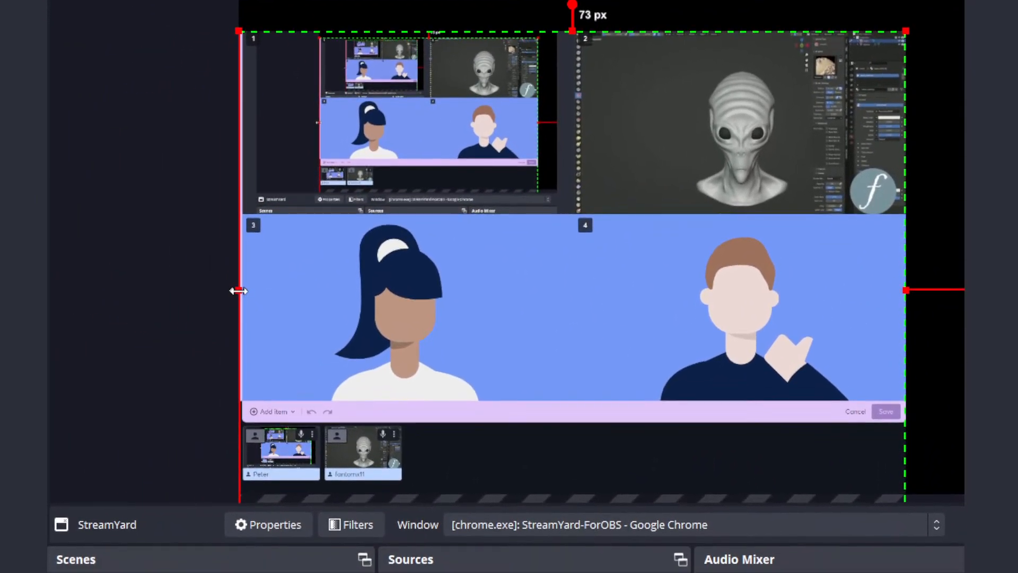
{"action": "left_click_drag", "start_coordinate": [175, 340], "coordinate": [372, 344]}
{"action": "left_click_drag", "start_coordinate": [438, 289], "coordinate": [580, 304]}
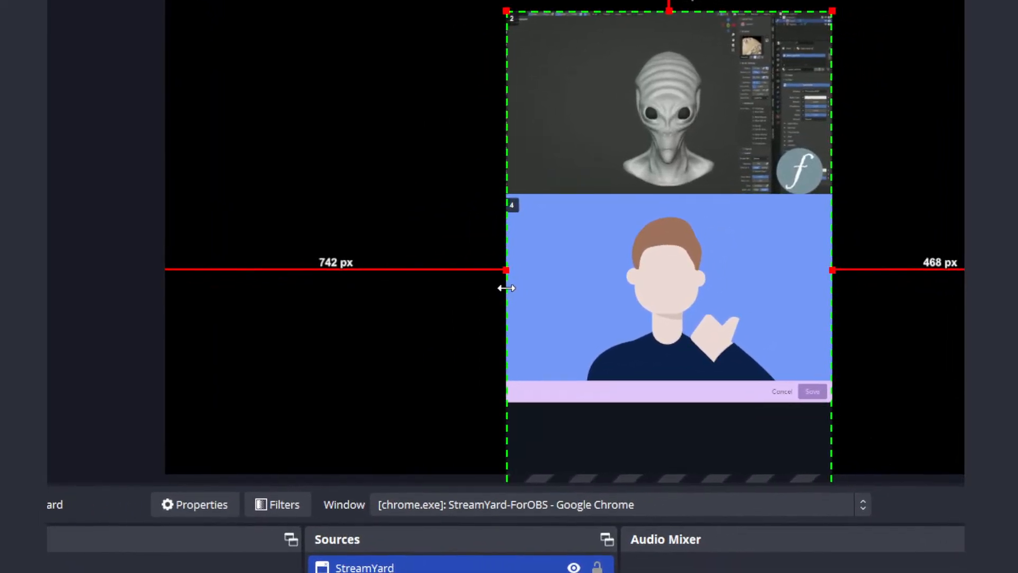
{"action": "left_click_drag", "start_coordinate": [507, 288], "coordinate": [505, 288]}
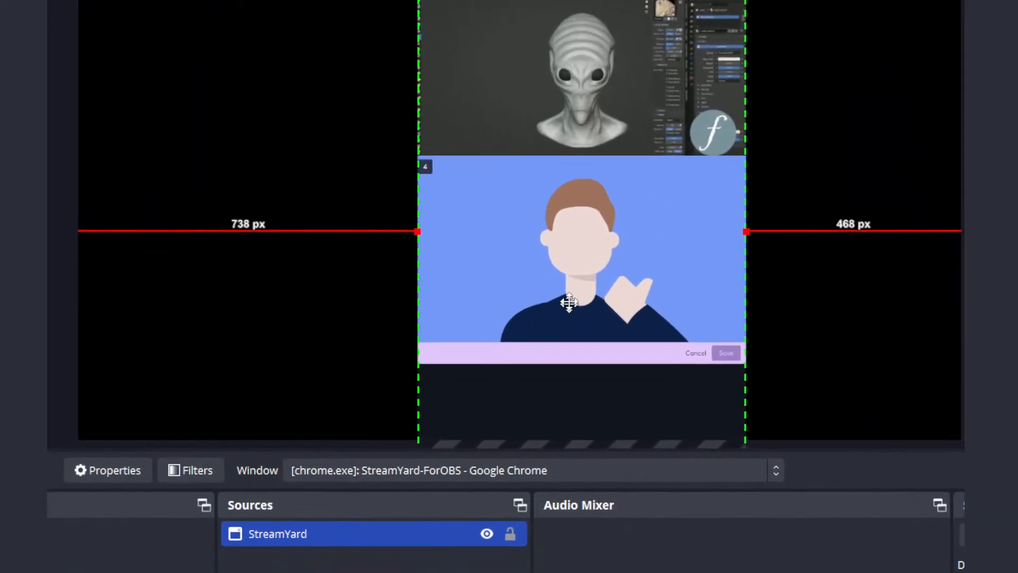
{"action": "left_click_drag", "start_coordinate": [652, 341], "coordinate": [655, 286]}
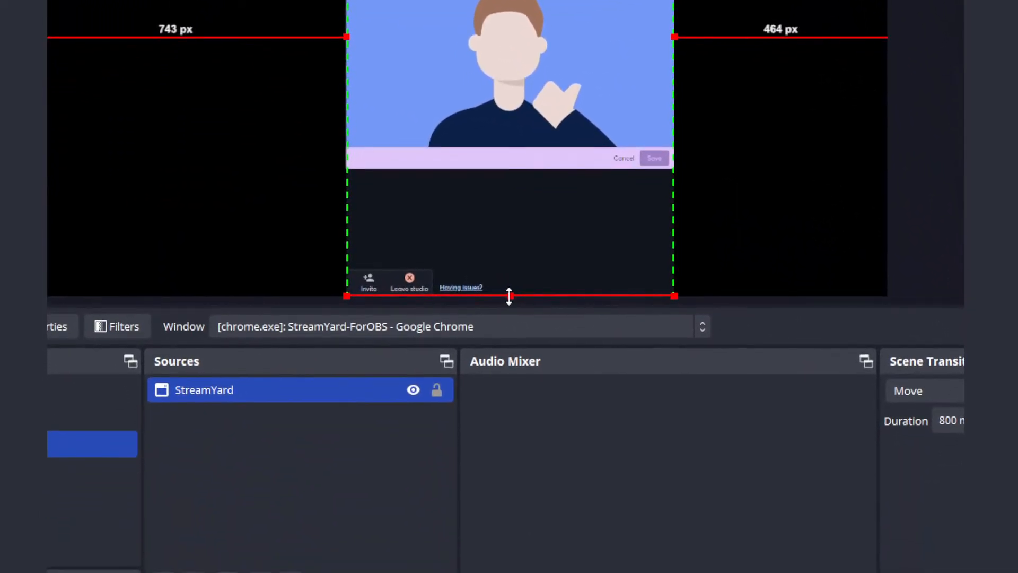
{"action": "left_click_drag", "start_coordinate": [509, 296], "coordinate": [199, 244]}
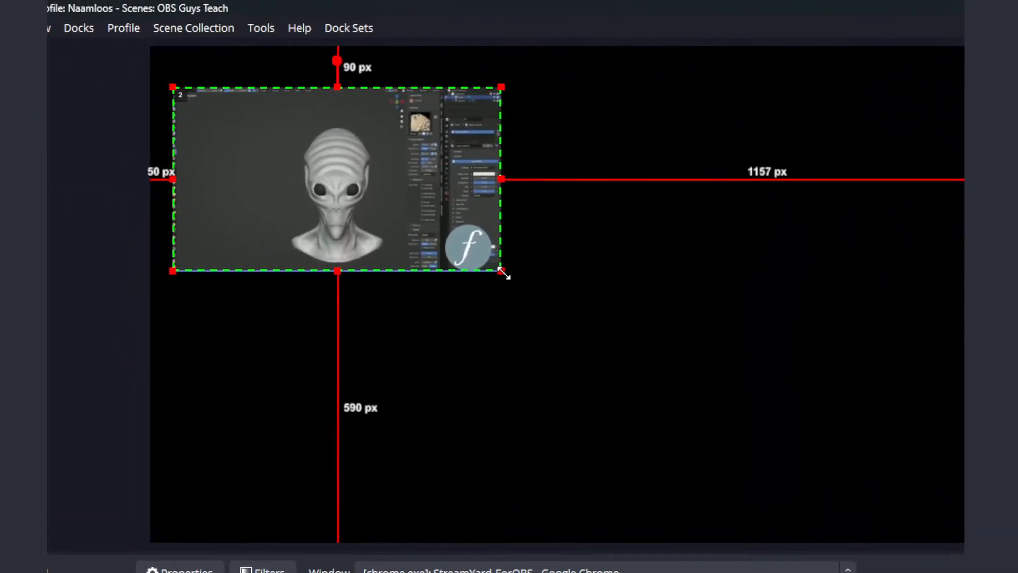
- Enlarge the cropped guest feed and reposition it to cover the whole canvas
{"action": "left_click_drag", "start_coordinate": [502, 272], "coordinate": [923, 541]}
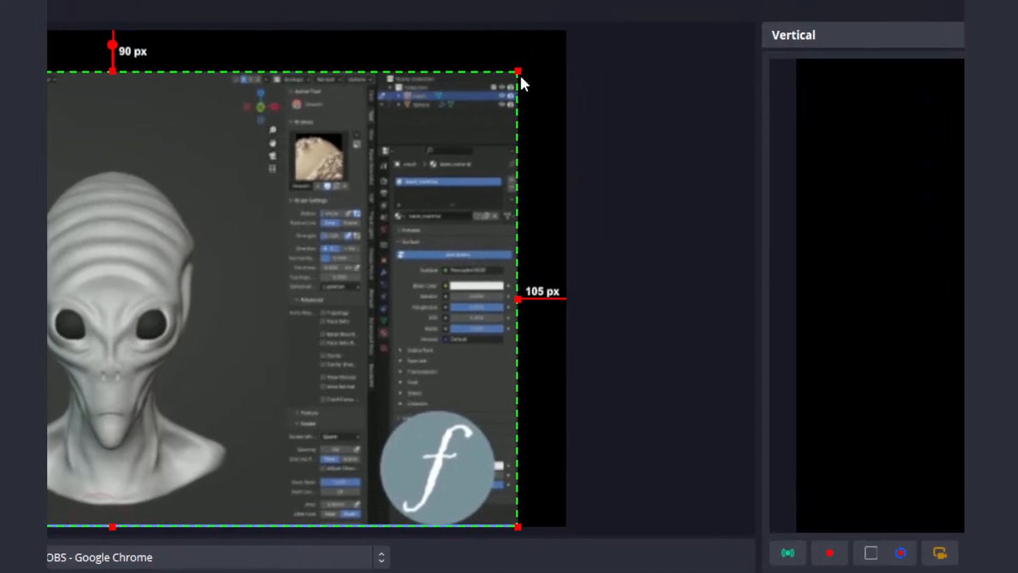
{"action": "left_click_drag", "start_coordinate": [555, 3], "coordinate": [611, 0]}
{"action": "left_click_drag", "start_coordinate": [347, 203], "coordinate": [313, 202]}
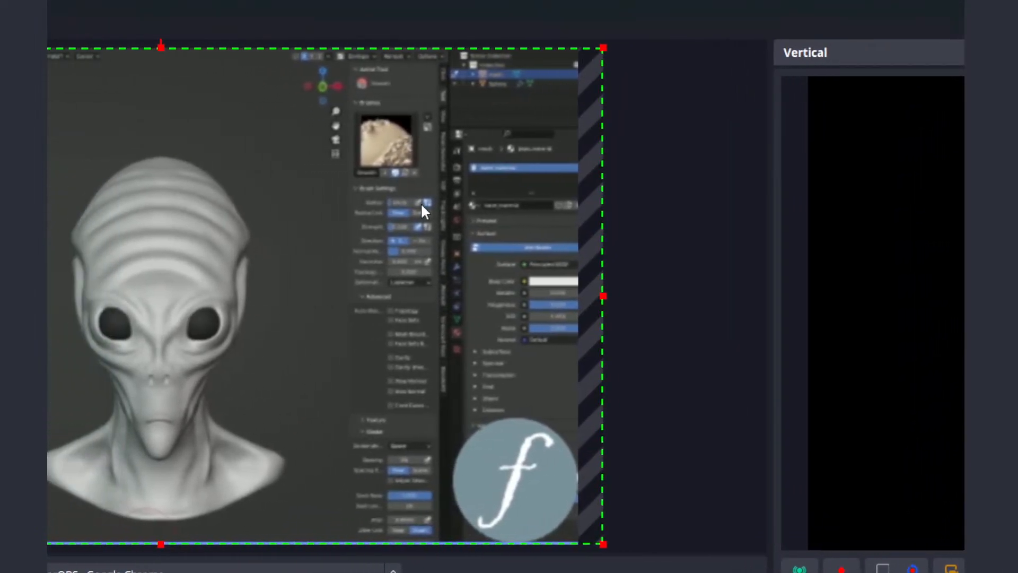
{"action": "left_click_drag", "start_coordinate": [513, 202], "coordinate": [517, 204]}
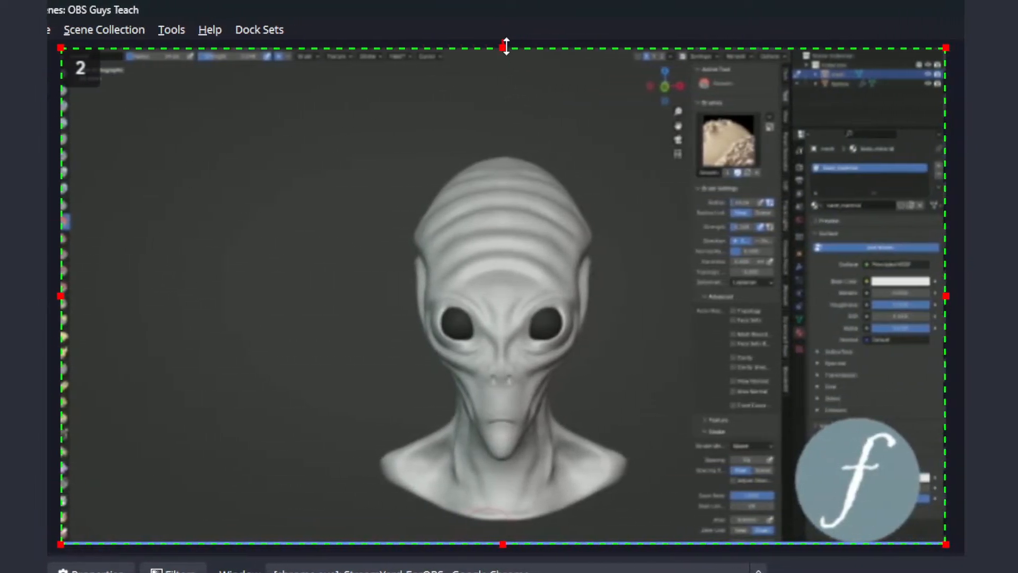
- Trim about 36 px off the feed's upper edge and 20 px off its left edge, enlarge it to refill the canvas, and lock the source
{"action": "left_click_drag", "start_coordinate": [507, 48], "coordinate": [506, 65]}
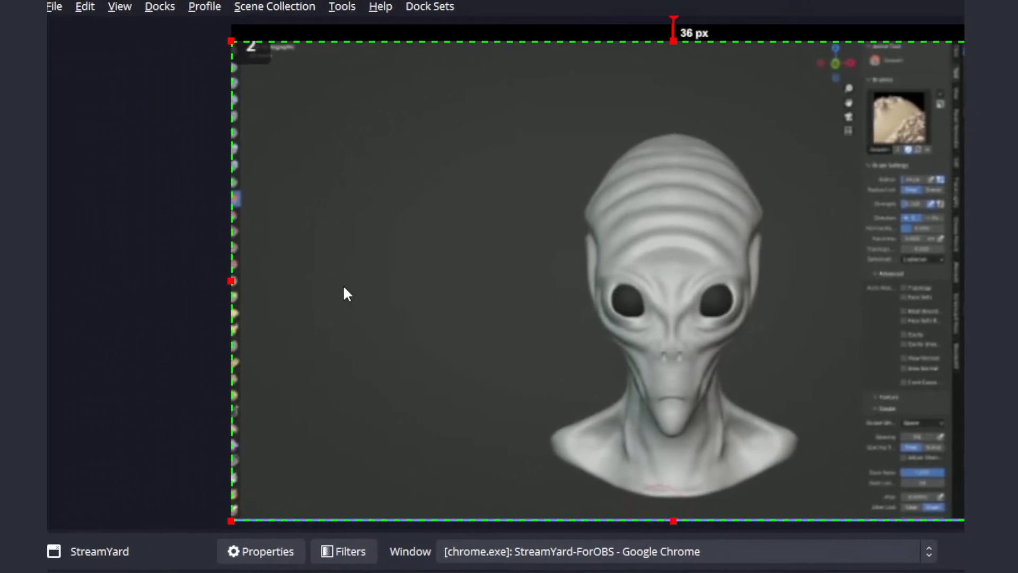
{"action": "left_click_drag", "start_coordinate": [238, 284], "coordinate": [248, 285]}
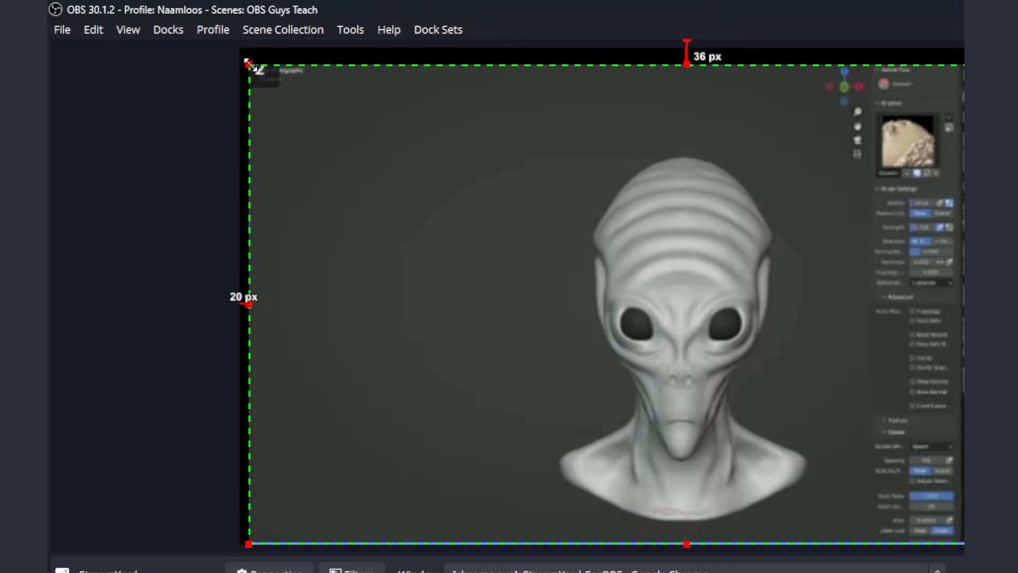
{"action": "left_click_drag", "start_coordinate": [248, 63], "coordinate": [243, 53]}
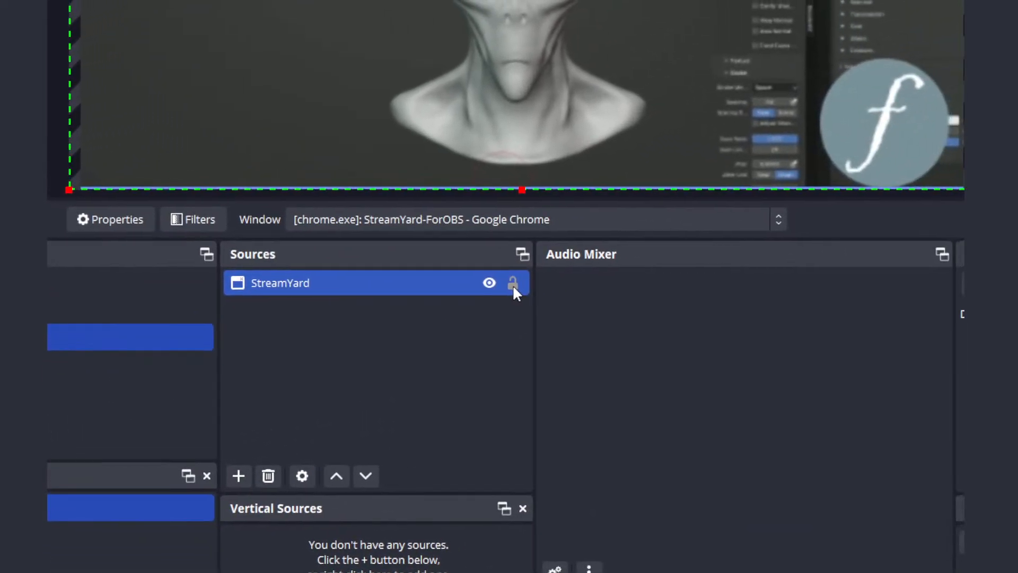
{"action": "left_click", "coordinate": [513, 284]}
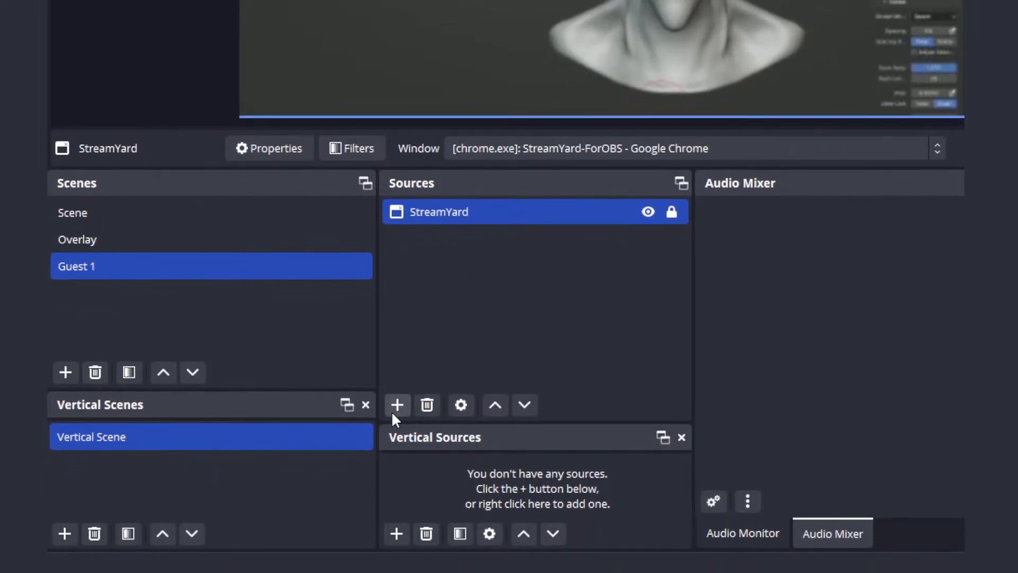
- Add Border.png from the OBS folder in File Explorer as an image source above the StreamYard capture, and lock it
{"action": "left_click", "coordinate": [393, 463]}
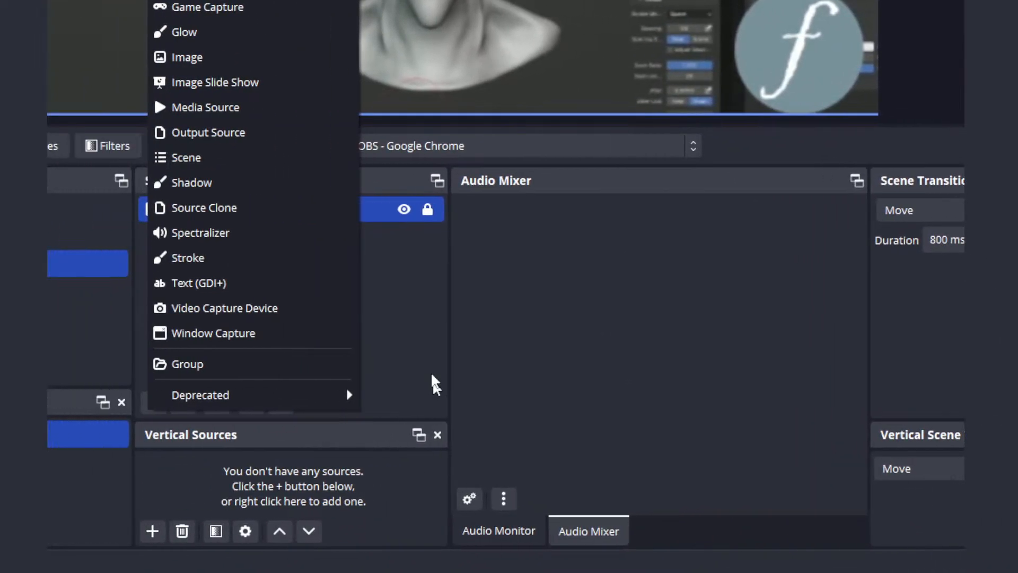
{"action": "left_click", "coordinate": [215, 384]}
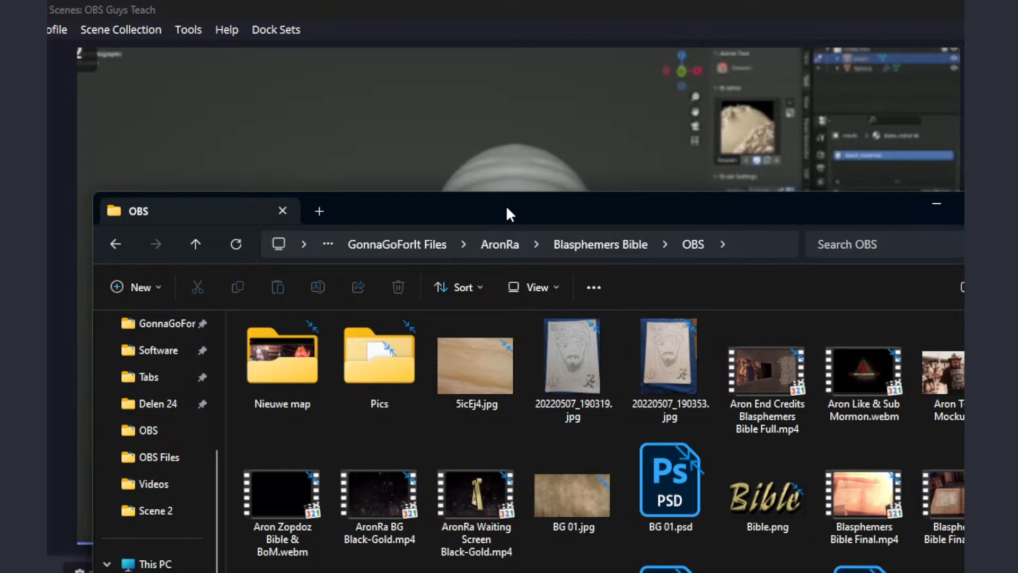
{"action": "left_click_drag", "start_coordinate": [507, 210], "coordinate": [518, 307]}
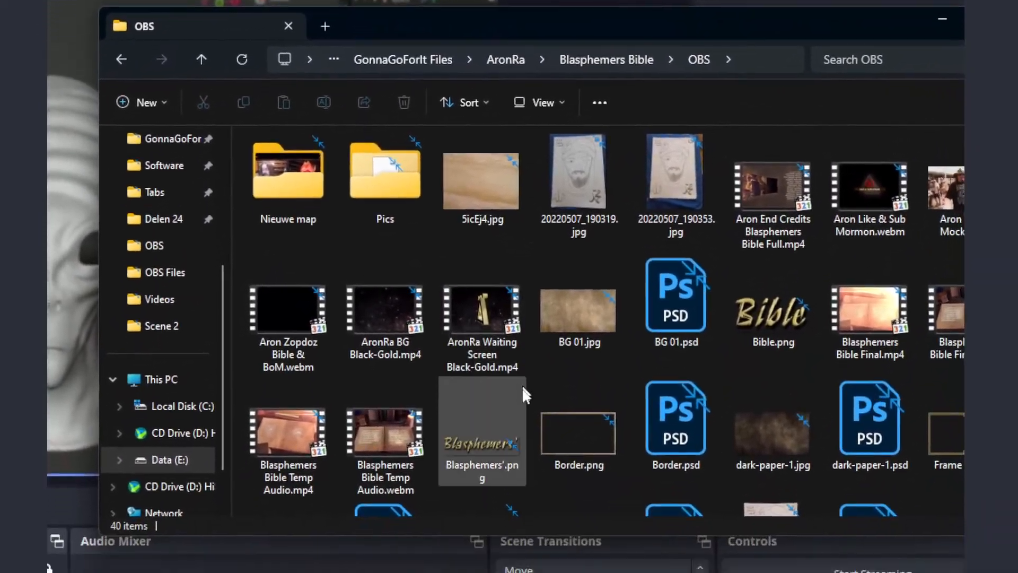
{"action": "left_click", "coordinate": [649, 461]}
{"action": "left_click_drag", "start_coordinate": [523, 296], "coordinate": [464, 306]}
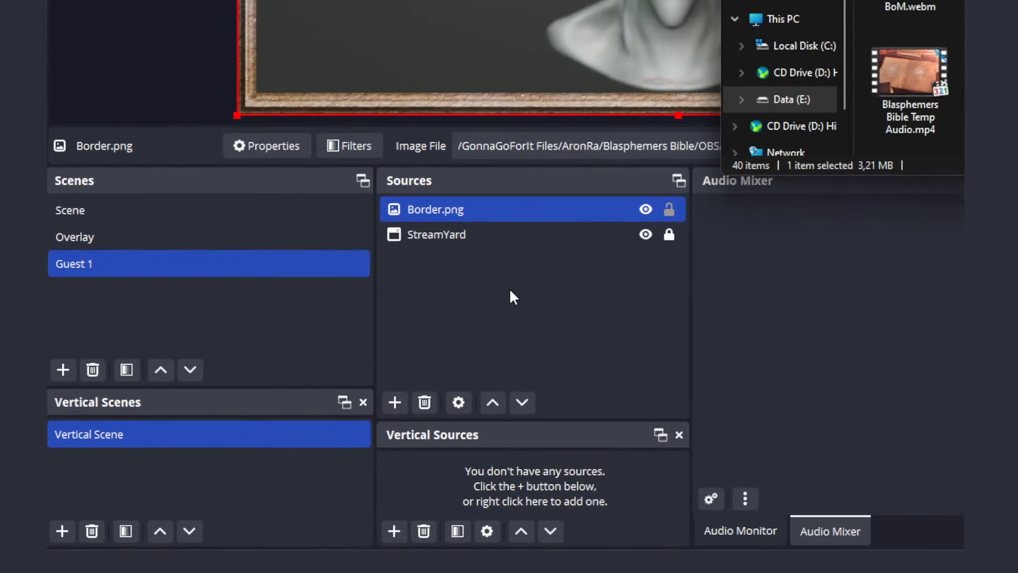
{"action": "left_click", "coordinate": [510, 291]}
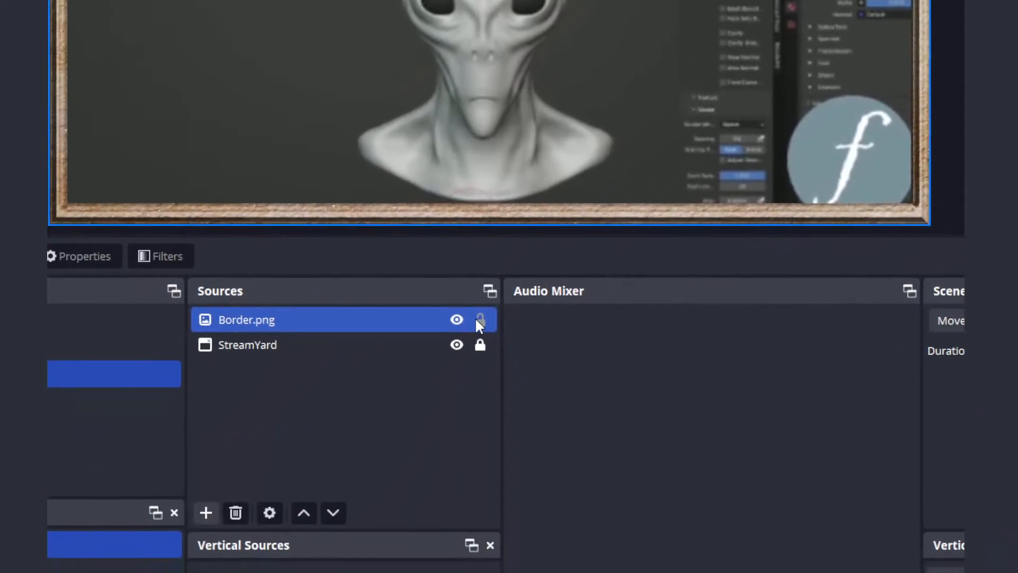
{"action": "left_click", "coordinate": [306, 555]}
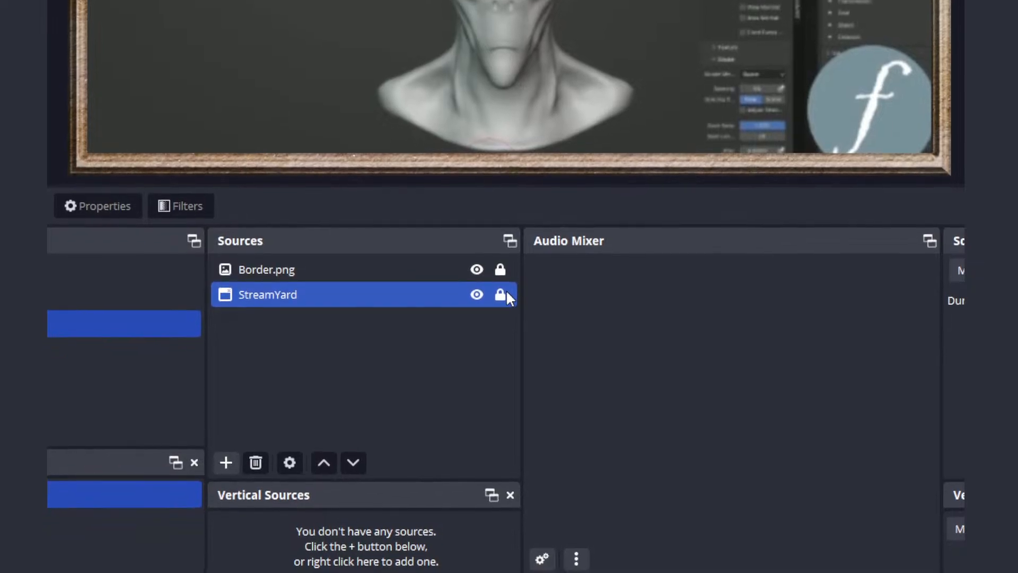
- Unlock the StreamYard source beneath the border image
{"action": "left_click", "coordinate": [353, 259]}
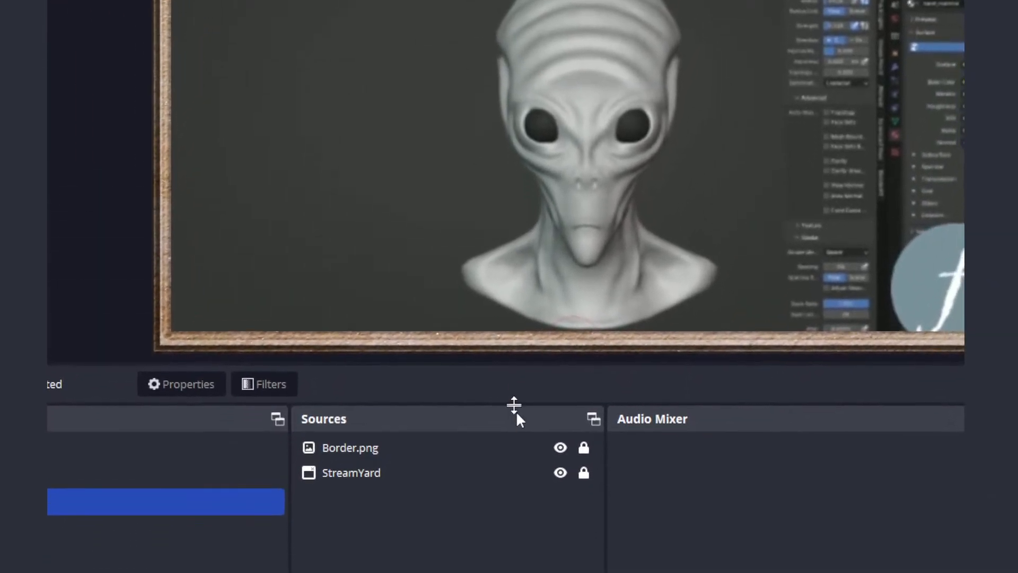
{"action": "left_click", "coordinate": [602, 460]}
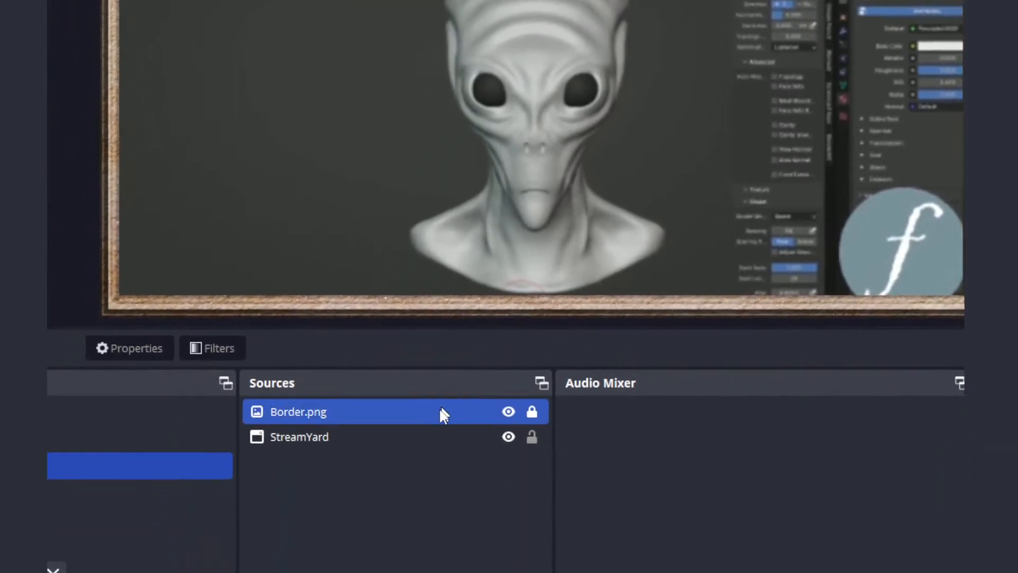
- Shrink the StreamYard feed to fit the border's opening, leaving about 35 px above it and 37 px below it
{"action": "left_click", "coordinate": [430, 290]}
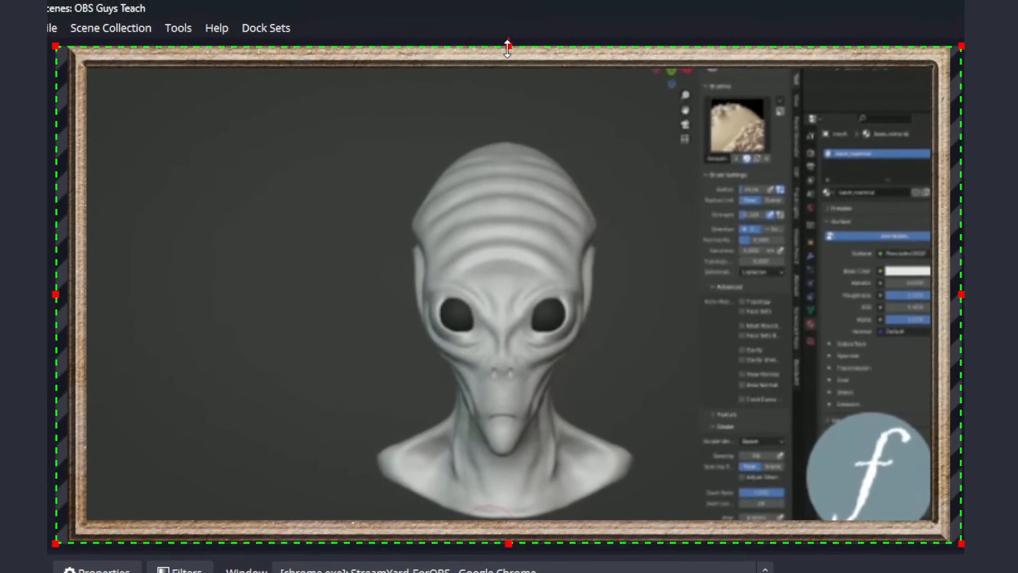
{"action": "left_click_drag", "start_coordinate": [507, 48], "coordinate": [500, 72]}
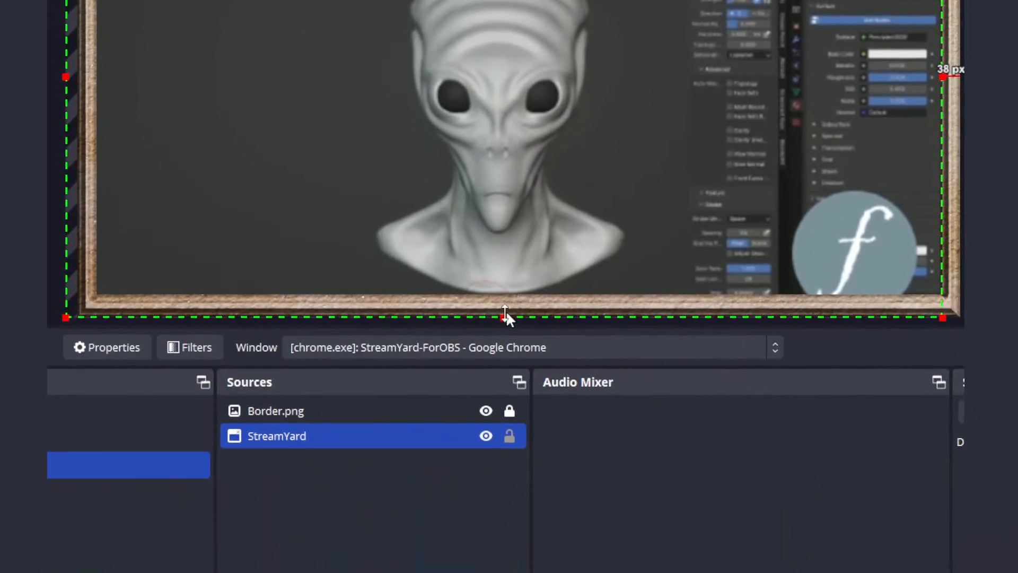
{"action": "left_click_drag", "start_coordinate": [508, 385], "coordinate": [532, 375]}
{"action": "mouse_move", "coordinate": [511, 285]}
{"action": "left_mouse_down"}
{"action": "mouse_move", "coordinate": [507, 274]}
{"action": "mouse_move", "coordinate": [509, 289]}
{"action": "left_mouse_up"}
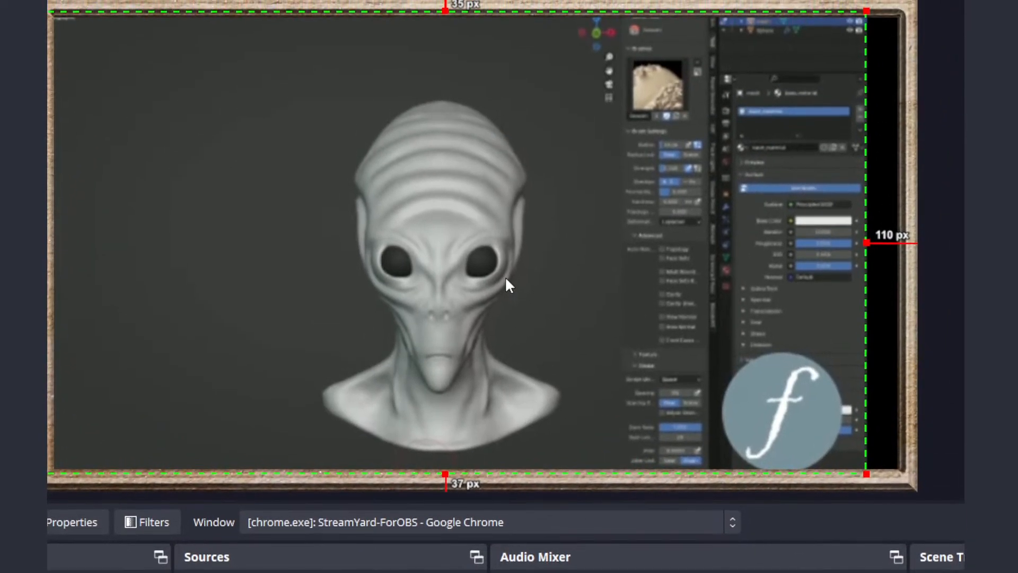
- Nudge the StreamYard feed sideways until it fills the border opening evenly on both sides, and lock the source
{"action": "key", "text": "Right"}
{"action": "key", "text": "Right"}
{"action": "key", "text": "Right"}
{"action": "key", "text": "Right"}
{"action": "key", "text": "Right"}
{"action": "key", "text": "Right"}
{"action": "key", "text": "Right"}
{"action": "key", "text": "Right"}
{"action": "key", "text": "Right"}
{"action": "key", "text": "Right"}
{"action": "key", "text": "Right"}
{"action": "key", "text": "Right"}
{"action": "key", "text": "Right"}
{"action": "key", "text": "Right"}
{"action": "key", "text": "Right"}
{"action": "key", "text": "Right"}
{"action": "key", "text": "Right"}
{"action": "key", "text": "Right"}
{"action": "key", "text": "Right"}
{"action": "key", "text": "Right"}
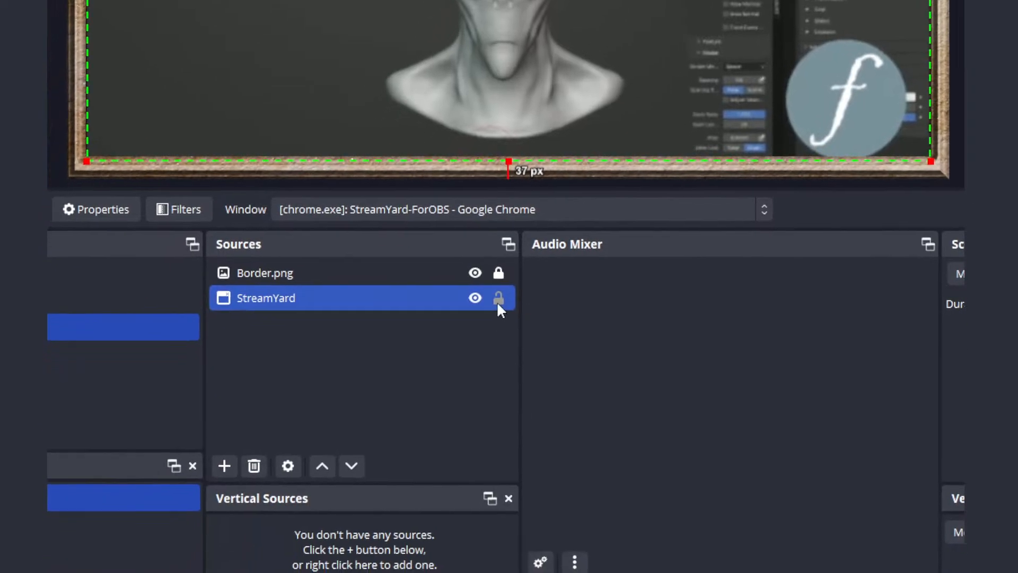
{"action": "left_click", "coordinate": [471, 416]}
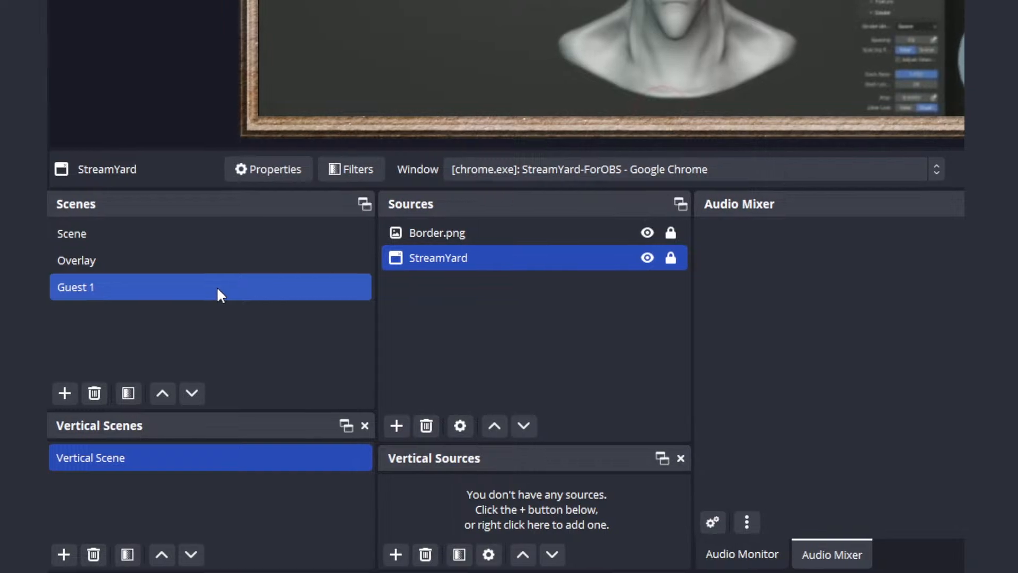
- Duplicate the Guest 1 scene and name the copy Guest 2
{"action": "right_click", "coordinate": [219, 291]}
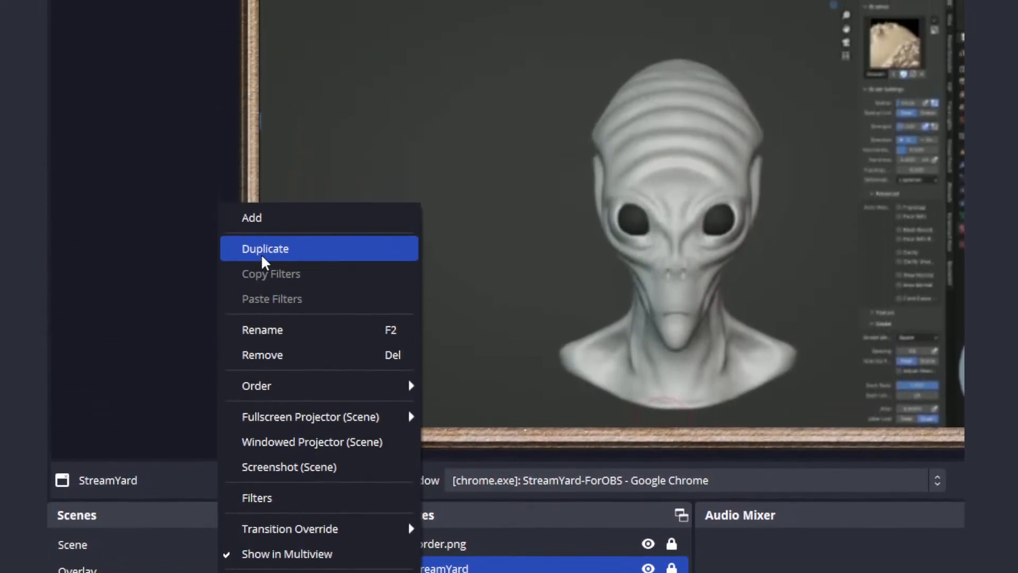
{"action": "left_click", "coordinate": [261, 249]}
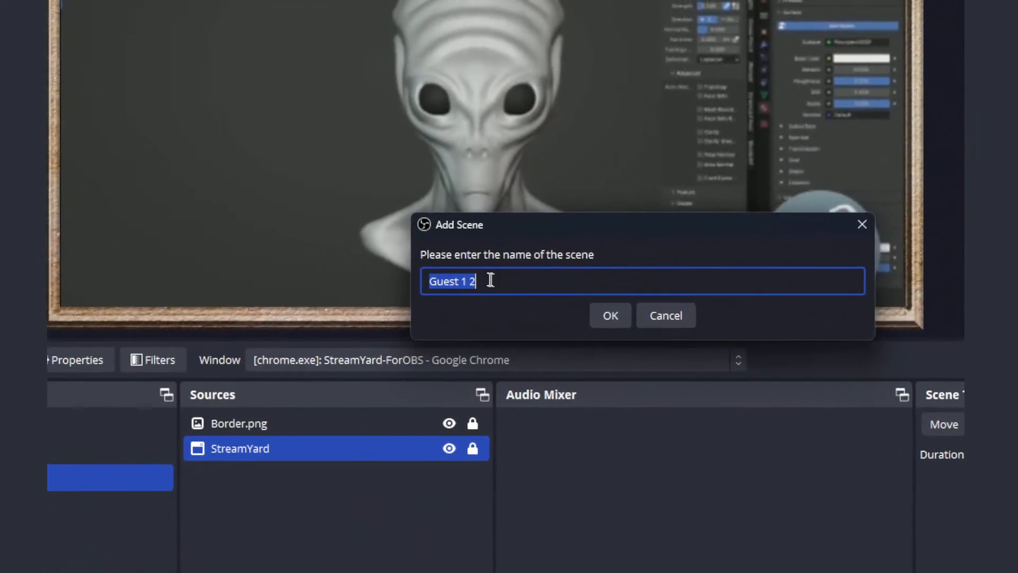
{"action": "left_click", "coordinate": [491, 280]}
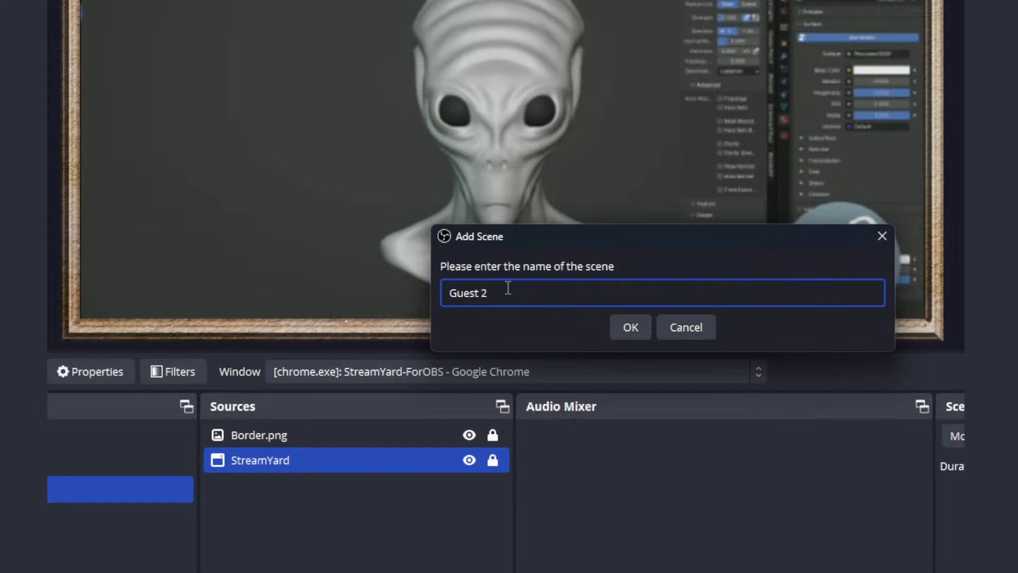
{"action": "key", "text": "Return"}
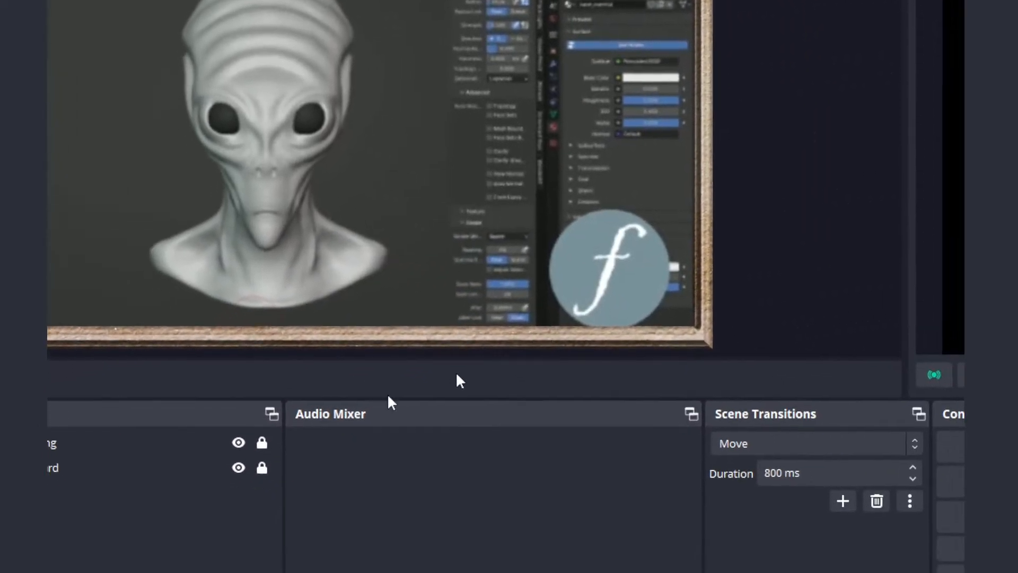
- Unlock the StreamYard source in the Guest 2 scene and remove it, leaving only Border.png
{"action": "left_click", "coordinate": [281, 460]}
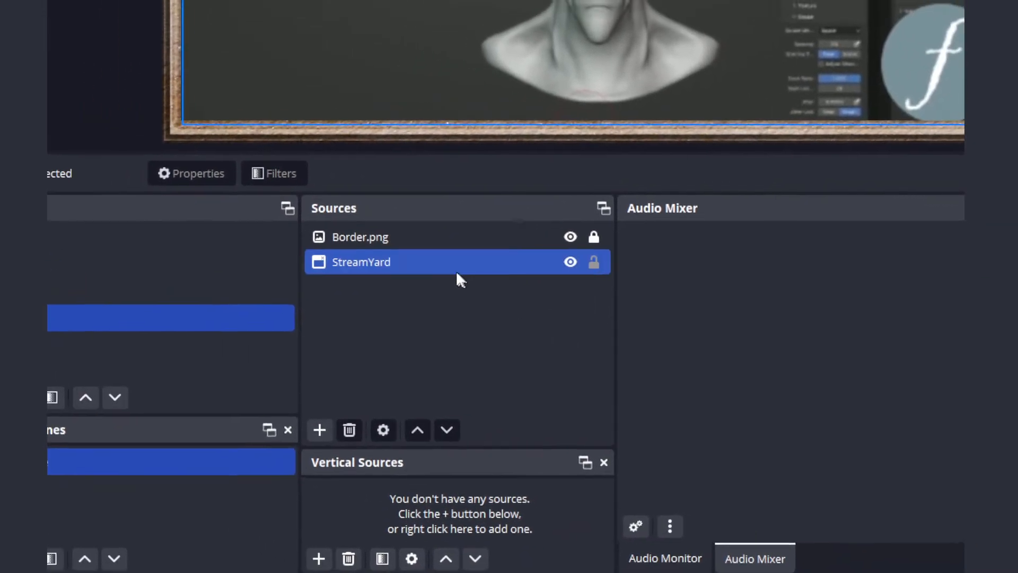
{"action": "left_click", "coordinate": [363, 296]}
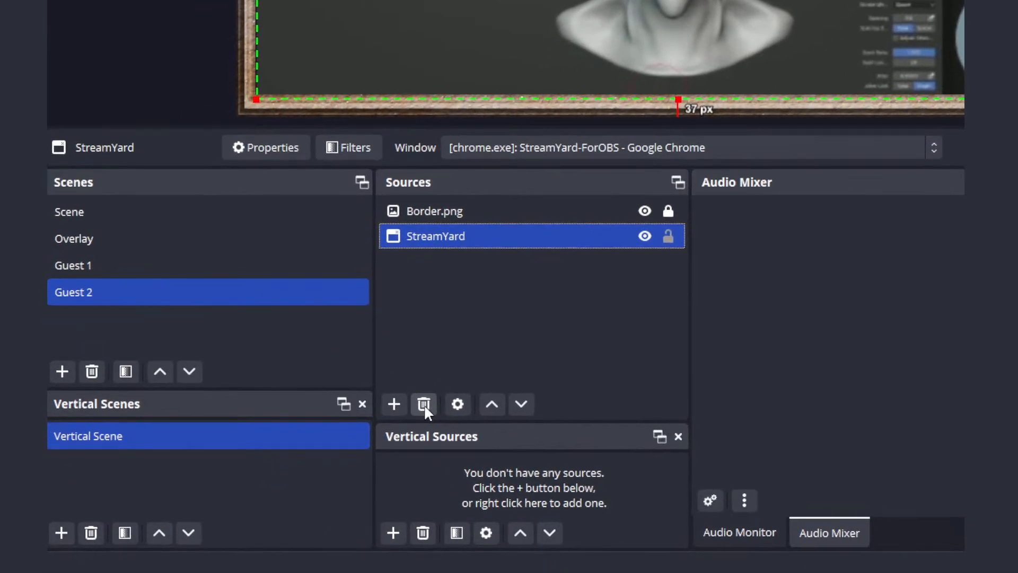
{"action": "left_click", "coordinate": [411, 413]}
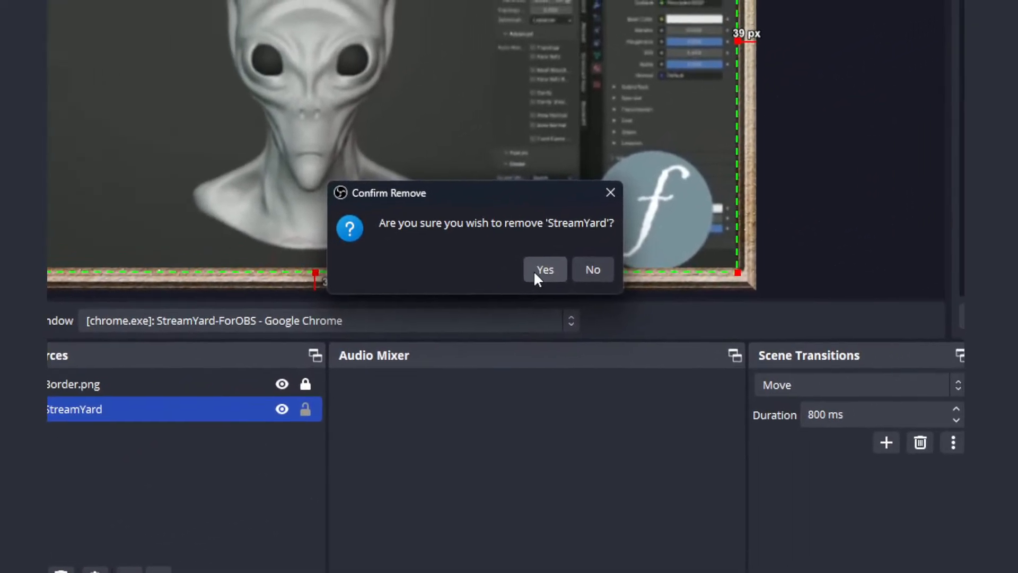
{"action": "left_click", "coordinate": [854, 120]}
- Copy the StreamYard source from the Guest 1 scene and paste it into Guest 2 as a reference
{"action": "left_click", "coordinate": [191, 308]}
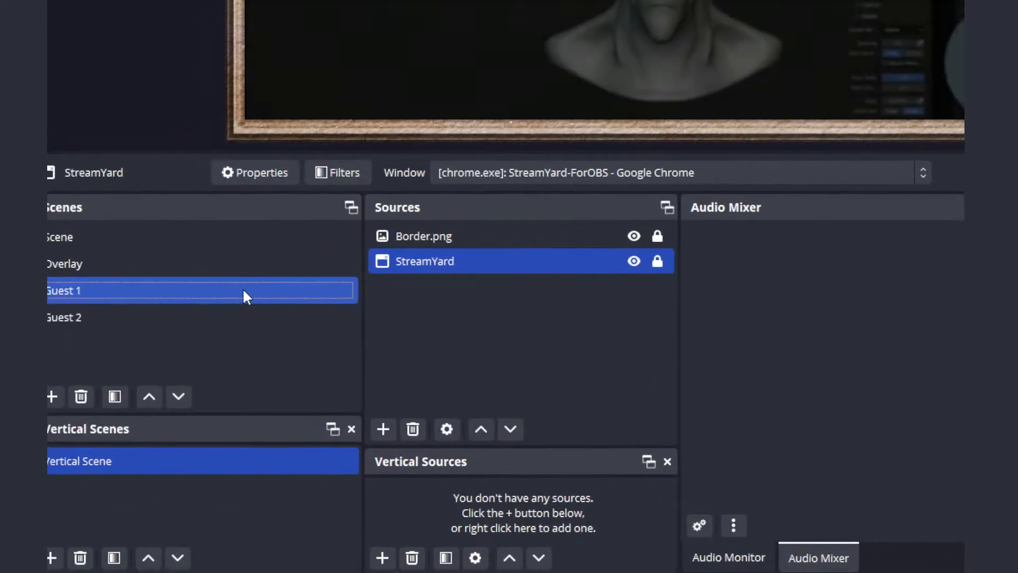
{"action": "right_click", "coordinate": [510, 291]}
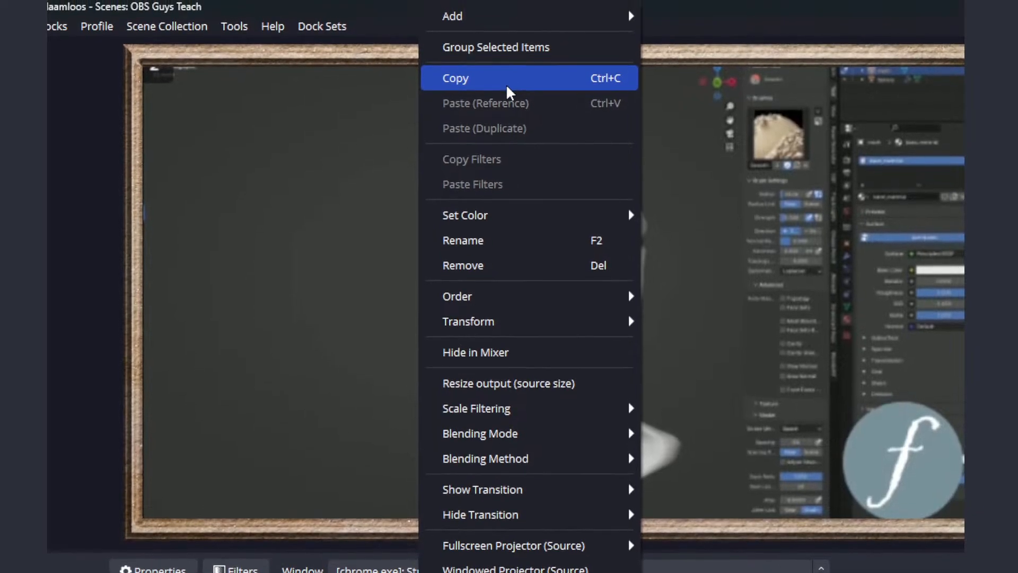
{"action": "left_click", "coordinate": [509, 63]}
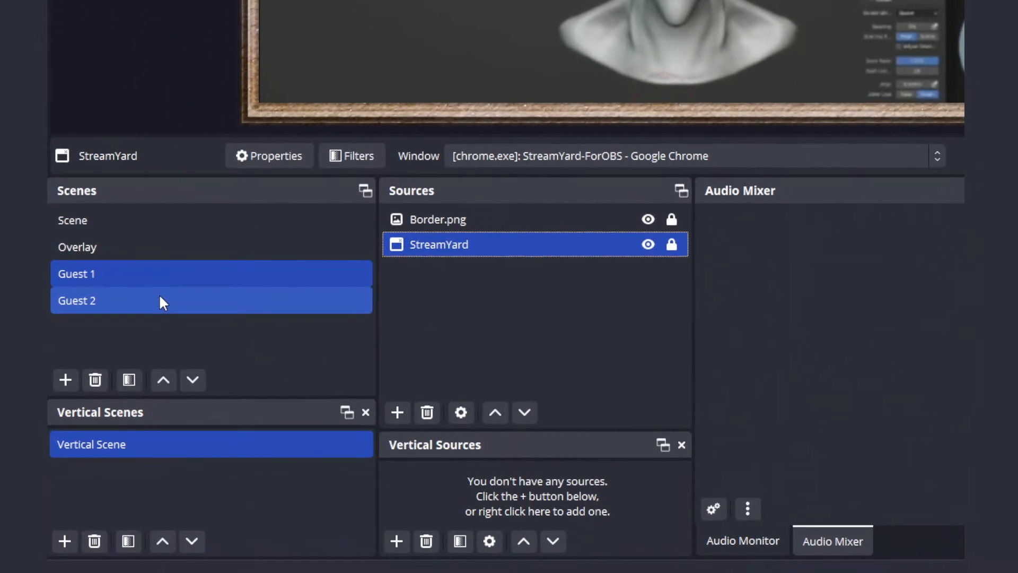
{"action": "left_click", "coordinate": [160, 292]}
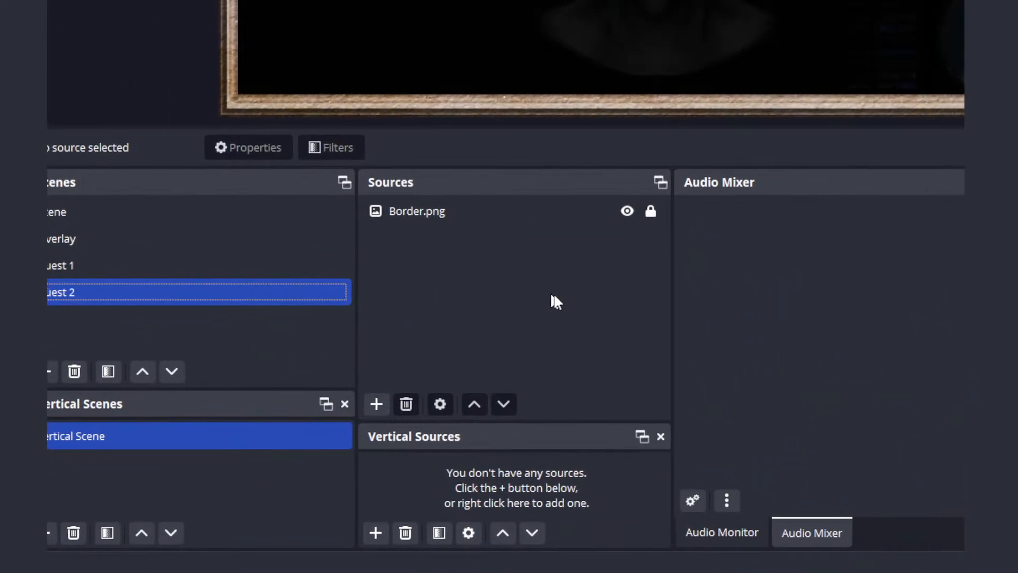
{"action": "right_click", "coordinate": [533, 285]}
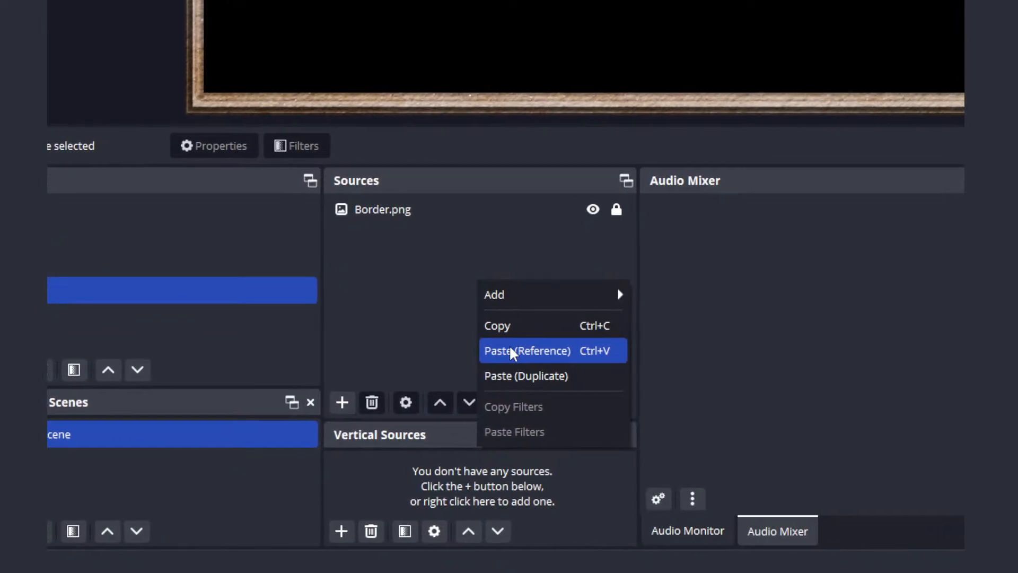
{"action": "left_click", "coordinate": [506, 349]}
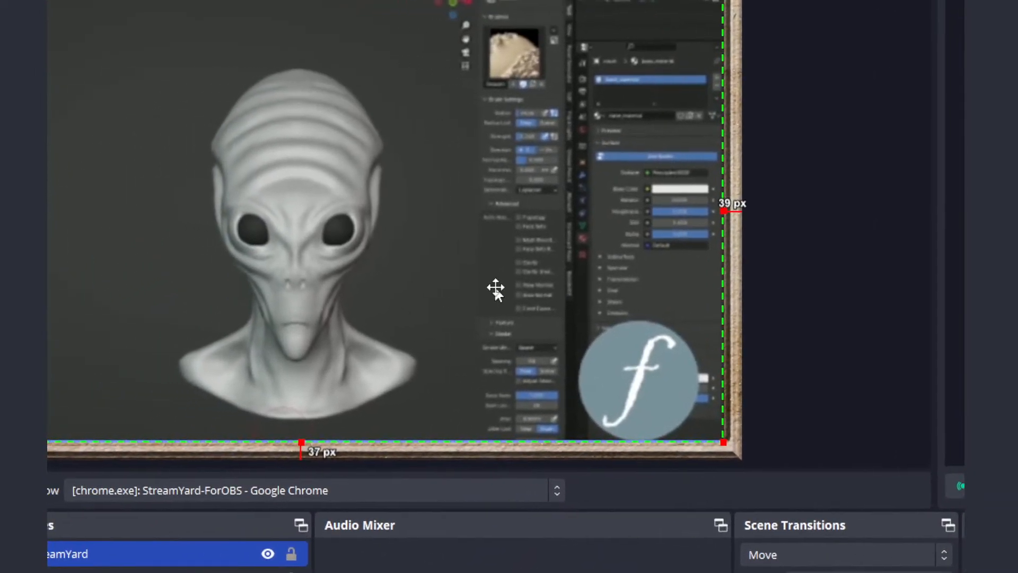
- Crop the pasted StreamYard feed to a narrow strip of the blue tile labelled 4 and center it vertically on the canvas
{"action": "left_click_drag", "start_coordinate": [426, 289], "coordinate": [477, 260]}
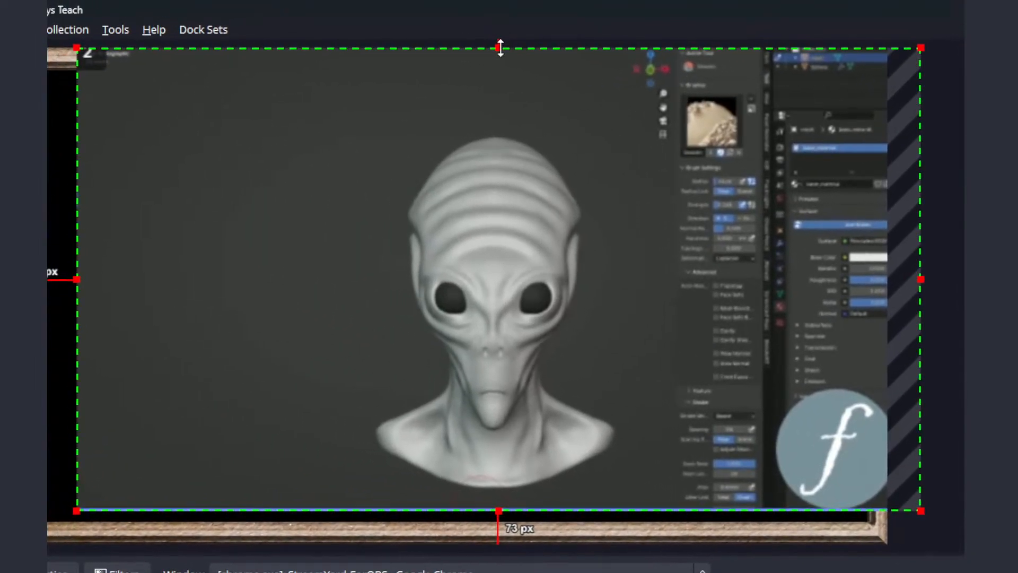
{"action": "left_click_drag", "start_coordinate": [500, 47], "coordinate": [527, 151]}
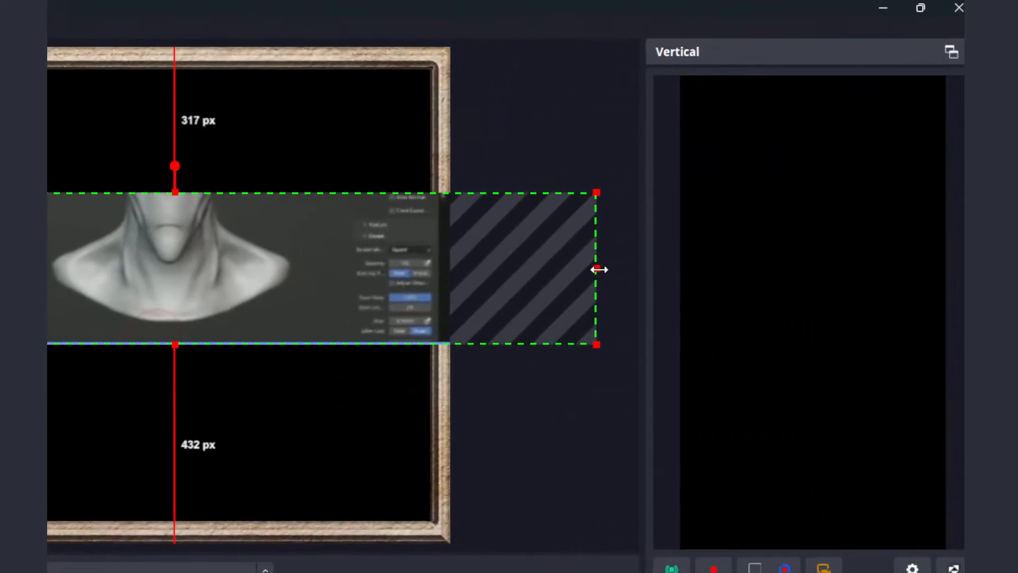
{"action": "left_click_drag", "start_coordinate": [599, 269], "coordinate": [769, 192]}
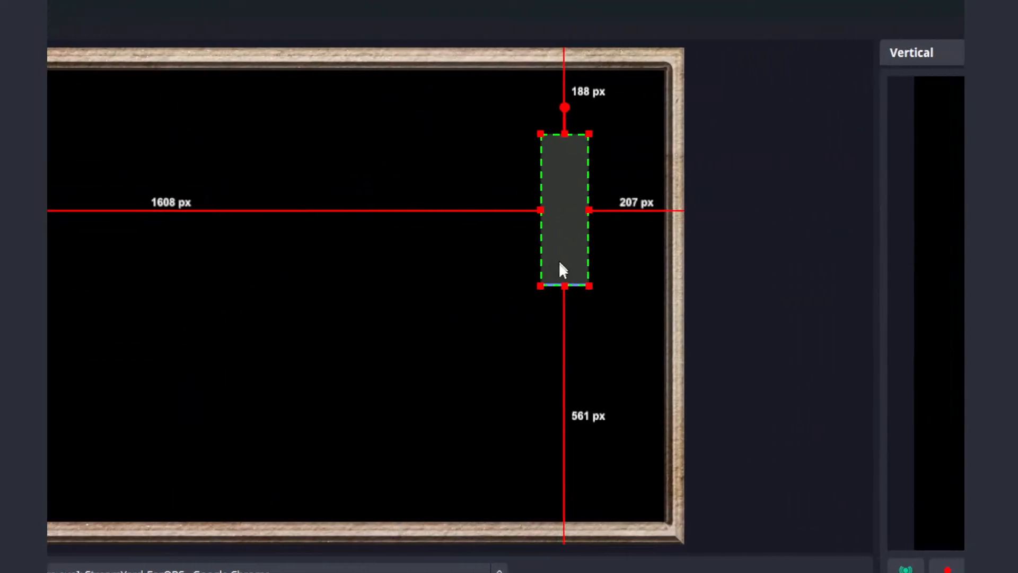
{"action": "left_click_drag", "start_coordinate": [773, 282], "coordinate": [764, 519]}
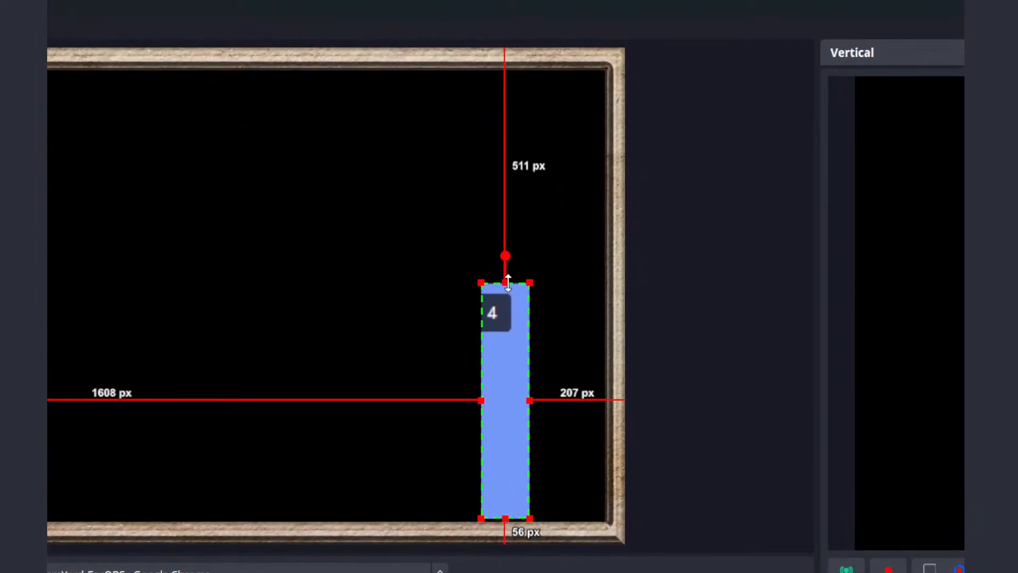
{"action": "left_click_drag", "start_coordinate": [510, 355], "coordinate": [510, 254]}
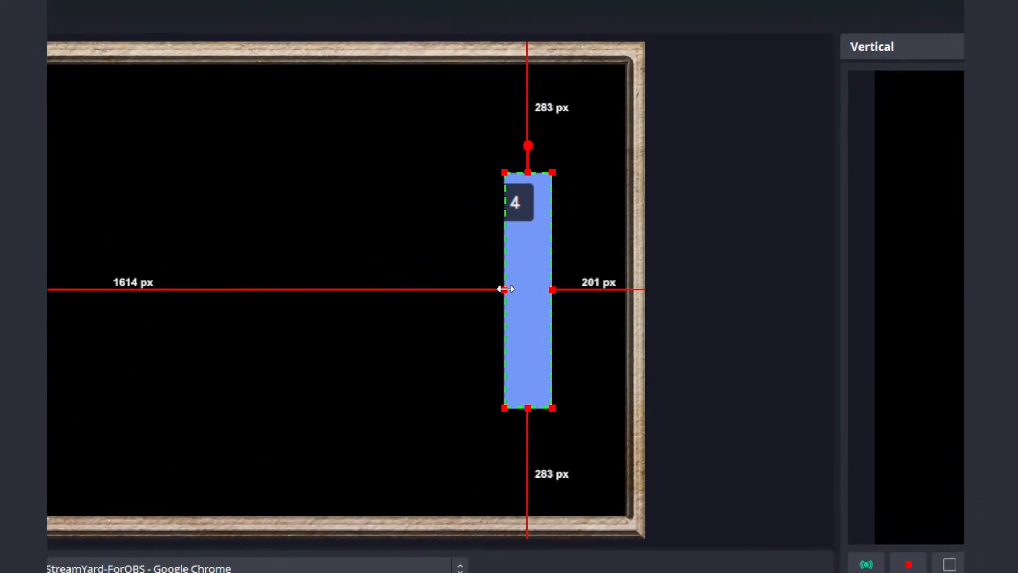
- Extend the cropped feed's left edge until the whole width of the blue tile labelled 3 is included, shifting the feed right for room
{"action": "left_click_drag", "start_coordinate": [504, 289], "coordinate": [292, 288]}
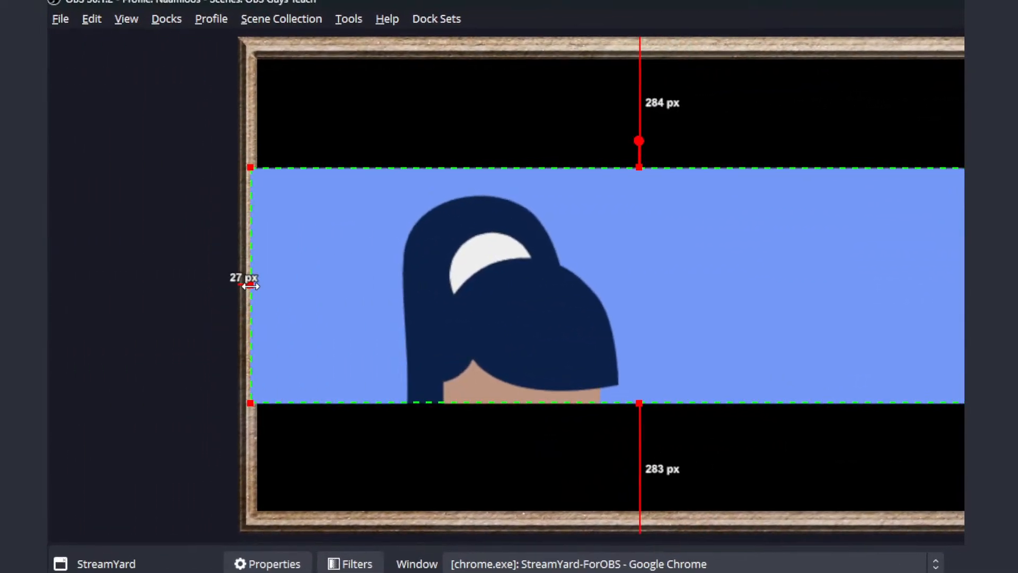
{"action": "left_click_drag", "start_coordinate": [545, 269], "coordinate": [708, 264]}
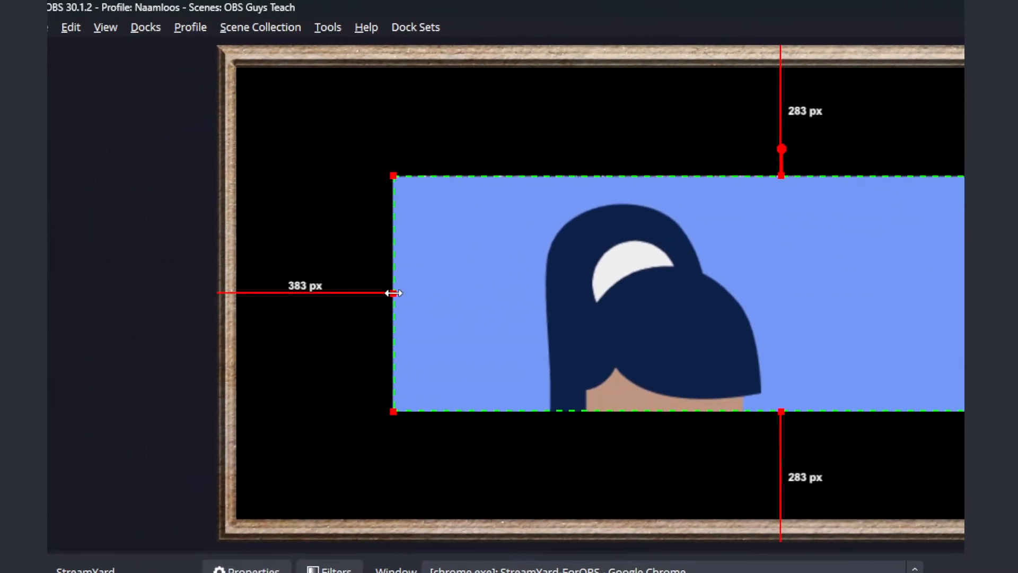
{"action": "left_click_drag", "start_coordinate": [392, 292], "coordinate": [243, 294]}
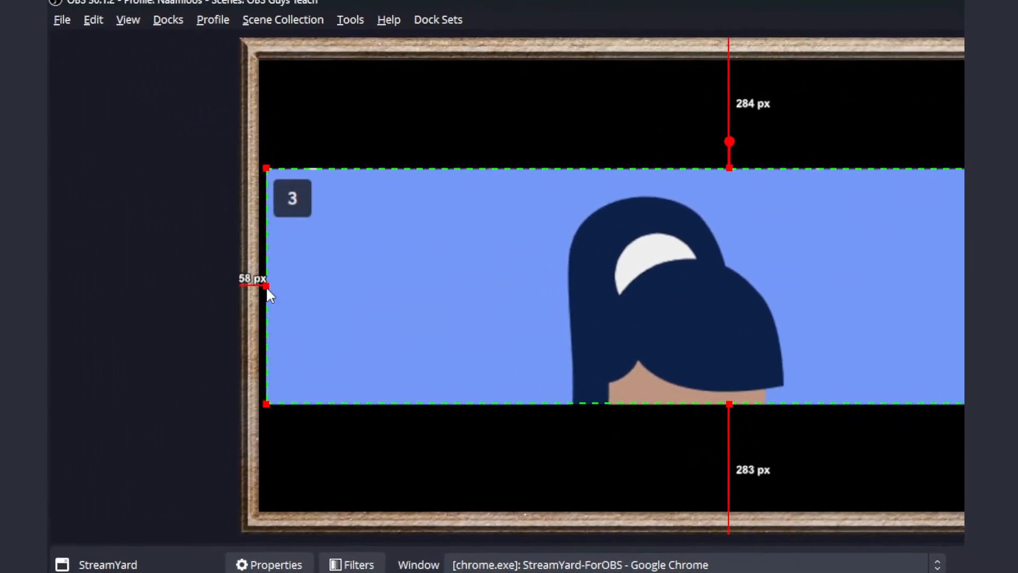
{"action": "left_click_drag", "start_coordinate": [457, 263], "coordinate": [533, 263]}
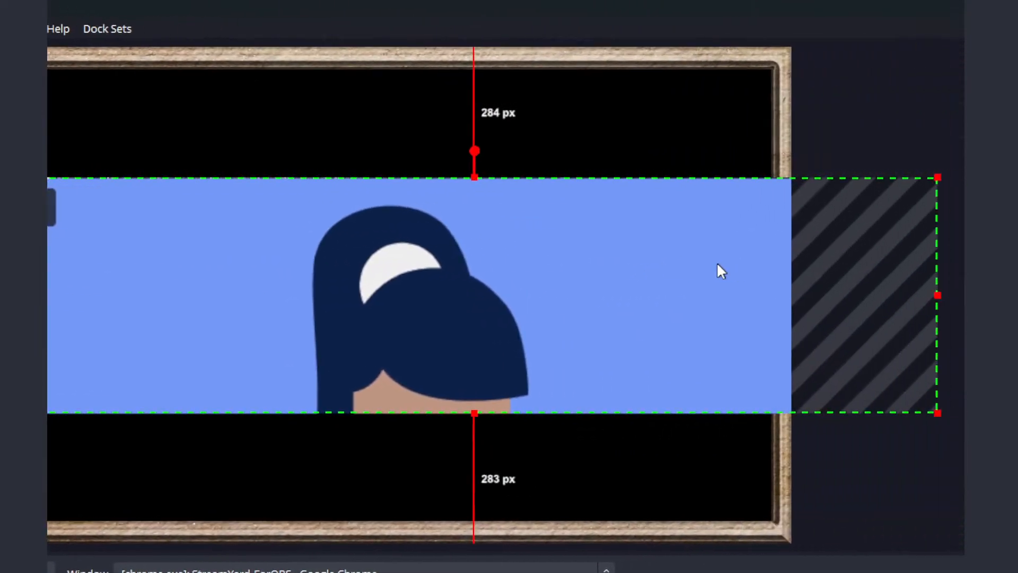
- Crop tile 4 off the feed's right edge and trim its upper edge down to the start of tile 3
{"action": "left_click_drag", "start_coordinate": [718, 269], "coordinate": [518, 278]}
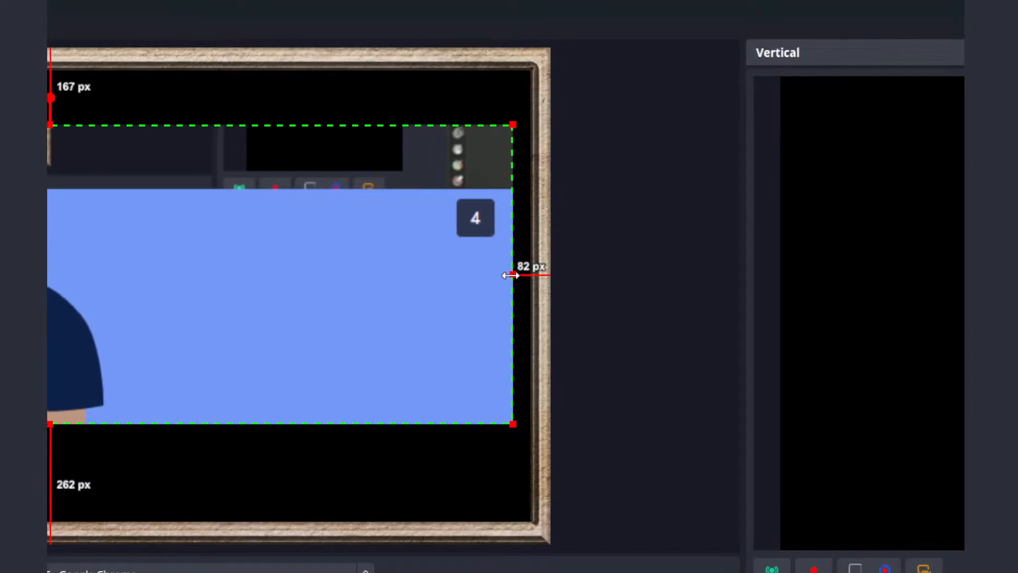
{"action": "left_click_drag", "start_coordinate": [508, 275], "coordinate": [403, 274]}
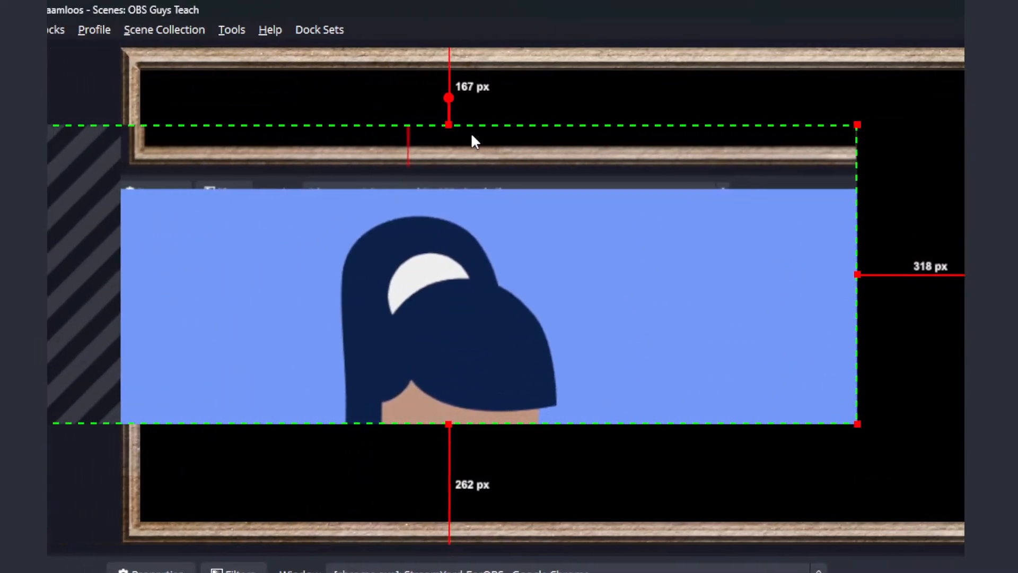
{"action": "left_click_drag", "start_coordinate": [99, 125], "coordinate": [98, 136]}
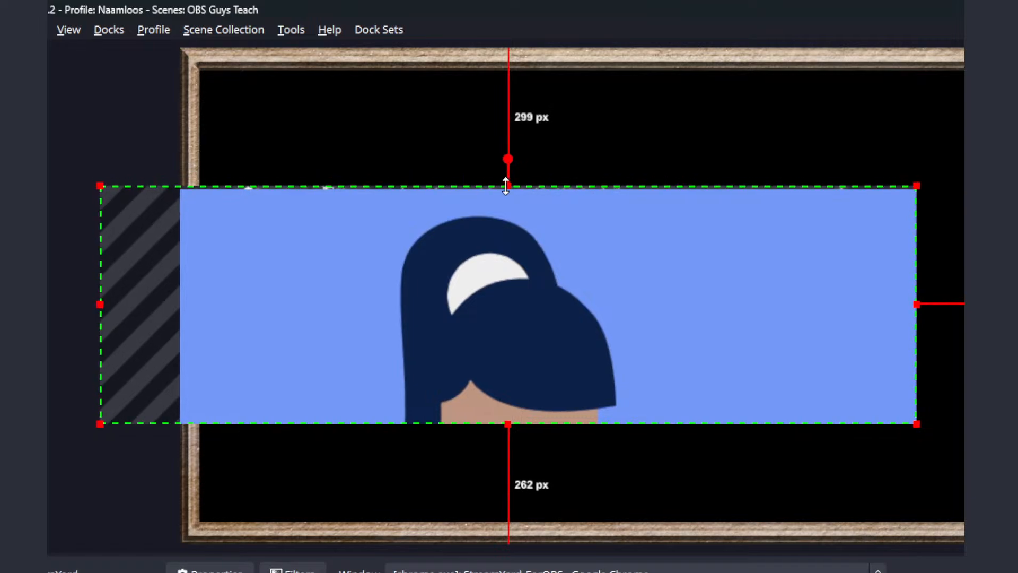
- Move the tile 3 feed to the upper part of the frame and extend its lower edge down to the tile's end
{"action": "left_click_drag", "start_coordinate": [517, 243], "coordinate": [639, 133]}
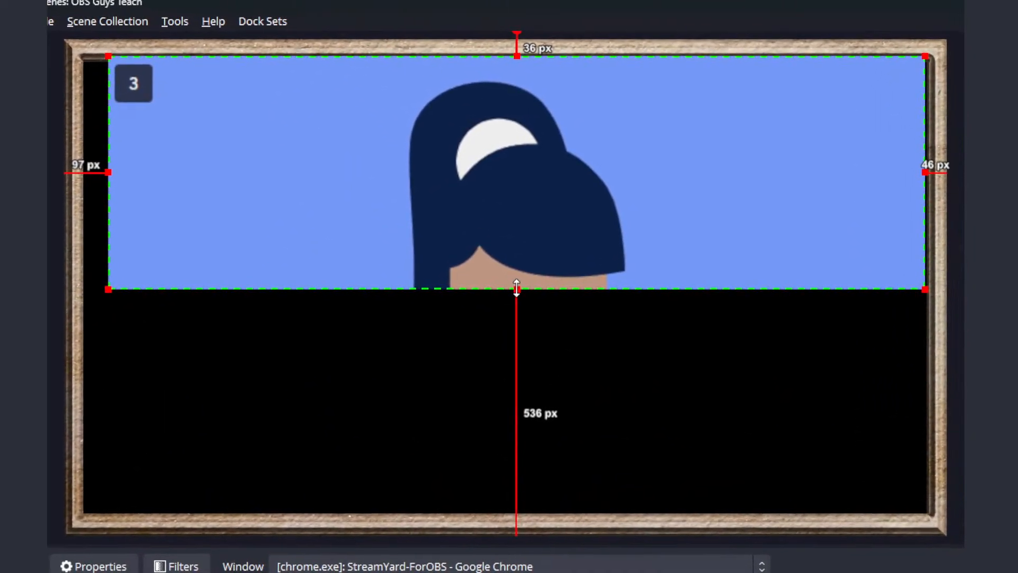
{"action": "left_click_drag", "start_coordinate": [517, 289], "coordinate": [509, 316]}
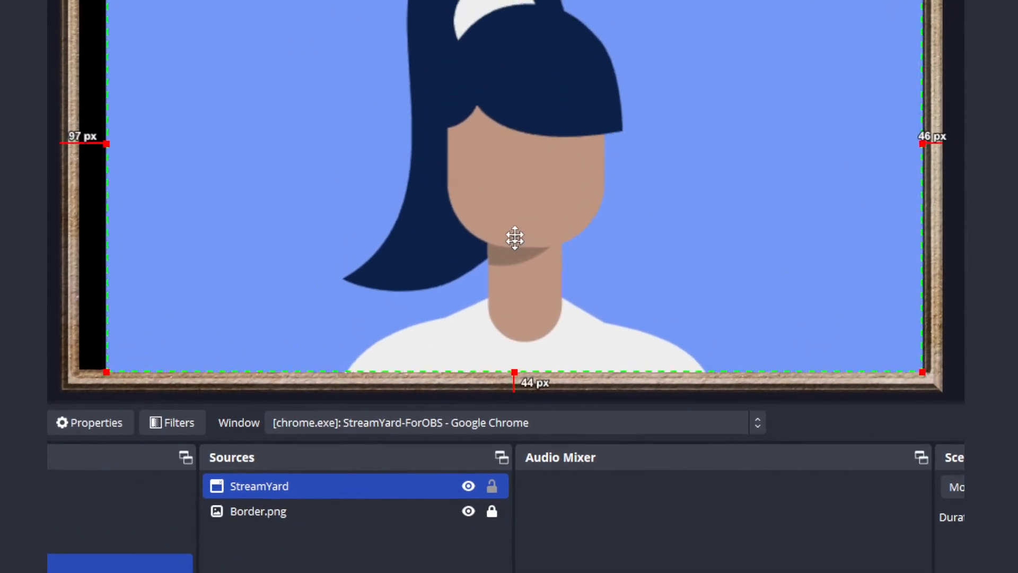
{"action": "left_click_drag", "start_coordinate": [514, 371], "coordinate": [502, 284]}
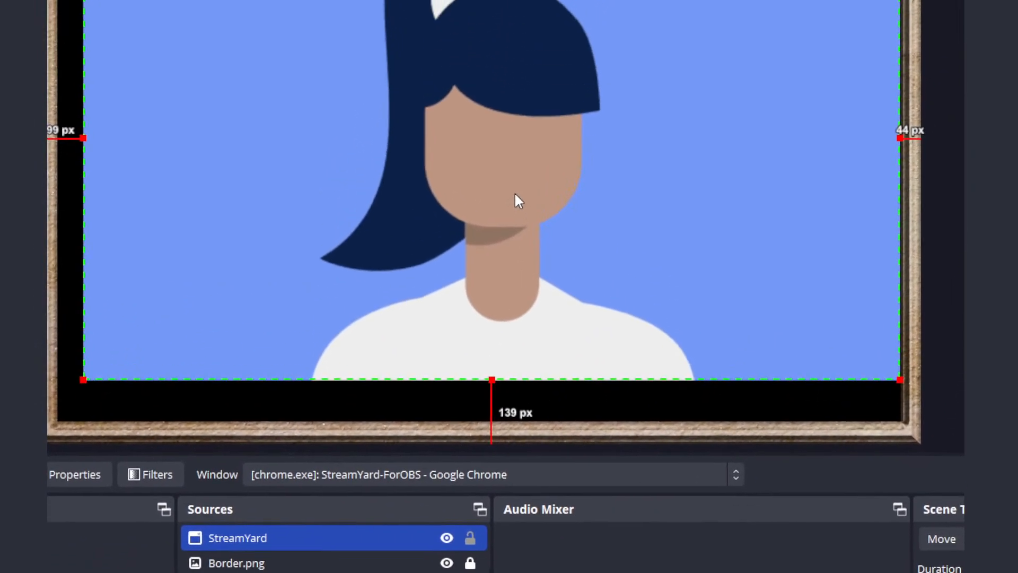
- Reposition the tile 3 feed over the frame and extend its right edge to the frame's inner edge, about 32 px from the canvas edge
{"action": "left_click_drag", "start_coordinate": [515, 197], "coordinate": [487, 239]}
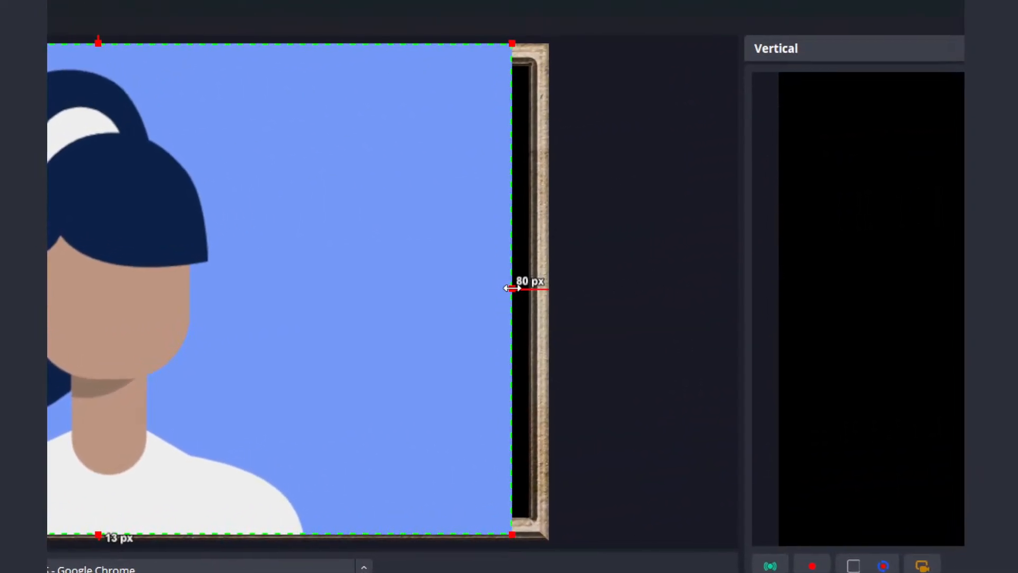
{"action": "left_click_drag", "start_coordinate": [509, 288], "coordinate": [528, 293]}
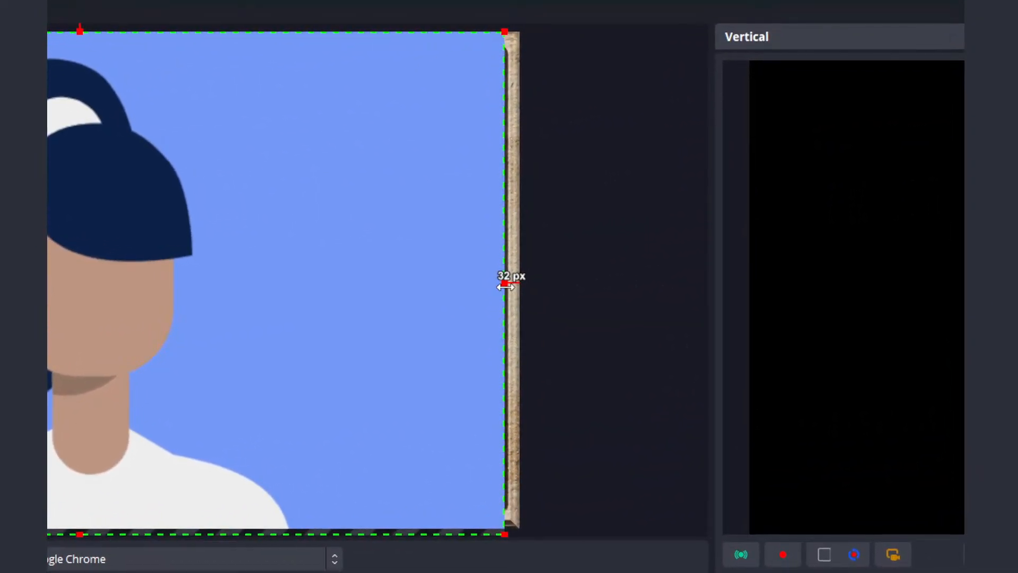
{"action": "left_click_drag", "start_coordinate": [433, 285], "coordinate": [432, 285]}
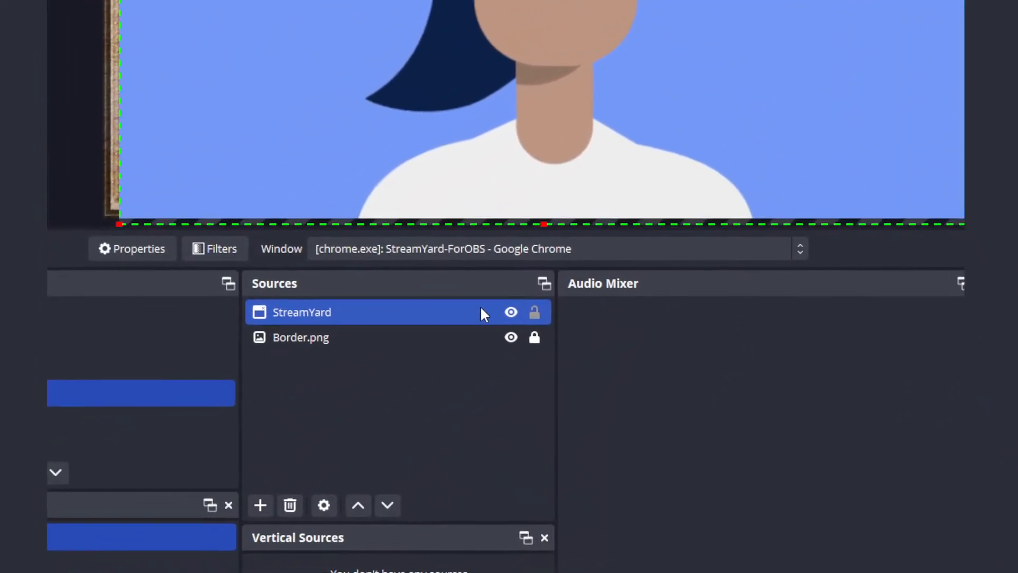
- Place the StreamYard source beneath Border.png and lock it, comparing the framed result with the Guest 1 scene
{"action": "left_click_drag", "start_coordinate": [481, 308], "coordinate": [487, 368]}
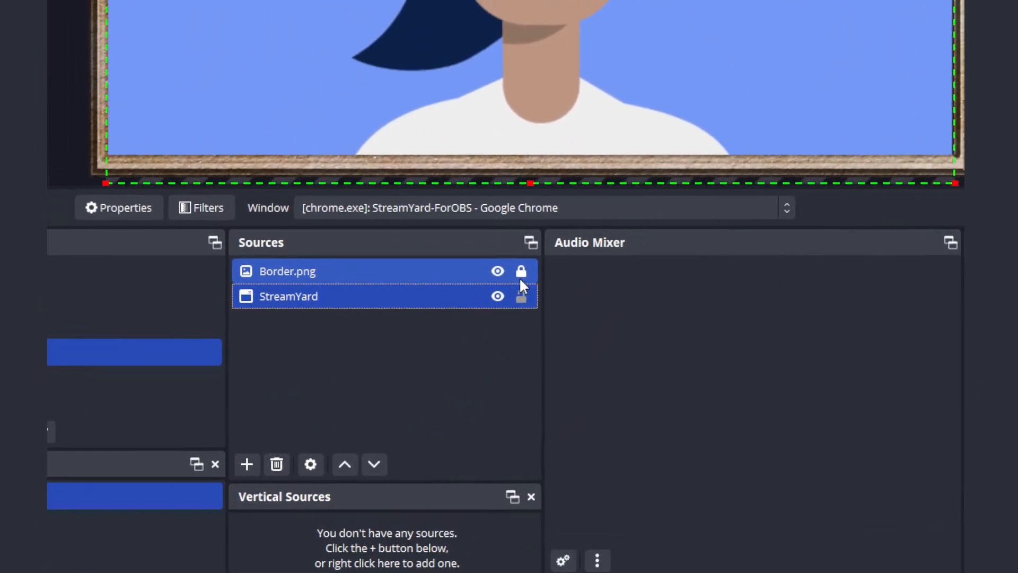
{"action": "left_click", "coordinate": [521, 297]}
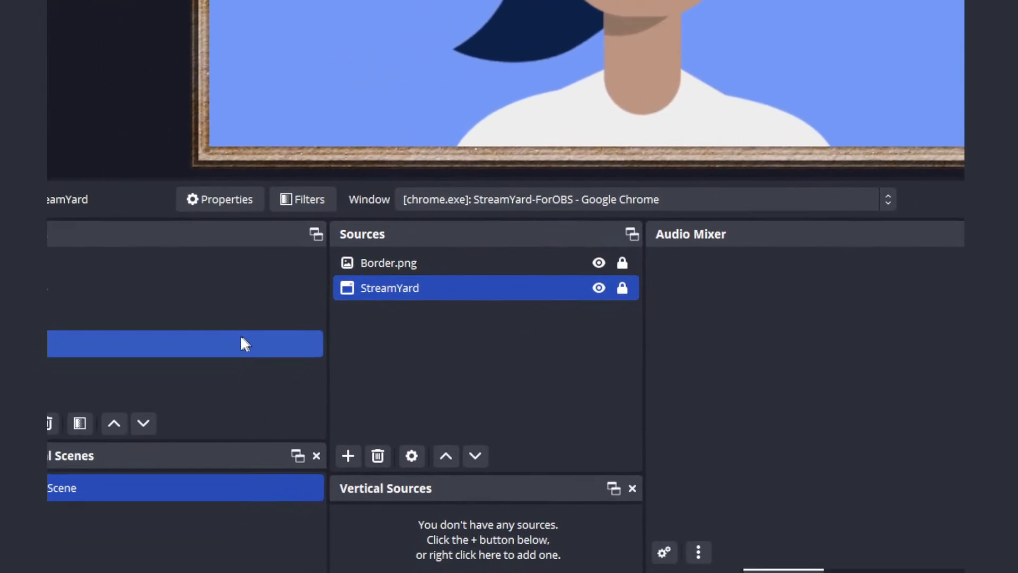
{"action": "left_click", "coordinate": [49, 319]}
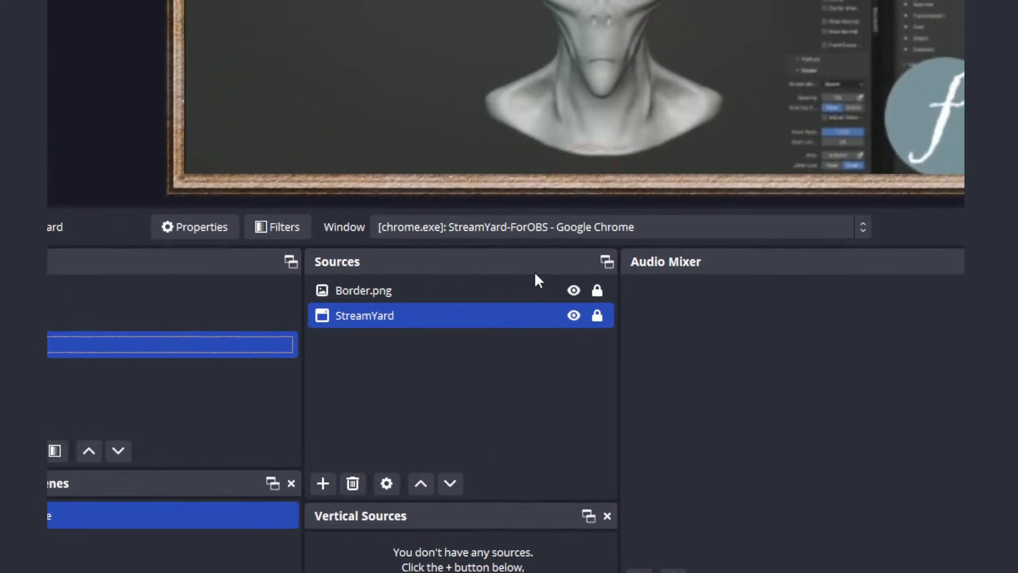
{"action": "left_click", "coordinate": [84, 369]}
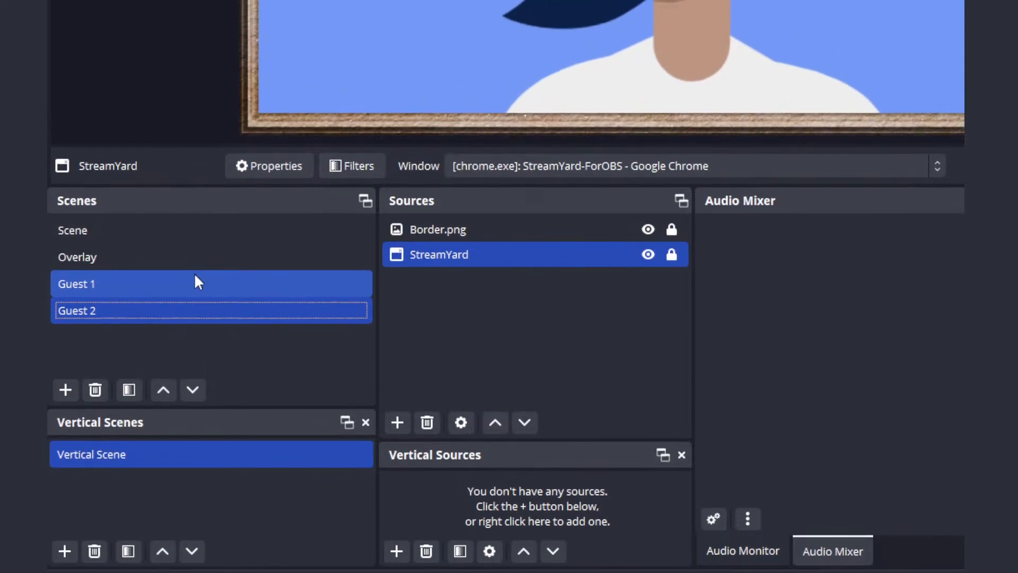
- Add the existing Guest 1 scene as a visible source in the scene named Scene
{"action": "left_click", "coordinate": [197, 276]}
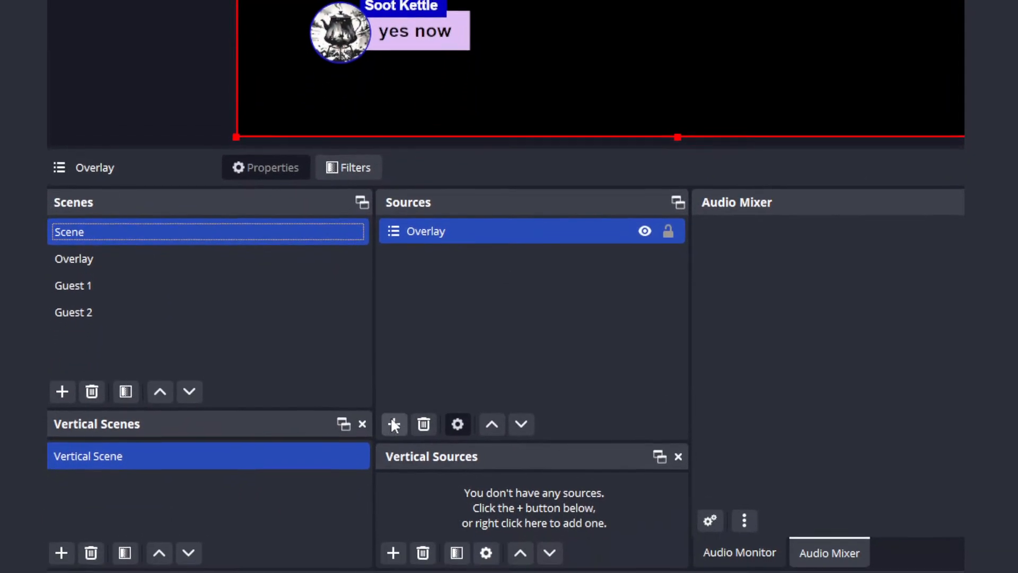
{"action": "left_click", "coordinate": [397, 487]}
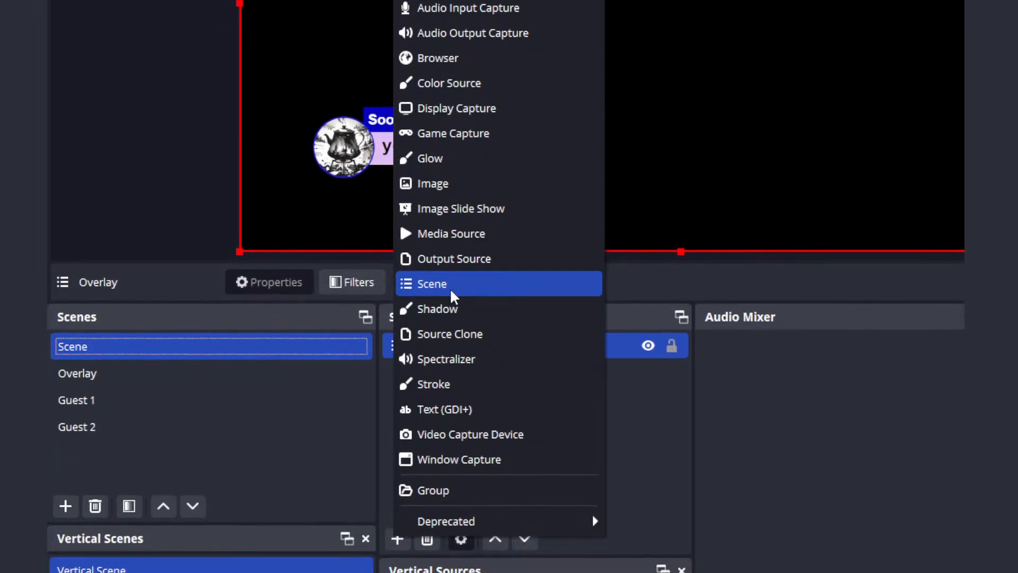
{"action": "left_click", "coordinate": [449, 171]}
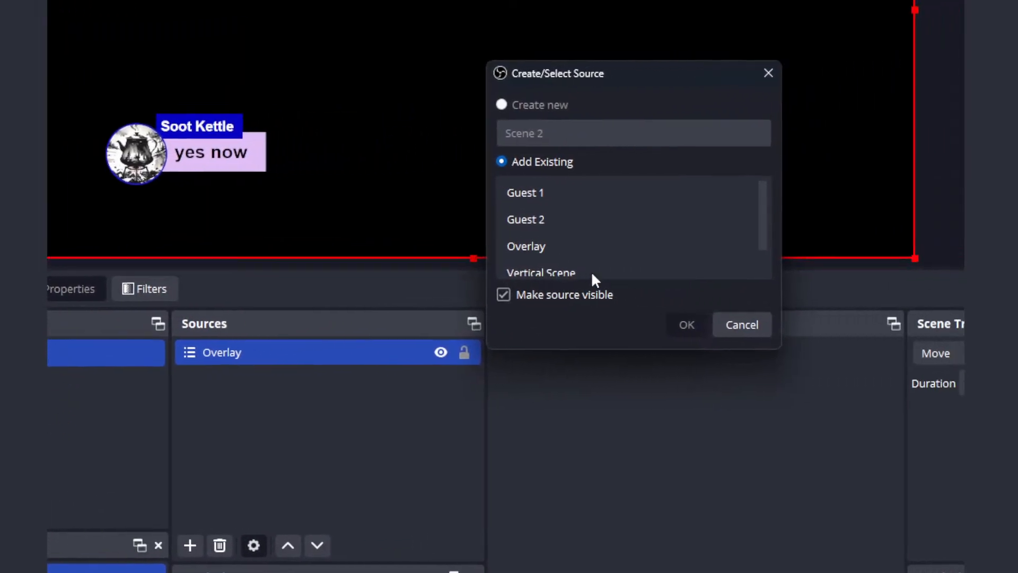
{"action": "left_click", "coordinate": [771, 183]}
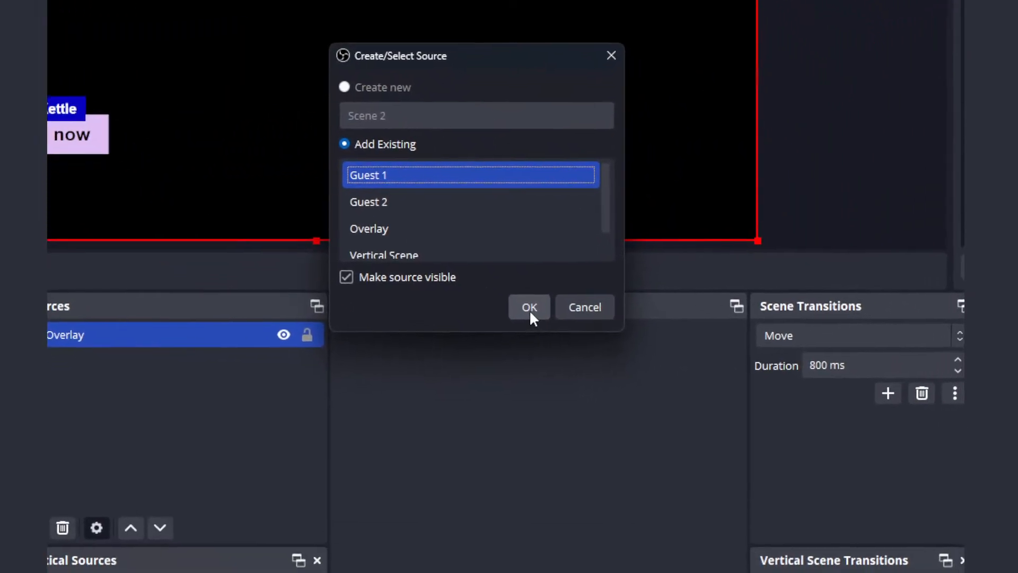
{"action": "left_click", "coordinate": [629, 409]}
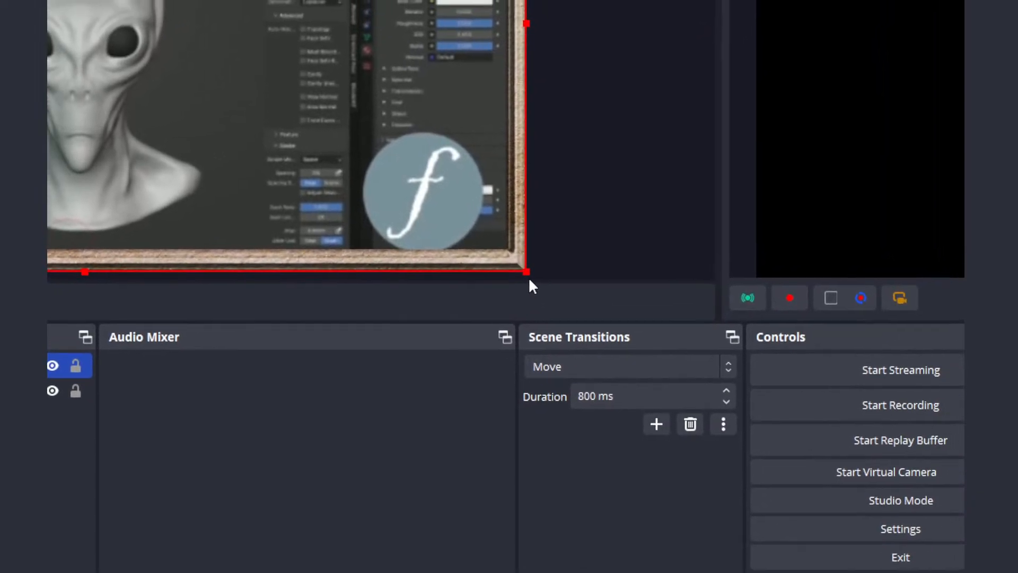
- Shrink Guest 1 to about half the canvas width and place it above the chat comment, about 353 px from the canvas's lower edge
{"action": "left_click_drag", "start_coordinate": [736, 220], "coordinate": [564, 78]}
{"action": "left_click_drag", "start_coordinate": [408, 204], "coordinate": [116, 2]}
{"action": "left_click_drag", "start_coordinate": [325, 90], "coordinate": [366, 184]}
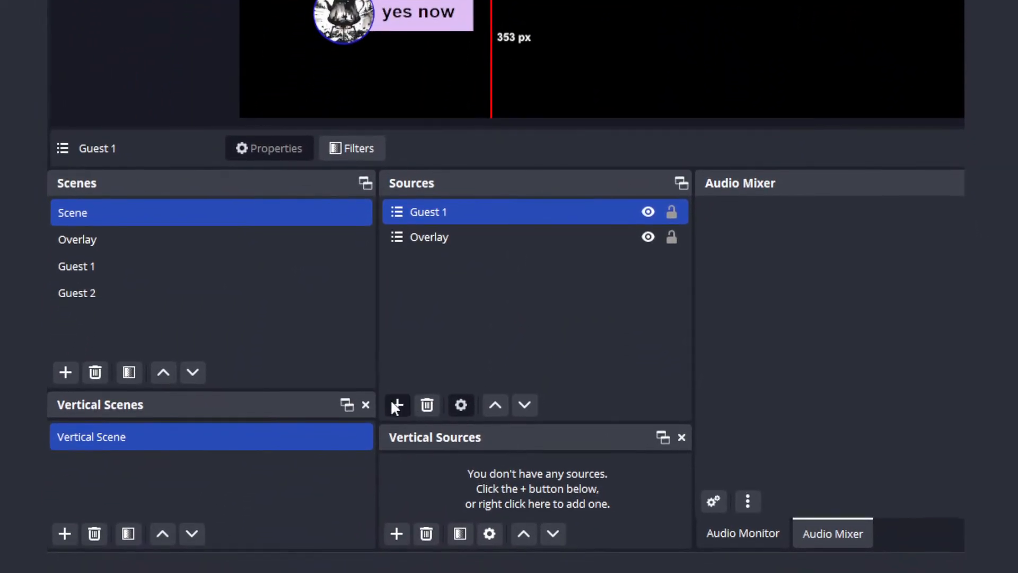
- Add the existing Guest 2 scene as a visible source in the same scene
{"action": "left_click", "coordinate": [396, 406]}
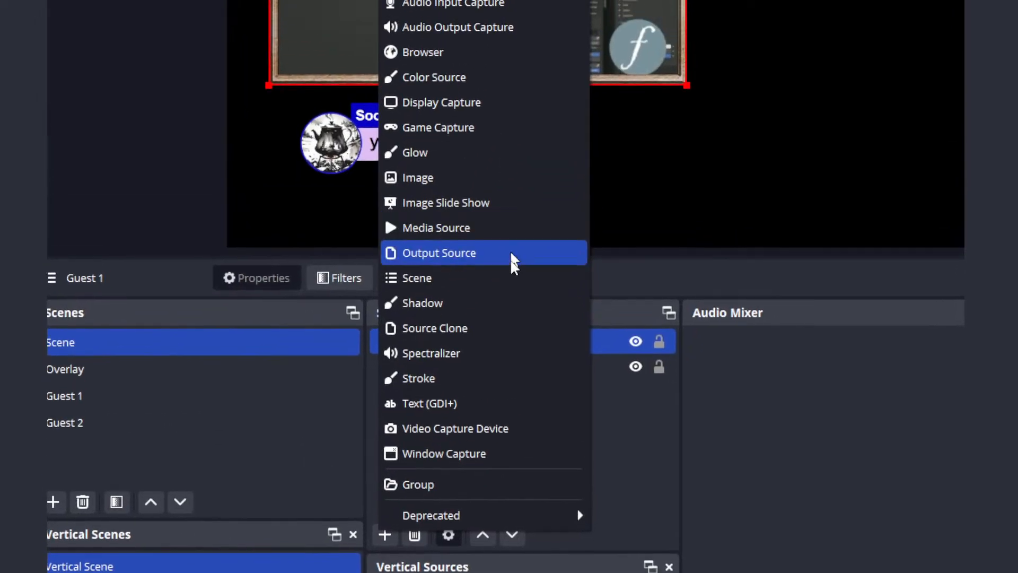
{"action": "left_click", "coordinate": [526, 143]}
{"action": "left_click", "coordinate": [705, 223]}
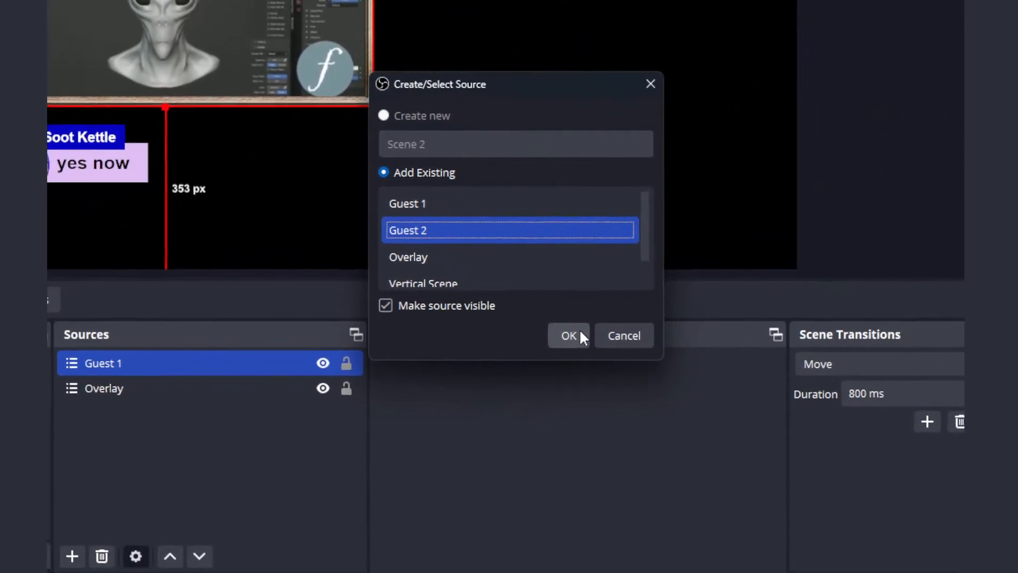
{"action": "left_click", "coordinate": [669, 385]}
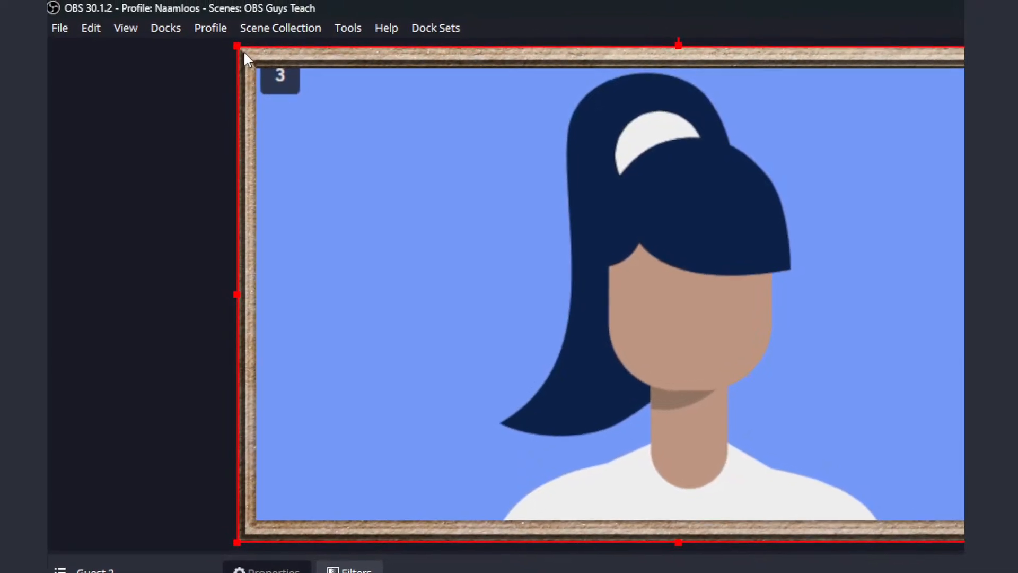
- Shrink Guest 2 and place it to the right of Guest 1, about 241 px below the canvas's upper edge and 22 px from its right edge
{"action": "left_click_drag", "start_coordinate": [238, 48], "coordinate": [729, 318]}
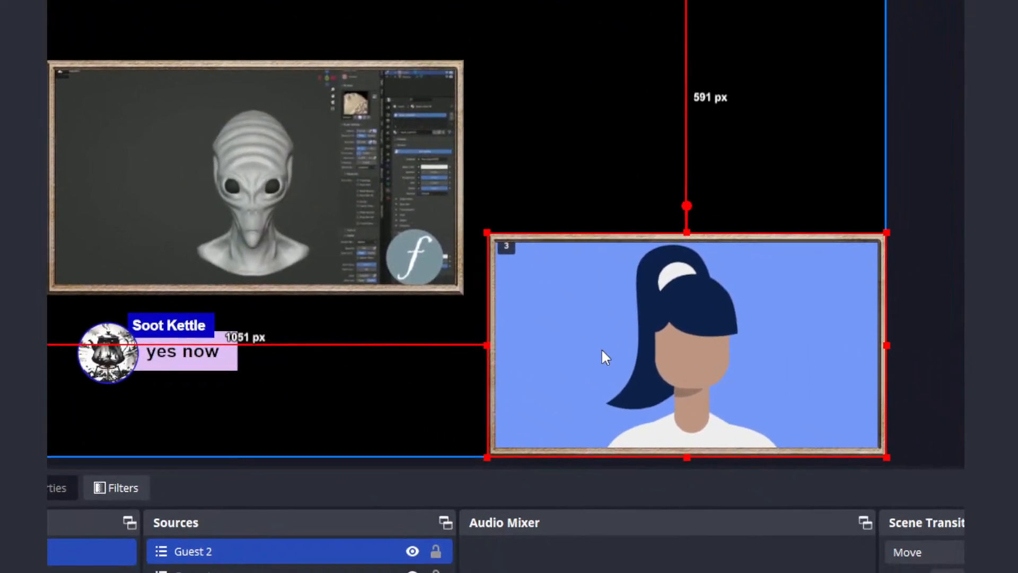
{"action": "left_click_drag", "start_coordinate": [843, 441], "coordinate": [821, 297]}
{"action": "left_click_drag", "start_coordinate": [525, 225], "coordinate": [517, 206]}
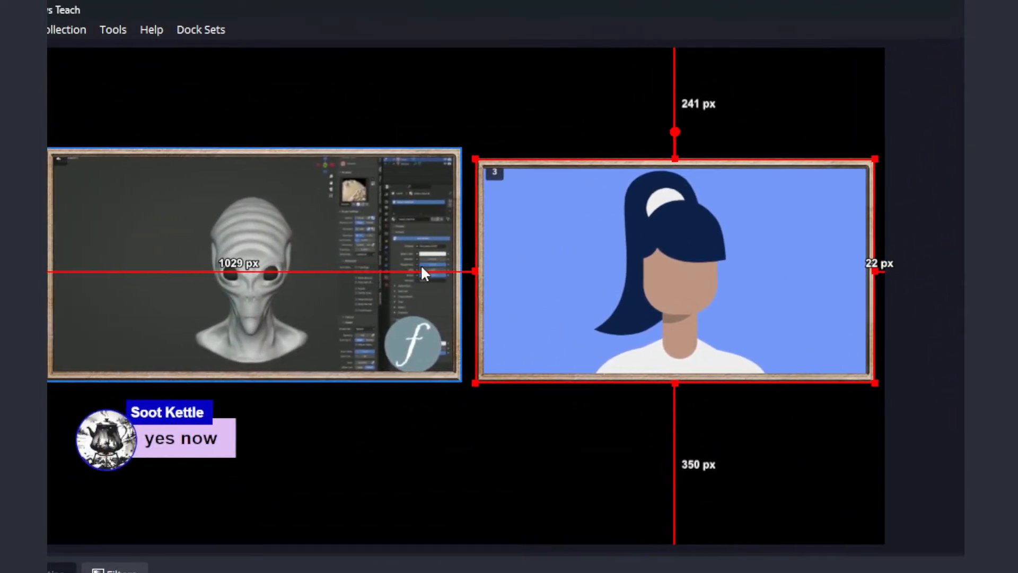
- Resize Guest 1 to match Guest 2 and align it alongside, about 88 px from the canvas's left edge and 351 px from its lower edge
{"action": "left_click_drag", "start_coordinate": [423, 272], "coordinate": [508, 267]}
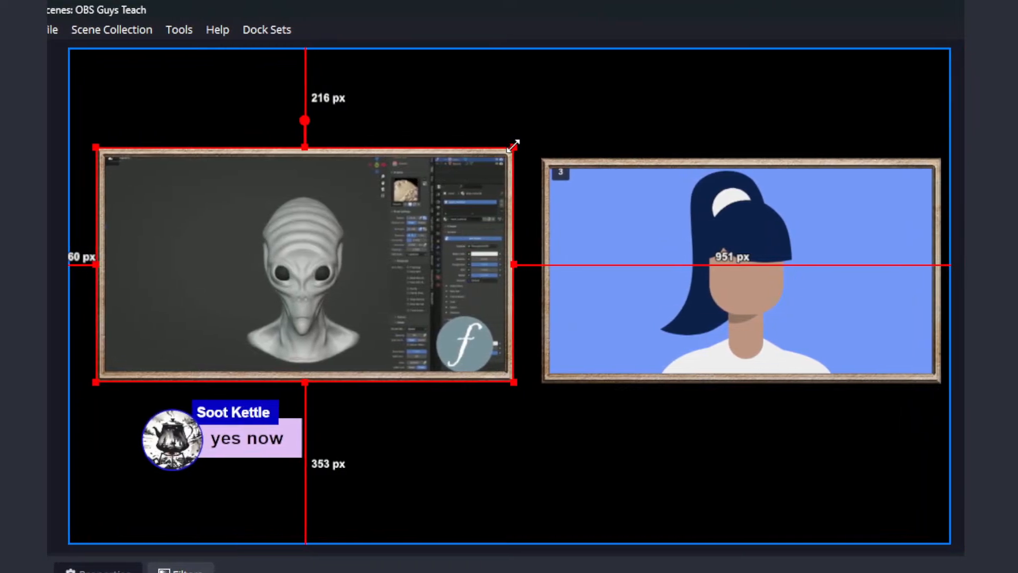
{"action": "left_click_drag", "start_coordinate": [513, 145], "coordinate": [503, 162]}
{"action": "left_click_drag", "start_coordinate": [451, 208], "coordinate": [526, 208]}
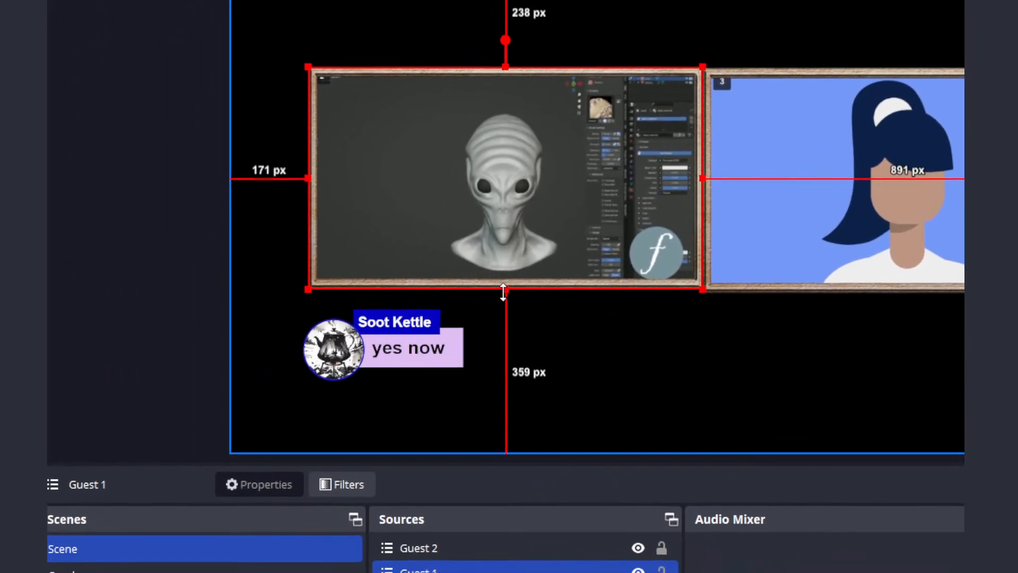
{"action": "left_click_drag", "start_coordinate": [502, 291], "coordinate": [501, 272]}
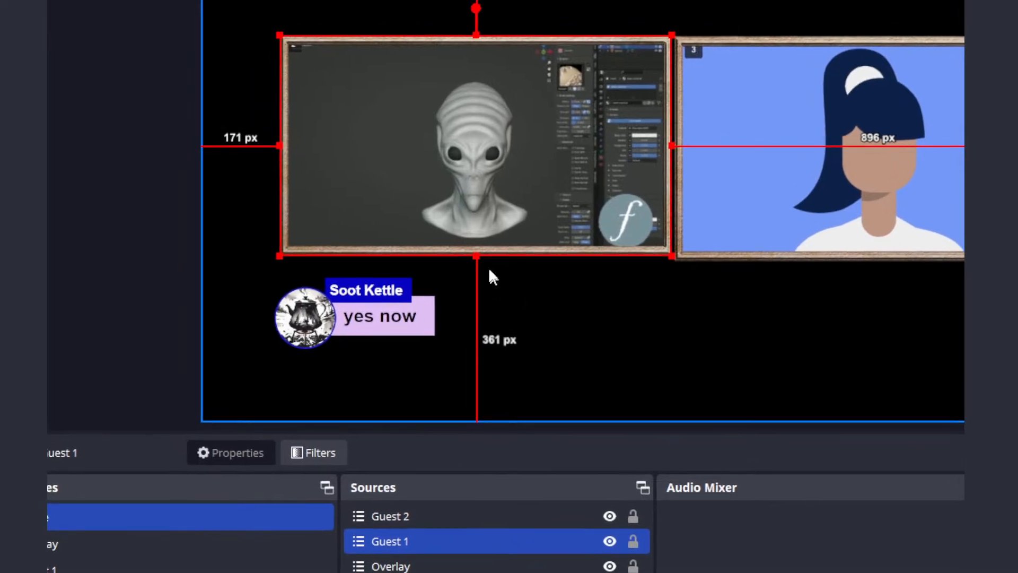
{"action": "left_click_drag", "start_coordinate": [506, 286], "coordinate": [507, 291]}
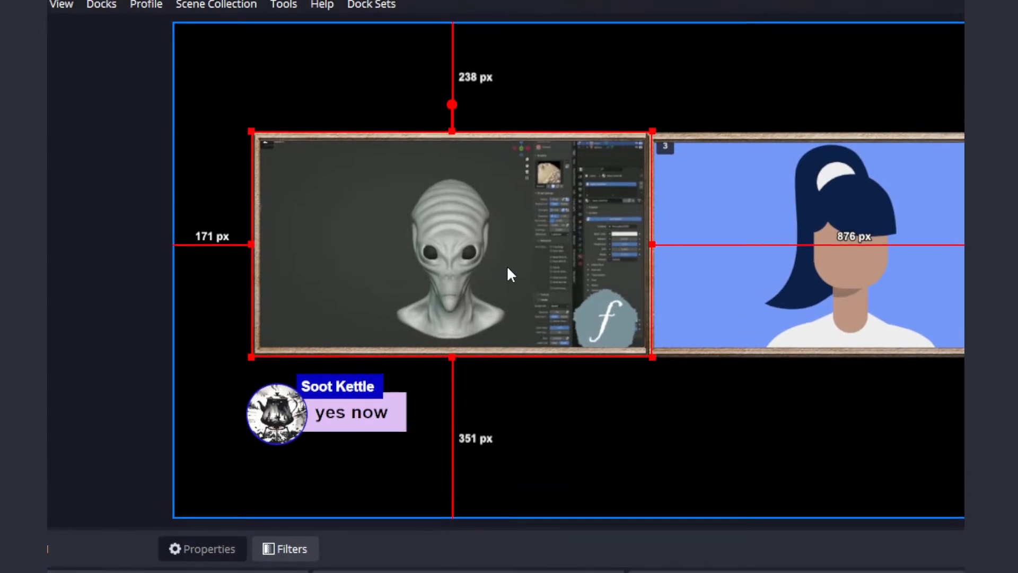
{"action": "left_click_drag", "start_coordinate": [507, 265], "coordinate": [473, 267]}
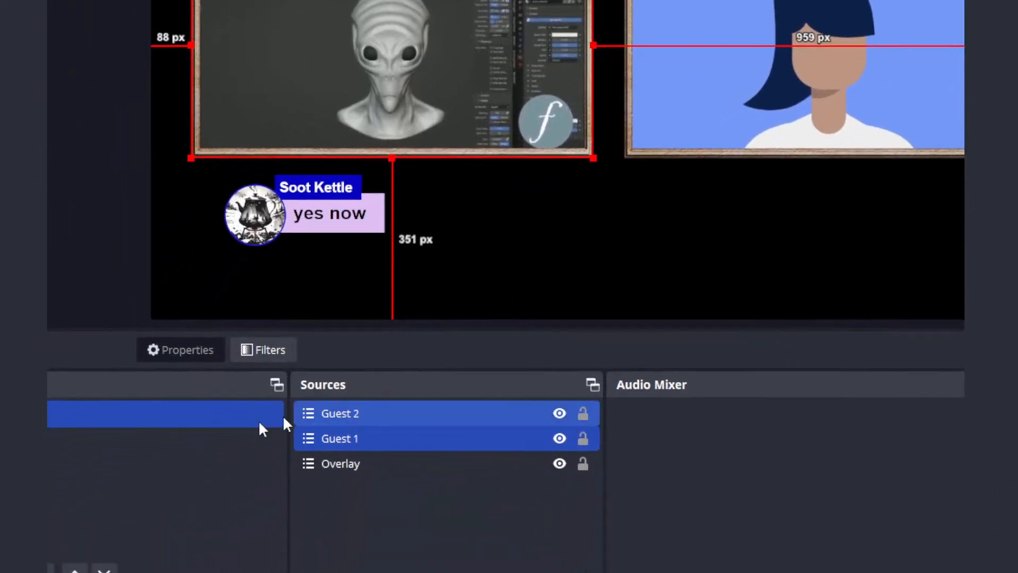
- Rename the scene named Scene as "@ guests"
{"action": "left_click", "coordinate": [83, 420]}
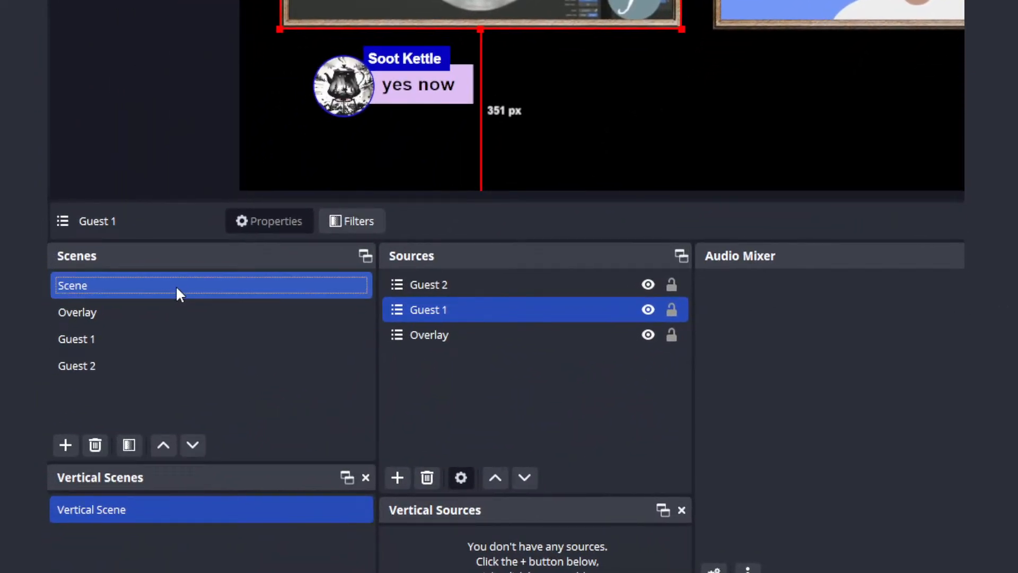
{"action": "right_click", "coordinate": [85, 285]}
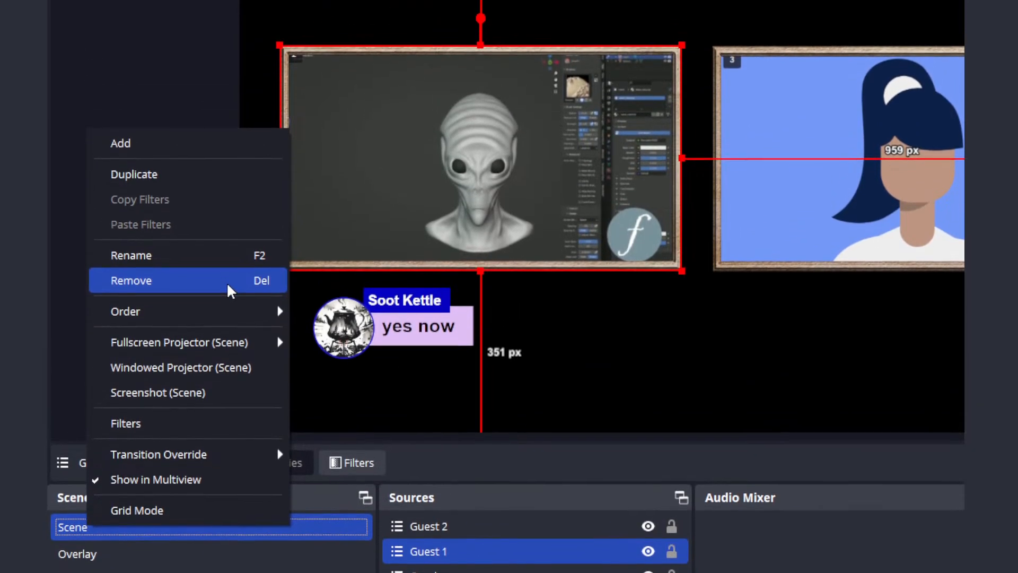
{"action": "left_click", "coordinate": [227, 256]}
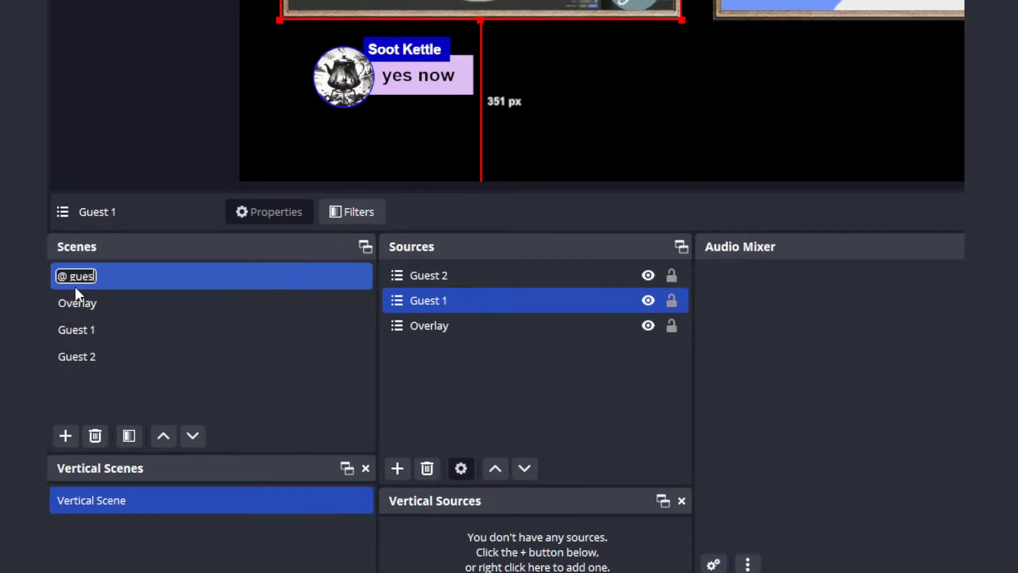
{"action": "key", "text": "Return"}
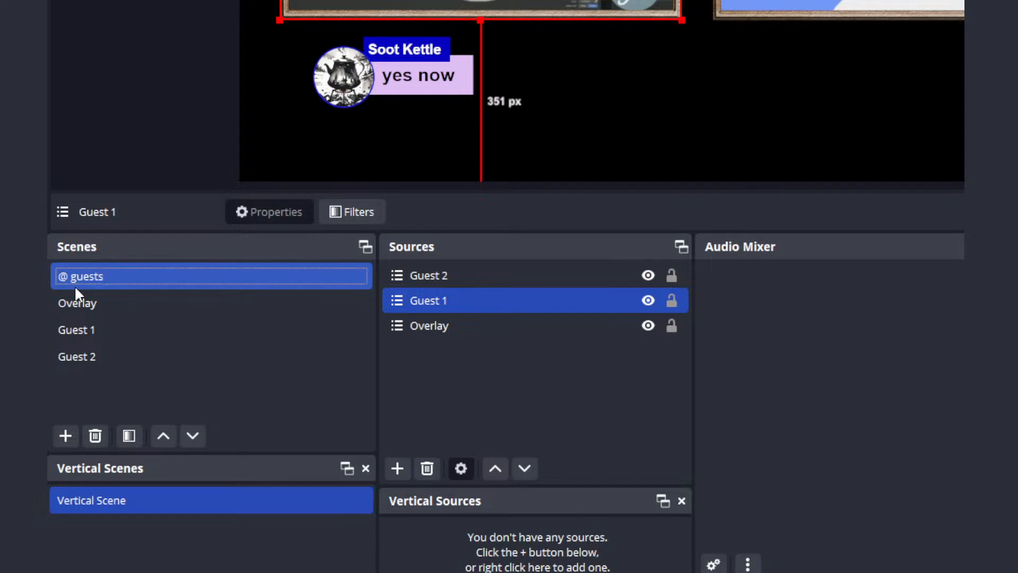
- Correct the name of the "@ guests" scene to "2 guests"
{"action": "right_click", "coordinate": [84, 276]}
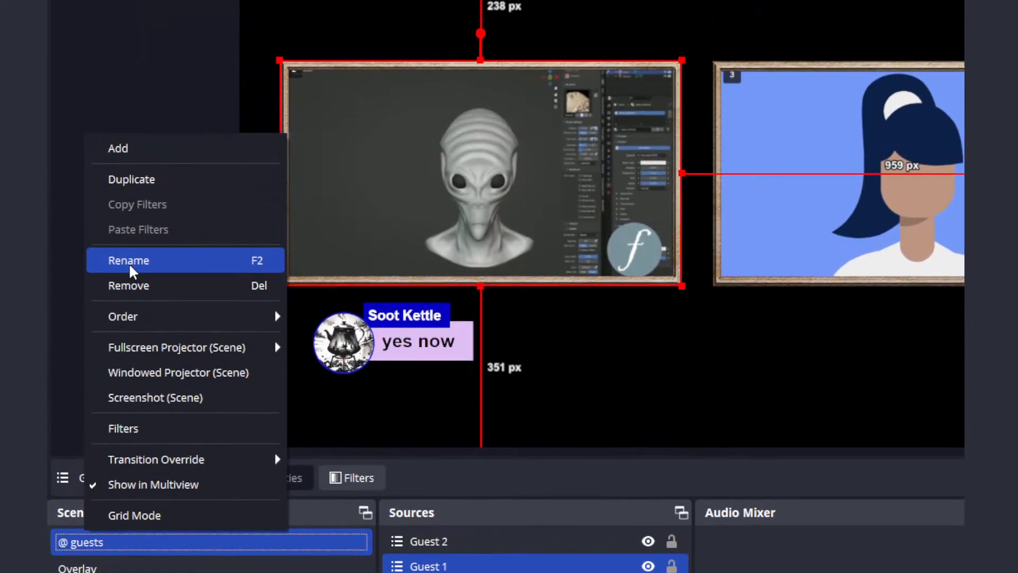
{"action": "left_click", "coordinate": [129, 175]}
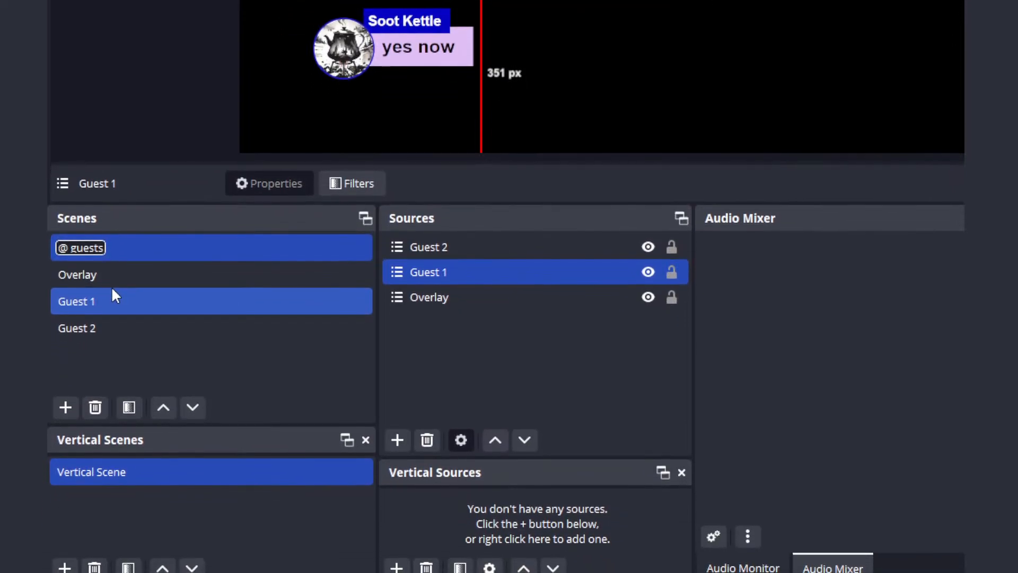
{"action": "key", "text": "Delete"}
{"action": "type", "text": "2"}
{"action": "key", "text": "Return"}
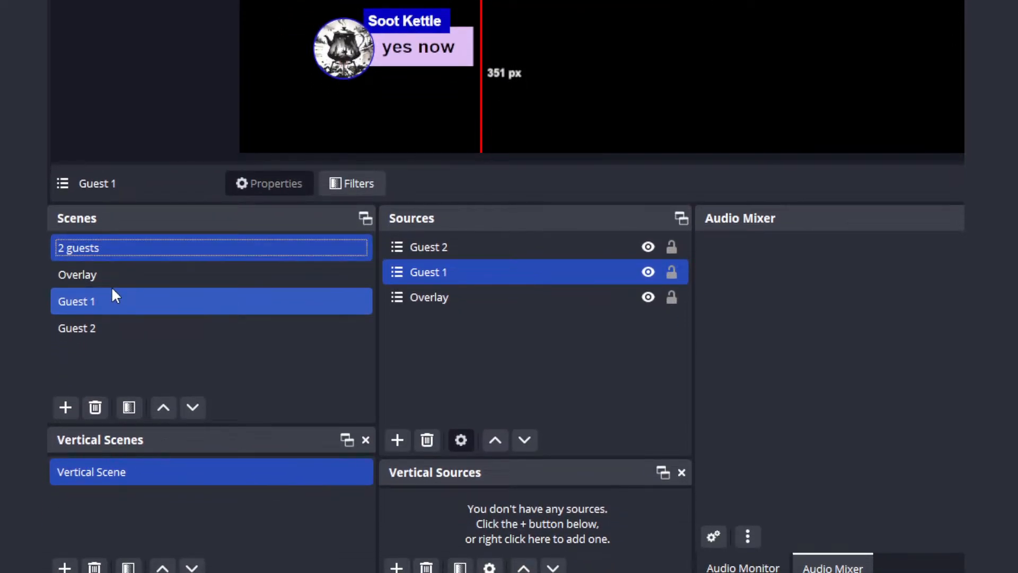
- Move the Overlay source above Guest 2 and Guest 1 in the source order
{"action": "left_click", "coordinate": [487, 298]}
{"action": "left_click_drag", "start_coordinate": [487, 287], "coordinate": [493, 228]}
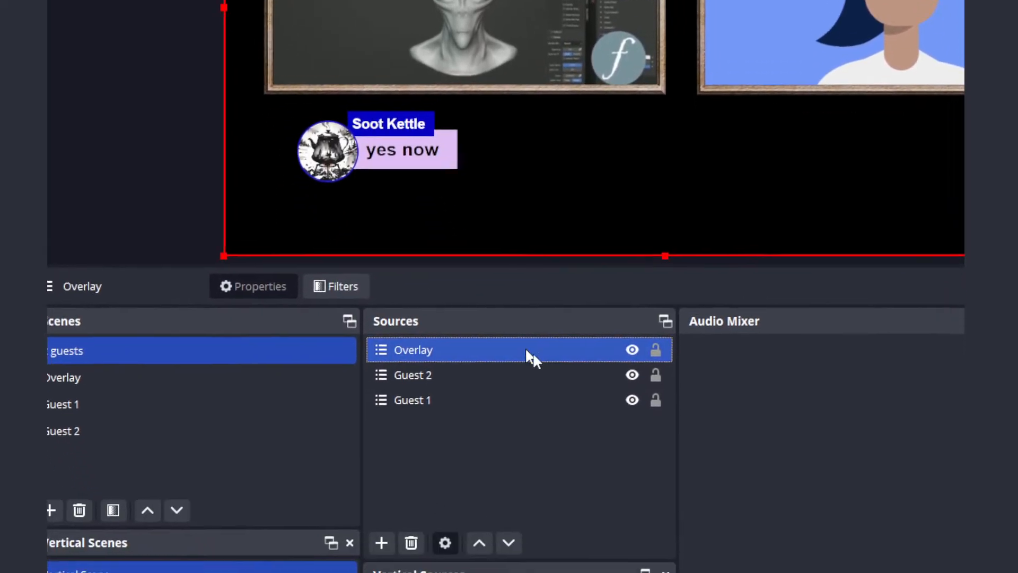
- Move Guest 1 down behind the chat comment to test the layering, and return it to its place beside Guest 2
{"action": "left_click", "coordinate": [530, 375]}
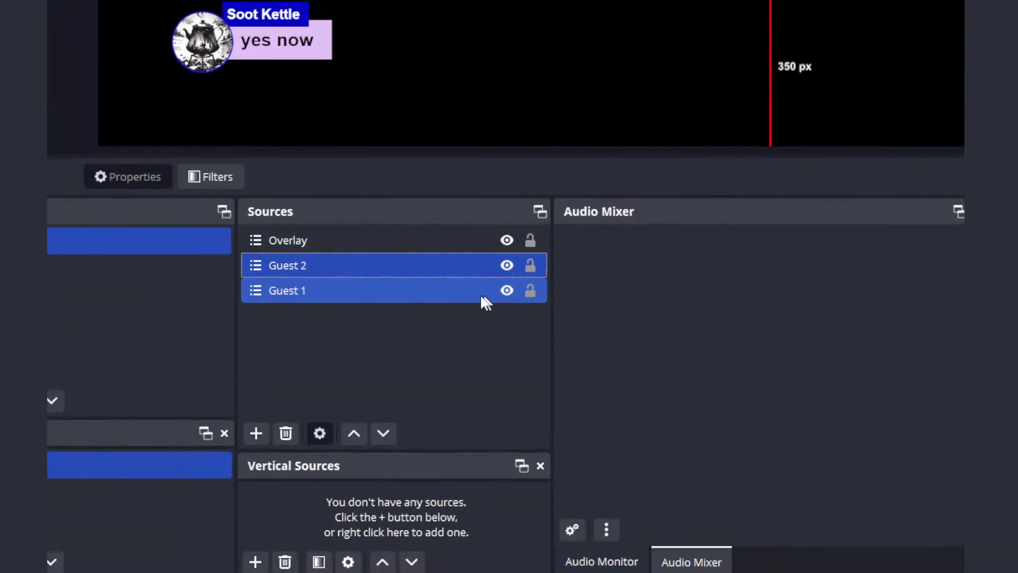
{"action": "left_click", "coordinate": [451, 542]}
{"action": "left_click_drag", "start_coordinate": [491, 188], "coordinate": [505, 274]}
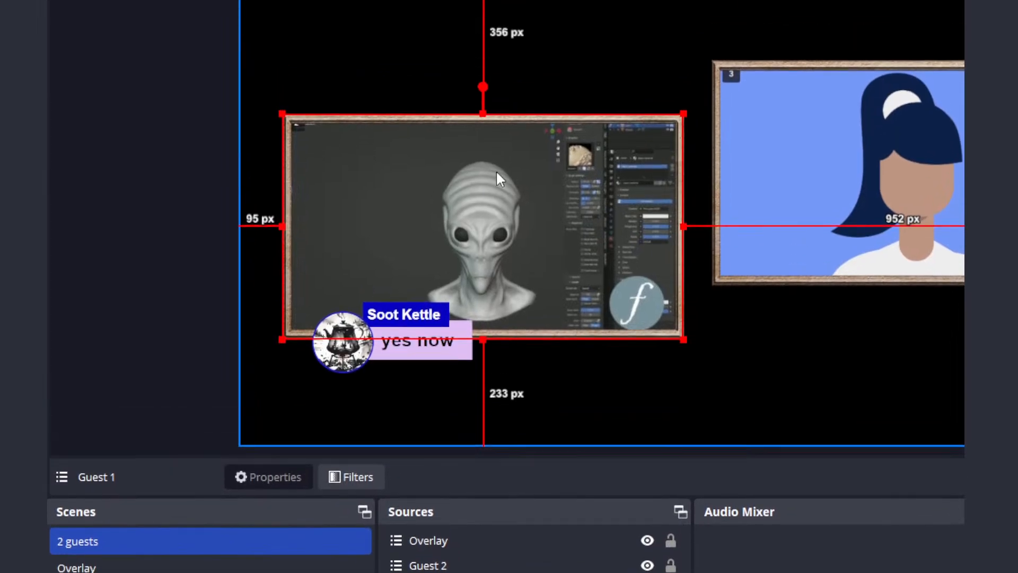
{"action": "left_click_drag", "start_coordinate": [503, 228], "coordinate": [504, 225]}
{"action": "mouse_move", "coordinate": [511, 269]}
{"action": "left_mouse_down"}
{"action": "mouse_move", "coordinate": [505, 246]}
{"action": "mouse_move", "coordinate": [506, 256]}
{"action": "left_mouse_up"}
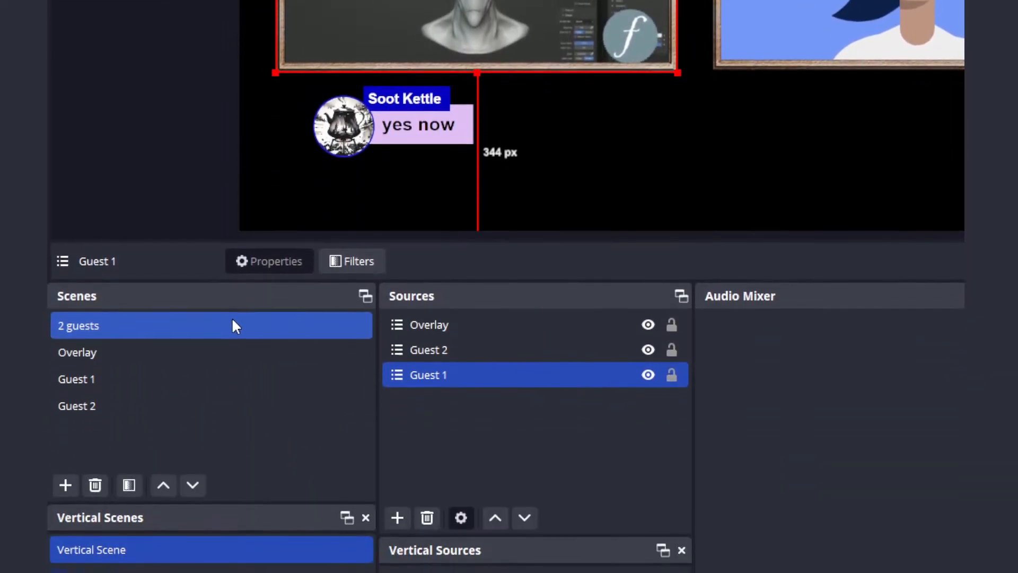
- Duplicate the 2 guests scene under the name "Host 1" and move it to the start of the scene order
{"action": "right_click", "coordinate": [235, 463]}
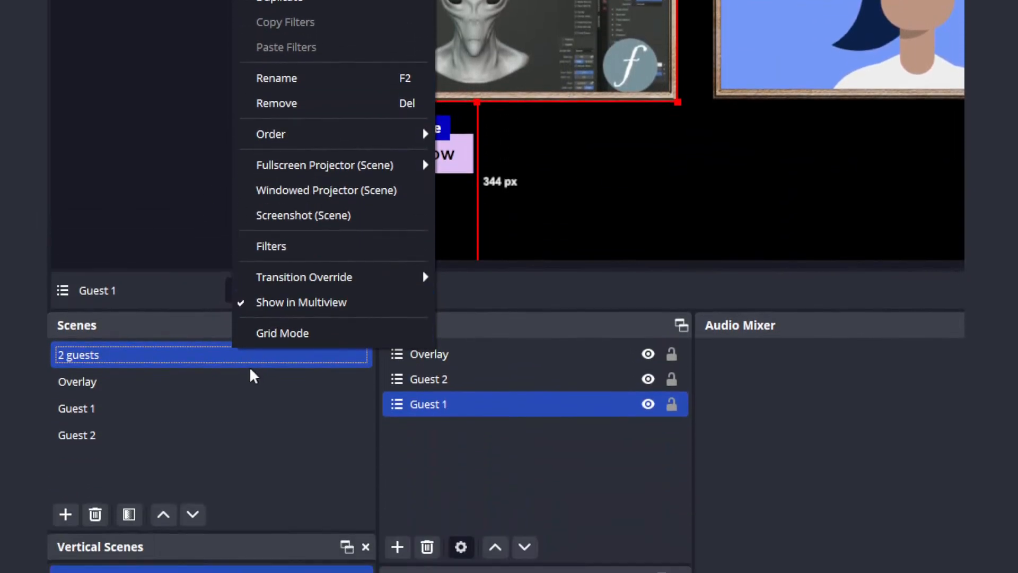
{"action": "left_click", "coordinate": [234, 515]}
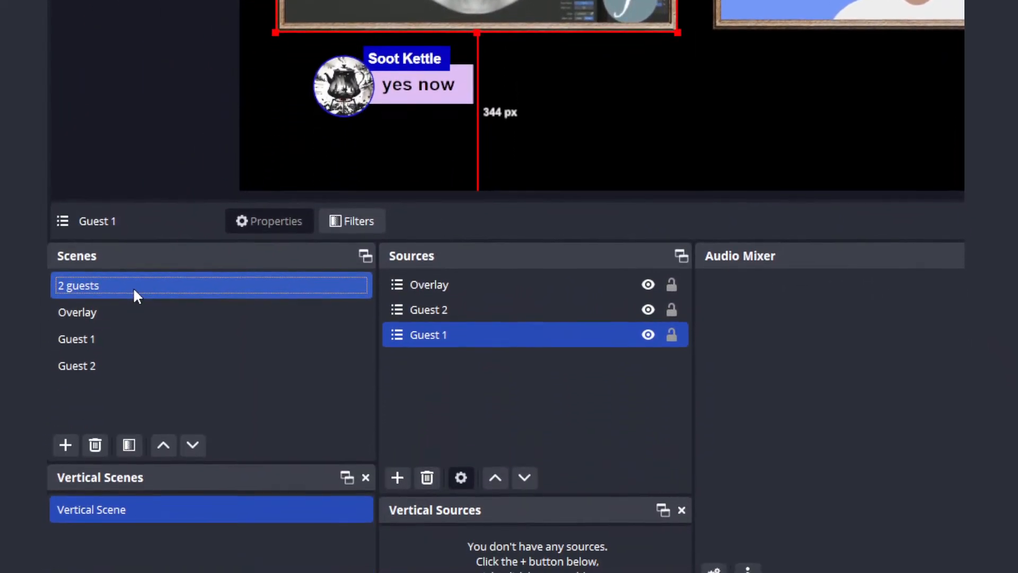
{"action": "right_click", "coordinate": [133, 286]}
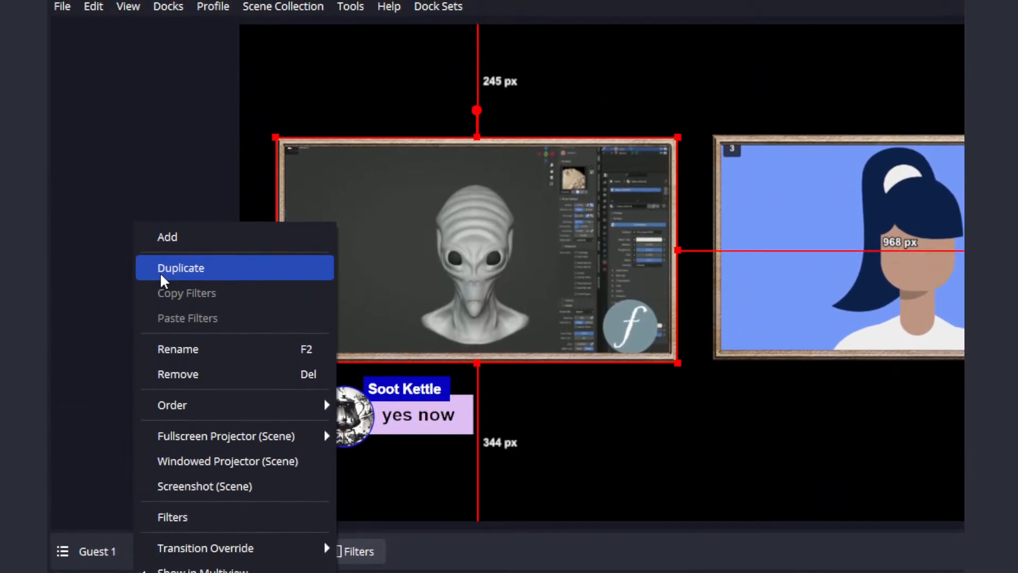
{"action": "left_click", "coordinate": [160, 218]}
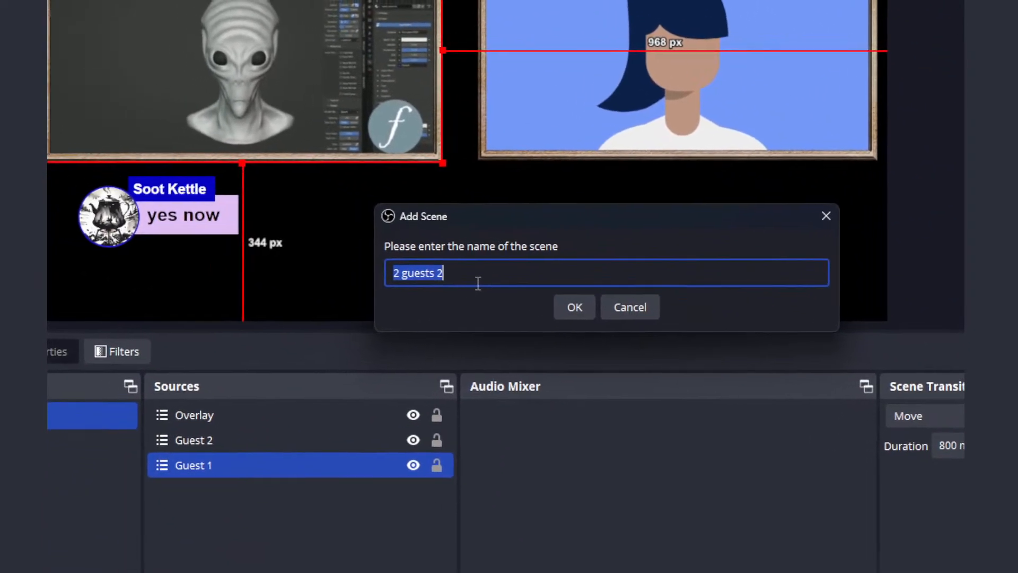
{"action": "left_click", "coordinate": [577, 322]}
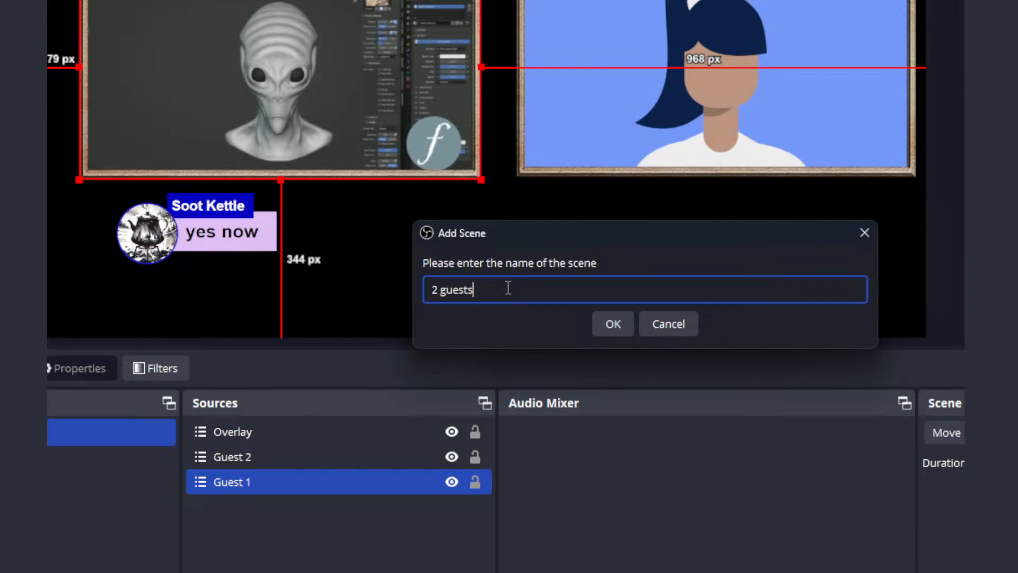
{"action": "key", "text": "BackSpace"}
{"action": "type", "text": "1"}
{"action": "key", "text": "BackSpace"}
{"action": "type", "text": "1"}
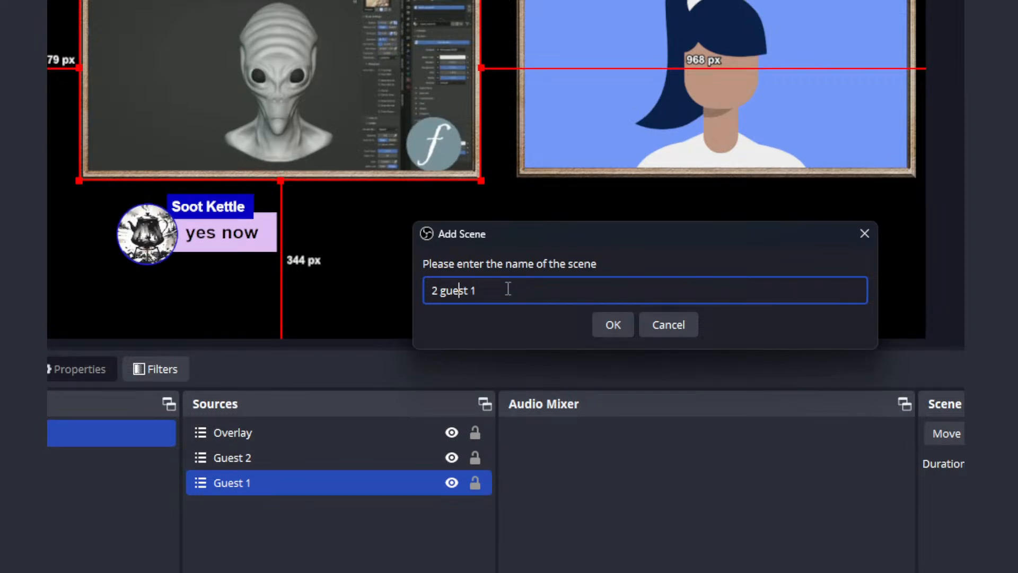
{"action": "key", "text": "BackSpace"}
{"action": "key", "text": "BackSpace"}
{"action": "type", "text": "Host"}
{"action": "key", "text": "Delete"}
{"action": "key", "text": "Delete"}
{"action": "key", "text": "Delete"}
{"action": "key", "text": "Delete"}
{"action": "key", "text": "Delete"}
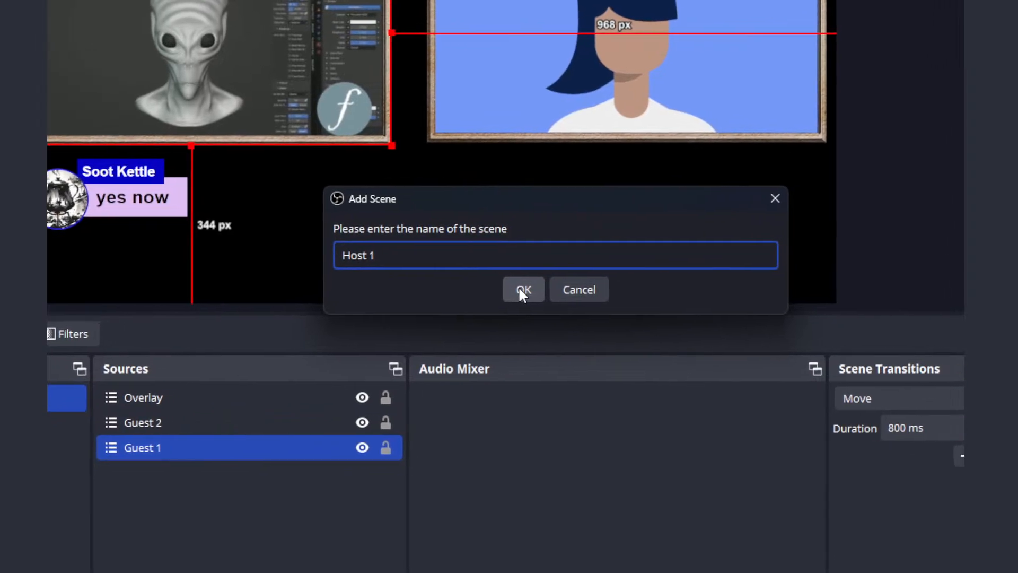
{"action": "left_click", "coordinate": [521, 290]}
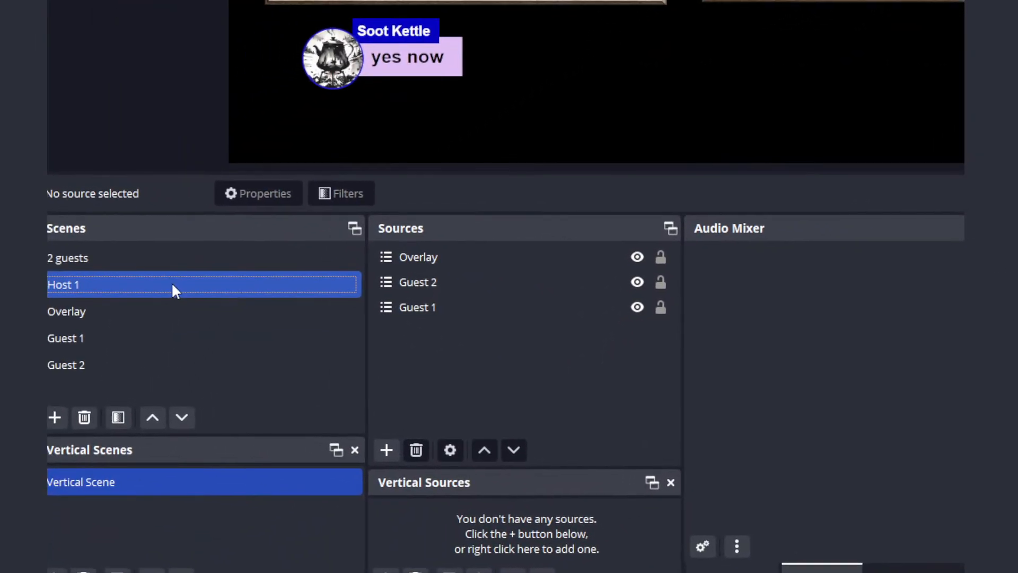
{"action": "left_click", "coordinate": [153, 417]}
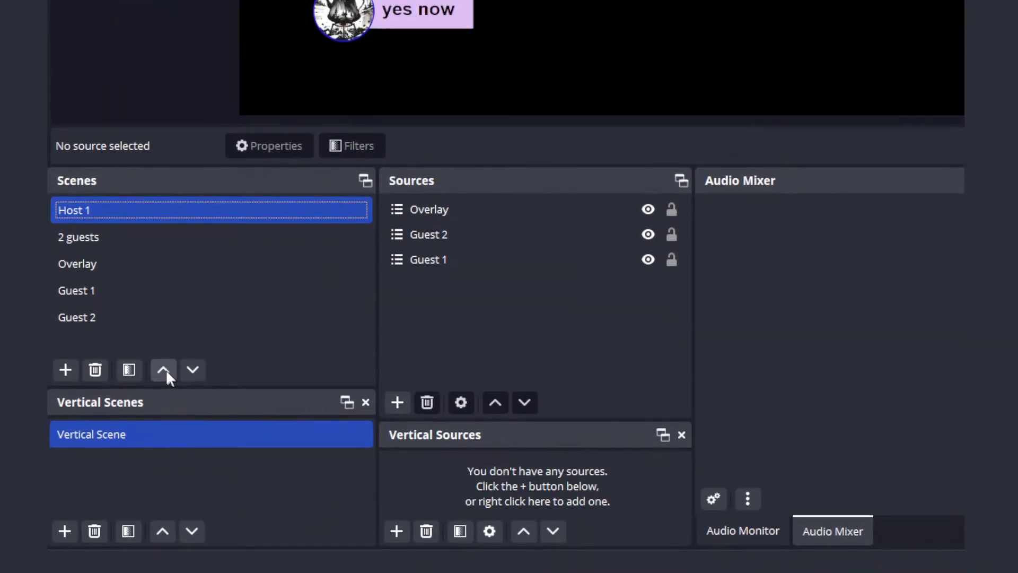
- Move Guest 1 above Guest 2 in the source order of the Host 1 scene, keeping Overlay in front
{"action": "left_click", "coordinate": [476, 263]}
{"action": "left_click", "coordinate": [476, 237]}
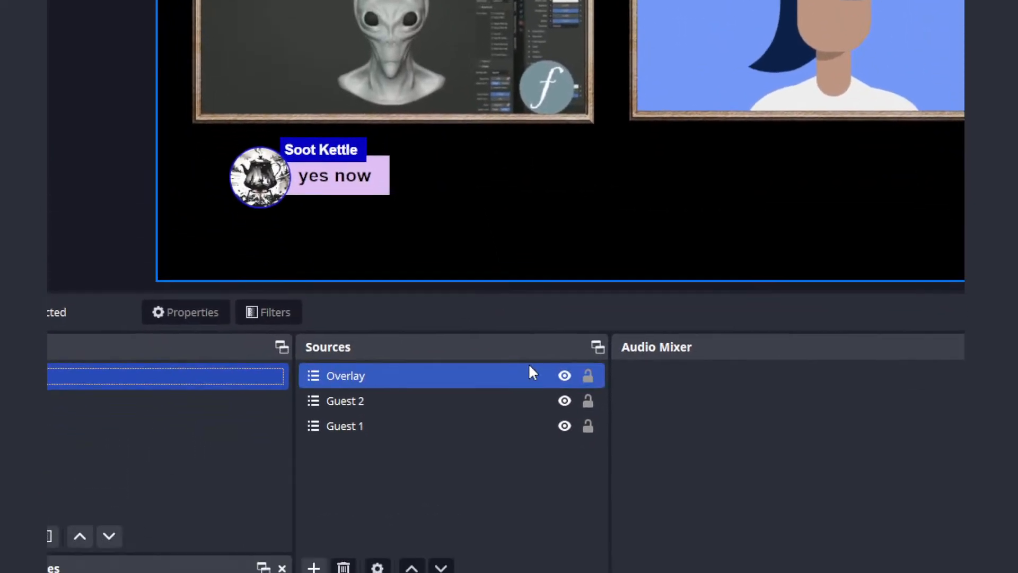
{"action": "left_click", "coordinate": [530, 406]}
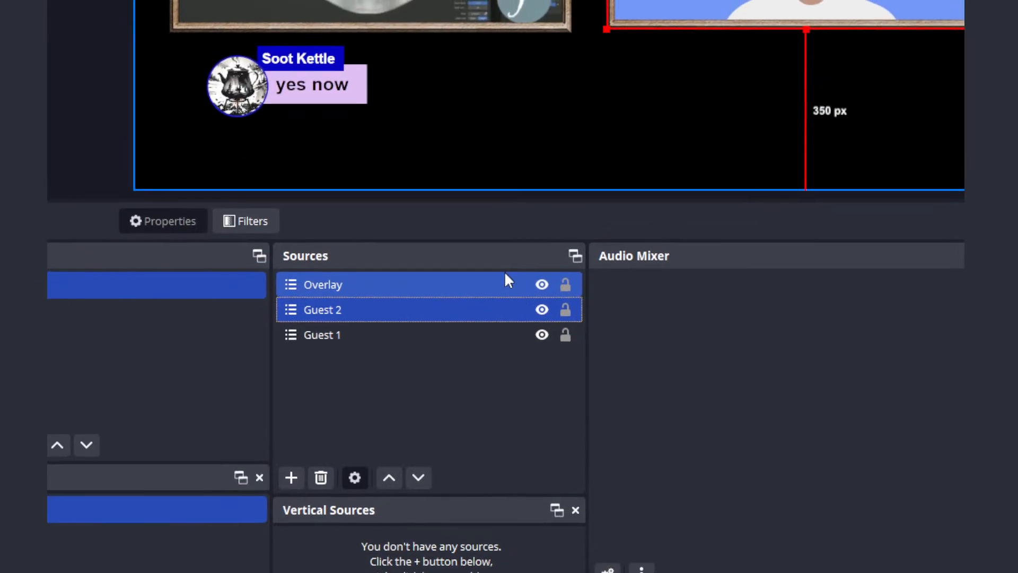
{"action": "left_click", "coordinate": [446, 335]}
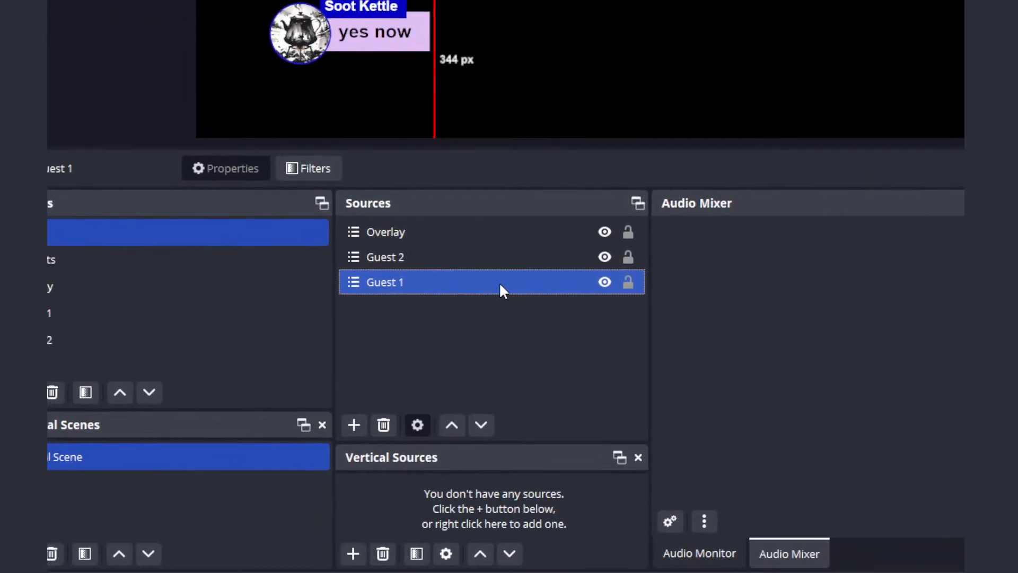
{"action": "mouse_move", "coordinate": [500, 285]}
{"action": "left_mouse_down"}
{"action": "mouse_move", "coordinate": [503, 268]}
{"action": "mouse_move", "coordinate": [506, 292]}
{"action": "left_mouse_up"}
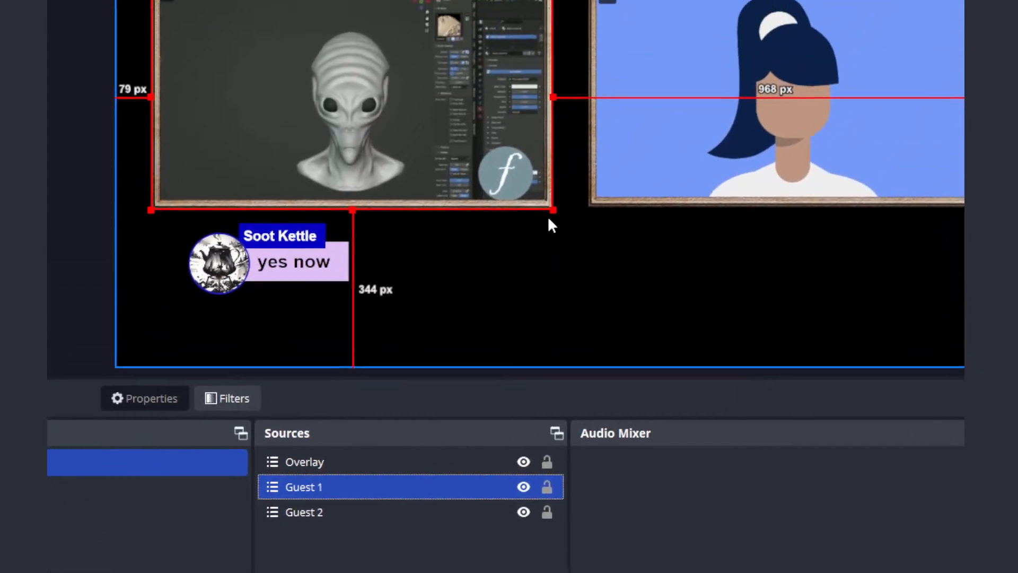
- Enlarge Guest 1 to fill most of the canvas and centre it, leaving about 160 px beside it and 90 px below
{"action": "left_click_drag", "start_coordinate": [555, 206], "coordinate": [763, 323]}
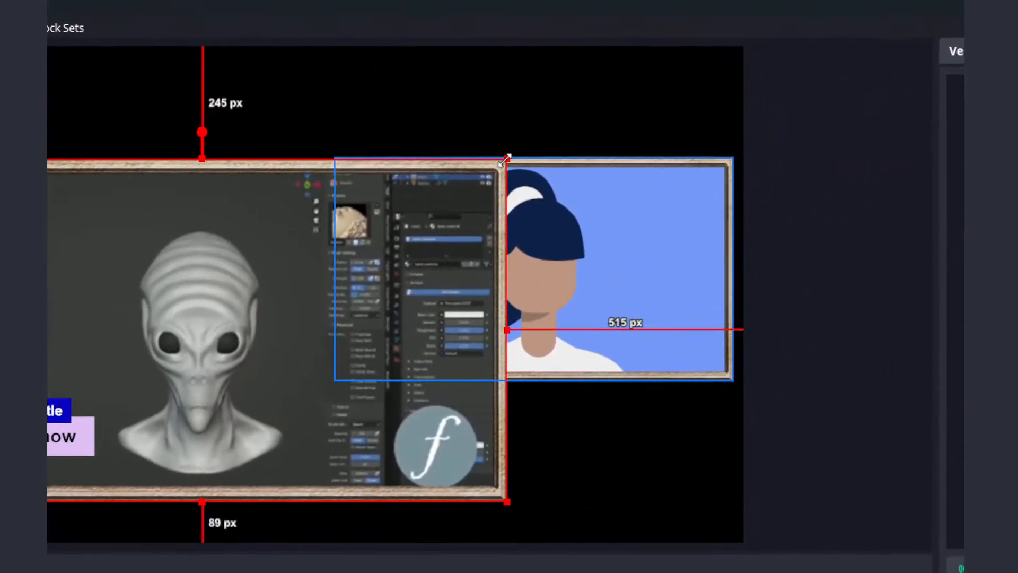
{"action": "left_click_drag", "start_coordinate": [508, 158], "coordinate": [571, 91]}
{"action": "left_click_drag", "start_coordinate": [416, 238], "coordinate": [503, 236]}
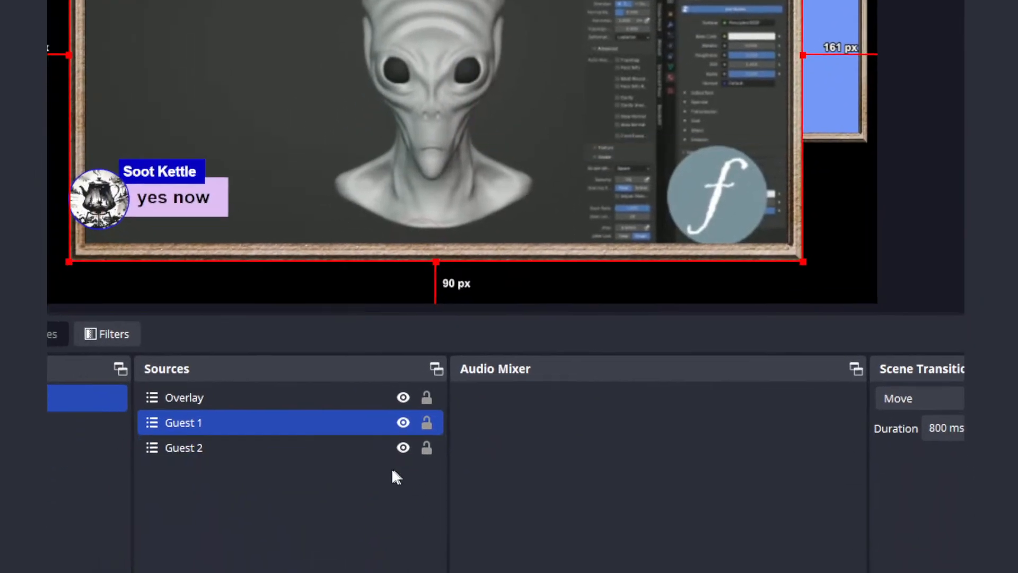
- Move Guest 2 to the middle of the canvas, fully hidden behind Guest 1, about 316 px above the lower edge
{"action": "left_click", "coordinate": [374, 458]}
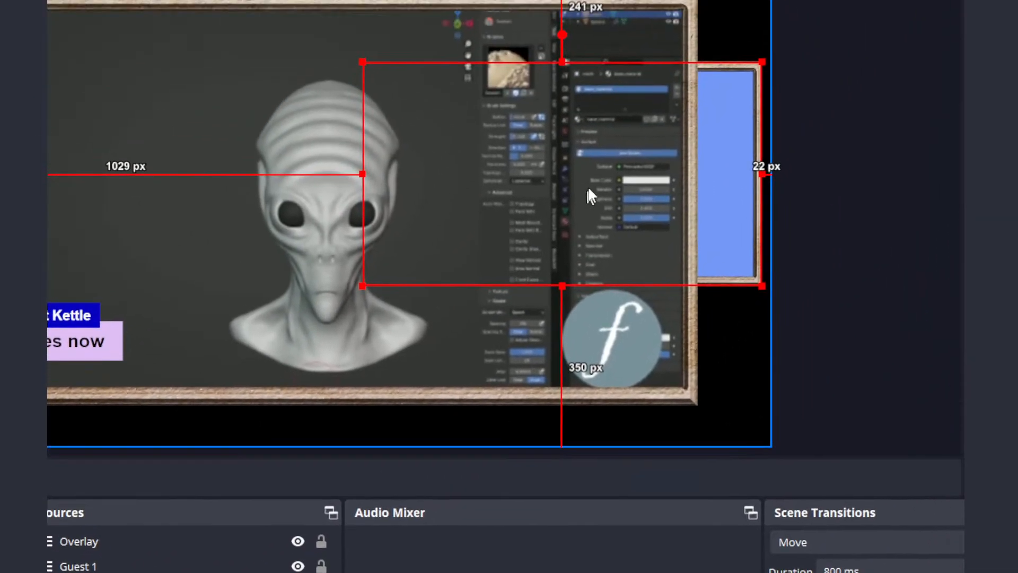
{"action": "left_click_drag", "start_coordinate": [591, 196], "coordinate": [335, 195]}
{"action": "left_click_drag", "start_coordinate": [492, 285], "coordinate": [499, 297]}
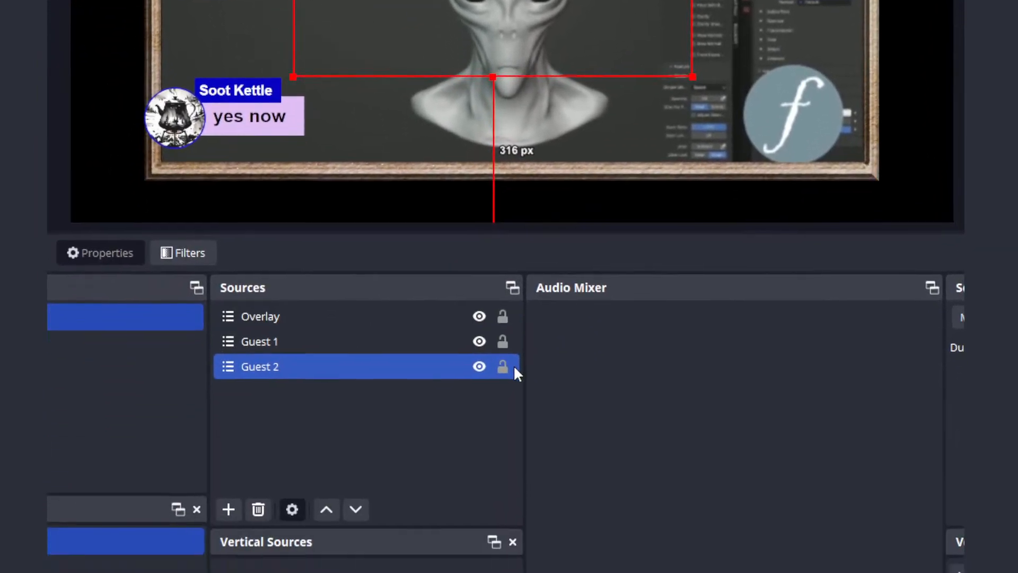
- Lock the Guest 2, Guest 1 and Overlay sources in the Host 1 scene
{"action": "left_click", "coordinate": [504, 373]}
{"action": "left_click", "coordinate": [505, 347]}
{"action": "left_click", "coordinate": [507, 321]}
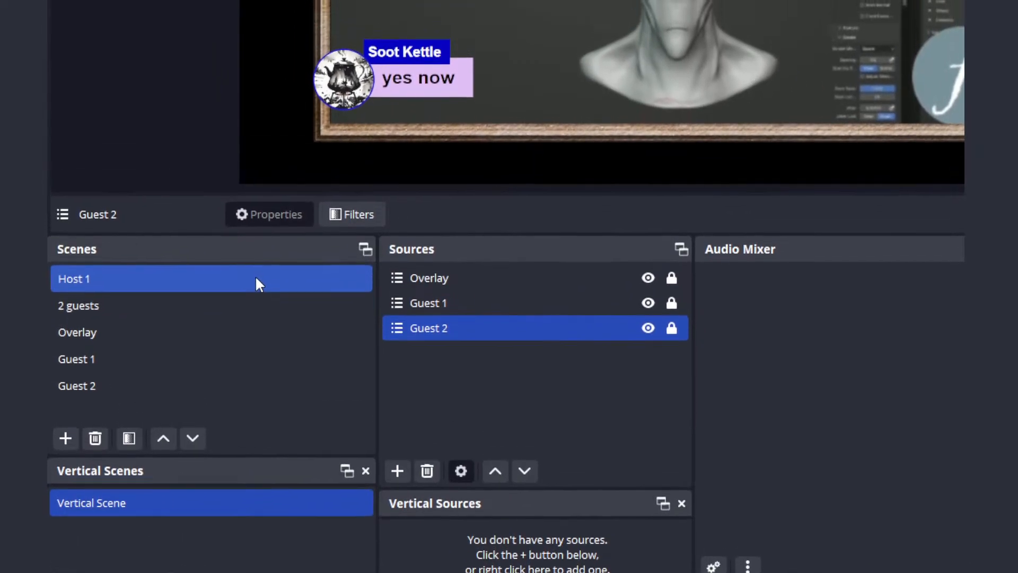
- Move Guest 1 above Guest 2 in the source order of the 2 guests scene
{"action": "left_click", "coordinate": [250, 304]}
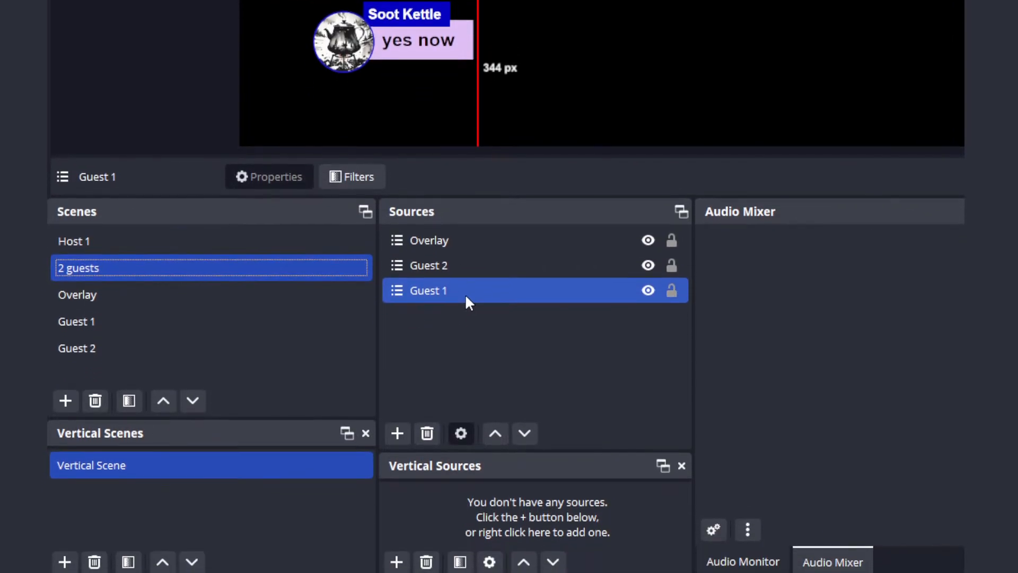
{"action": "left_click_drag", "start_coordinate": [466, 294], "coordinate": [470, 265]}
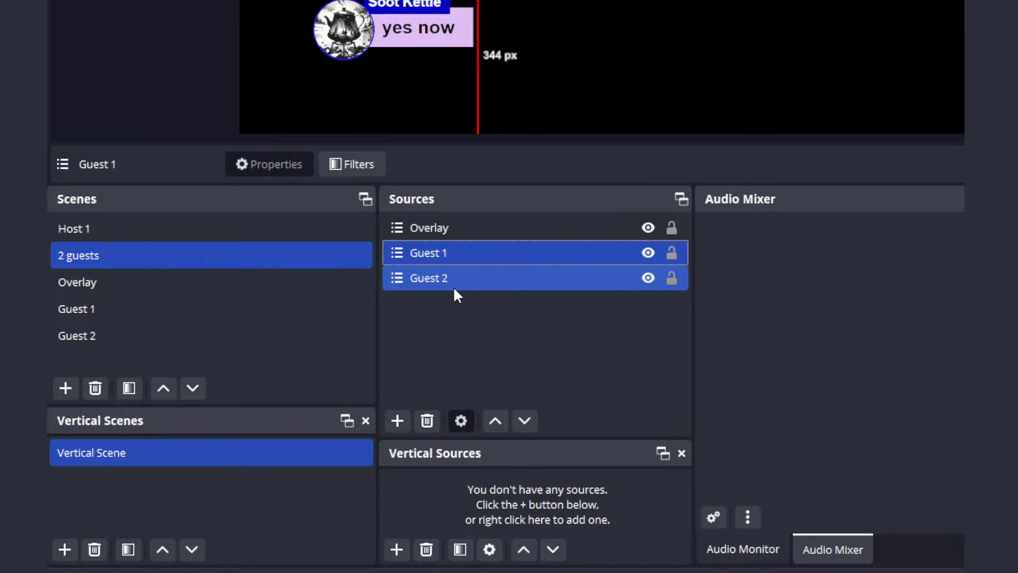
{"action": "left_click", "coordinate": [462, 254]}
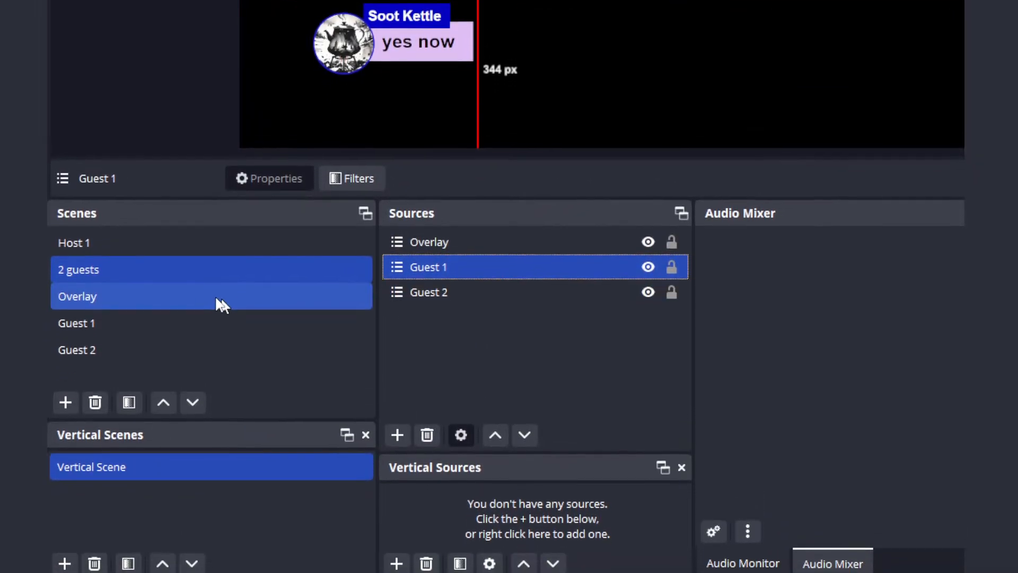
- Switch back and forth between the Host 1 and 2 guests scenes to preview the Move transition
{"action": "left_click", "coordinate": [168, 282]}
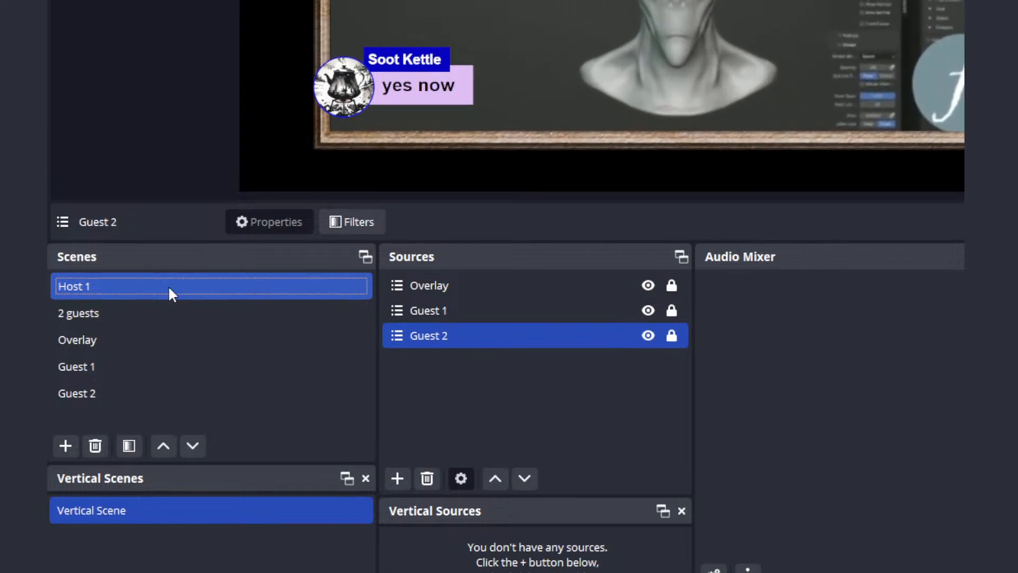
{"action": "left_click", "coordinate": [176, 303]}
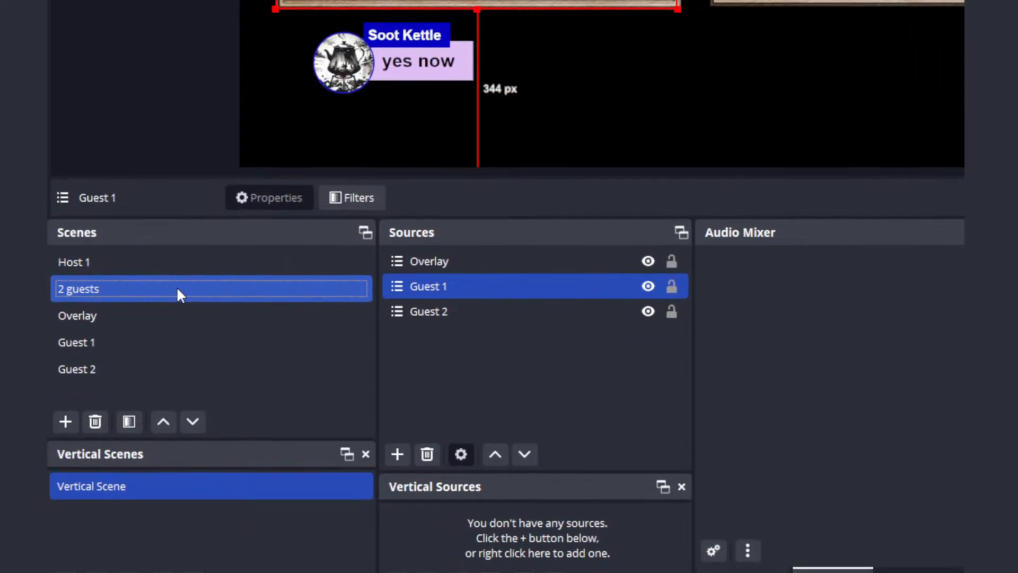
{"action": "left_click", "coordinate": [178, 285]}
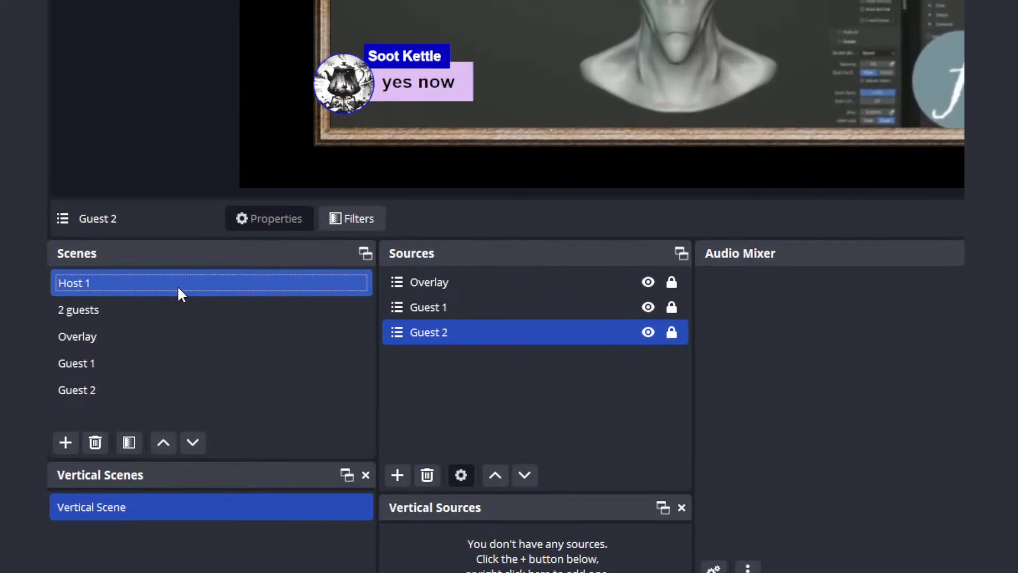
{"action": "left_click", "coordinate": [186, 309]}
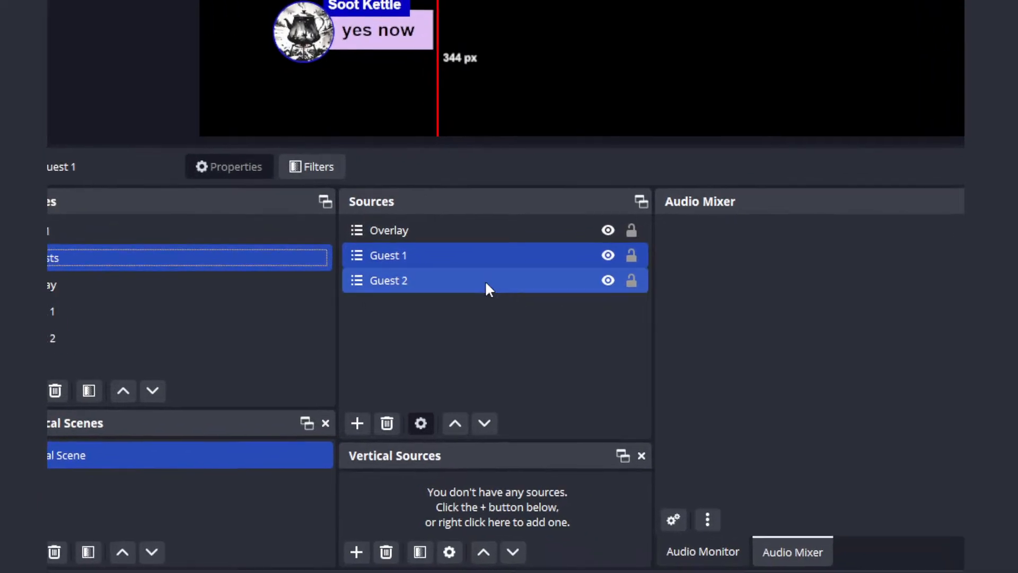
- Copy Guest 2 in the 2 guests scene and paste it twice as a reference
{"action": "left_click", "coordinate": [522, 311]}
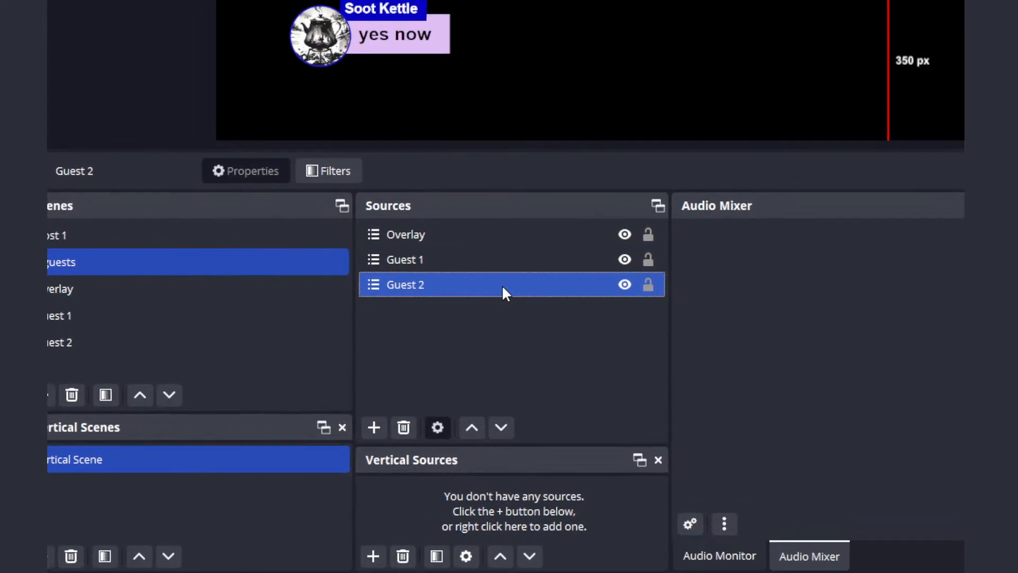
{"action": "right_click", "coordinate": [525, 309]}
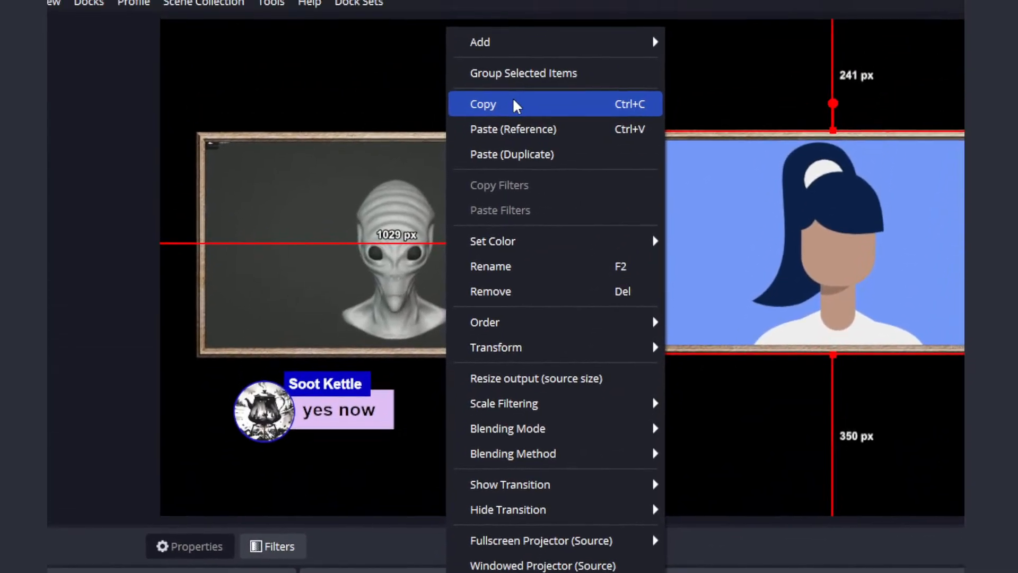
{"action": "left_click", "coordinate": [513, 105]}
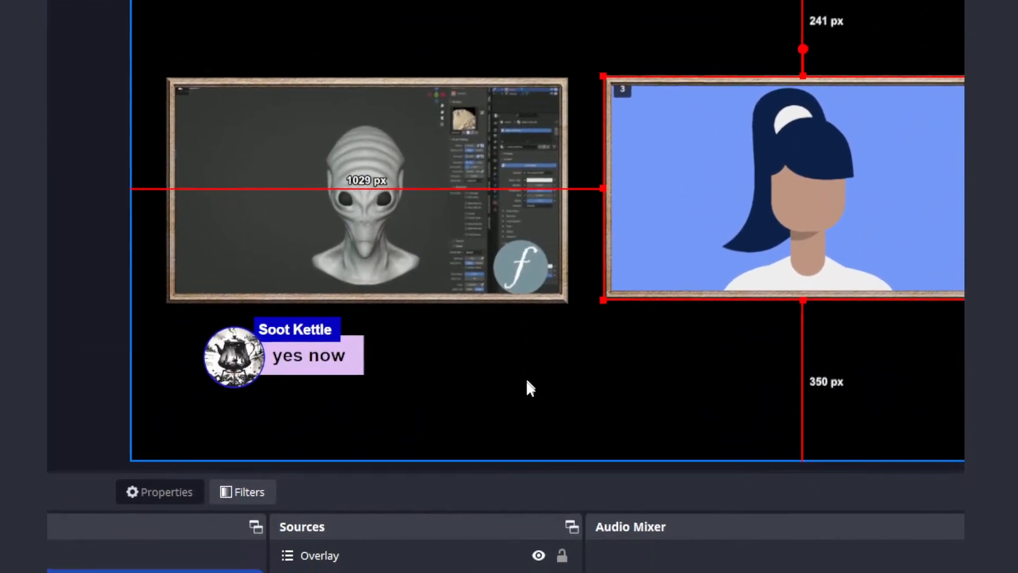
{"action": "right_click", "coordinate": [460, 492]}
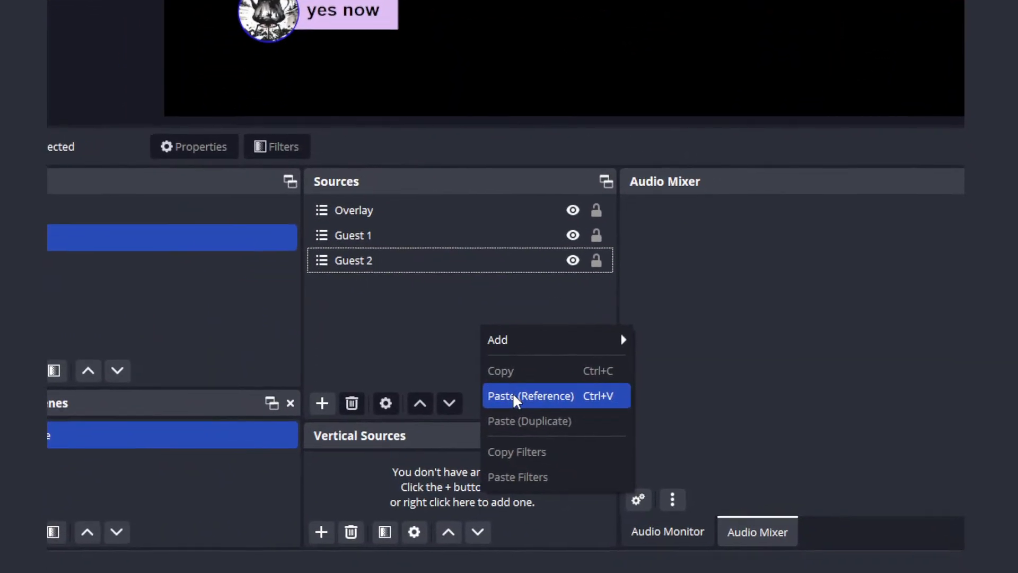
{"action": "left_click", "coordinate": [493, 557]}
{"action": "right_click", "coordinate": [482, 343]}
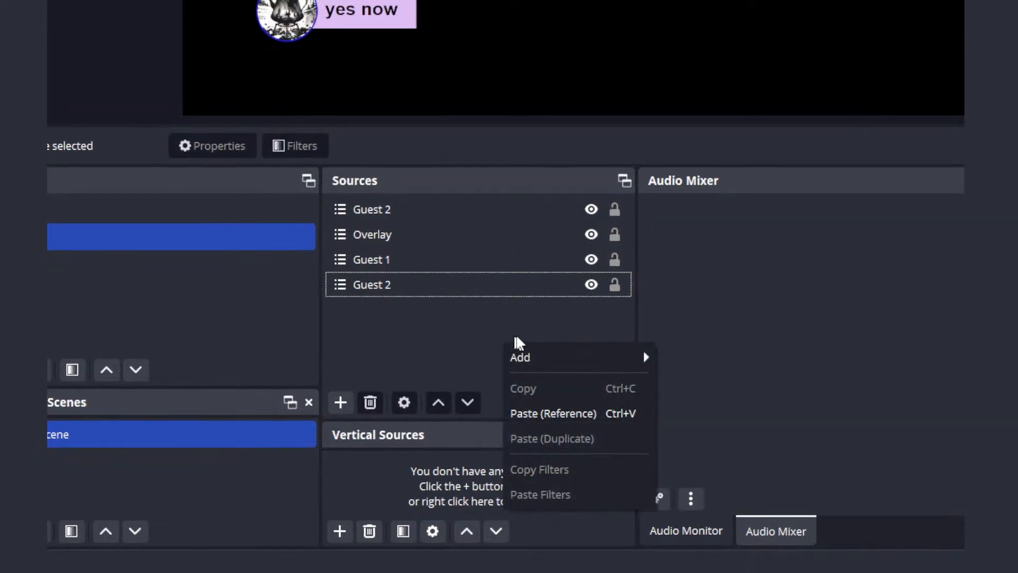
{"action": "left_click", "coordinate": [523, 414]}
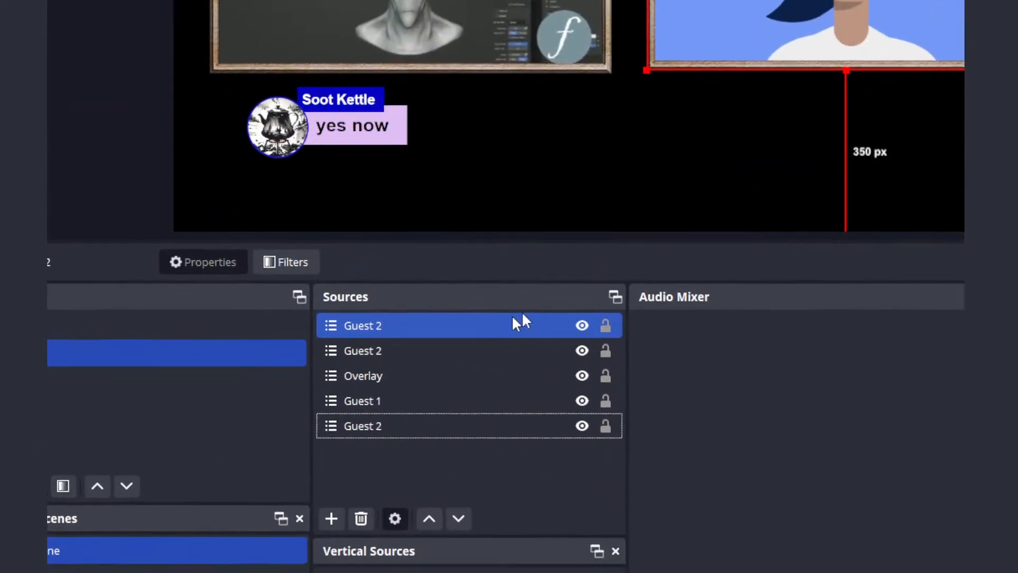
- Select each pasted Guest 2 copy in turn to compare them with the other sources in the scene
{"action": "left_click", "coordinate": [520, 351], "text": "ctrl"}
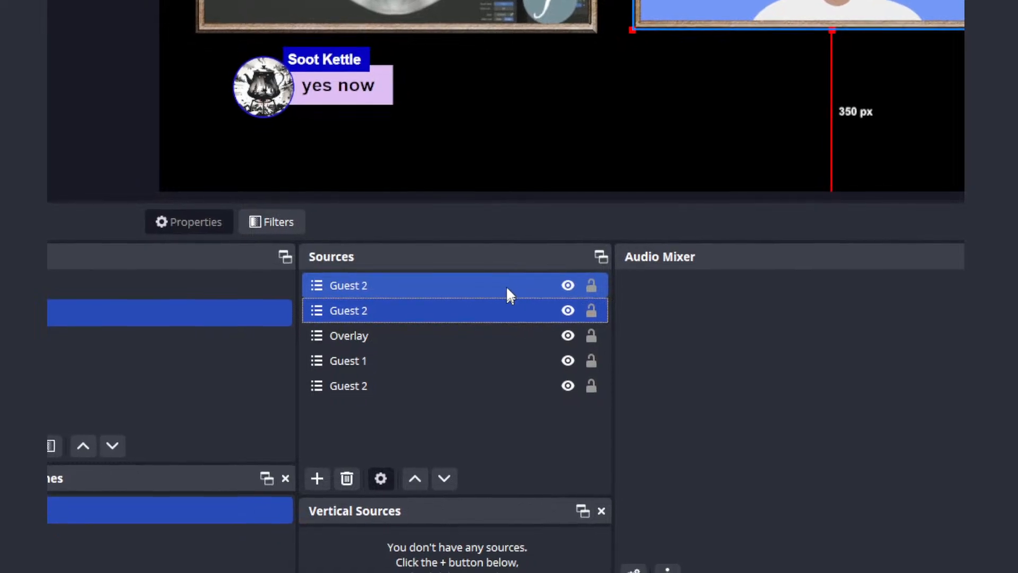
{"action": "left_click", "coordinate": [503, 304]}
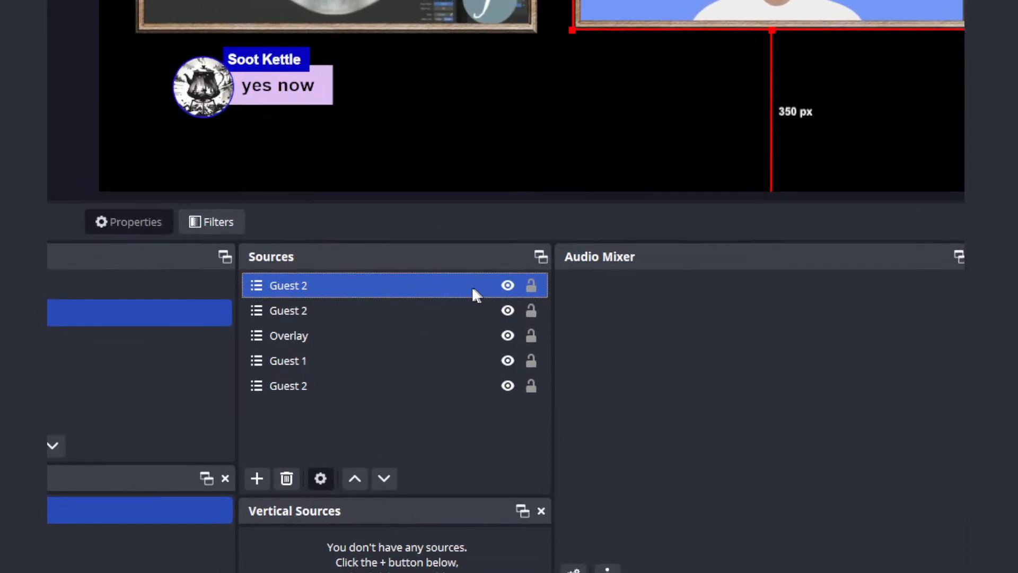
{"action": "left_click", "coordinate": [416, 307], "text": "ctrl"}
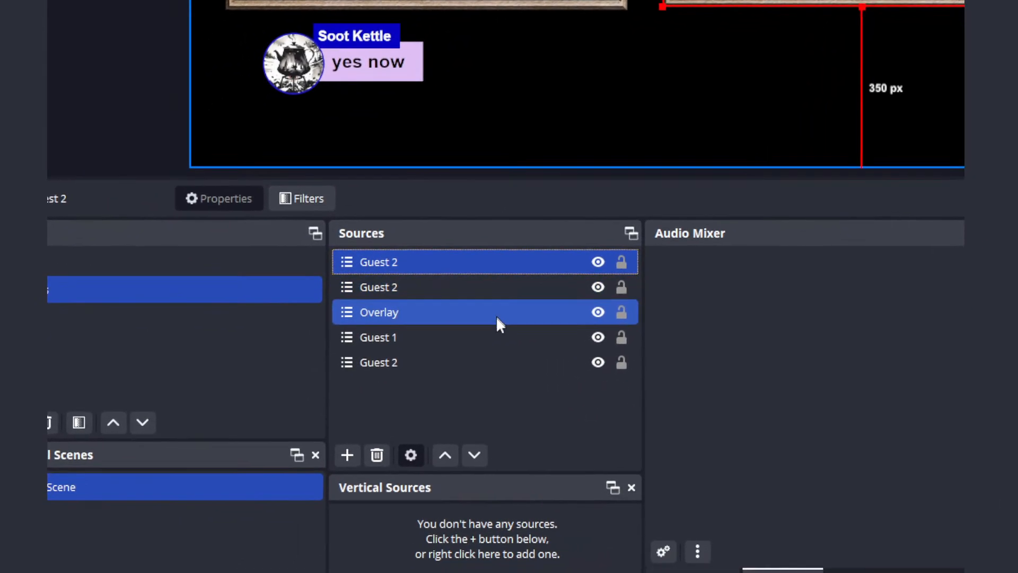
{"action": "left_click", "coordinate": [497, 337]}
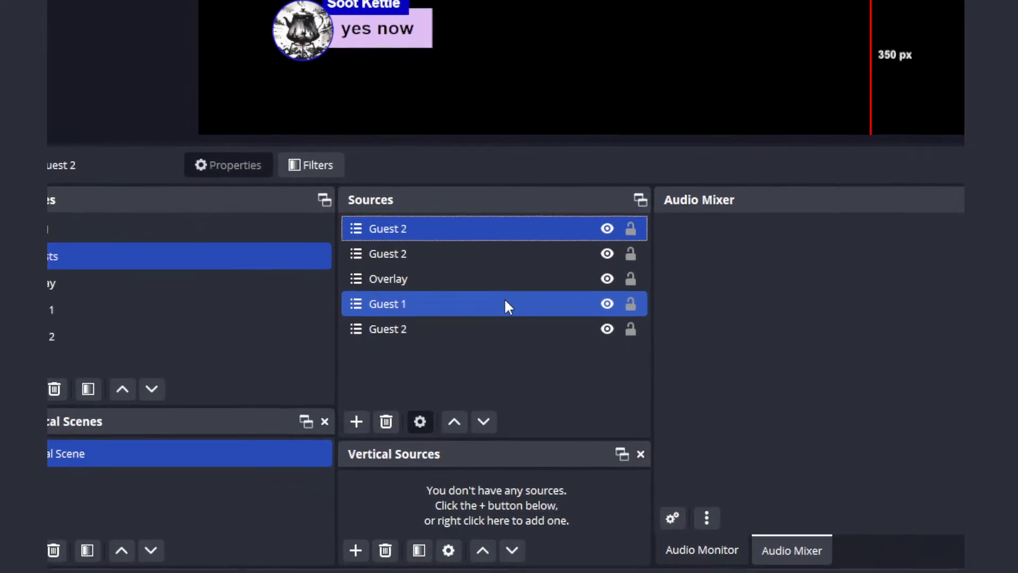
- Move Guest 1 to the top of the source order in the 2 guests scene
{"action": "left_click_drag", "start_coordinate": [498, 337], "coordinate": [509, 260]}
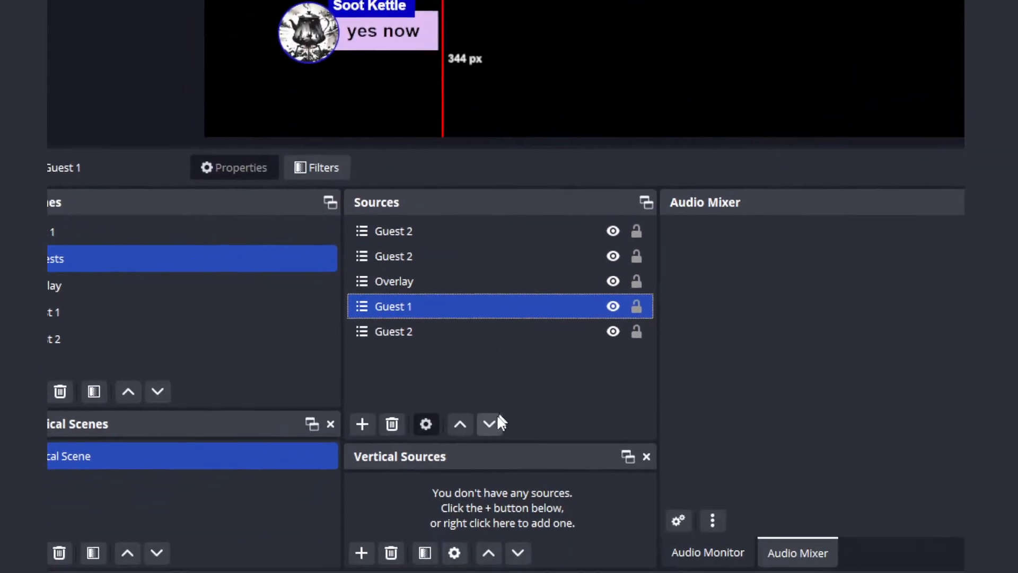
{"action": "left_click", "coordinate": [455, 494]}
{"action": "left_click", "coordinate": [455, 493]}
{"action": "left_click", "coordinate": [455, 493]}
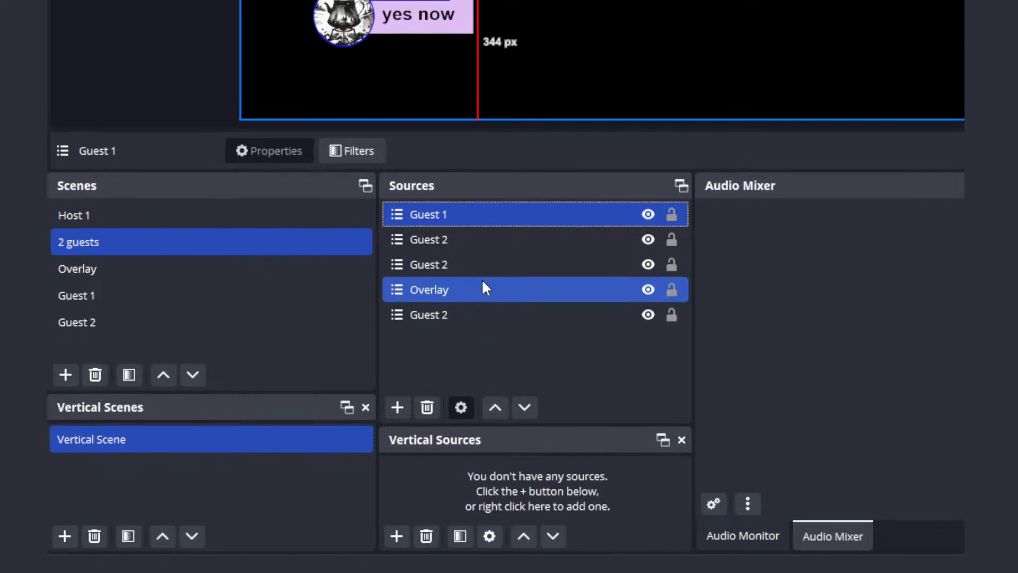
- Move the lowest Guest 2 source above Overlay in the source order
{"action": "left_click", "coordinate": [481, 307]}
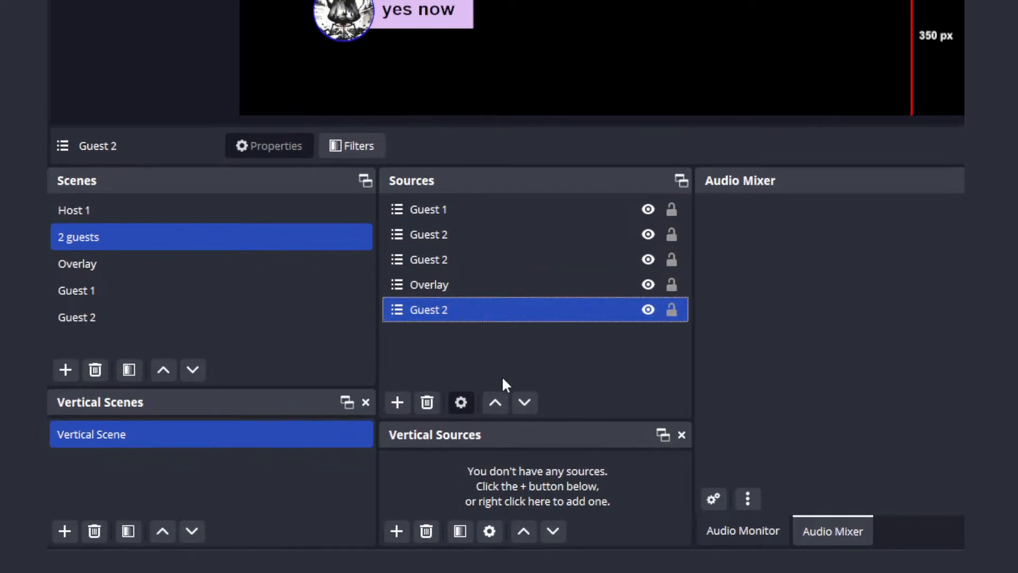
{"action": "left_click", "coordinate": [494, 403]}
{"action": "left_click", "coordinate": [494, 402]}
{"action": "left_click", "coordinate": [495, 402]}
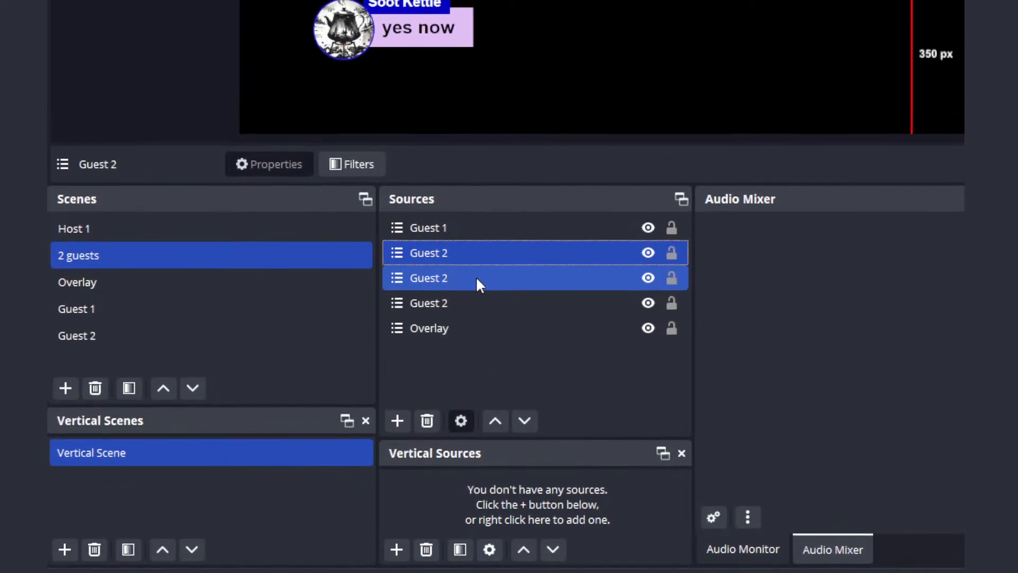
- Try to rename one Guest 2 reference copy to Guest 3 and another to Guest 4
{"action": "left_click", "coordinate": [475, 258]}
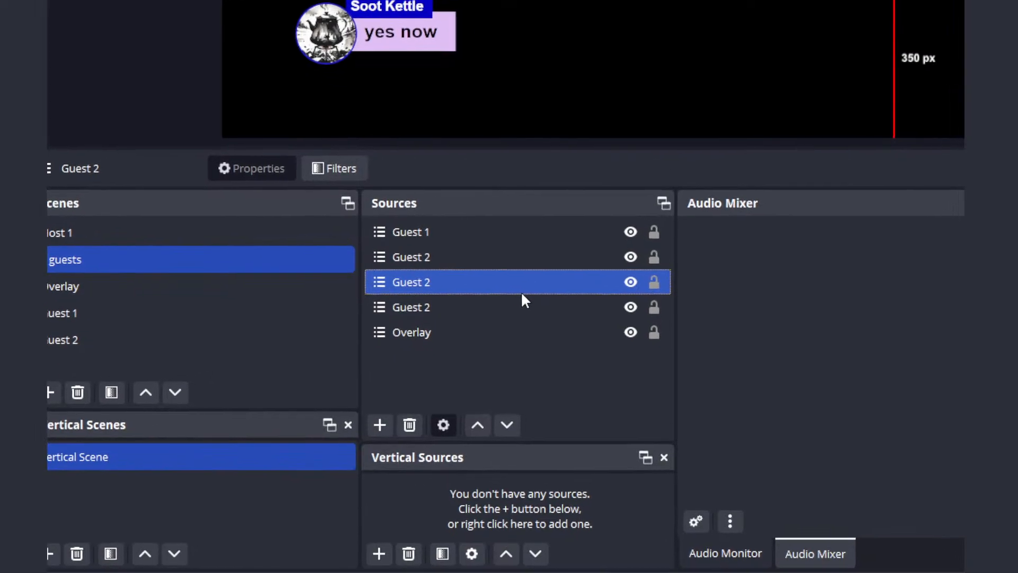
{"action": "right_click", "coordinate": [452, 281]}
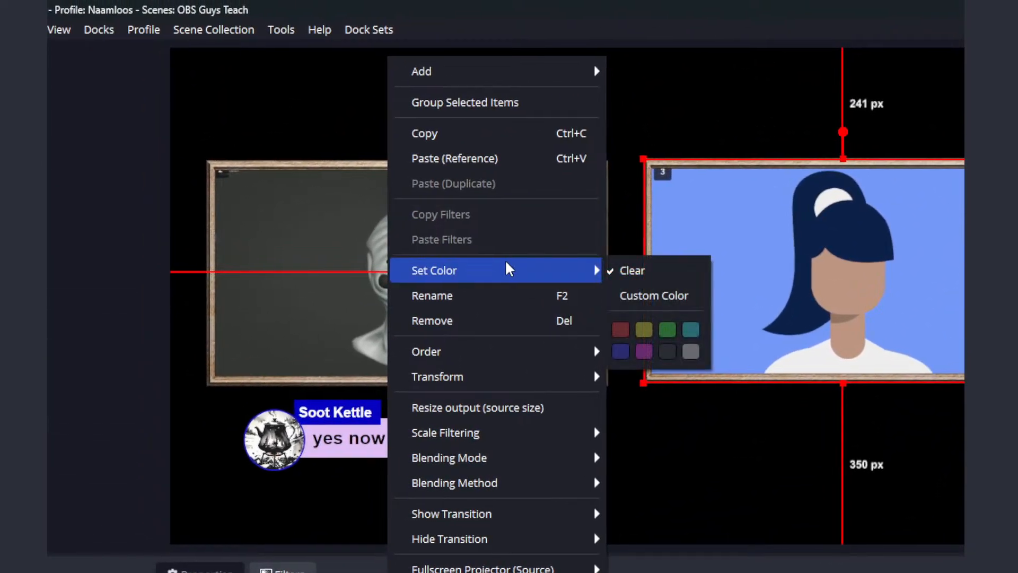
{"action": "left_click", "coordinate": [508, 297]}
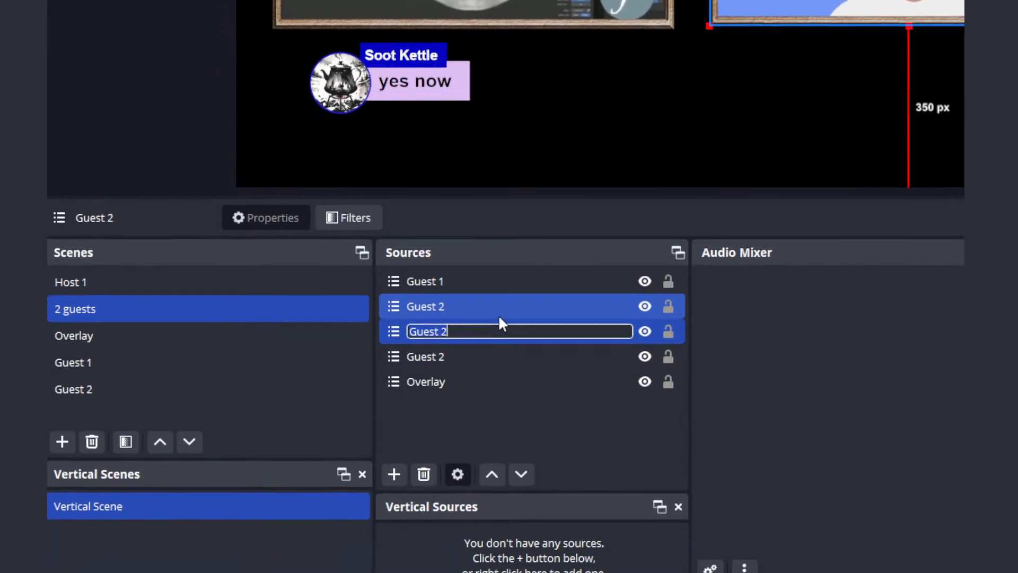
{"action": "key", "text": "Right"}
{"action": "key", "text": "BackSpace"}
{"action": "type", "text": "3"}
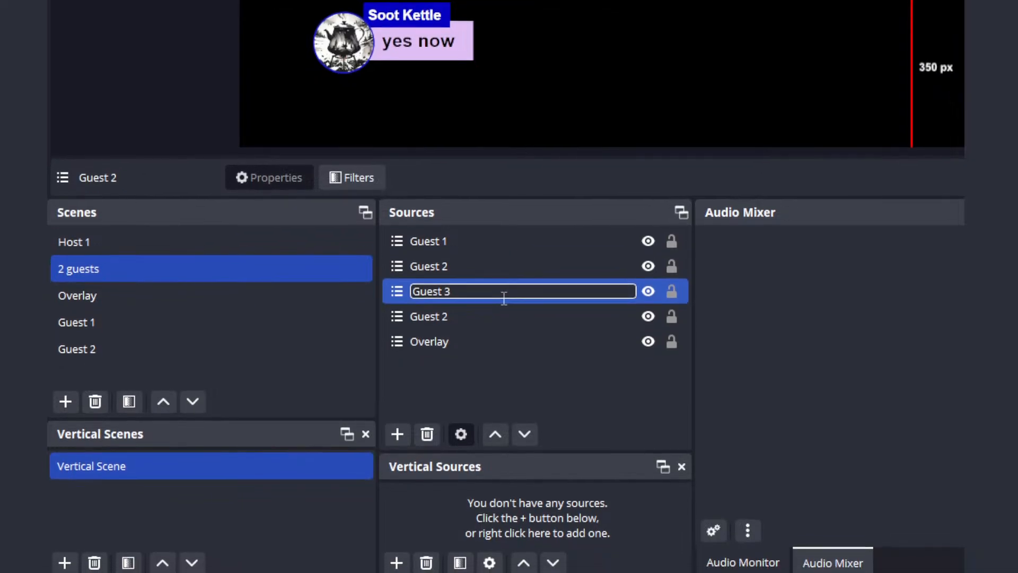
{"action": "key", "text": "Return"}
{"action": "right_click", "coordinate": [506, 292]}
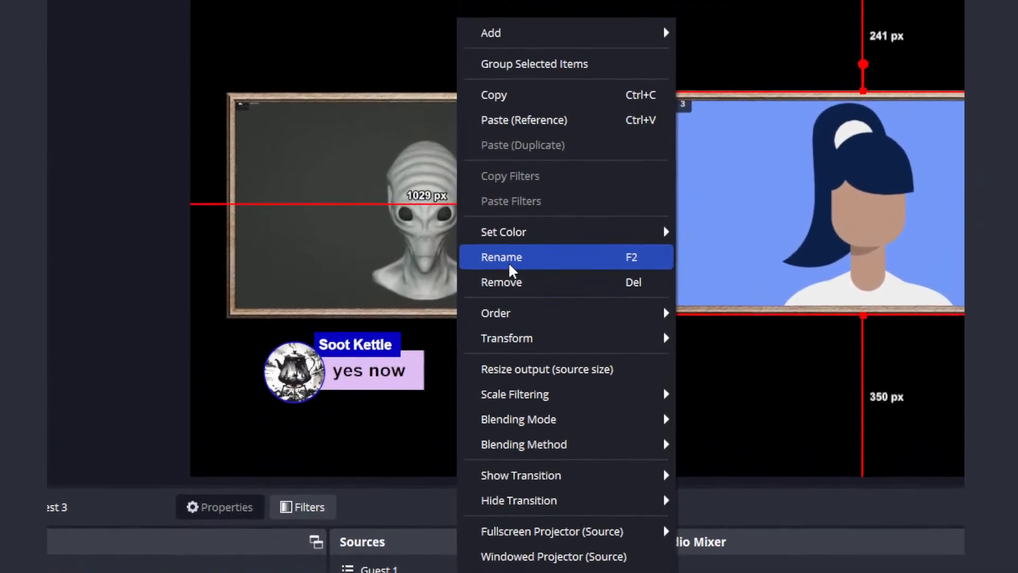
{"action": "left_click", "coordinate": [509, 261]}
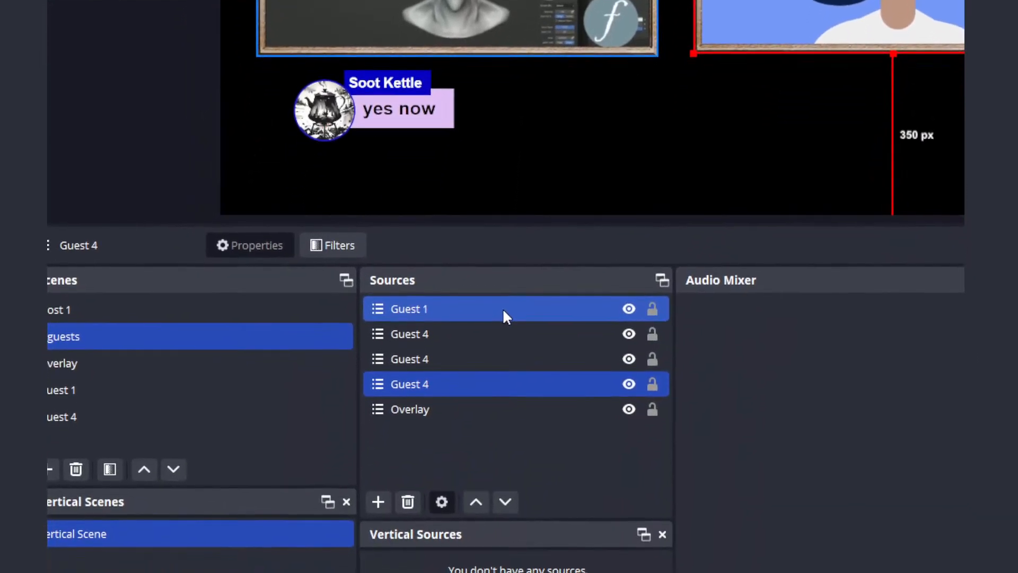
- Move Guest 1 higher on the 2 guests canvas, about 556 px above the bottom edge
{"action": "left_click", "coordinate": [503, 311]}
{"action": "left_click_drag", "start_coordinate": [500, 199], "coordinate": [479, 109]}
{"action": "left_click_drag", "start_coordinate": [606, 292], "coordinate": [503, 276]}
{"action": "left_click_drag", "start_coordinate": [434, 228], "coordinate": [452, 225]}
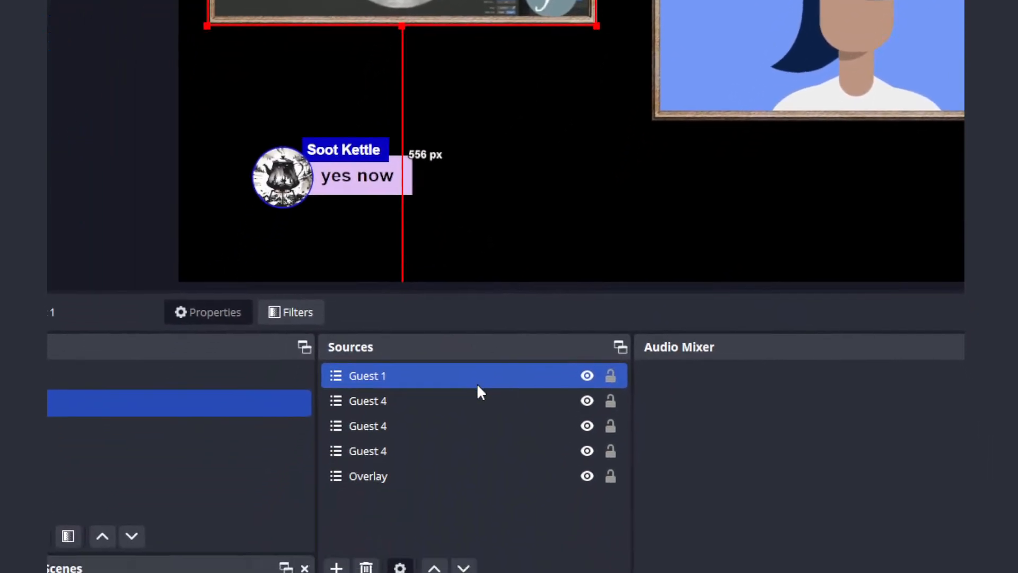
- Remove the two extra Guest 4 reference copies from the 2 guests scene
{"action": "left_click", "coordinate": [498, 317], "text": "ctrl"}
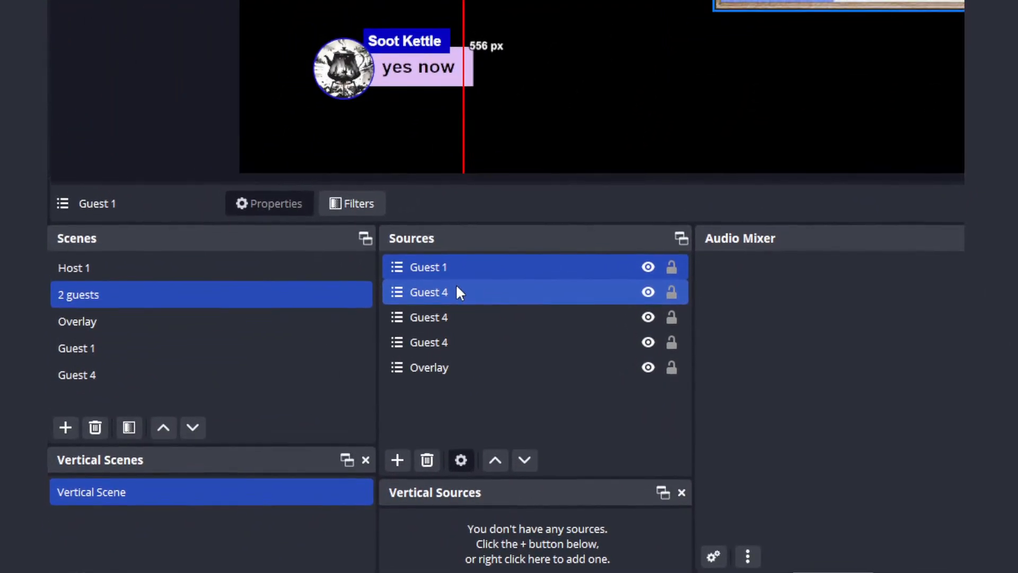
{"action": "left_click", "coordinate": [456, 286], "text": "ctrl"}
{"action": "left_click", "coordinate": [486, 317], "text": "ctrl"}
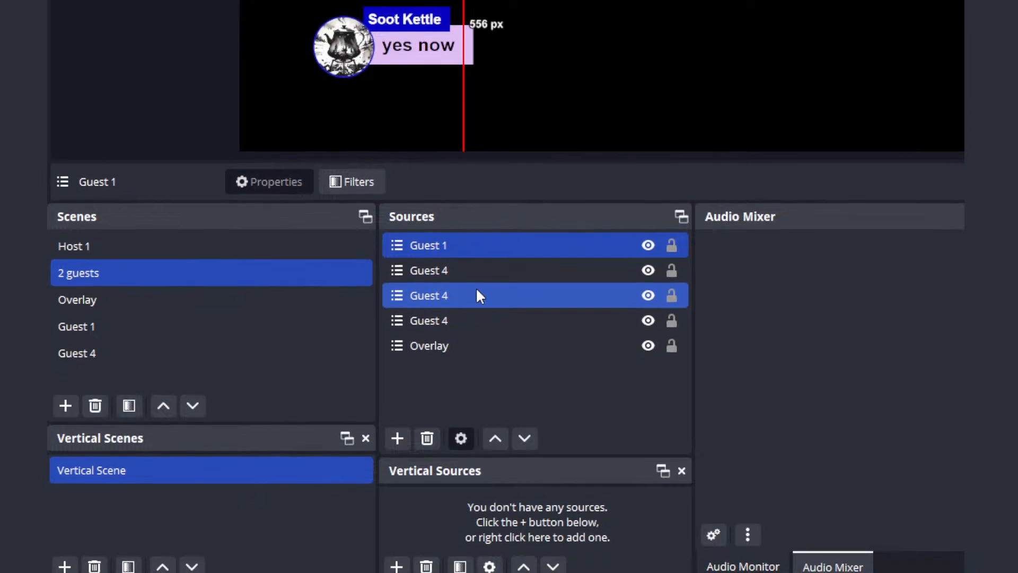
{"action": "left_click", "coordinate": [476, 311]}
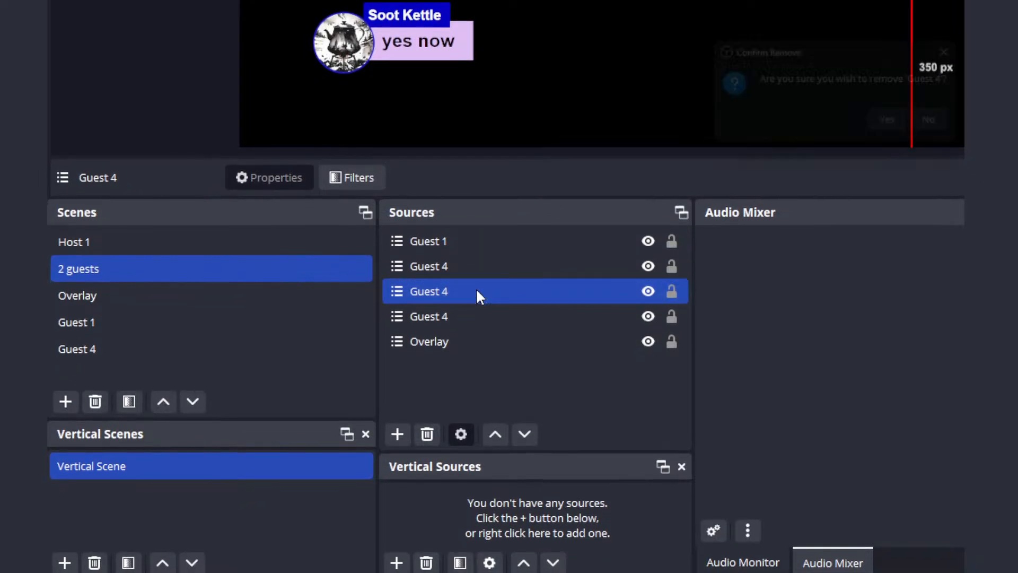
{"action": "key", "text": "Delete"}
{"action": "key", "text": "Return"}
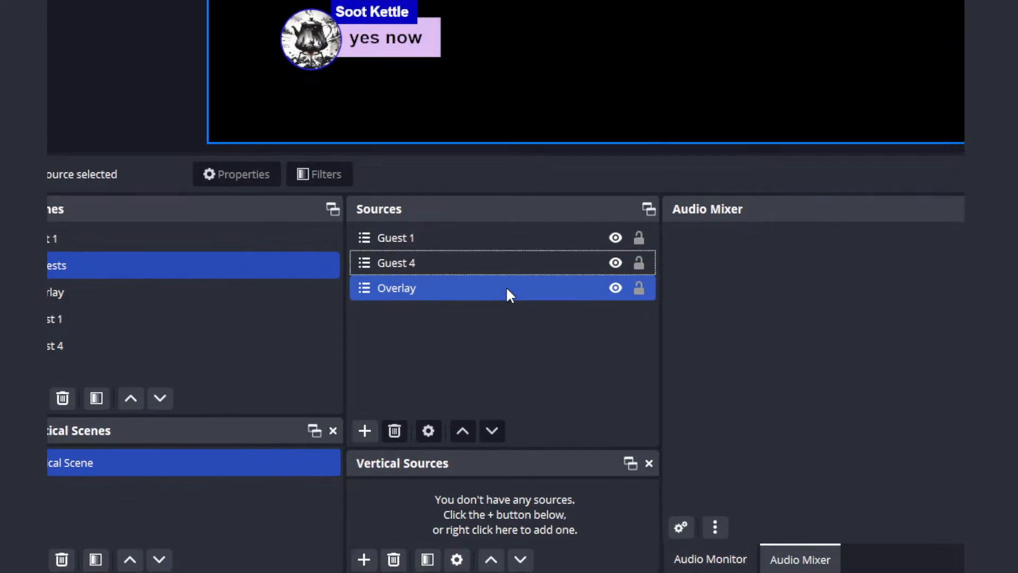
- Copy the remaining Guest 4 source and rename it to Guest 2
{"action": "right_click", "coordinate": [501, 288]}
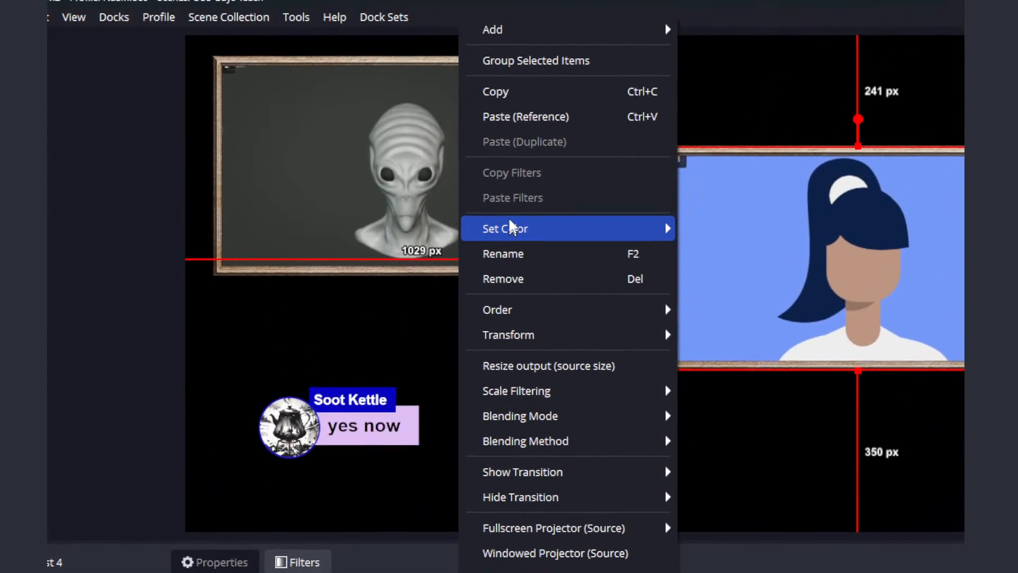
{"action": "left_click", "coordinate": [508, 95]}
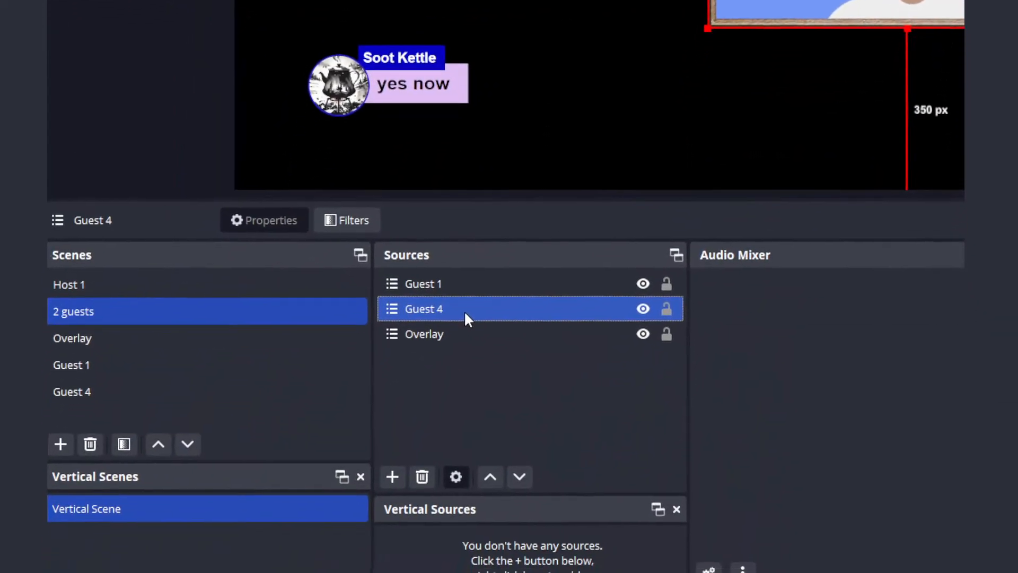
{"action": "right_click", "coordinate": [451, 400]}
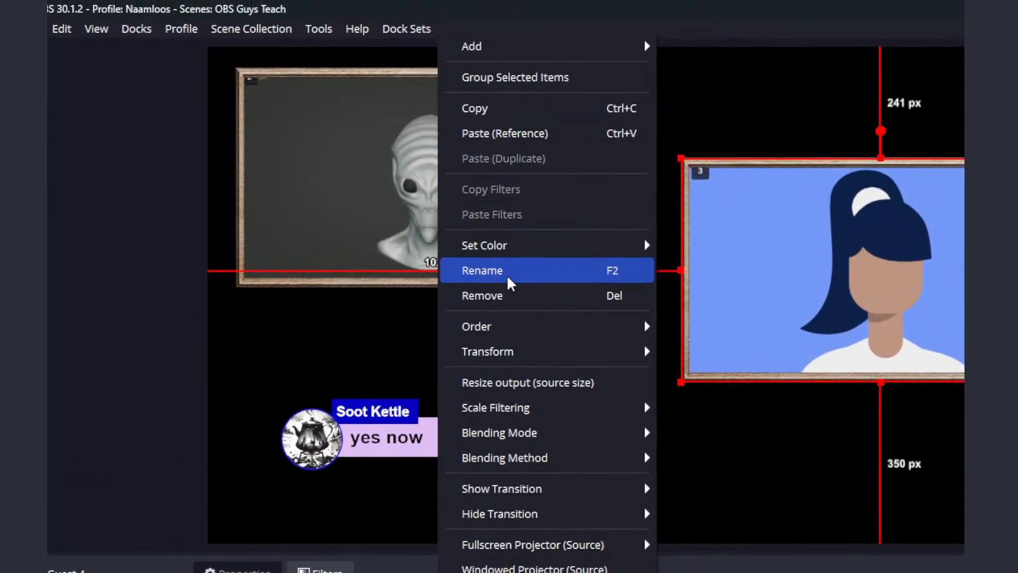
{"action": "left_click", "coordinate": [505, 243]}
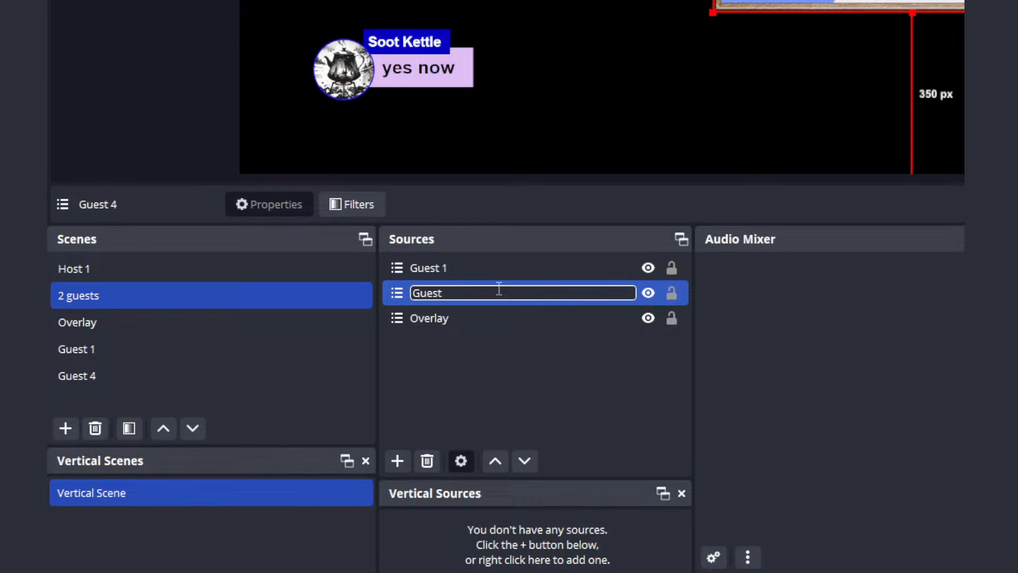
{"action": "key", "text": "Return"}
- Check which paste options are available for the copied source in the 2 guests scene
{"action": "right_click", "coordinate": [502, 361]}
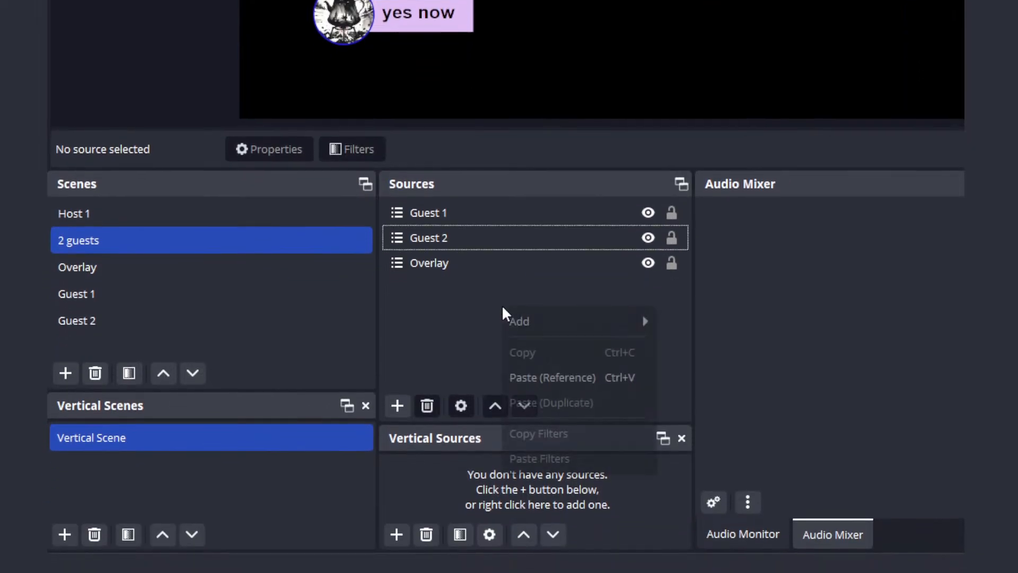
{"action": "mouse_move", "coordinate": [526, 390]}
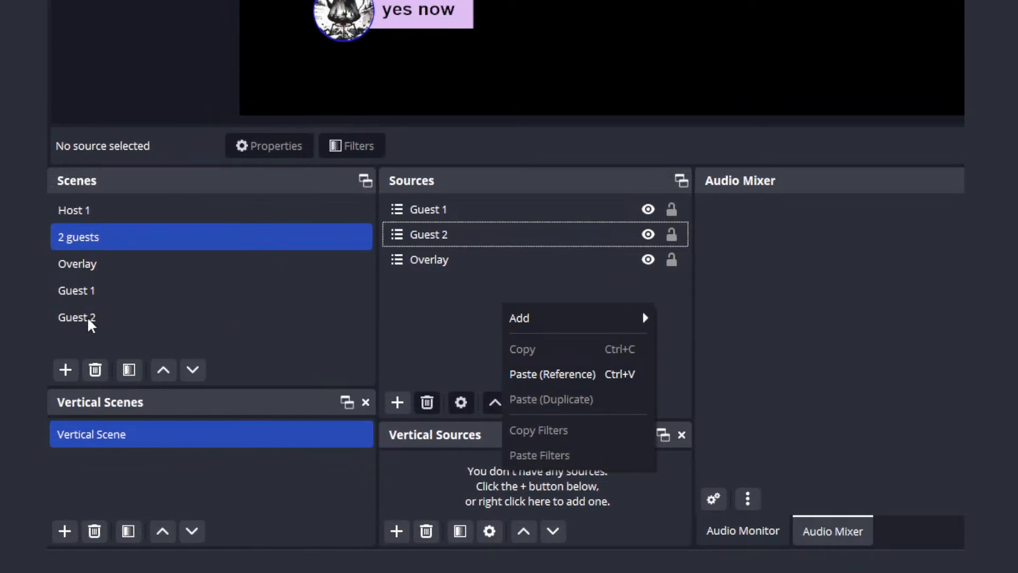
{"action": "left_click", "coordinate": [424, 292]}
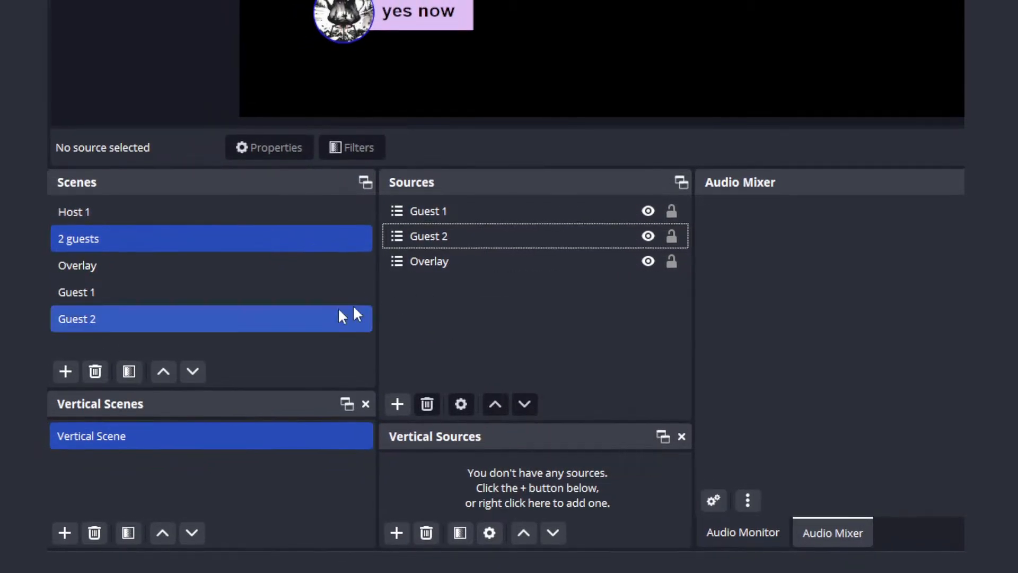
- Duplicate the Guest 2 scene and name the new scene Guest 3
{"action": "right_click", "coordinate": [66, 316]}
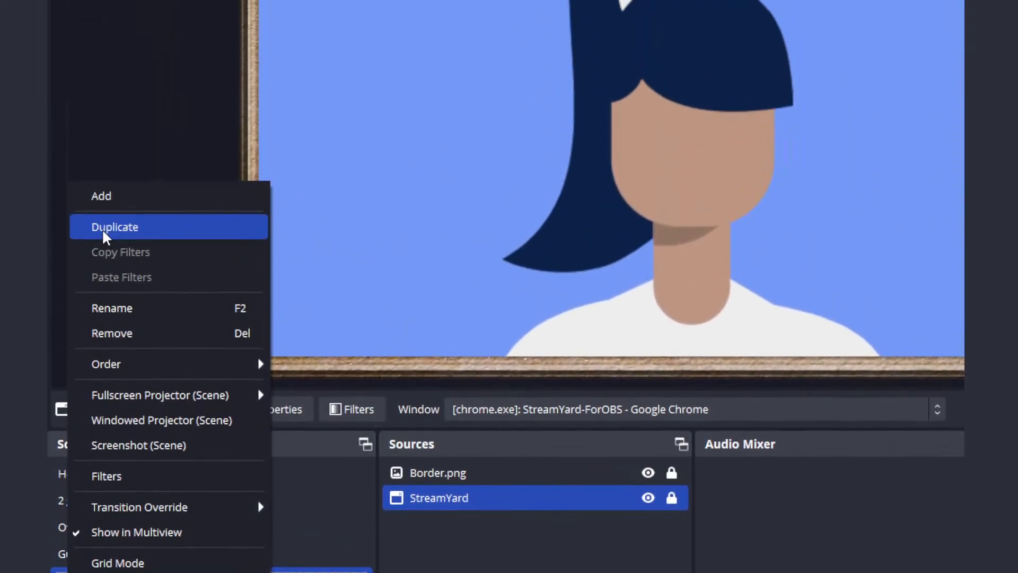
{"action": "left_click", "coordinate": [106, 228]}
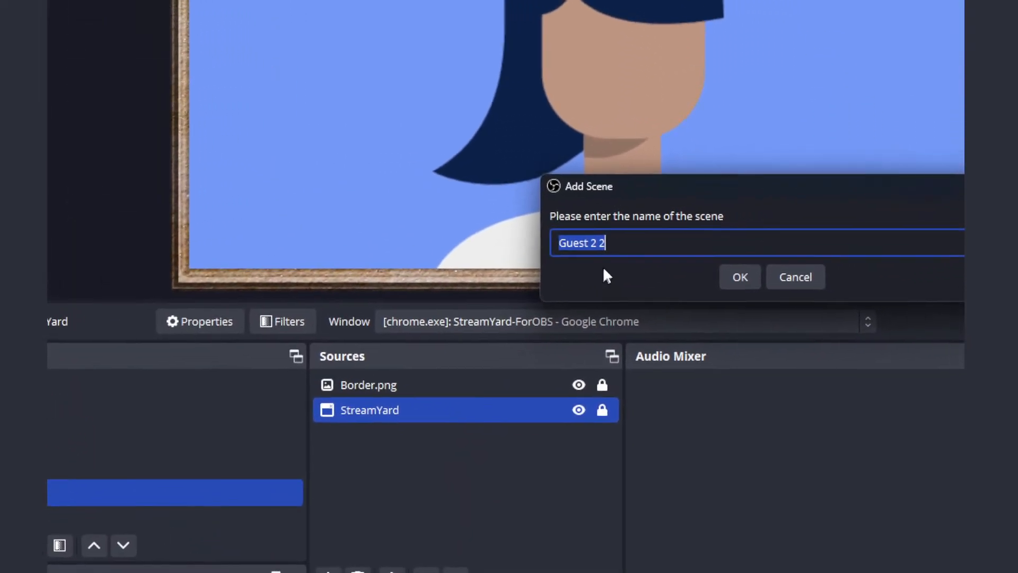
{"action": "left_click", "coordinate": [692, 287]}
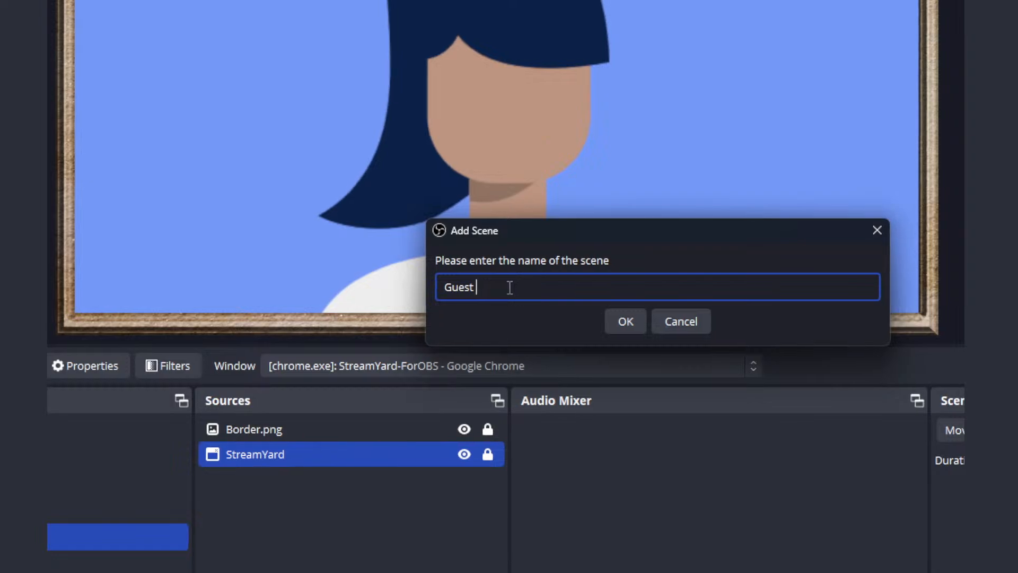
{"action": "type", "text": "3"}
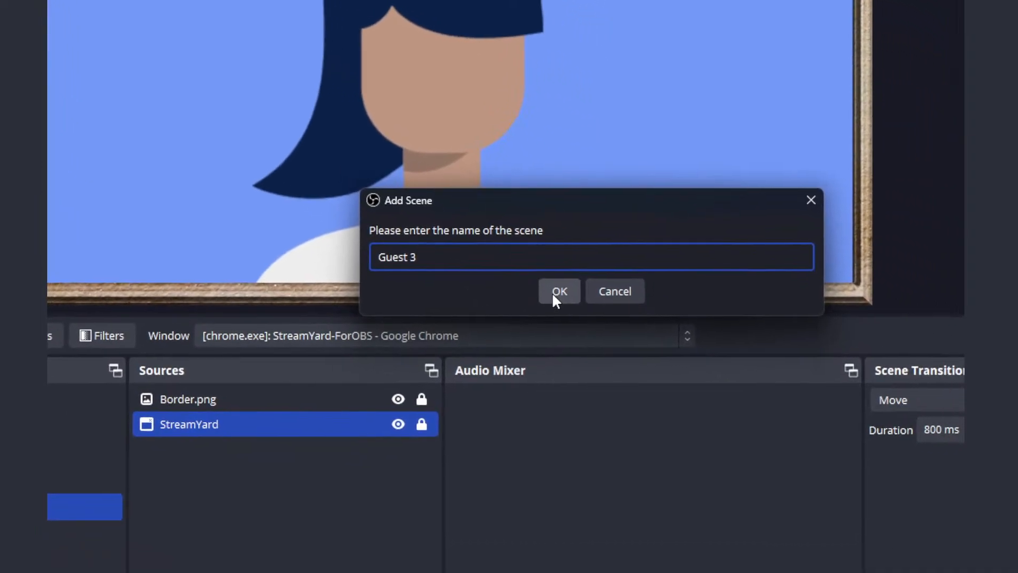
{"action": "left_click", "coordinate": [624, 321]}
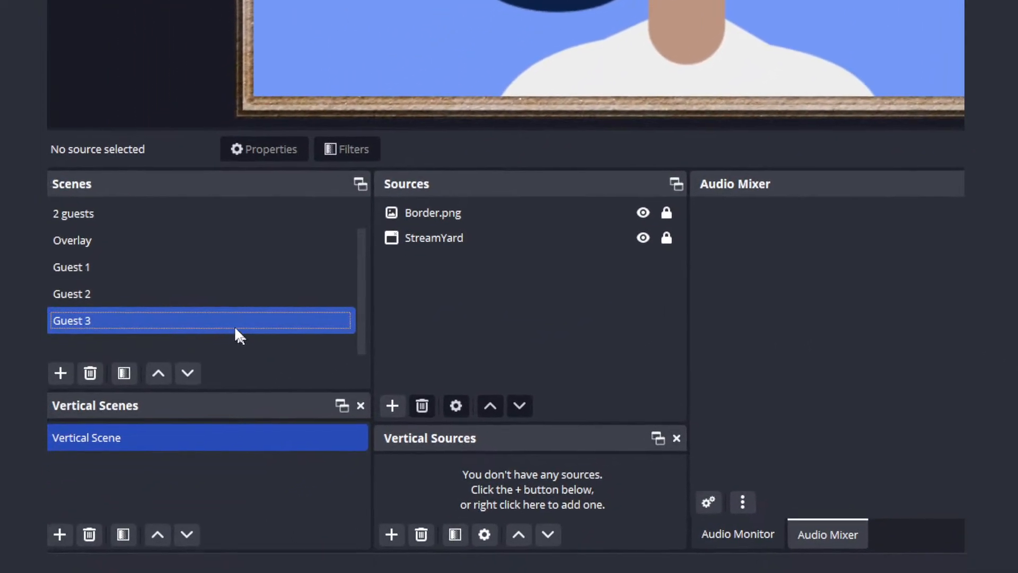
- Duplicate the Guest 3 scene and name the new scene Guest 4
{"action": "right_click", "coordinate": [216, 319]}
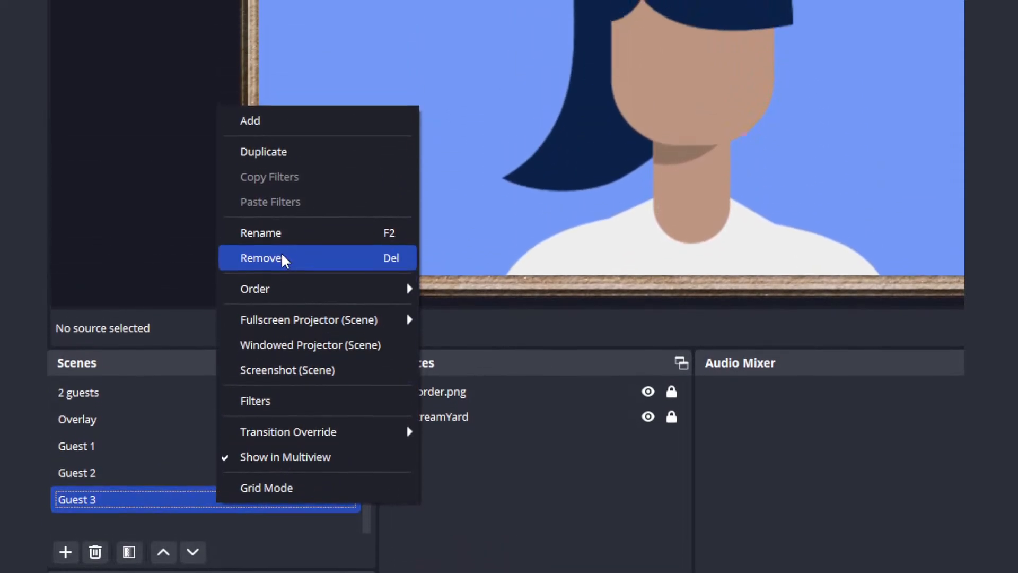
{"action": "left_click", "coordinate": [292, 152]}
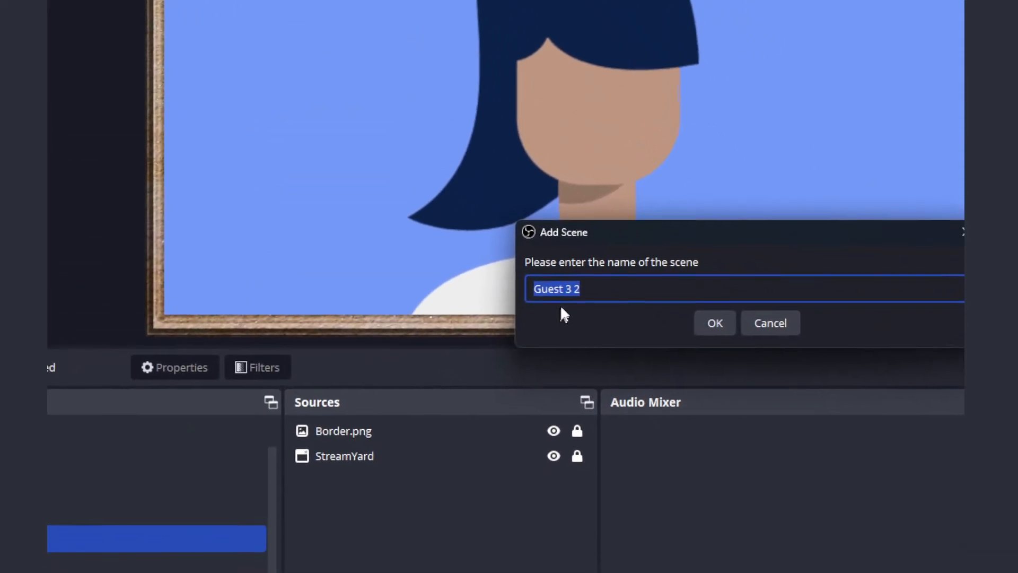
{"action": "left_click", "coordinate": [586, 289]}
{"action": "key", "text": "BackSpace"}
{"action": "key", "text": "BackSpace"}
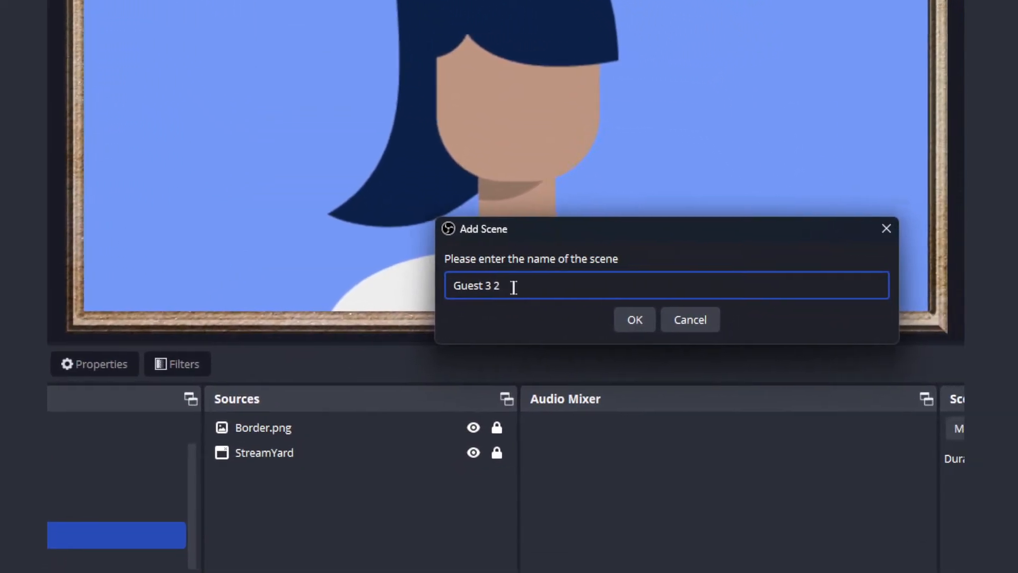
{"action": "key", "text": "BackSpace"}
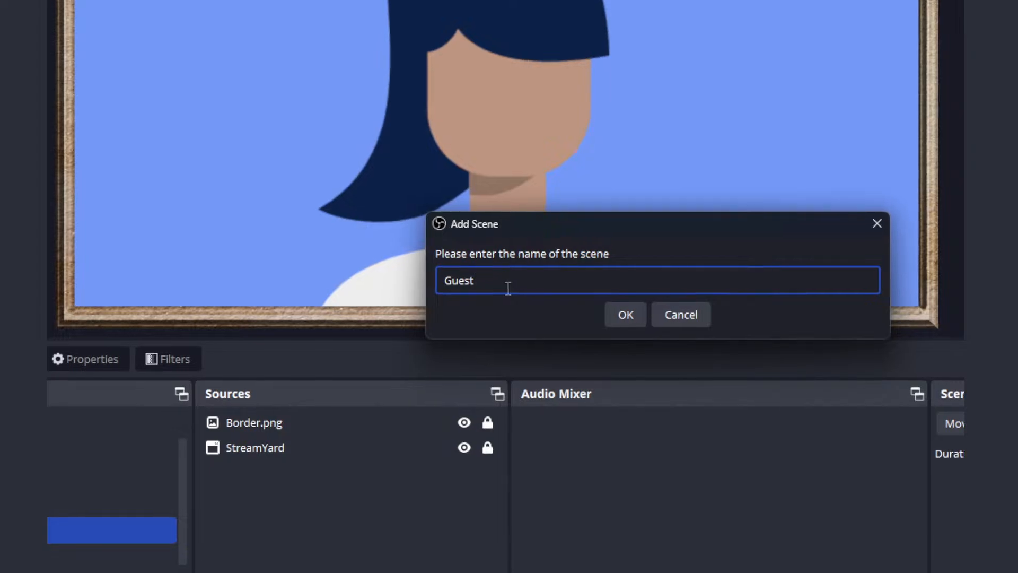
{"action": "type", "text": "4"}
{"action": "left_click", "coordinate": [626, 314]}
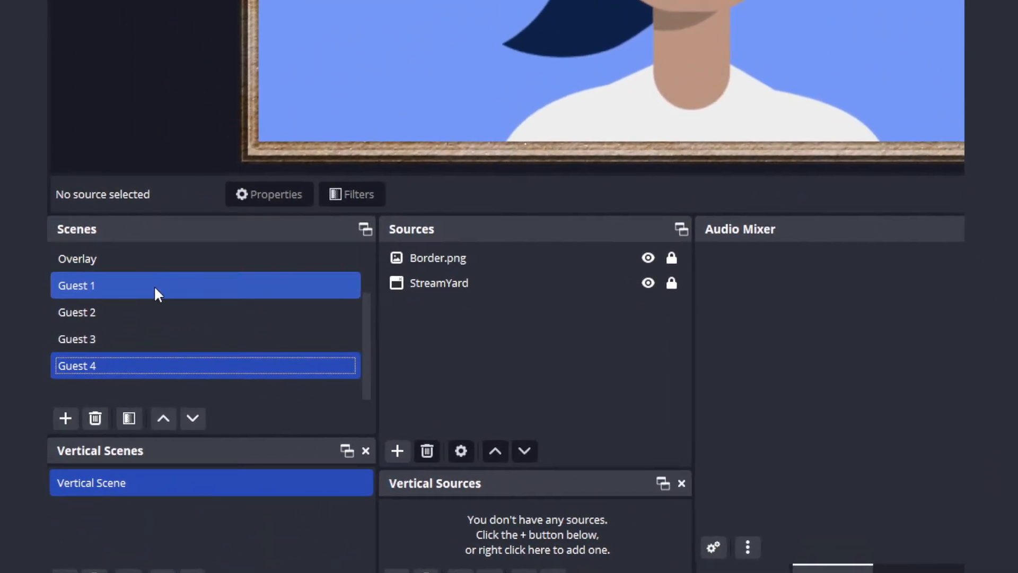
- Add the existing Guest 3 scene as a visible source in the 2 guests scene
{"action": "scroll", "coordinate": [103, 280], "scroll_direction": "up", "scroll_amount": 1}
{"action": "left_click", "coordinate": [153, 285]}
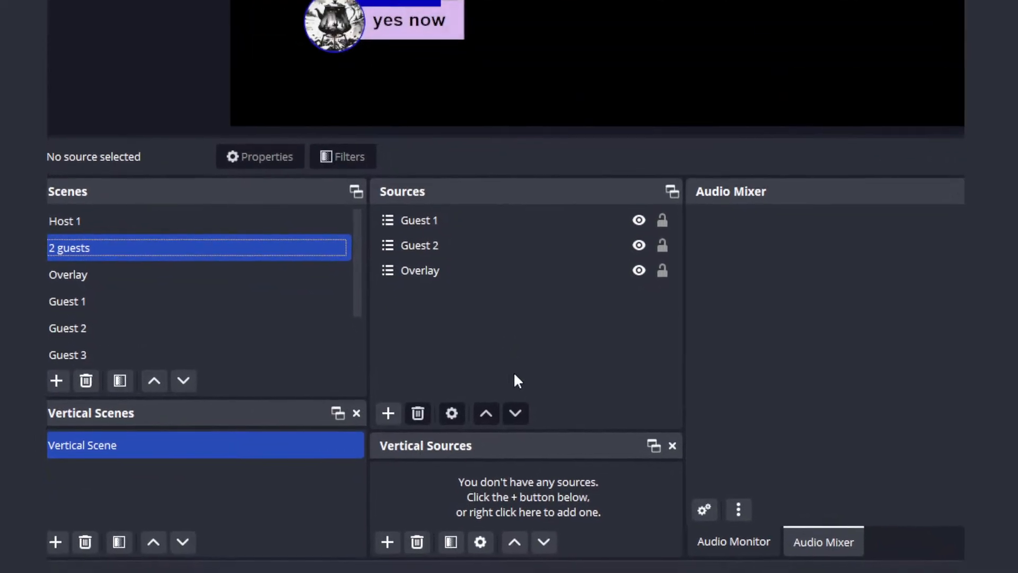
{"action": "left_click", "coordinate": [399, 402]}
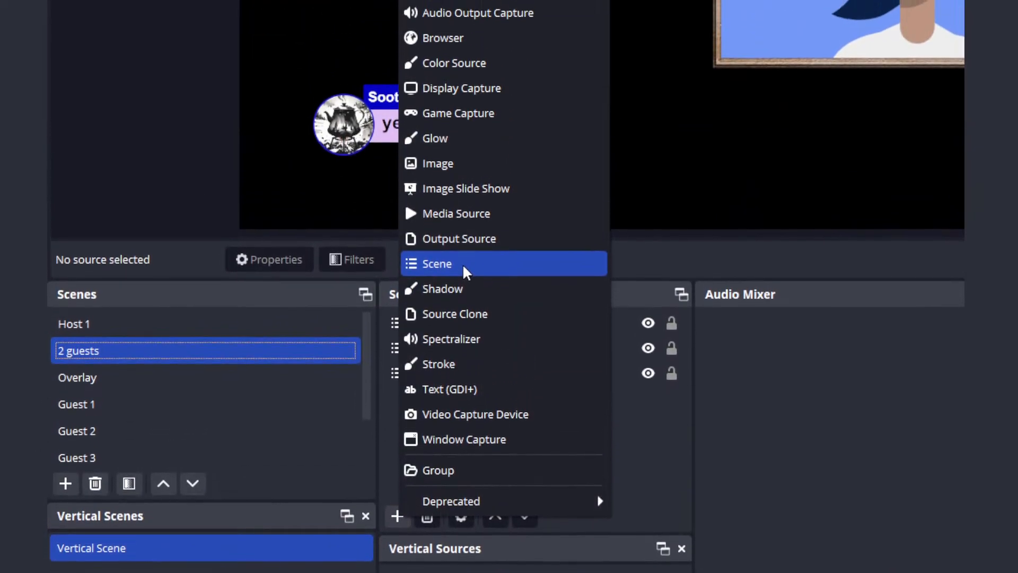
{"action": "left_click", "coordinate": [462, 154]}
{"action": "left_click", "coordinate": [788, 240]}
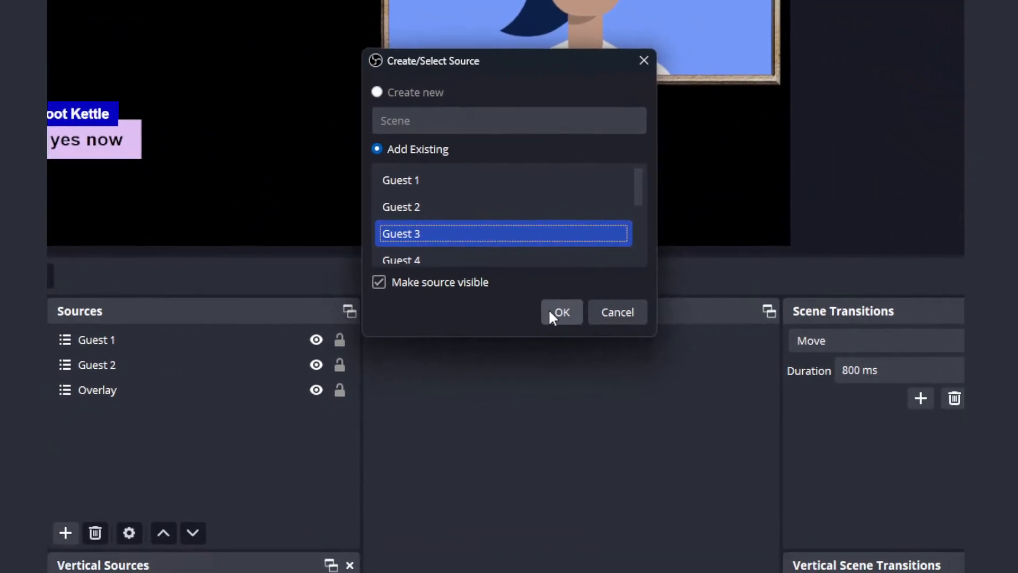
{"action": "left_click", "coordinate": [561, 313]}
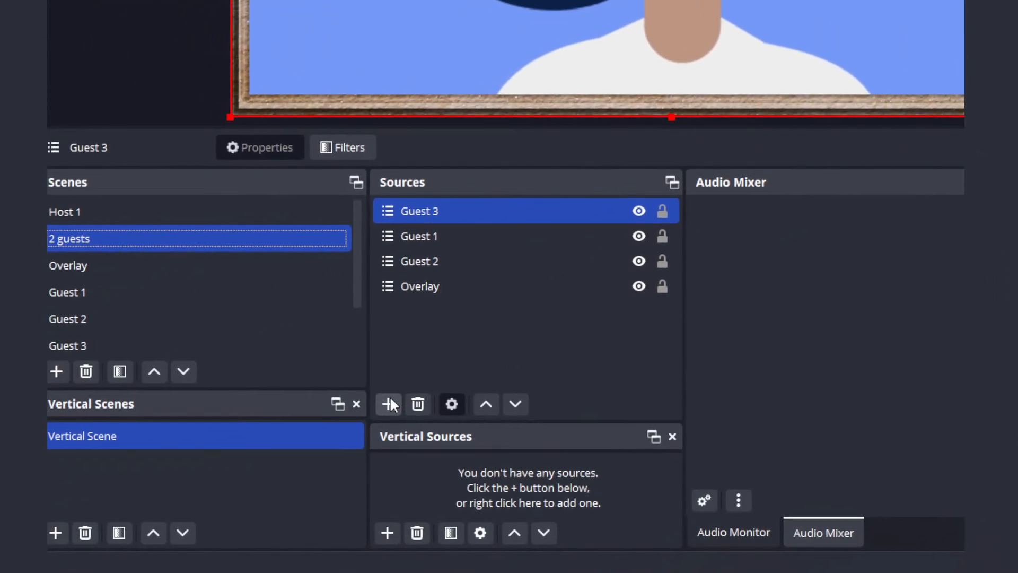
- Add the existing Guest 4 scene as another visible source in the 2 guests scene
{"action": "left_click", "coordinate": [390, 404]}
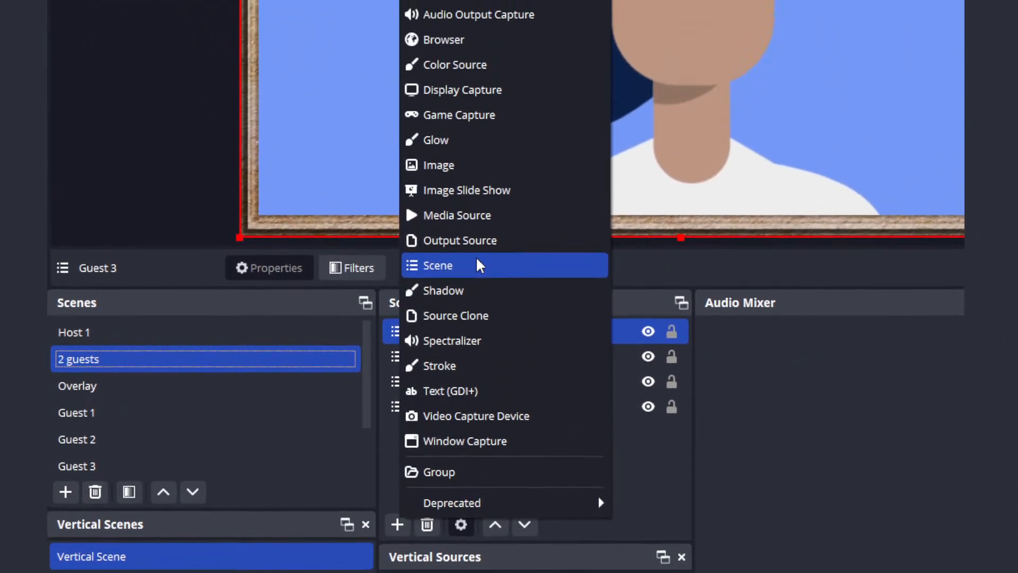
{"action": "left_click", "coordinate": [477, 171]}
{"action": "left_click", "coordinate": [700, 277]}
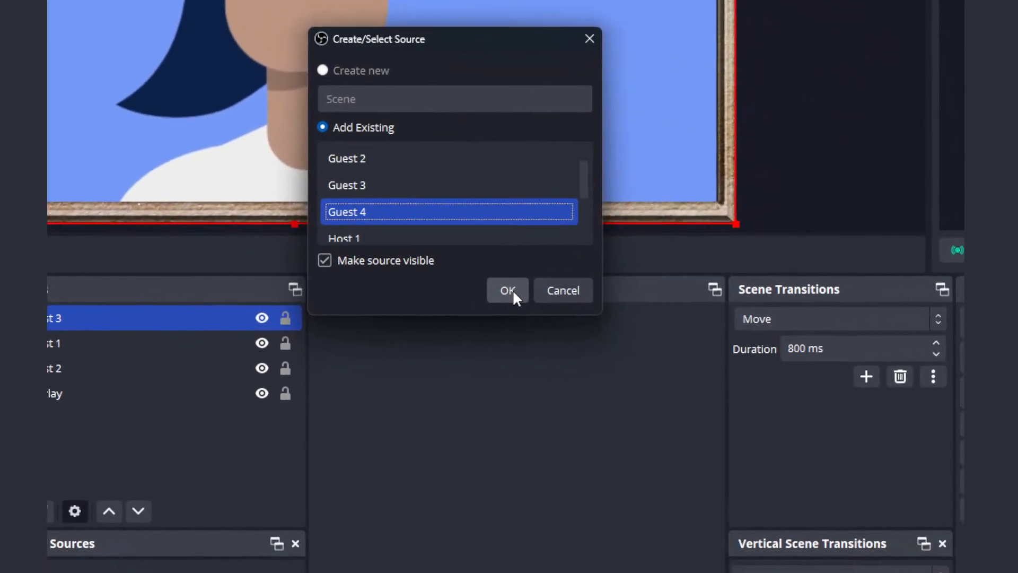
{"action": "left_click", "coordinate": [509, 290]}
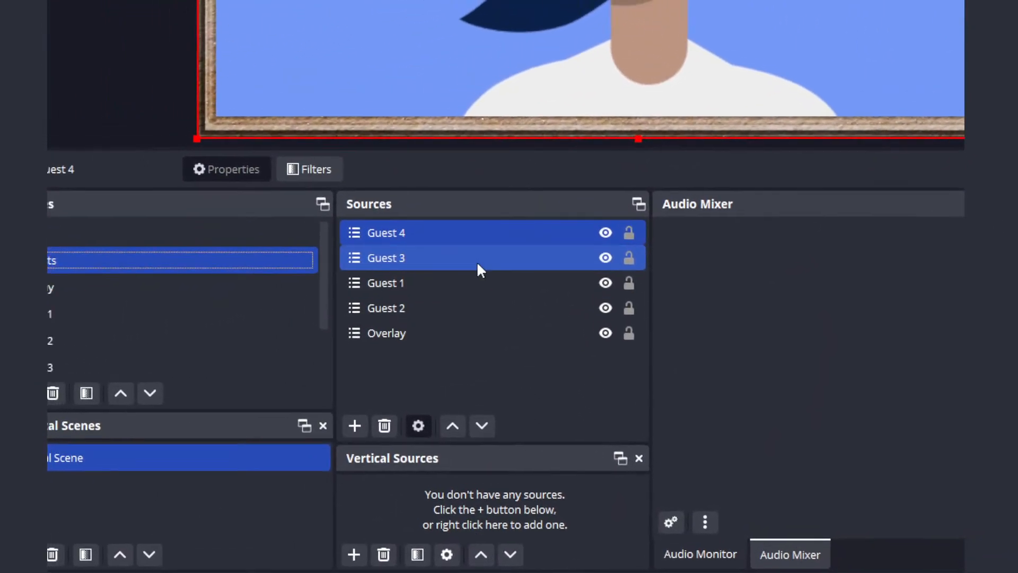
- Reorder the sources so Guest 3 and Guest 4 sit below Guest 2 and above Overlay
{"action": "left_click", "coordinate": [406, 236]}
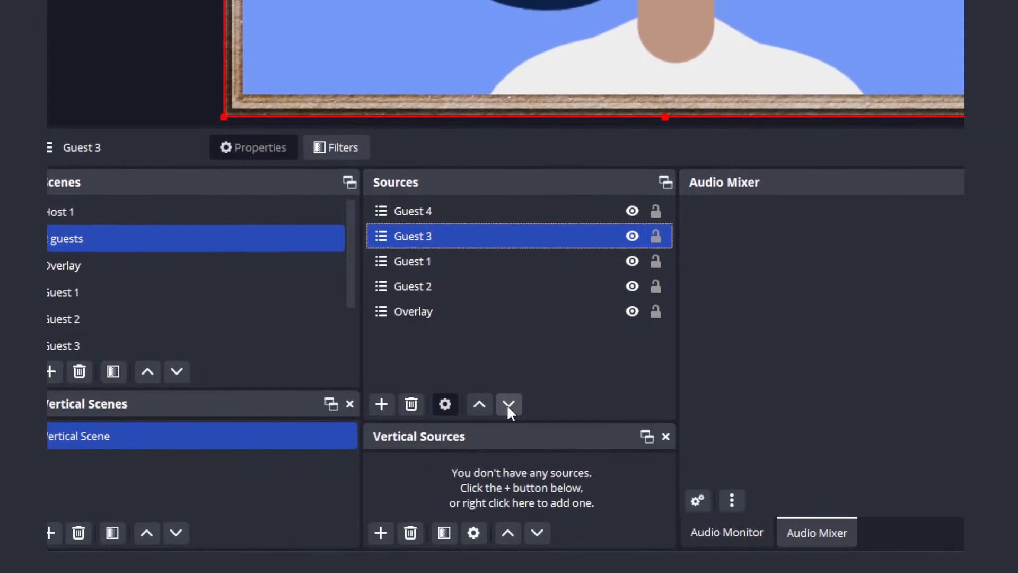
{"action": "left_click", "coordinate": [508, 414]}
{"action": "left_click", "coordinate": [508, 414]}
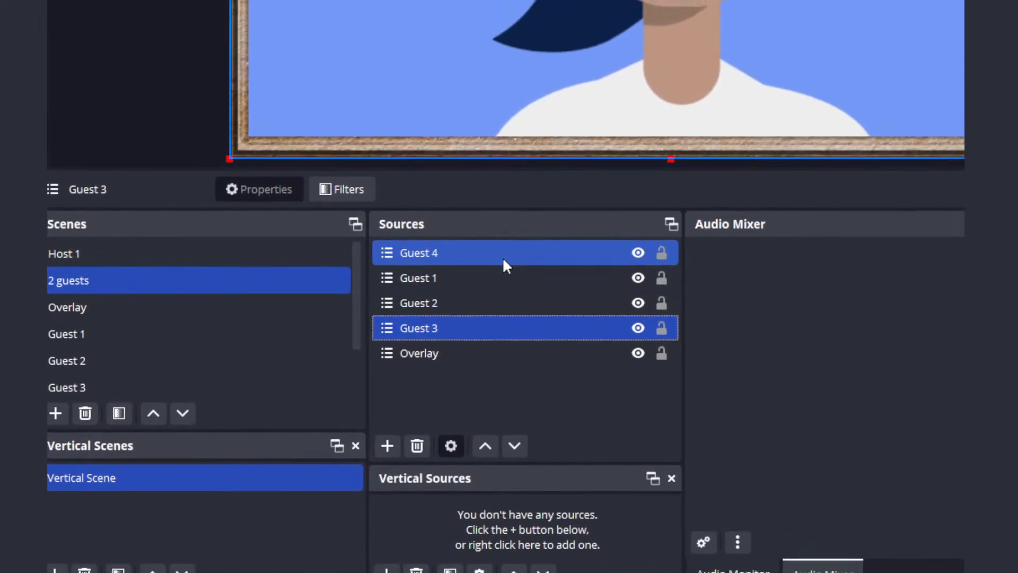
{"action": "left_click", "coordinate": [501, 257]}
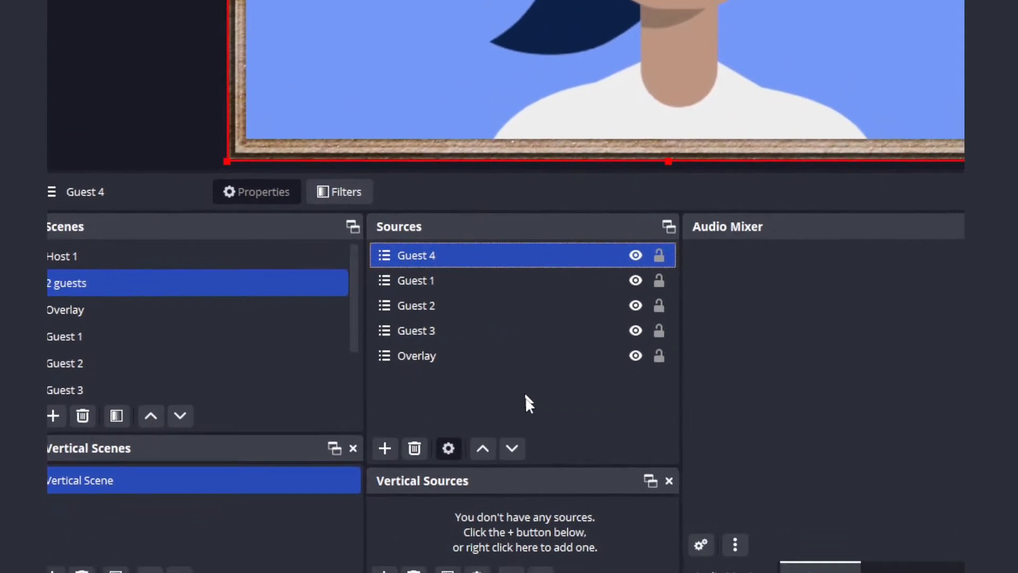
{"action": "left_click", "coordinate": [515, 444]}
{"action": "left_click", "coordinate": [515, 445]}
{"action": "left_click", "coordinate": [514, 444]}
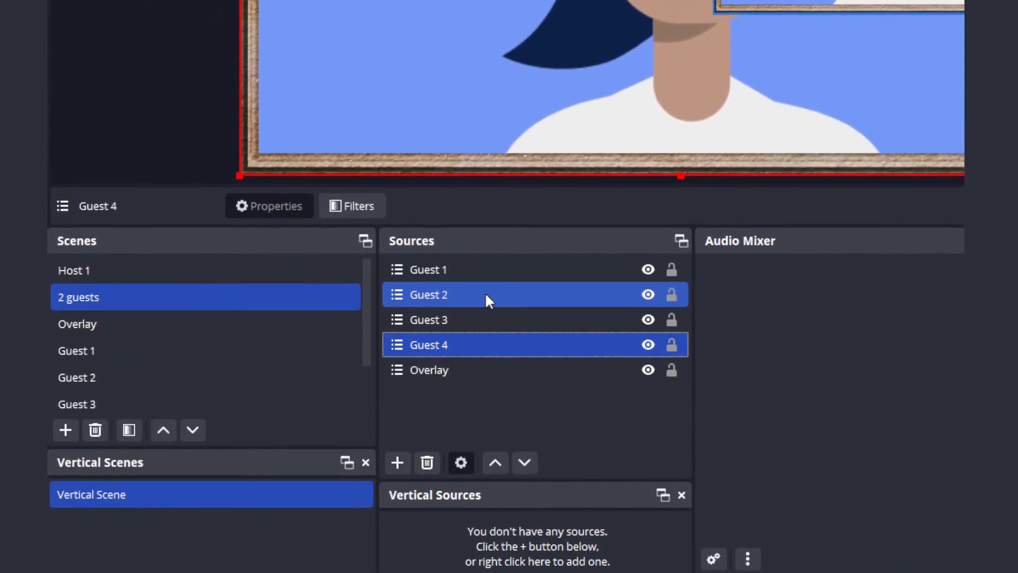
- Move Guest 2 up beside Guest 1, about 557 px above the canvas's bottom edge, and lock both Guest 1 and Guest 2
{"action": "left_click", "coordinate": [484, 293]}
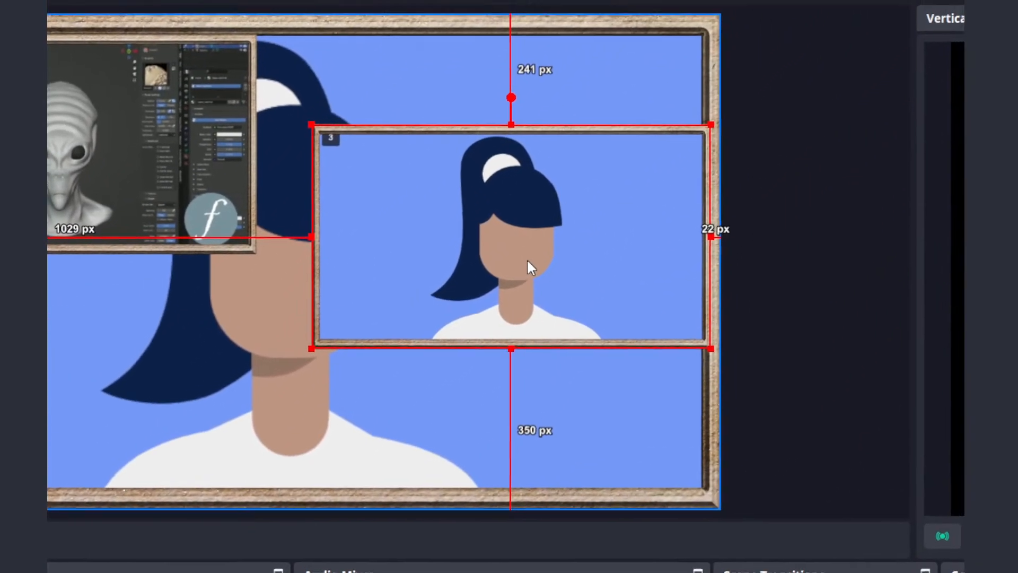
{"action": "left_click_drag", "start_coordinate": [527, 261], "coordinate": [505, 212]}
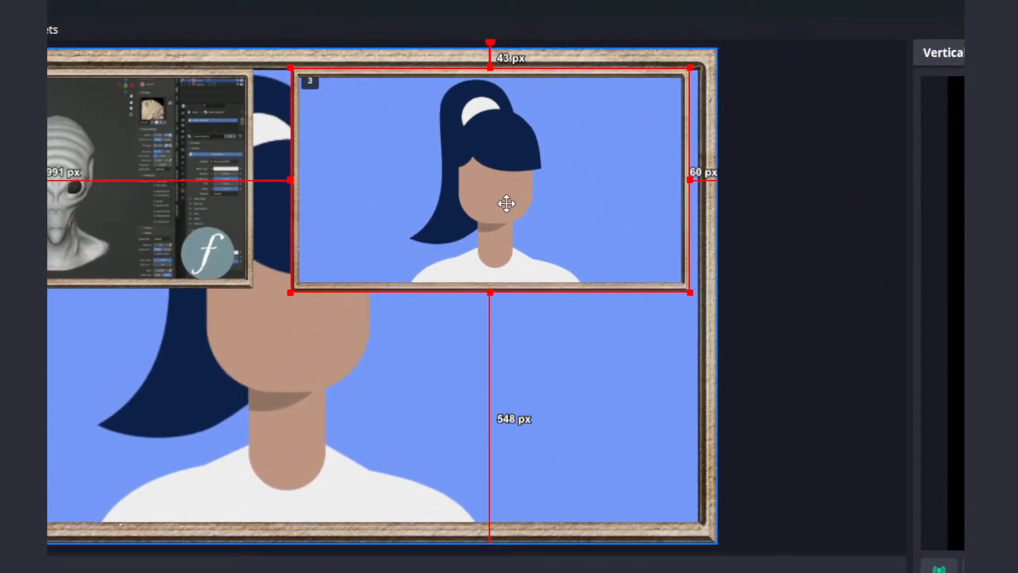
{"action": "left_click_drag", "start_coordinate": [506, 203], "coordinate": [503, 193]}
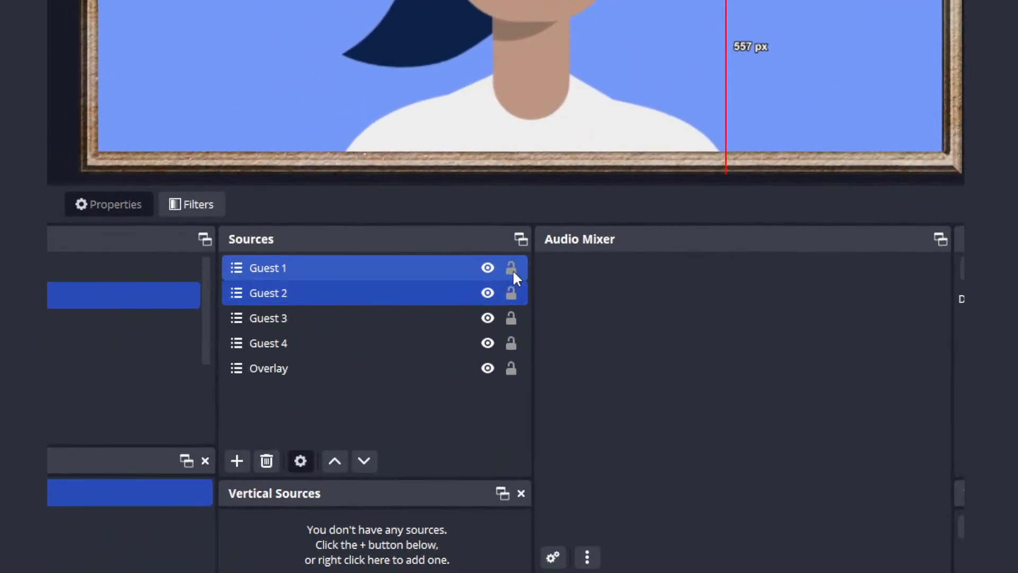
{"action": "left_click", "coordinate": [505, 282]}
{"action": "left_click", "coordinate": [505, 306]}
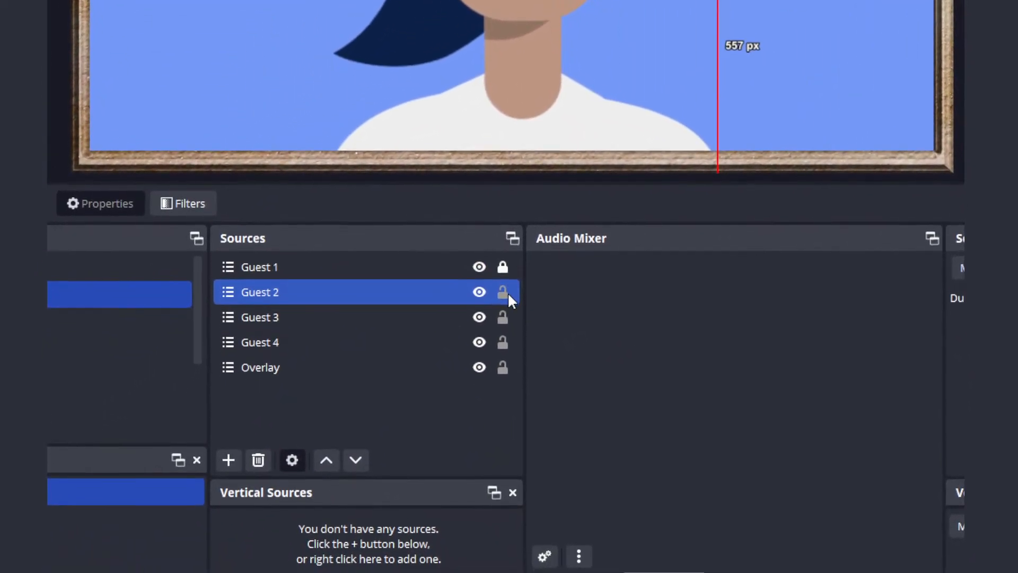
- Shrink Guest 3 into the canvas's lower-left area beneath Guest 1, about 65 px above the bottom edge, and lock it
{"action": "left_click", "coordinate": [440, 332]}
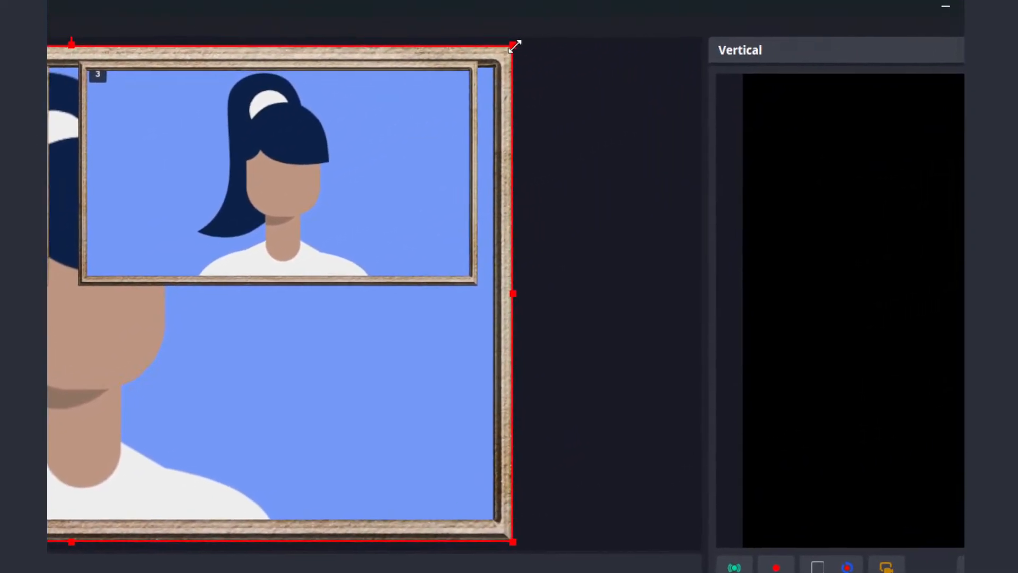
{"action": "left_click_drag", "start_coordinate": [514, 44], "coordinate": [65, 537]}
{"action": "left_click_drag", "start_coordinate": [468, 268], "coordinate": [509, 268]}
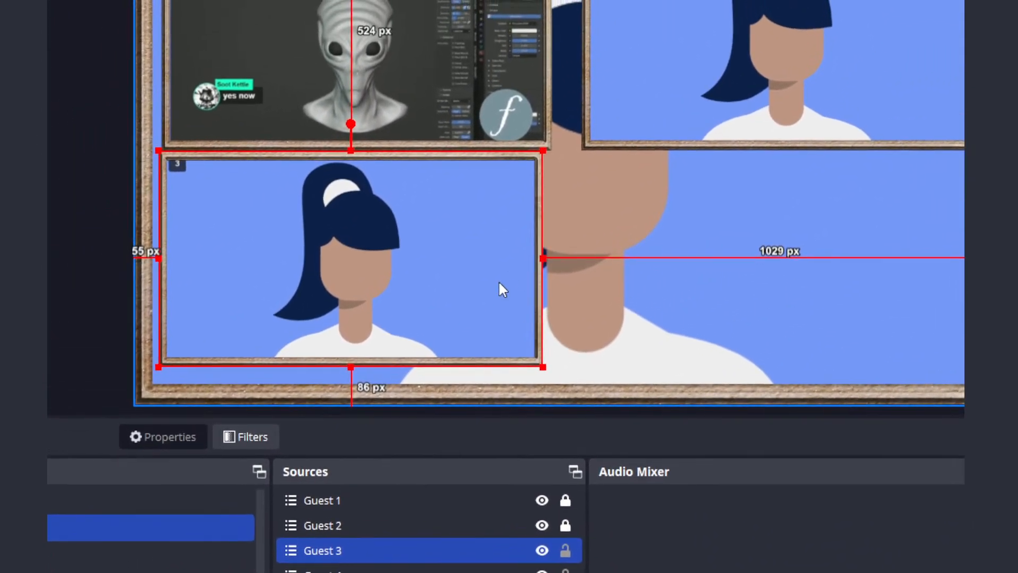
{"action": "left_click_drag", "start_coordinate": [571, 236], "coordinate": [579, 246]}
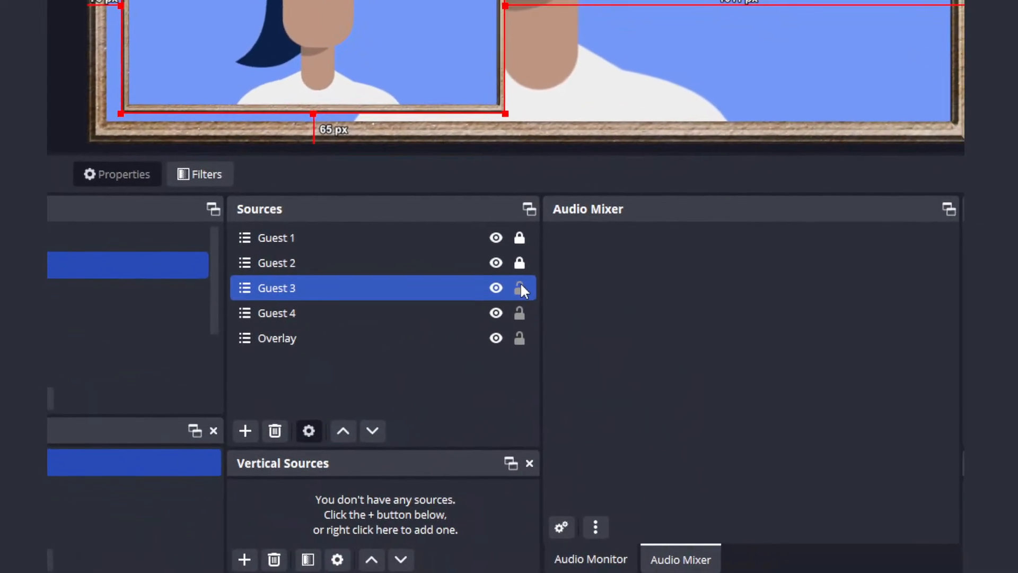
{"action": "left_click", "coordinate": [567, 532]}
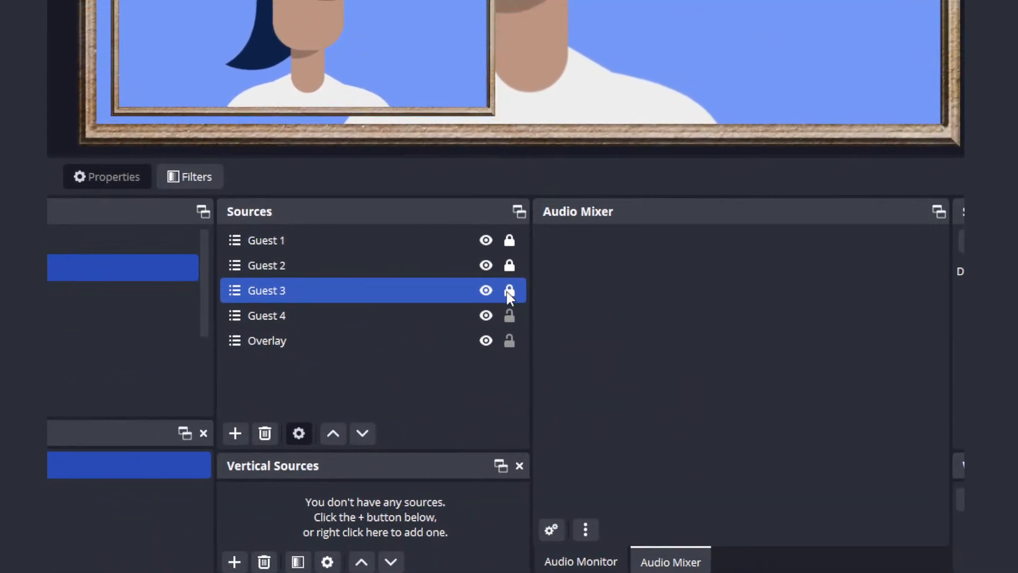
- Scale the full-canvas Guest 4 source down to quarter size and place it in the canvas's lower-right quadrant beside Guest 3
{"action": "left_click", "coordinate": [414, 317]}
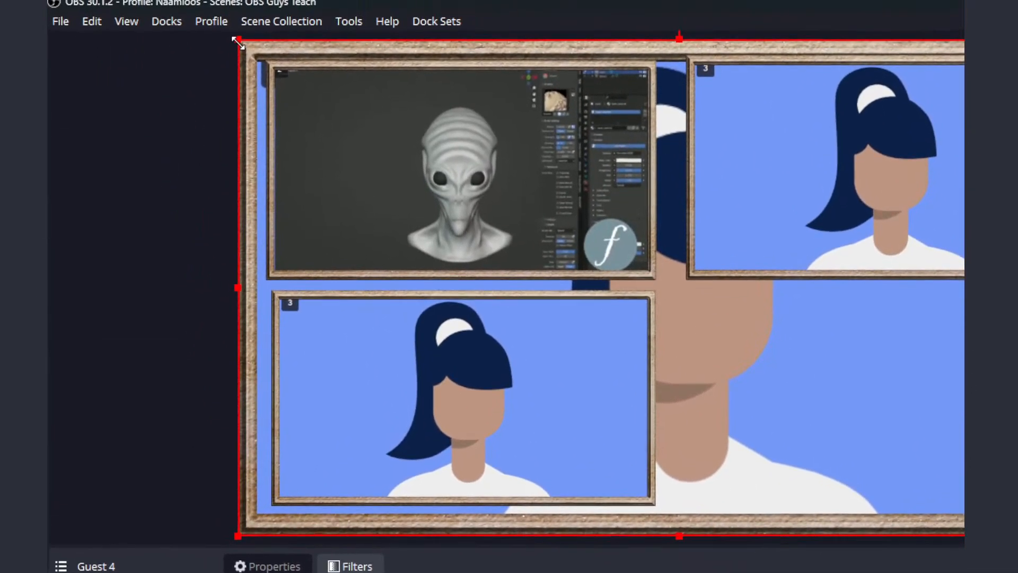
{"action": "left_click_drag", "start_coordinate": [235, 40], "coordinate": [558, 312]}
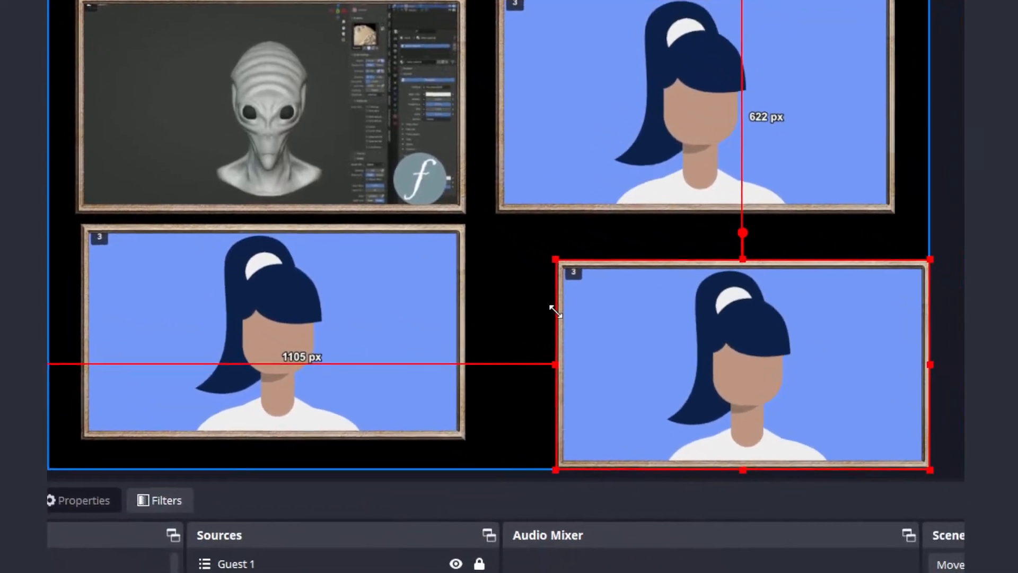
{"action": "left_click_drag", "start_coordinate": [709, 376], "coordinate": [672, 344]}
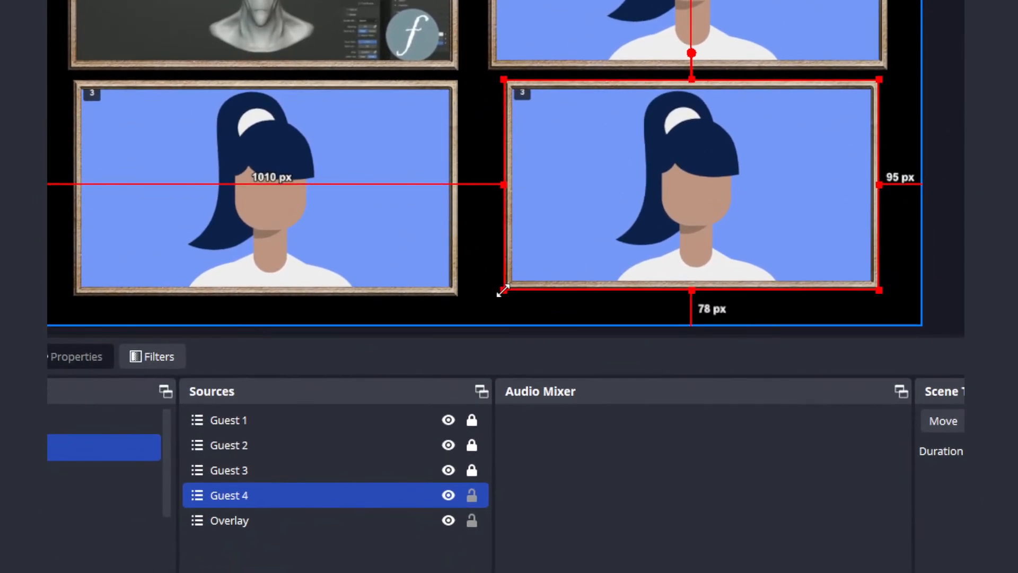
{"action": "left_click_drag", "start_coordinate": [502, 290], "coordinate": [504, 290]}
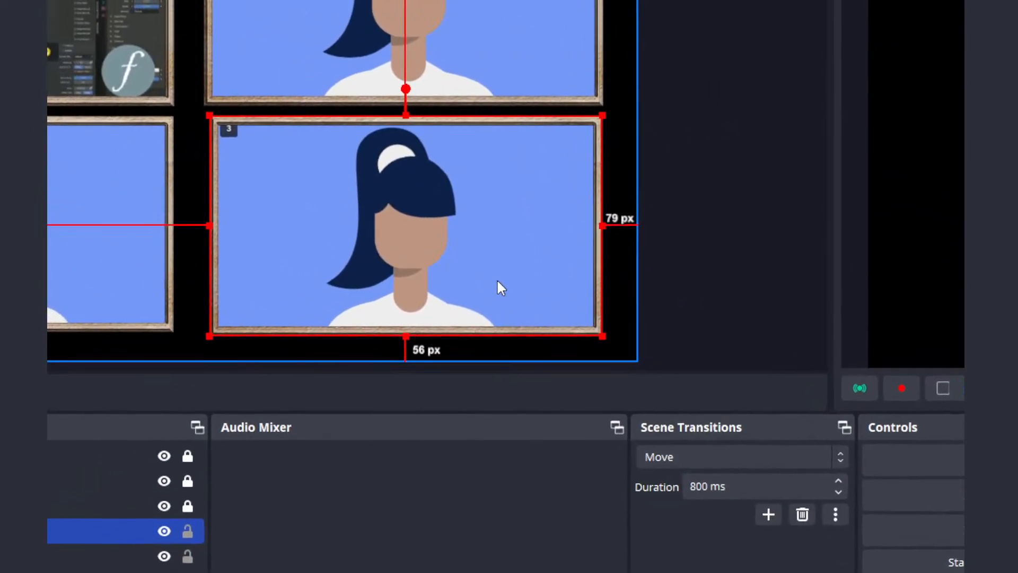
{"action": "left_click_drag", "start_coordinate": [405, 240], "coordinate": [403, 230]}
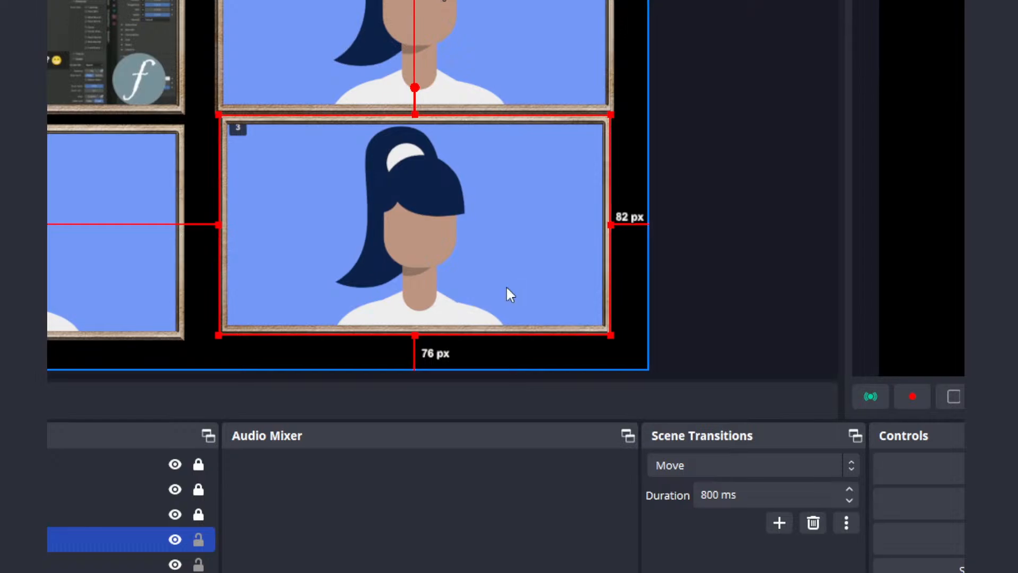
- Nudge Guest 4 down and sideways to line it up with the other frames, 61 px above the canvas's lower edge
{"action": "key", "text": "Down"}
{"action": "key", "text": "Down"}
{"action": "key", "text": "Down"}
{"action": "key", "text": "Down"}
{"action": "key", "text": "Down"}
{"action": "key", "text": "Down"}
{"action": "key", "text": "Down"}
{"action": "key", "text": "Down"}
{"action": "key", "text": "Down"}
{"action": "key", "text": "Down"}
{"action": "key", "text": "Down"}
{"action": "key", "text": "Down"}
{"action": "key", "text": "Down"}
{"action": "key", "text": "Down"}
{"action": "key", "text": "Down"}
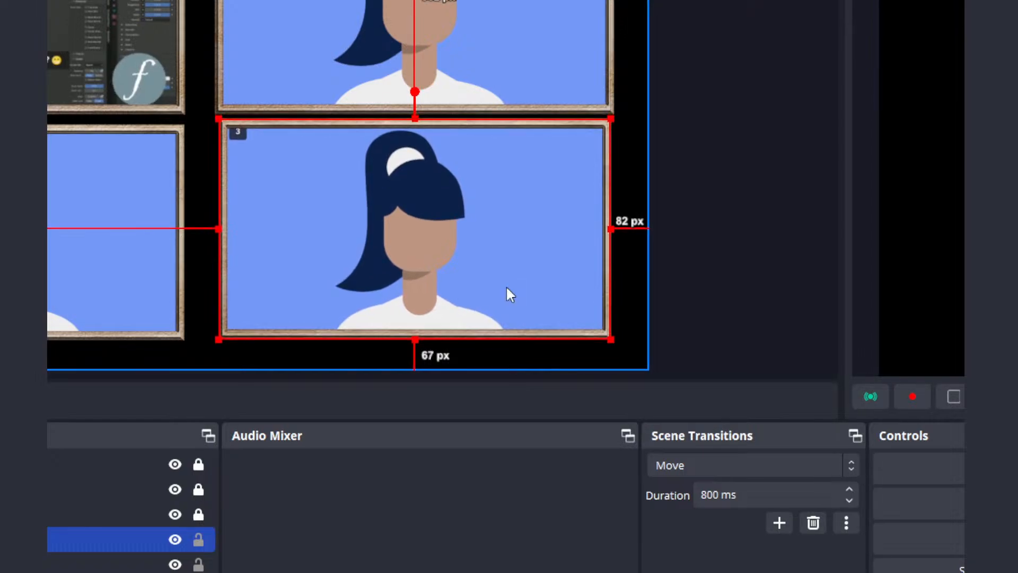
{"action": "key", "text": "Left"}
{"action": "key", "text": "Left"}
{"action": "key", "text": "Left"}
{"action": "key", "text": "Left"}
{"action": "key", "text": "Left"}
{"action": "key", "text": "Left"}
{"action": "key", "text": "Left"}
{"action": "key", "text": "Left"}
{"action": "key", "text": "Left"}
{"action": "key", "text": "Left"}
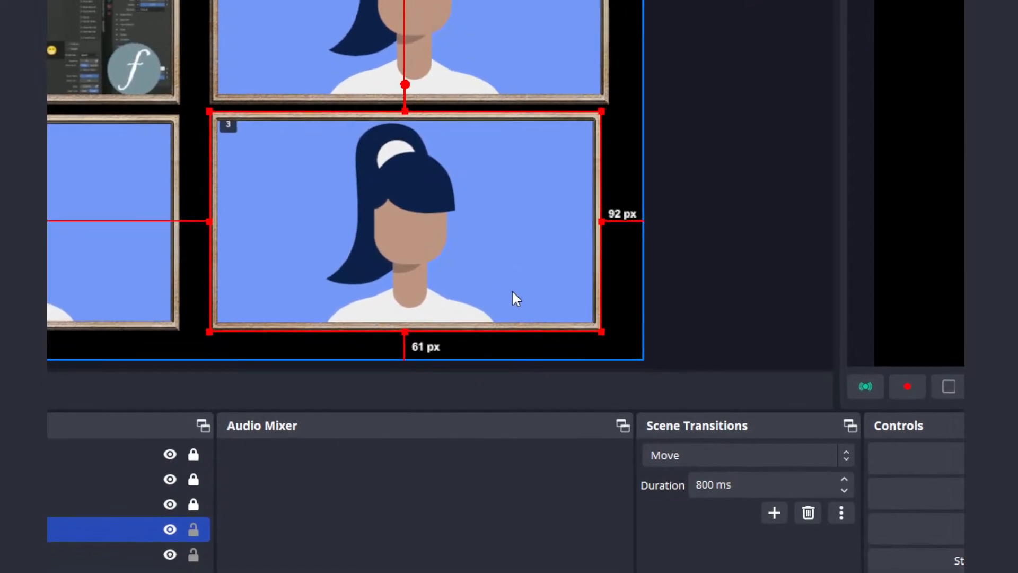
{"action": "key", "text": "Right"}
{"action": "key", "text": "Right"}
{"action": "key", "text": "Right"}
{"action": "key", "text": "Right"}
{"action": "key", "text": "Right"}
{"action": "key", "text": "Right"}
{"action": "key", "text": "Right"}
{"action": "key", "text": "Right"}
{"action": "key", "text": "Right"}
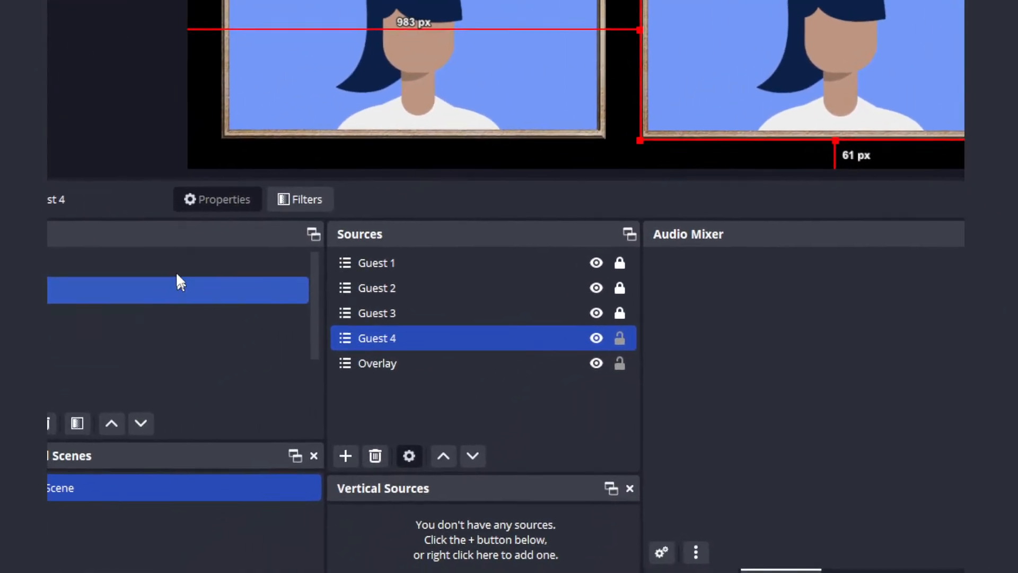
- Delete the Host 1 scene
{"action": "left_click", "coordinate": [219, 282]}
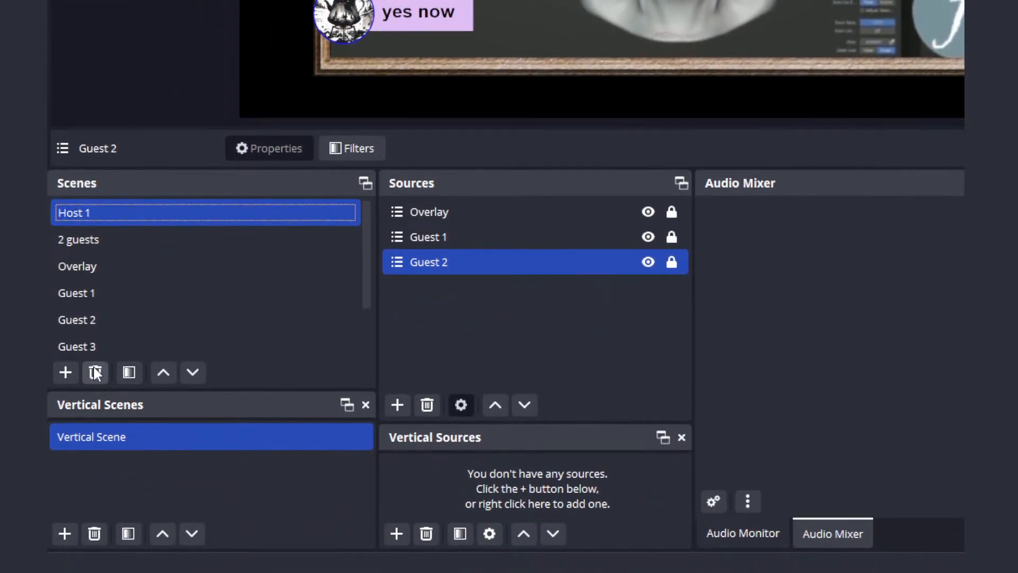
{"action": "left_click", "coordinate": [95, 440]}
{"action": "left_click", "coordinate": [826, 193]}
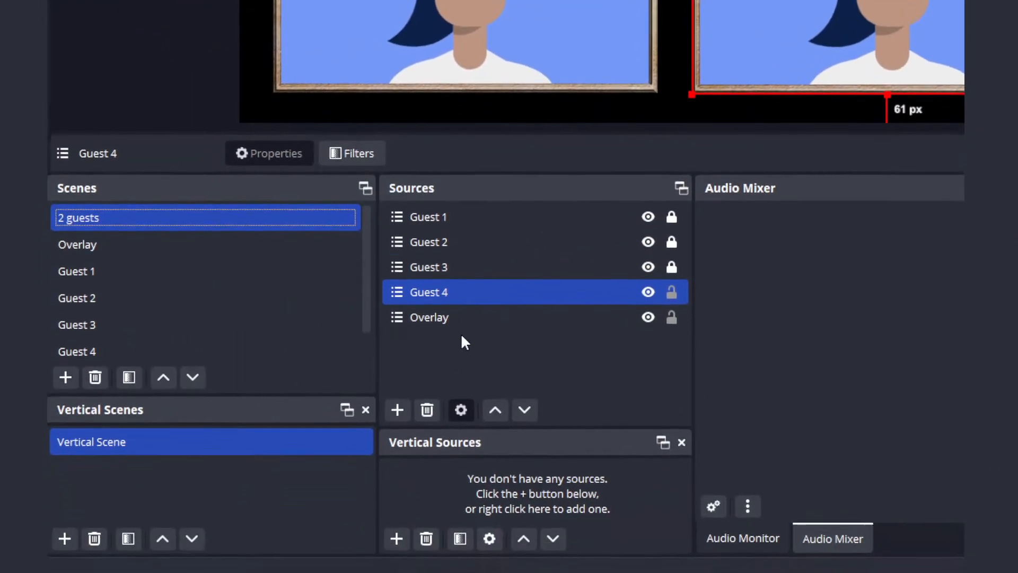
- Move the Overlay source above all the guests in the 2 guests scene's source order
{"action": "left_click", "coordinate": [403, 406], "text": "ctrl"}
{"action": "left_click", "coordinate": [462, 321]}
{"action": "left_click", "coordinate": [485, 403]}
{"action": "left_click", "coordinate": [486, 403]}
{"action": "left_click", "coordinate": [486, 403]}
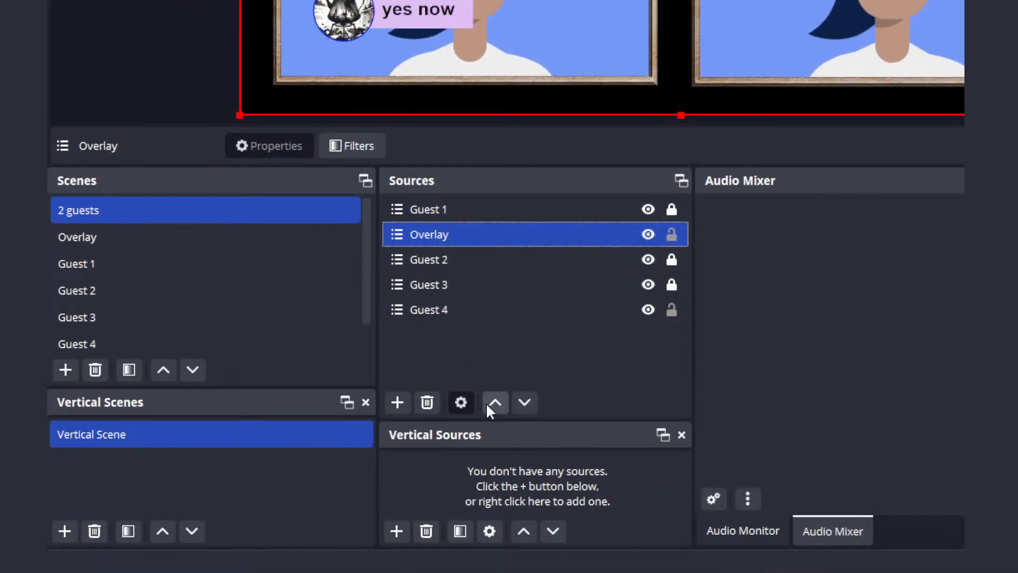
{"action": "left_click", "coordinate": [486, 403]}
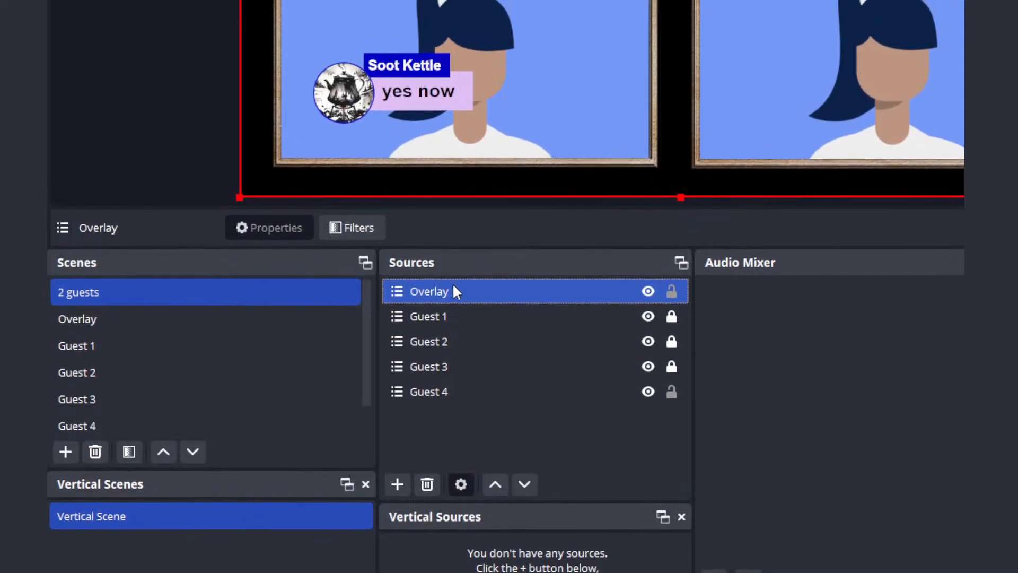
- Shift the Overlay down so its comment overlaps the lower edge of Guest 3's frame, and lock Overlay and Guest 4
{"action": "left_click", "coordinate": [591, 233], "text": "ctrl"}
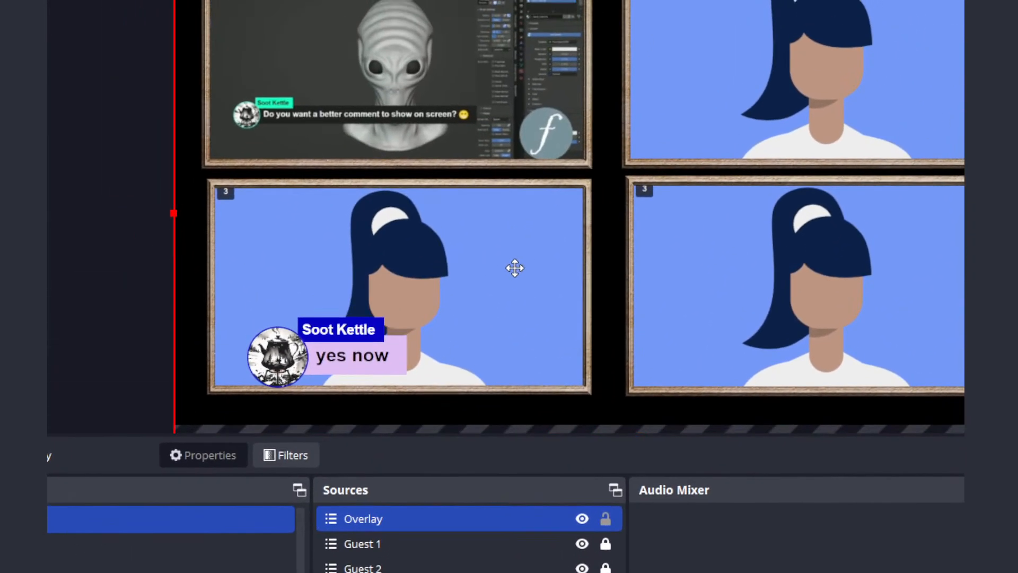
{"action": "left_click_drag", "start_coordinate": [514, 268], "coordinate": [509, 286]}
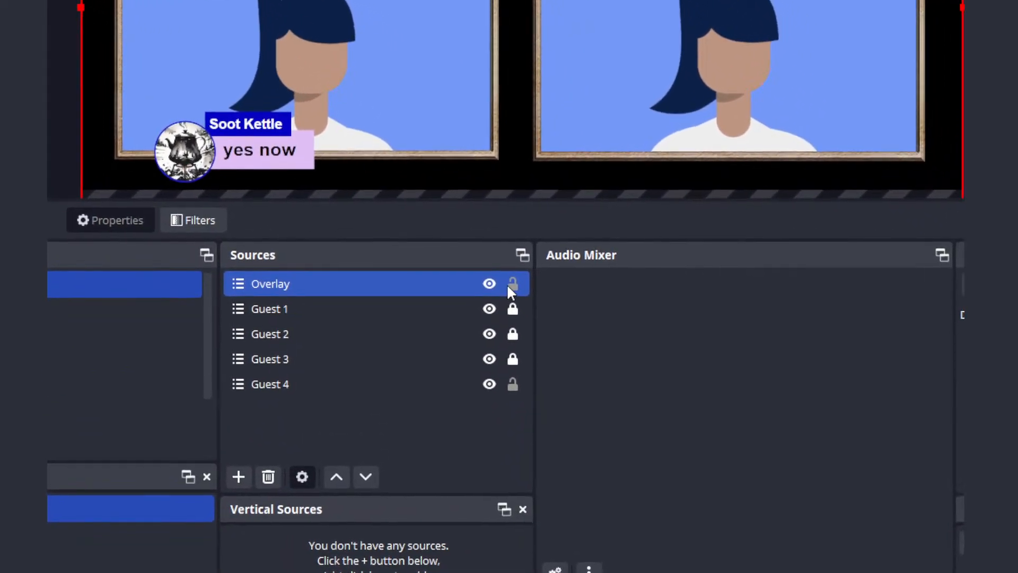
{"action": "left_click", "coordinate": [507, 284]}
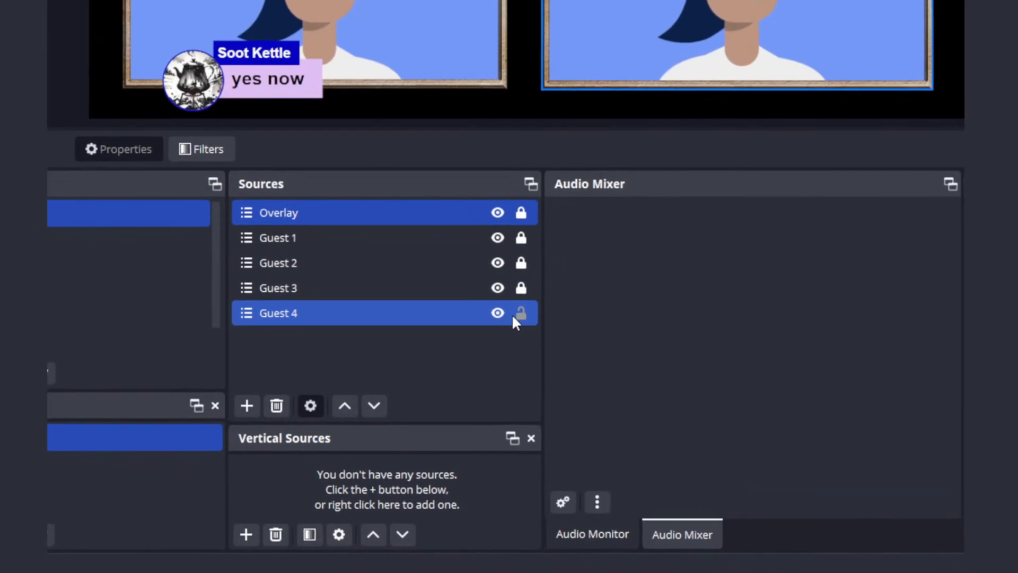
{"action": "left_click", "coordinate": [517, 315]}
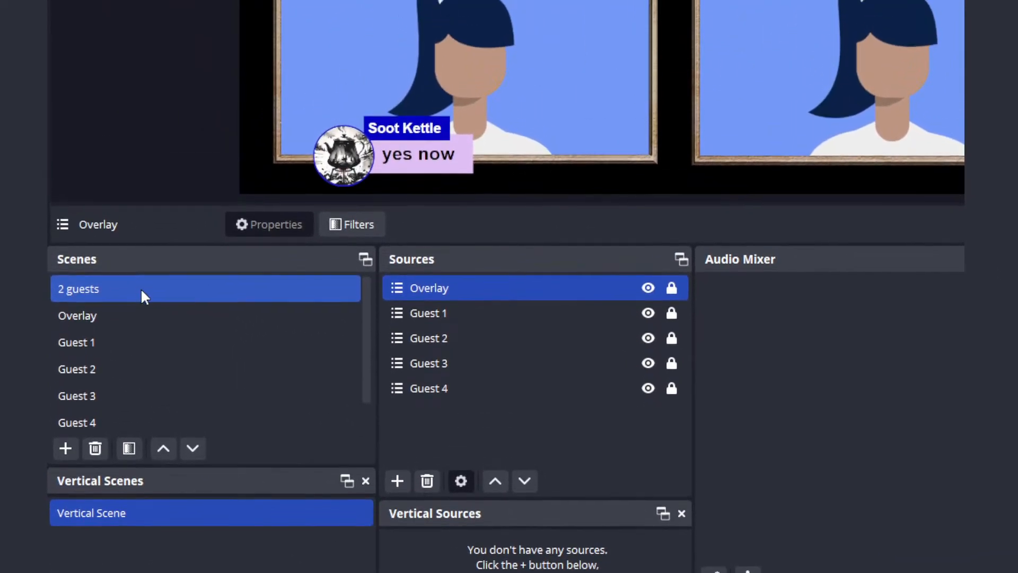
- Duplicate the 2 guests scene as "2 guests 2"
{"action": "right_click", "coordinate": [117, 287]}
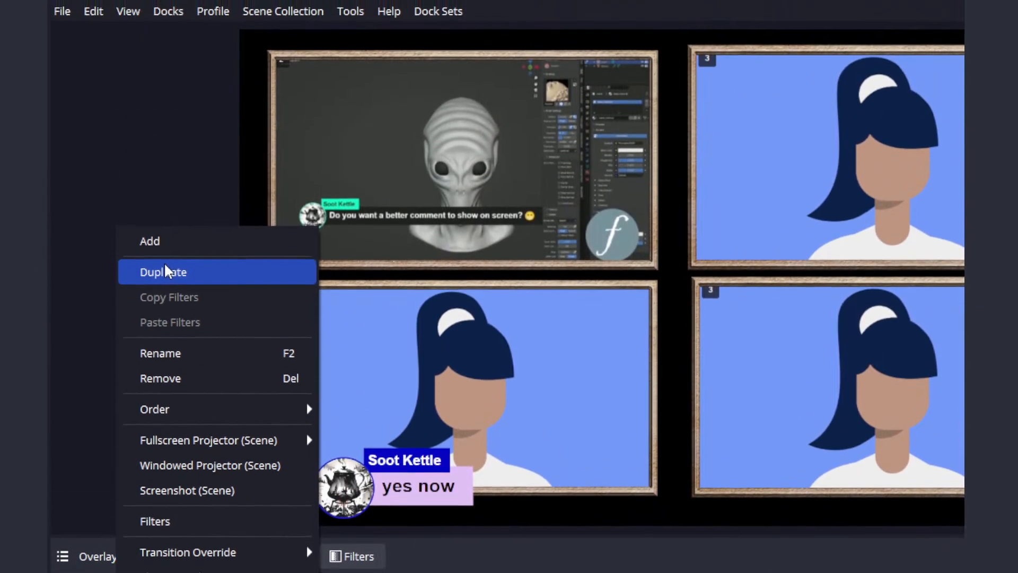
{"action": "left_click", "coordinate": [165, 271]}
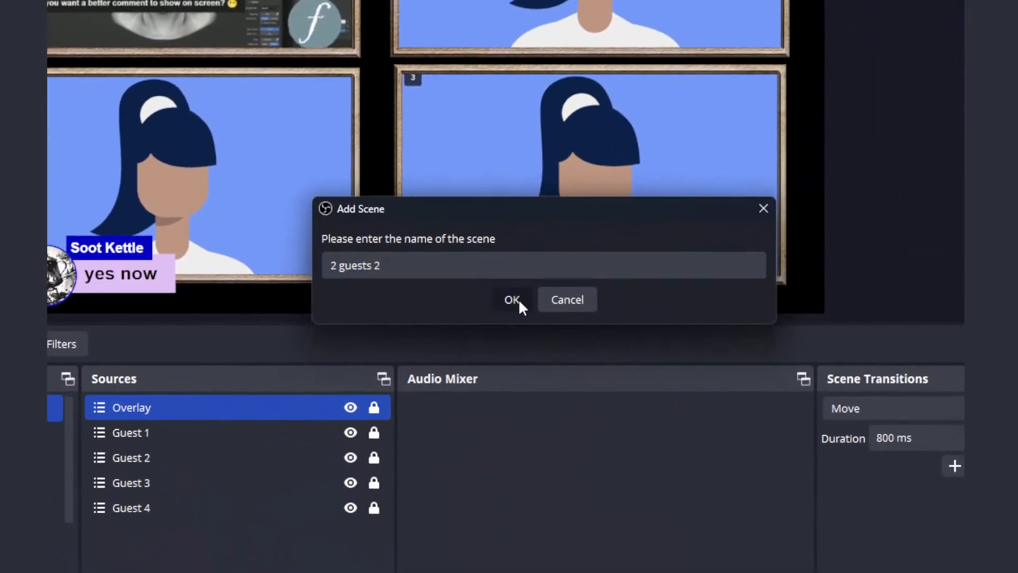
{"action": "left_click", "coordinate": [512, 300]}
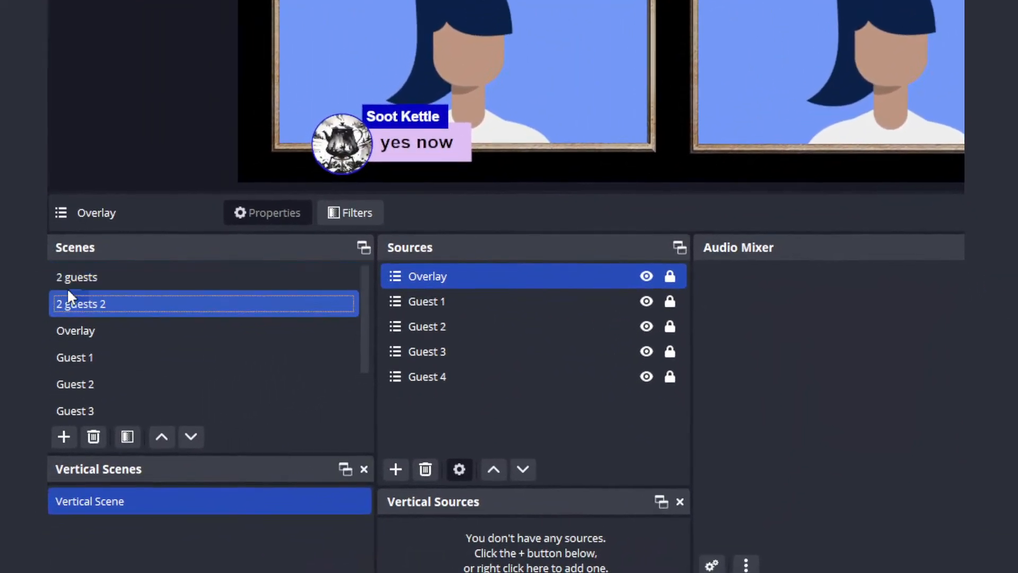
- Rename the original 2 guests scene to "Host"
{"action": "left_click", "coordinate": [78, 281]}
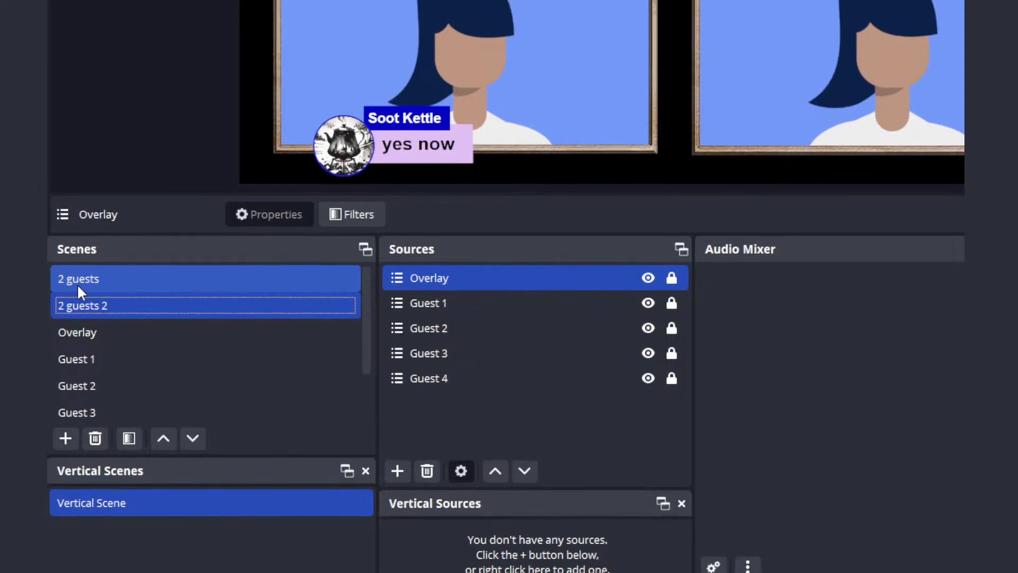
{"action": "right_click", "coordinate": [78, 285]}
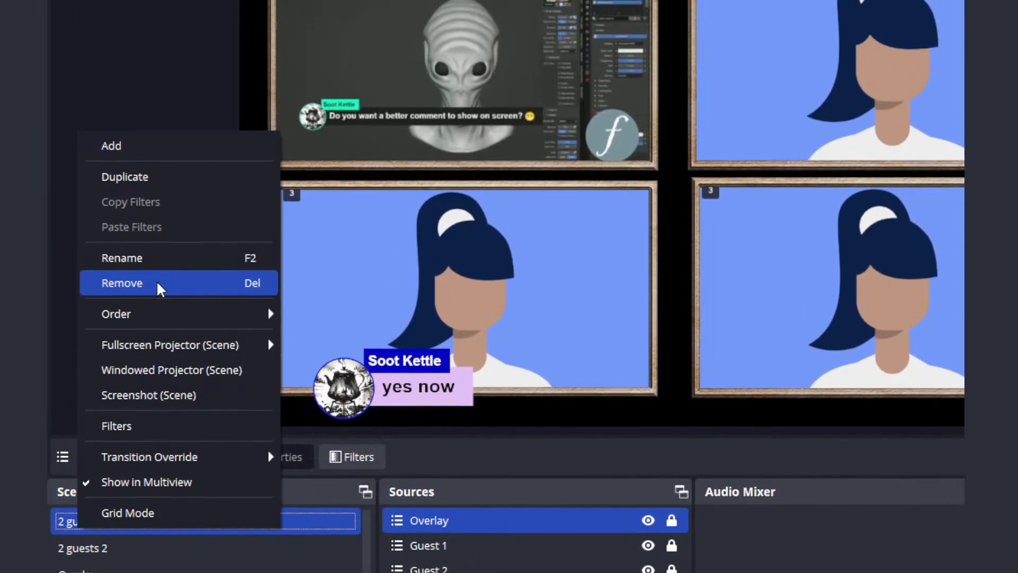
{"action": "left_click", "coordinate": [201, 239]}
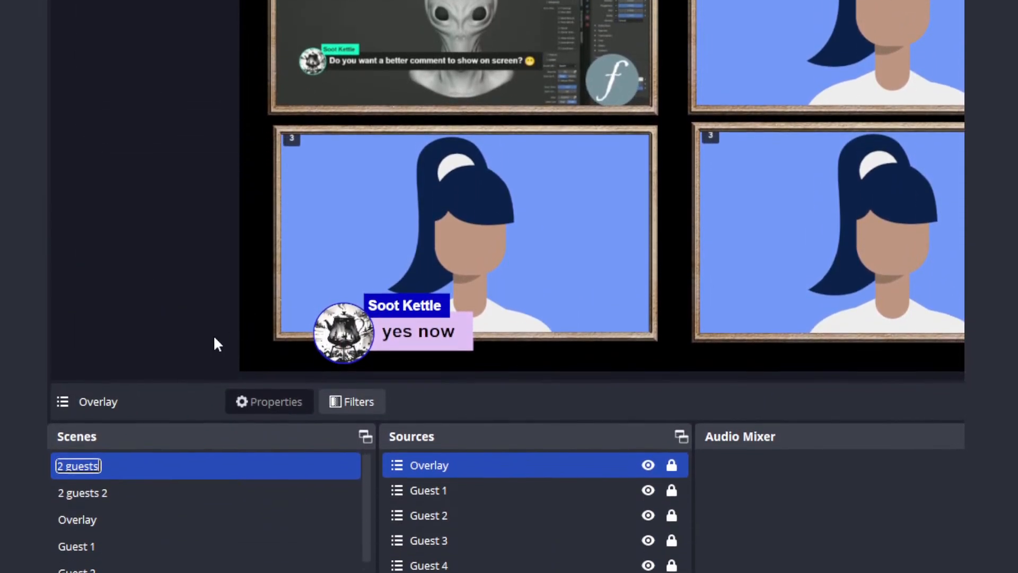
{"action": "type", "text": "Hos"}
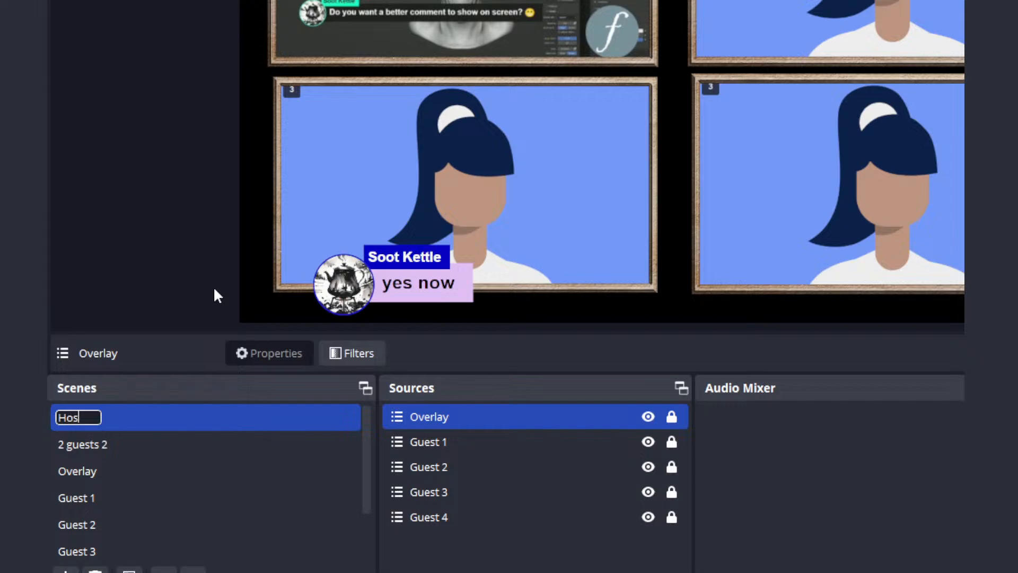
{"action": "type", "text": "t"}
{"action": "key", "text": "Return"}
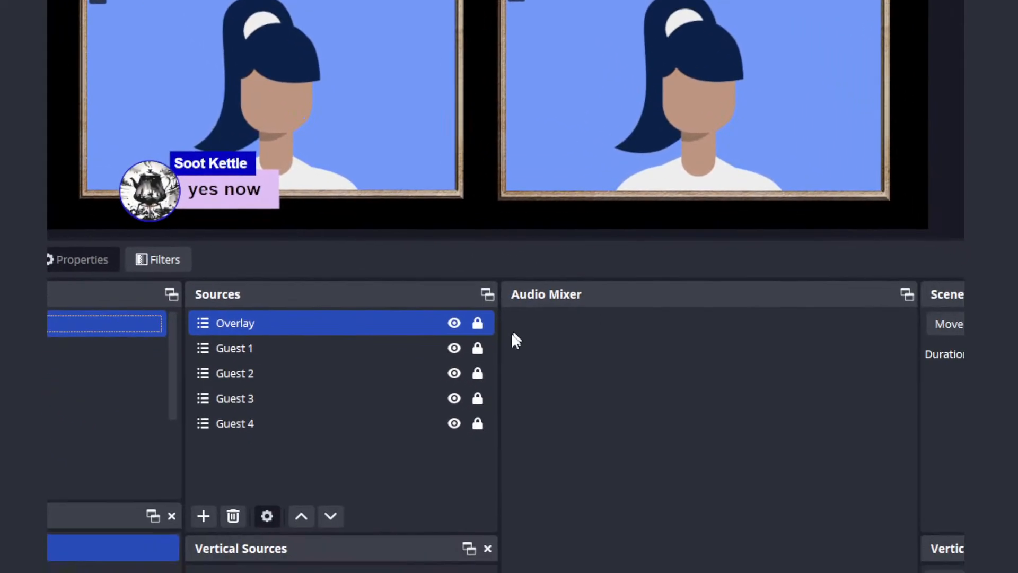
- Unlock Guest 1, Guest 2, Guest 3 and Guest 4 in the Host scene, leaving Overlay locked
{"action": "left_click", "coordinate": [599, 442], "text": "ctrl"}
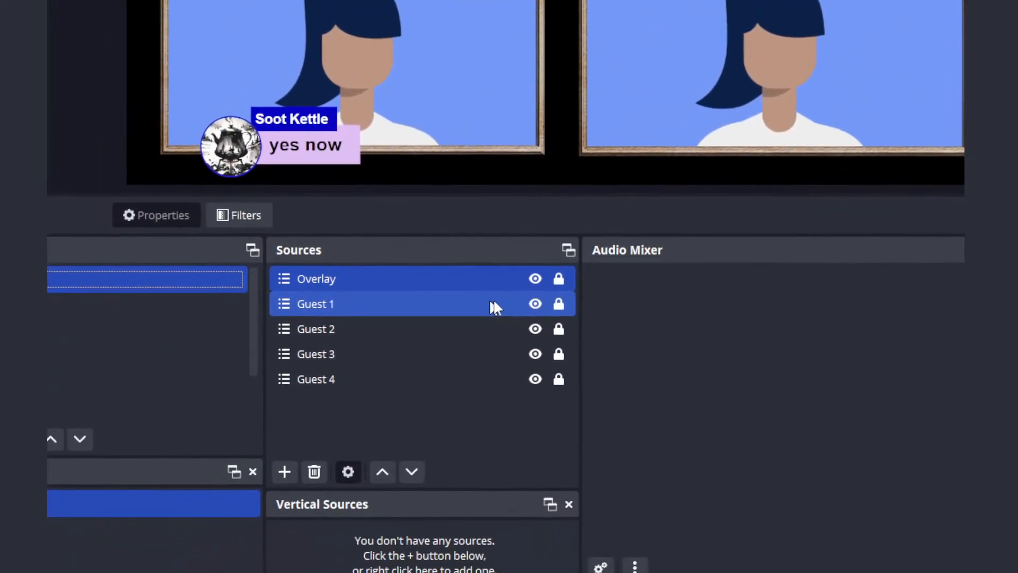
{"action": "left_click", "coordinate": [523, 288]}
{"action": "left_click", "coordinate": [524, 313]}
{"action": "left_click", "coordinate": [523, 338]}
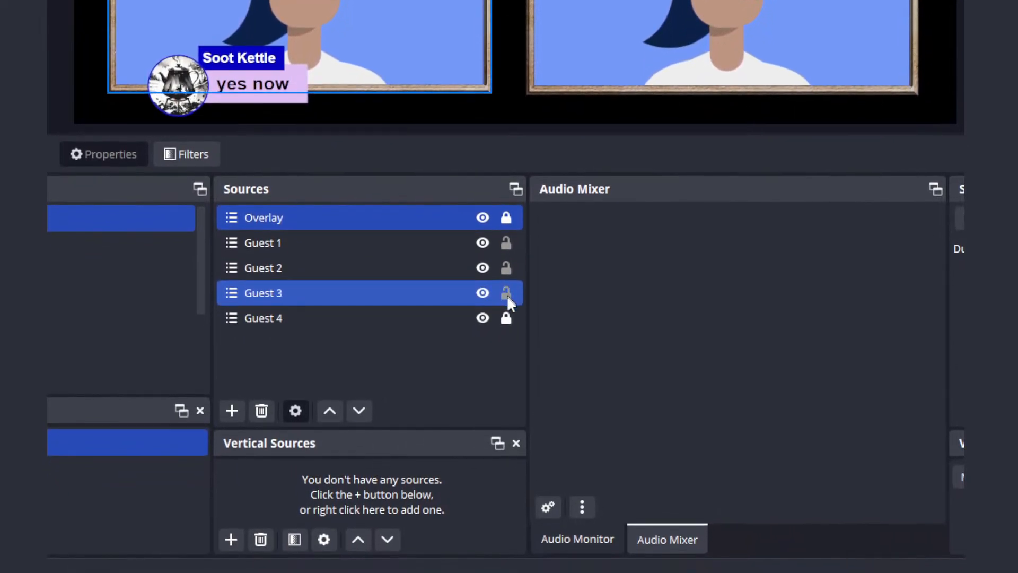
{"action": "left_click", "coordinate": [506, 218]}
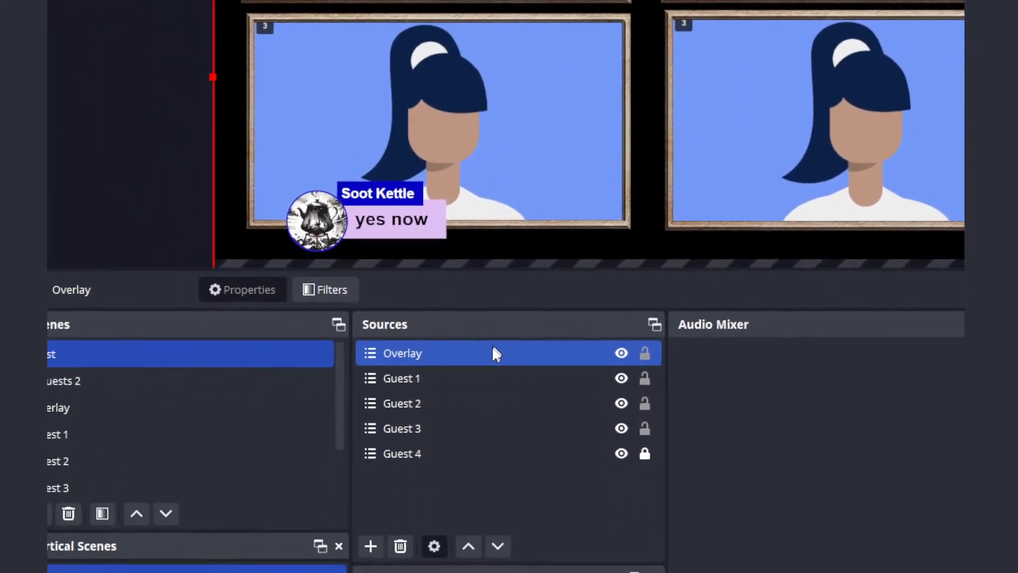
{"action": "left_click", "coordinate": [412, 285]}
{"action": "left_click", "coordinate": [656, 302]}
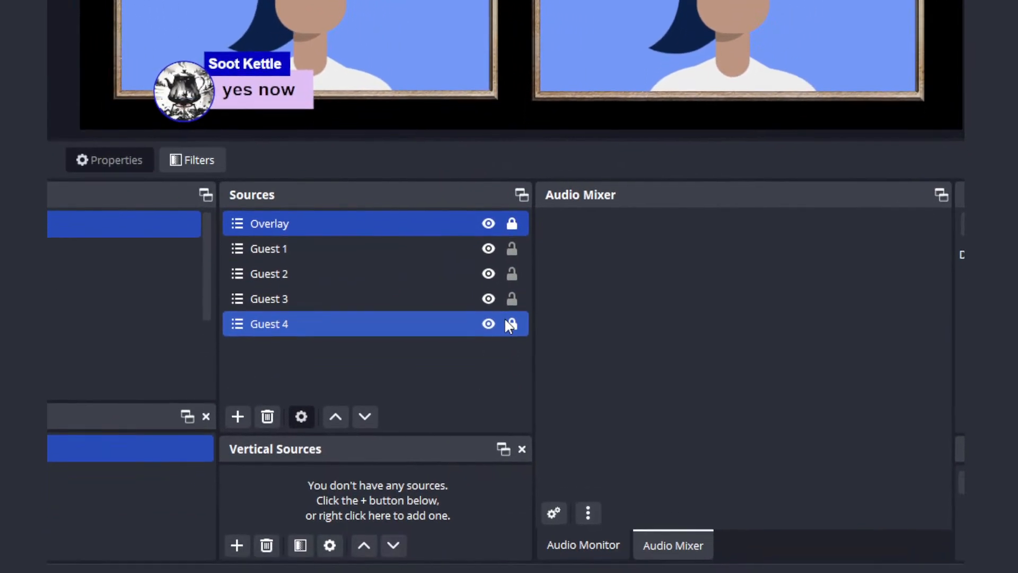
{"action": "left_click", "coordinate": [508, 371]}
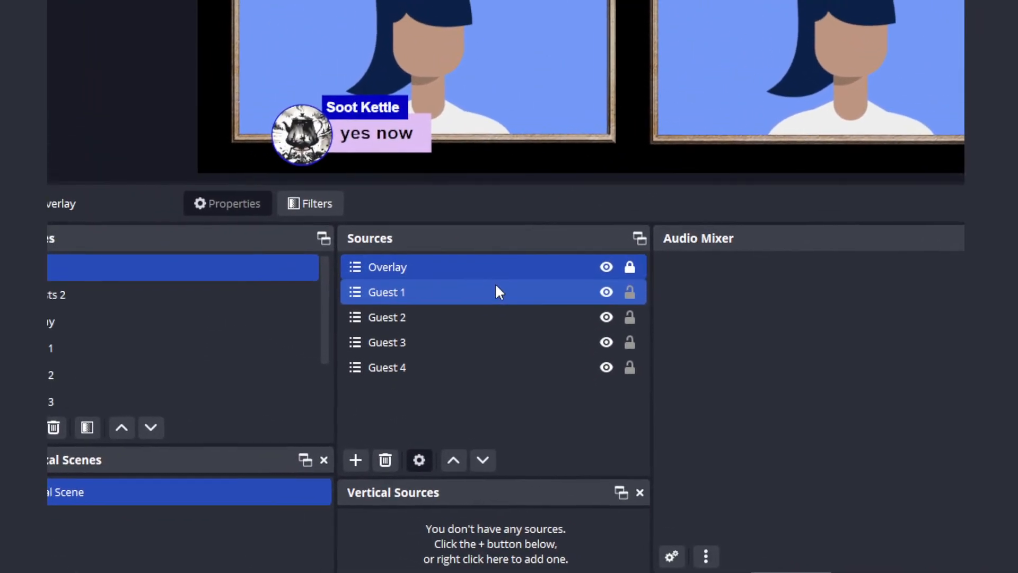
- Enlarge Guest 1 and centre it on the canvas, about 126 px from the upper and lower edges, and lock it
{"action": "left_click", "coordinate": [498, 292]}
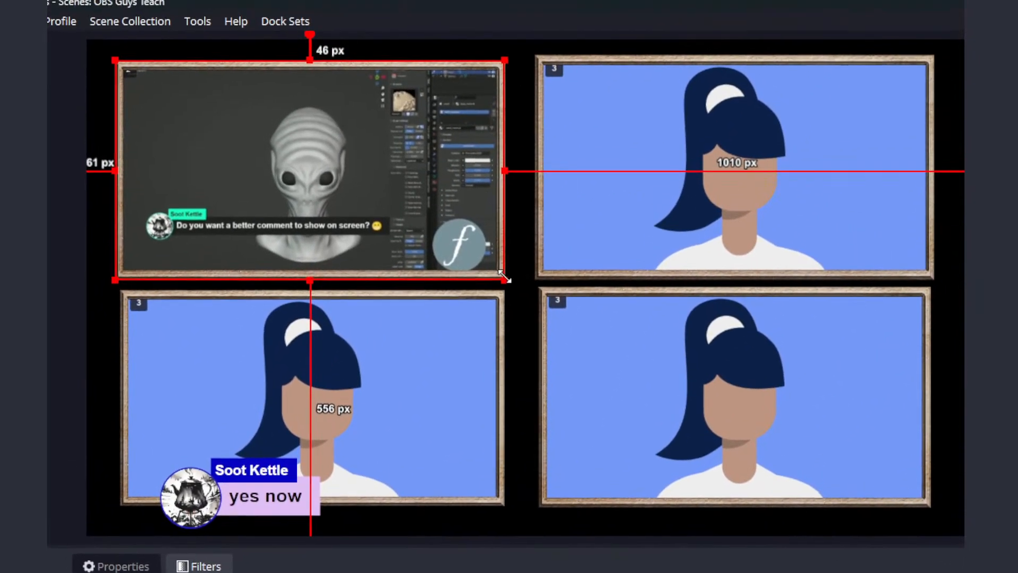
{"action": "left_click_drag", "start_coordinate": [504, 275], "coordinate": [789, 440]}
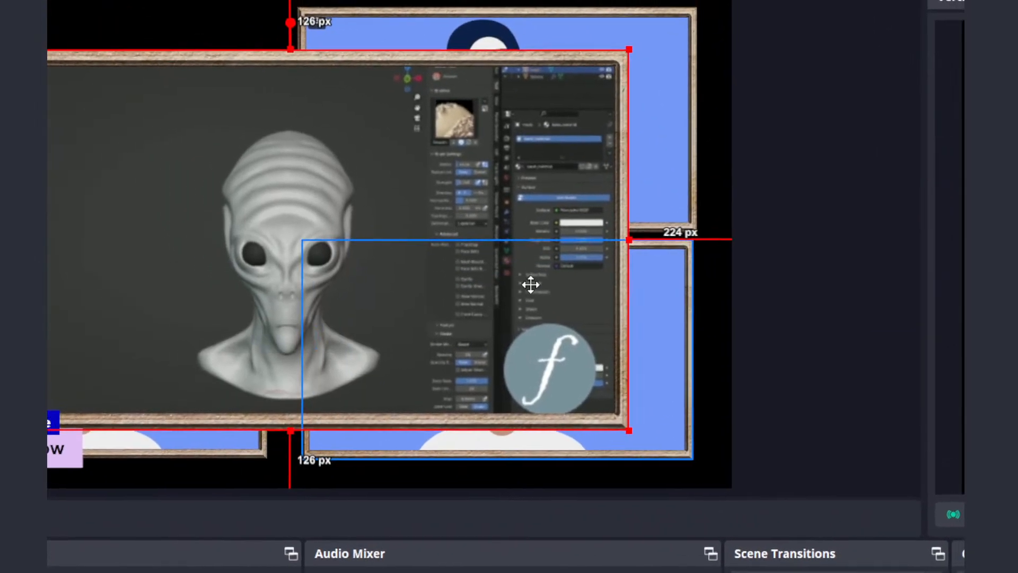
{"action": "left_click_drag", "start_coordinate": [530, 285], "coordinate": [541, 286]}
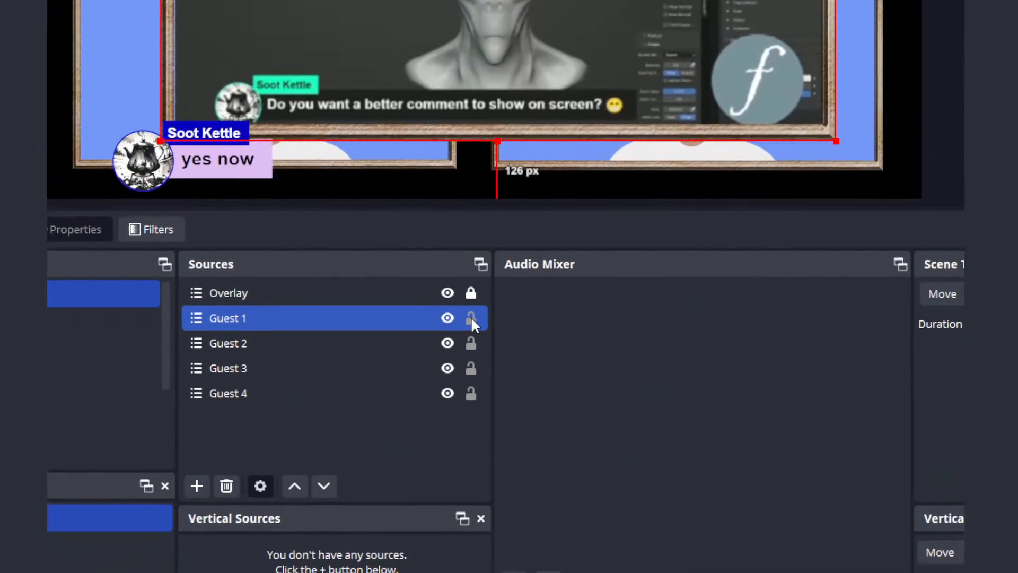
{"action": "left_click", "coordinate": [360, 433]}
- Move Guest 2 behind the enlarged Guest 1, about 321 px above the canvas's lower edge, and lock it
{"action": "left_click", "coordinate": [361, 459]}
{"action": "left_click", "coordinate": [503, 288]}
{"action": "left_click", "coordinate": [460, 289]}
{"action": "left_click_drag", "start_coordinate": [664, 9], "coordinate": [415, 227]}
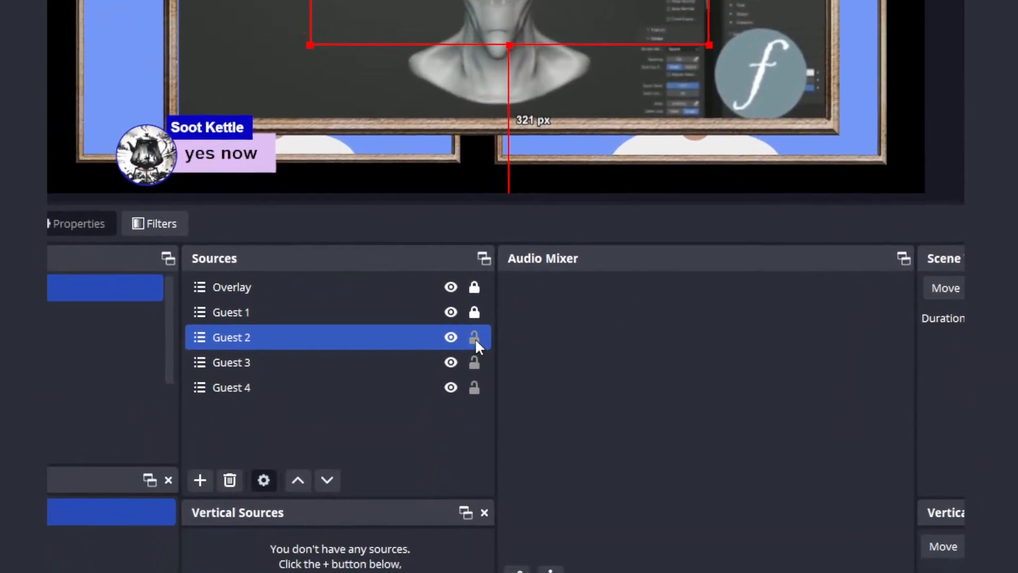
{"action": "left_click", "coordinate": [473, 341]}
- Move Guest 3 behind the enlarged Guest 1 and lock it in place
{"action": "left_click", "coordinate": [458, 322]}
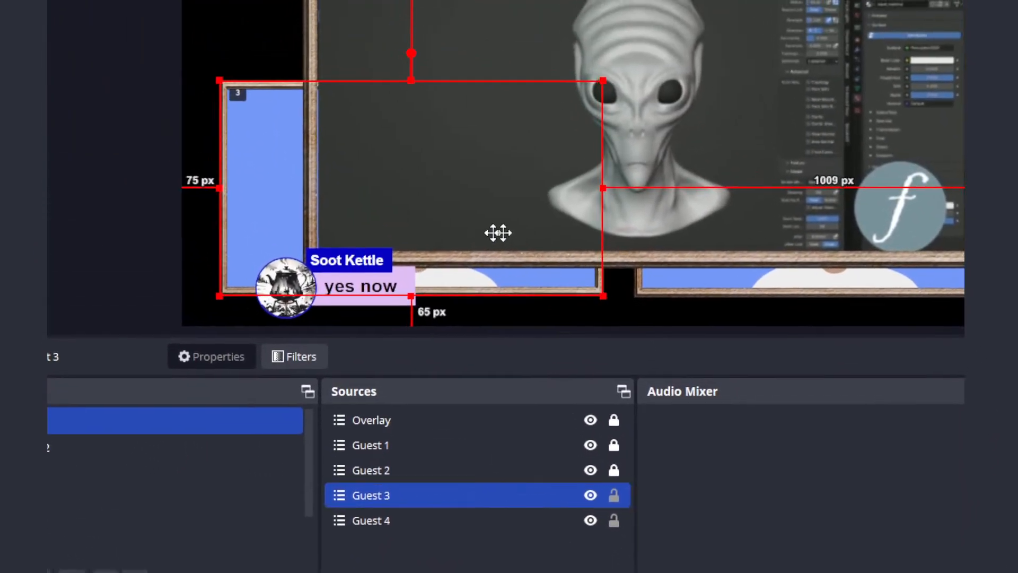
{"action": "left_click_drag", "start_coordinate": [374, 56], "coordinate": [553, 246]}
{"action": "left_click", "coordinate": [487, 329]}
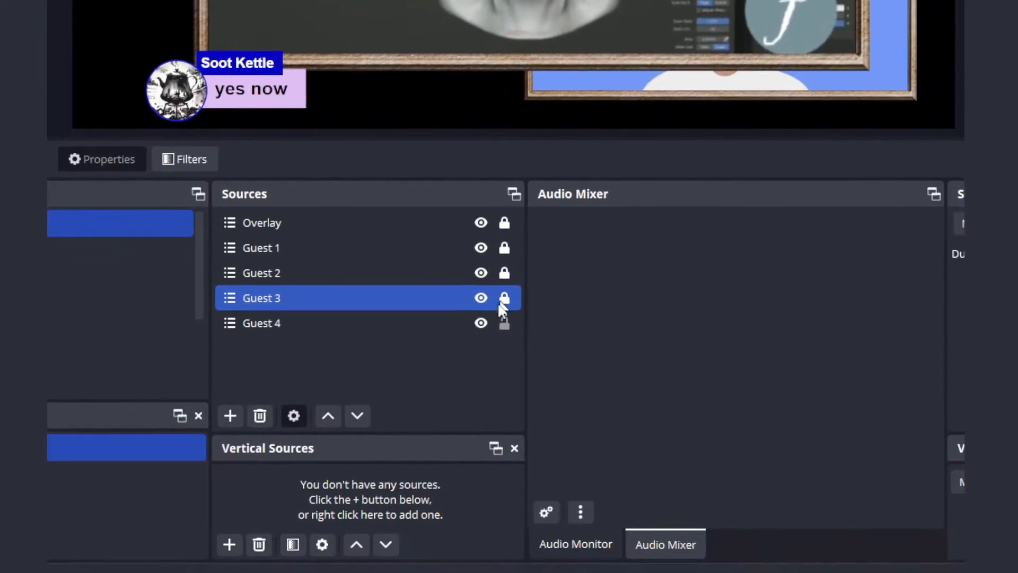
- Move Guest 4 behind the enlarged Guest 1, about 276 px above the canvas's lower edge, and lock it
{"action": "left_click", "coordinate": [471, 316]}
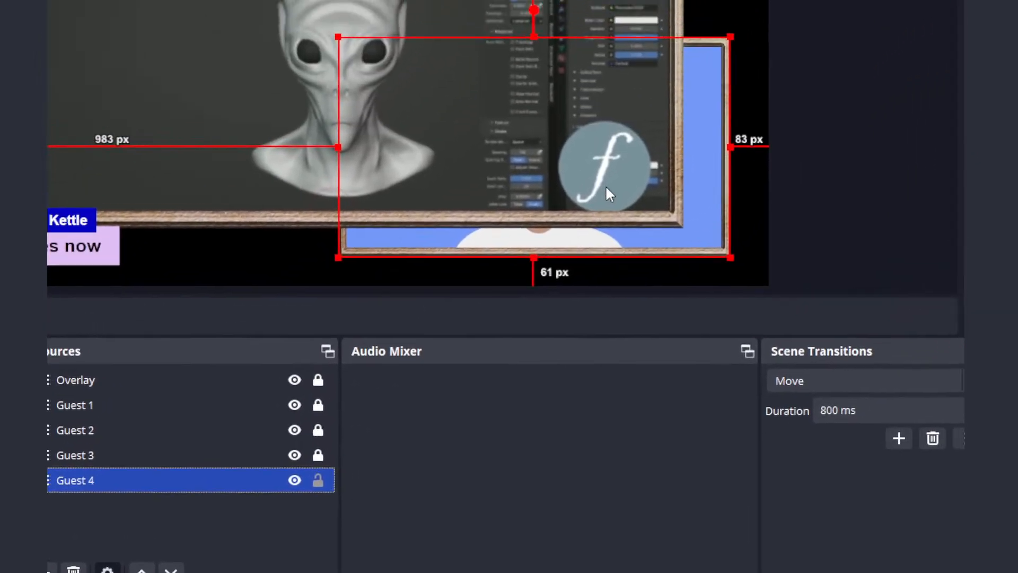
{"action": "left_click_drag", "start_coordinate": [605, 186], "coordinate": [415, 80]}
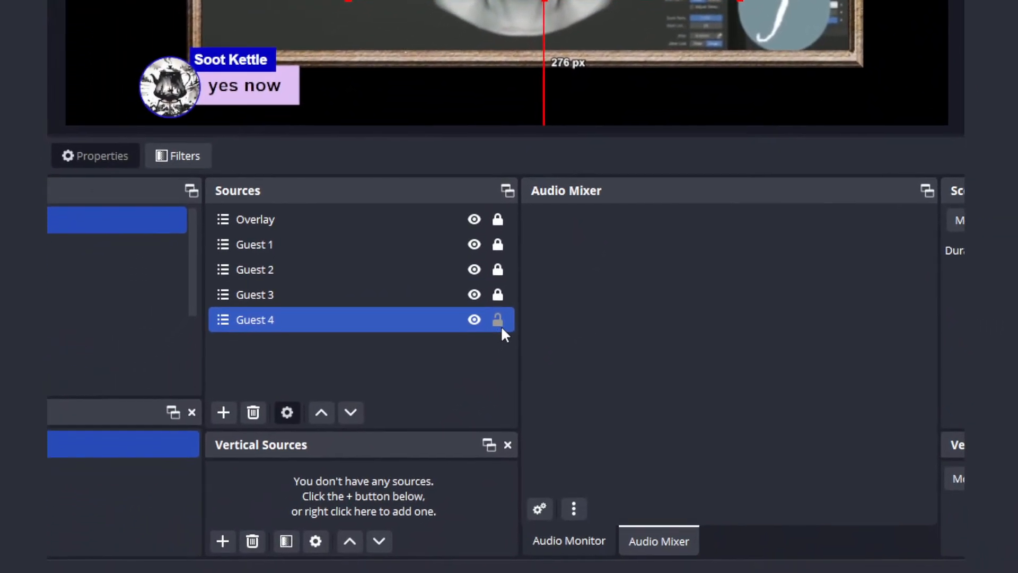
{"action": "left_click", "coordinate": [463, 362]}
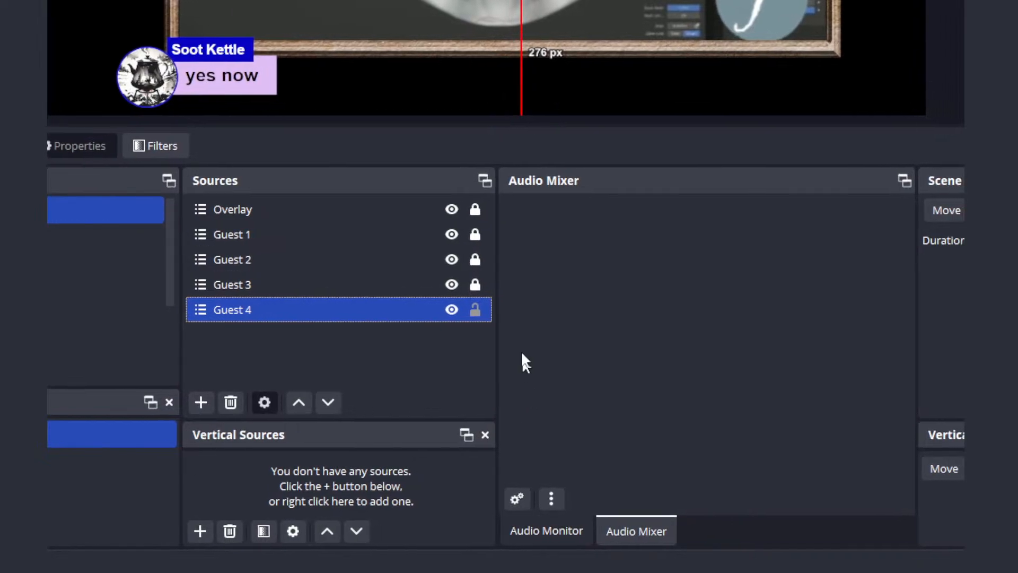
{"action": "left_click", "coordinate": [490, 310]}
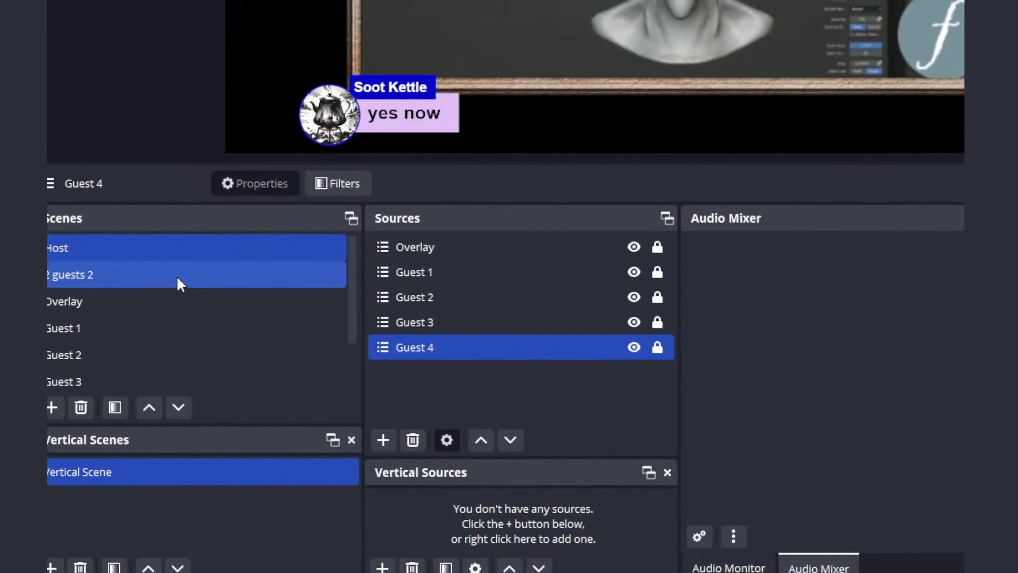
- Switch back and forth between the Host and 2 guests 2 scenes to examine the transition between their layouts
{"action": "left_click", "coordinate": [11, 239]}
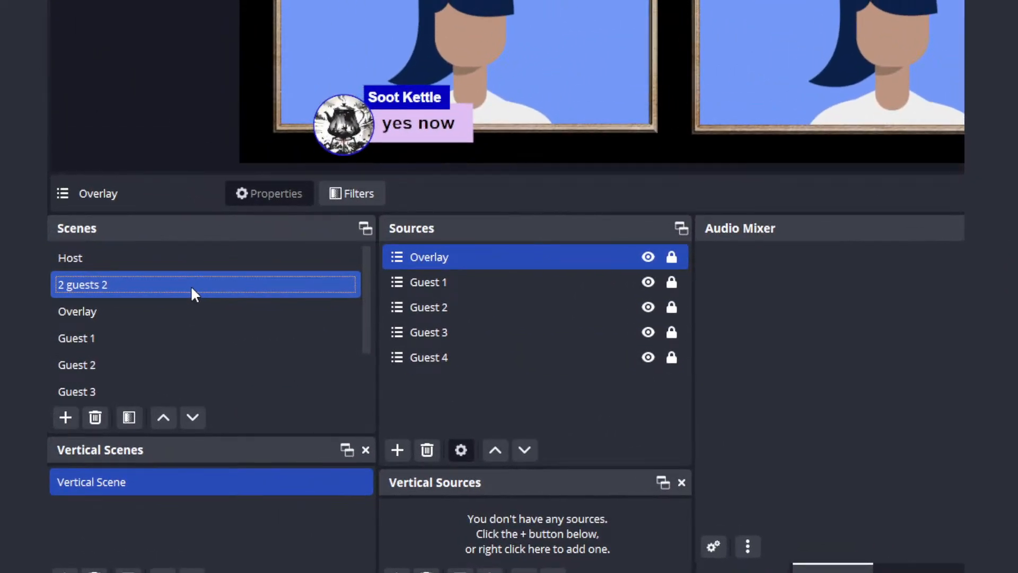
{"action": "key", "text": "Up"}
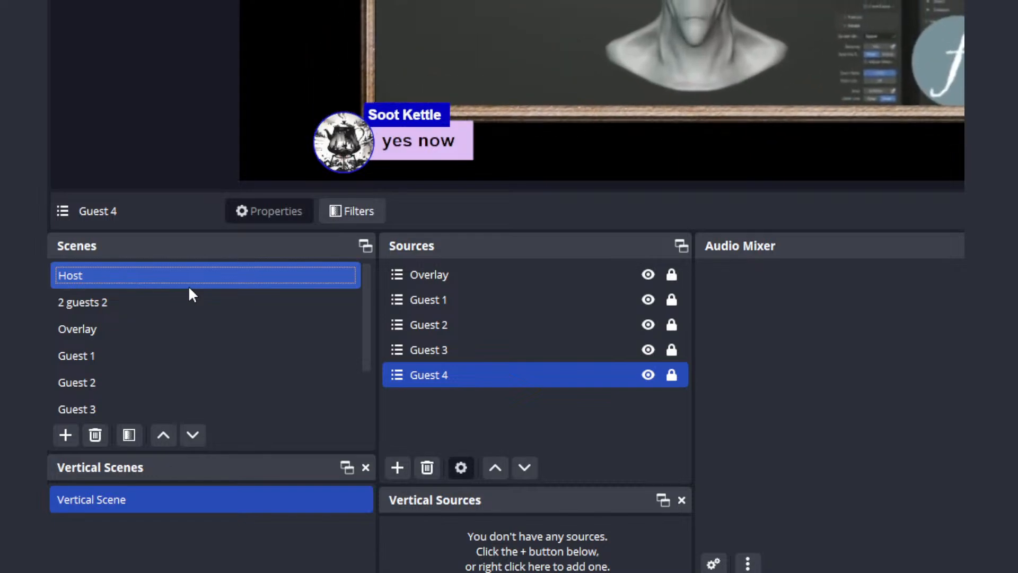
{"action": "left_click", "coordinate": [190, 301]}
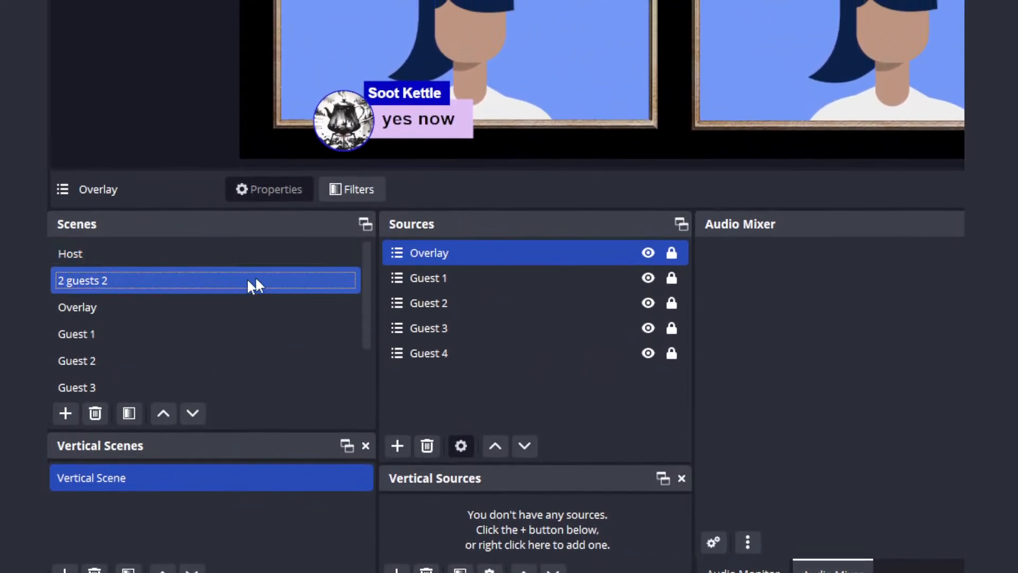
- Rename the 2 guests 2 scene as 4 guests
{"action": "right_click", "coordinate": [171, 285]}
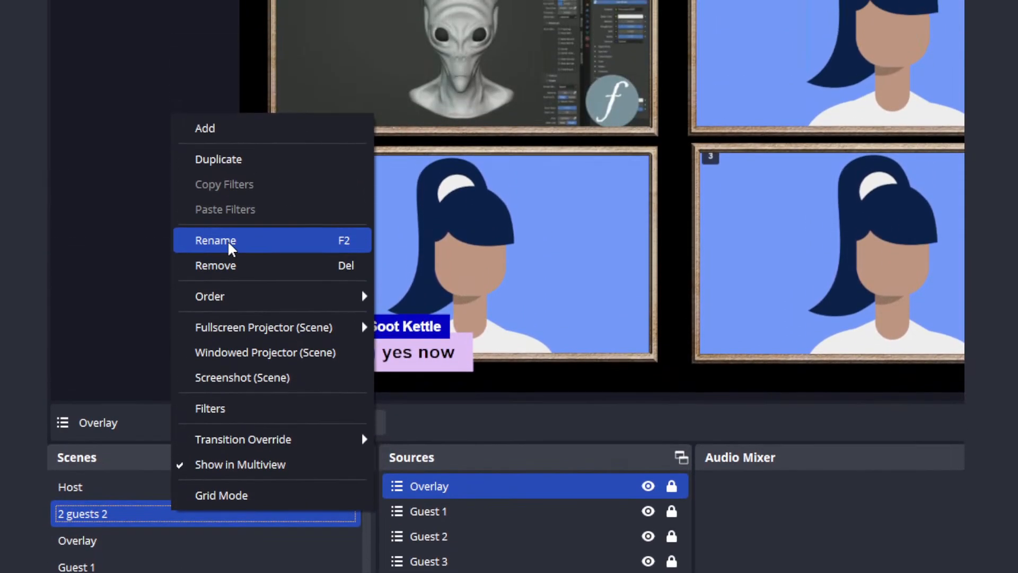
{"action": "left_click", "coordinate": [204, 14]}
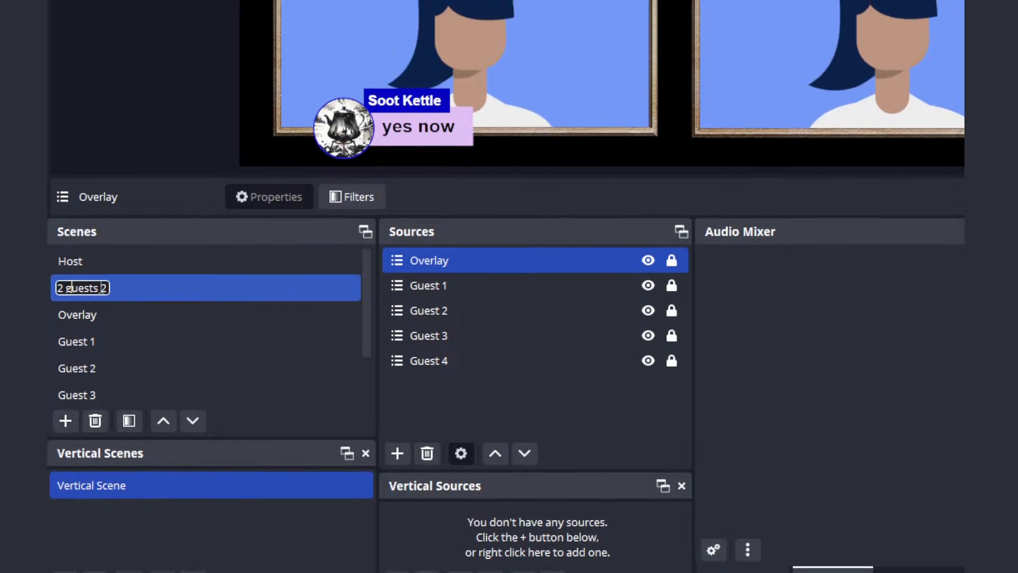
{"action": "key", "text": "BackSpace"}
{"action": "key", "text": "BackSpace"}
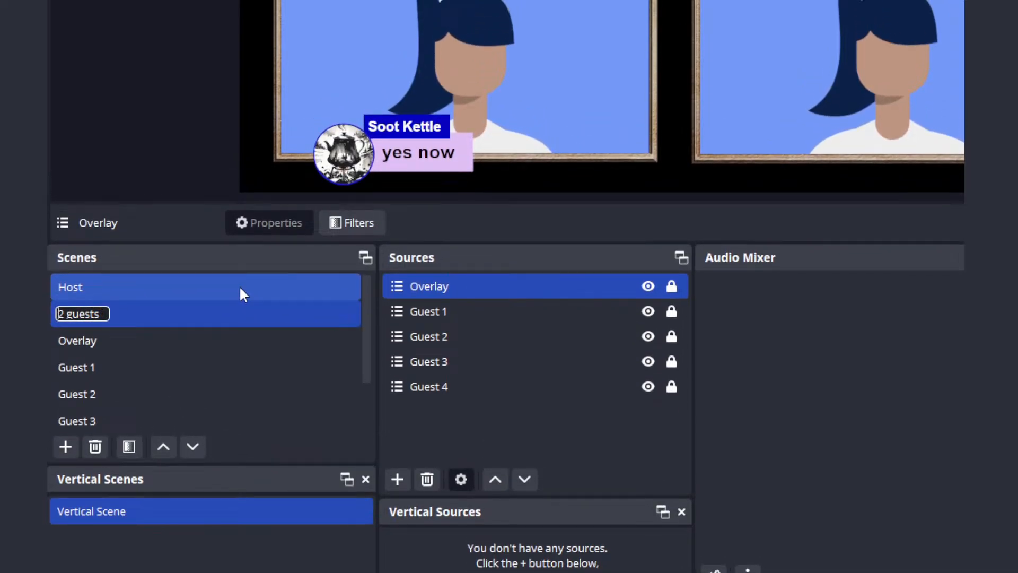
{"action": "key", "text": "Home"}
{"action": "key", "text": "Delete"}
{"action": "type", "text": "4"}
{"action": "key", "text": "Return"}
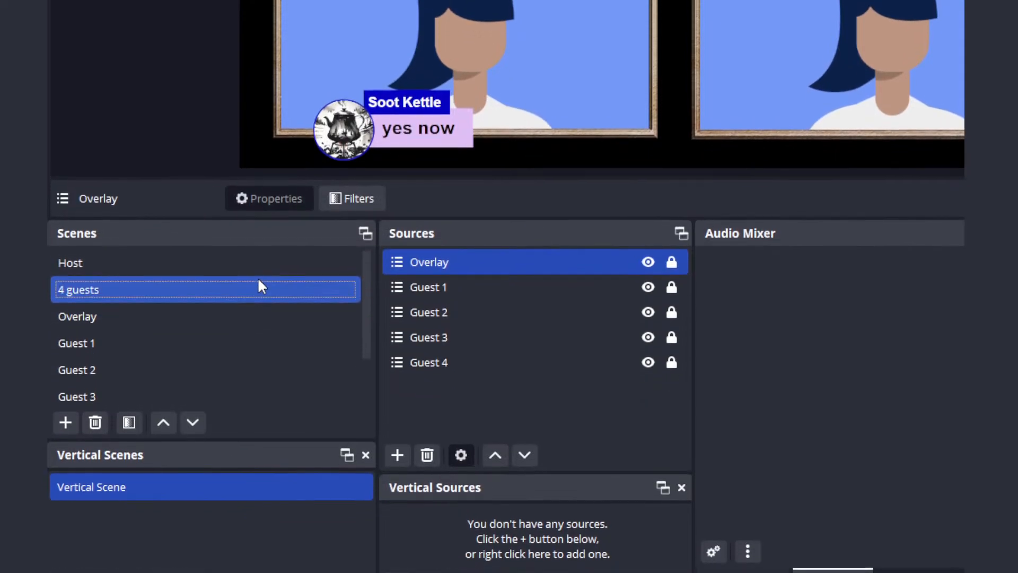
- Duplicate the 4 guests scene as 3 guests and place the copy above 4 guests in the scene order
{"action": "right_click", "coordinate": [261, 286]}
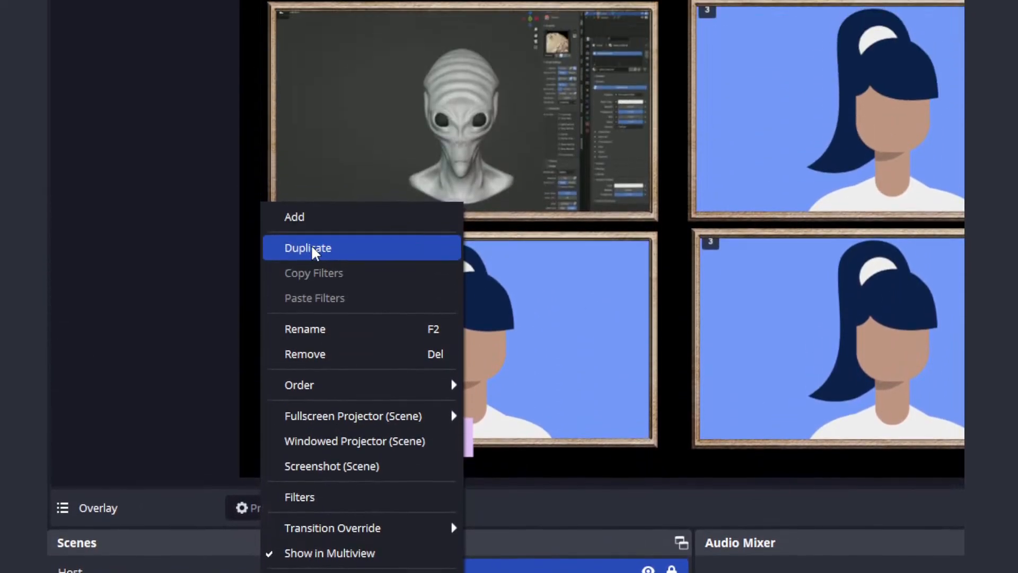
{"action": "left_click", "coordinate": [310, 247]}
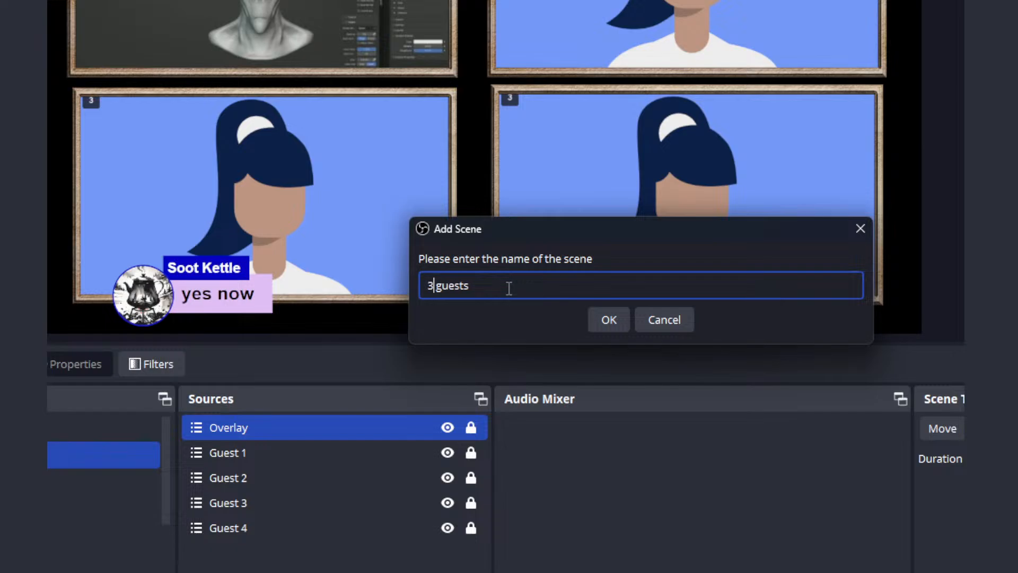
{"action": "key", "text": "Return"}
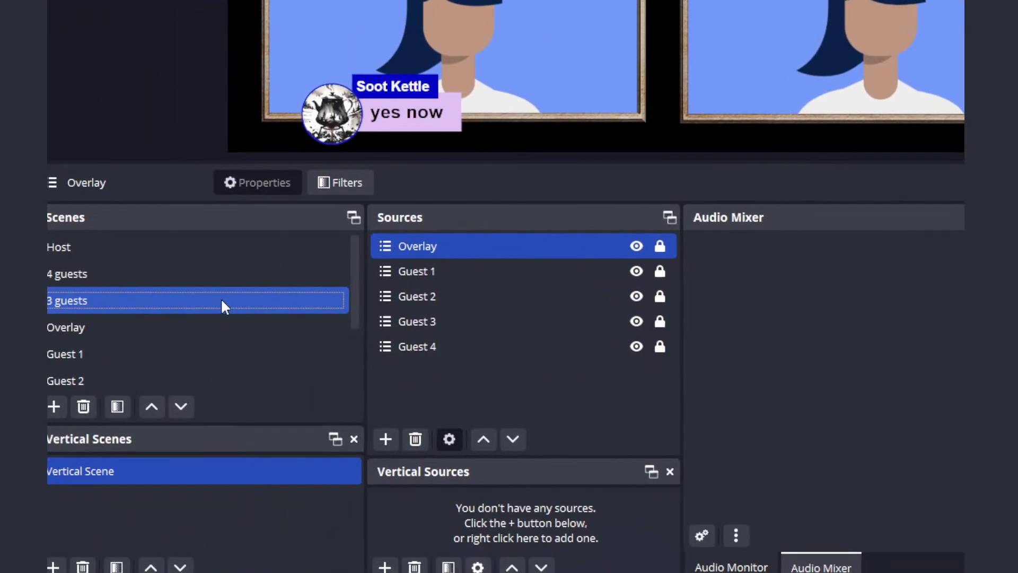
{"action": "right_click", "coordinate": [32, 482]}
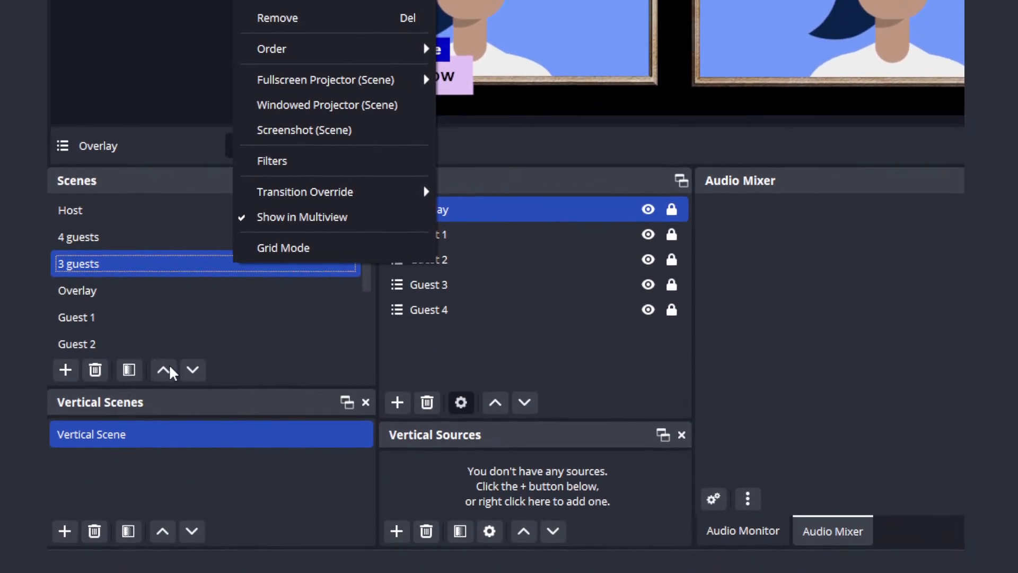
{"action": "left_click", "coordinate": [167, 370]}
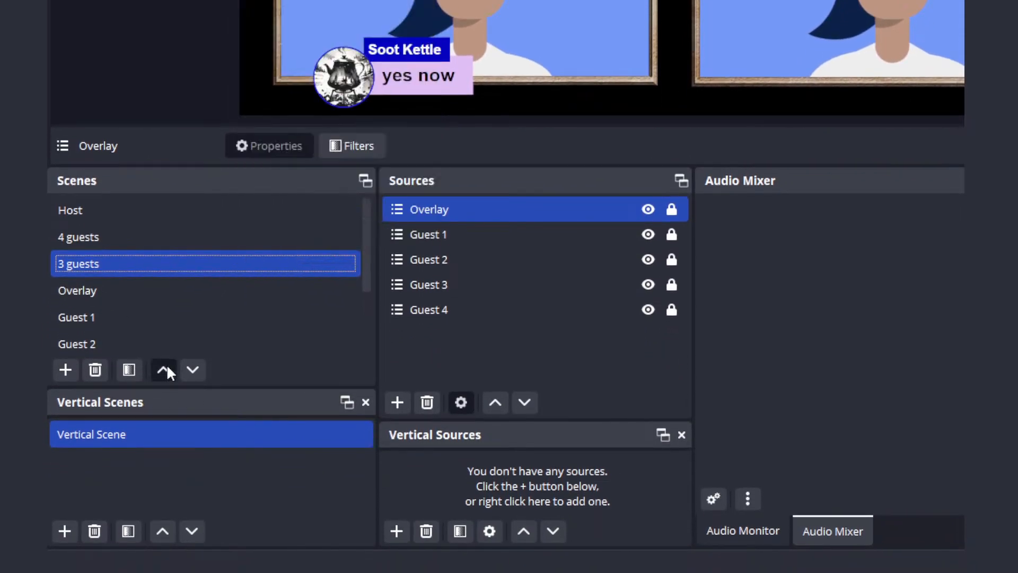
{"action": "left_click", "coordinate": [166, 370]}
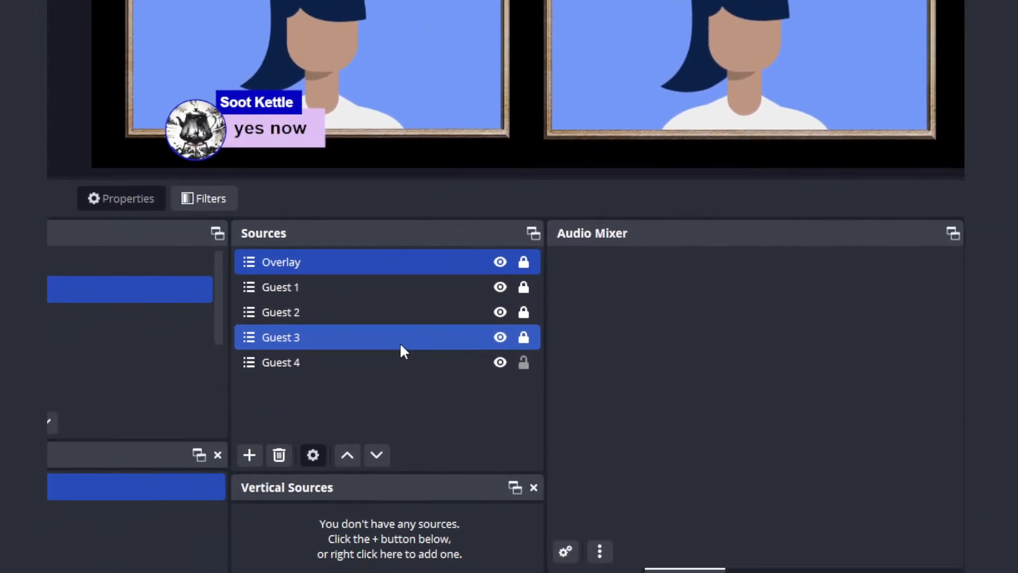
- Shrink Guest 4 in the 3 guests scene and move it partly behind Guest 3, about 109 px above the canvas's lower edge
{"action": "left_click", "coordinate": [400, 362]}
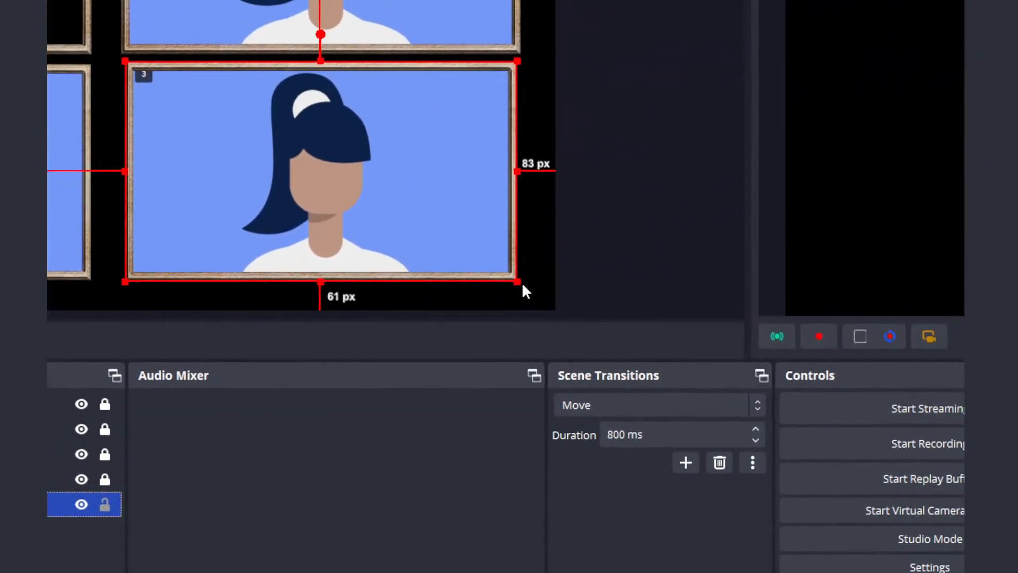
{"action": "left_click_drag", "start_coordinate": [521, 284], "coordinate": [427, 185]}
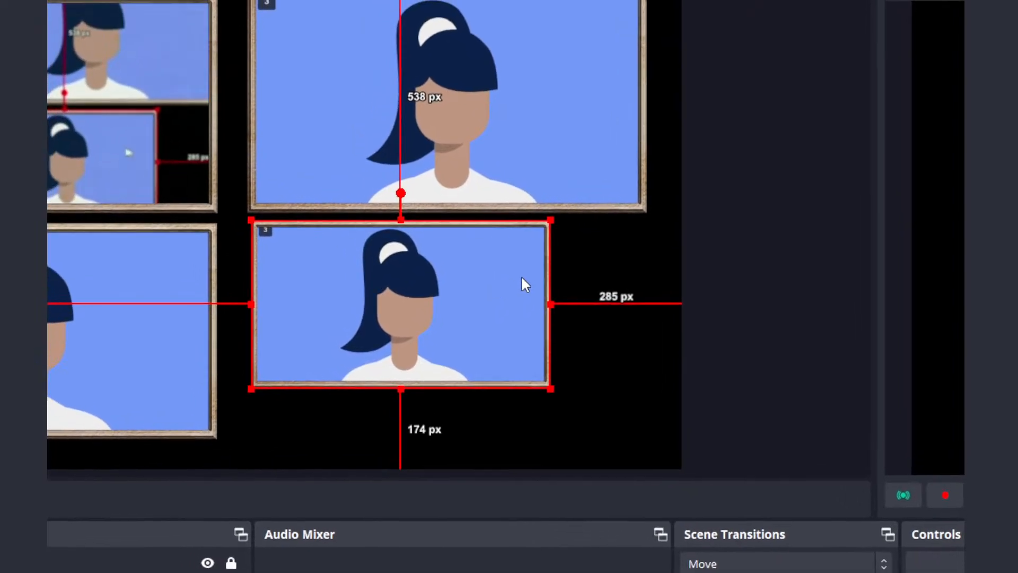
{"action": "left_click_drag", "start_coordinate": [507, 295], "coordinate": [306, 320]}
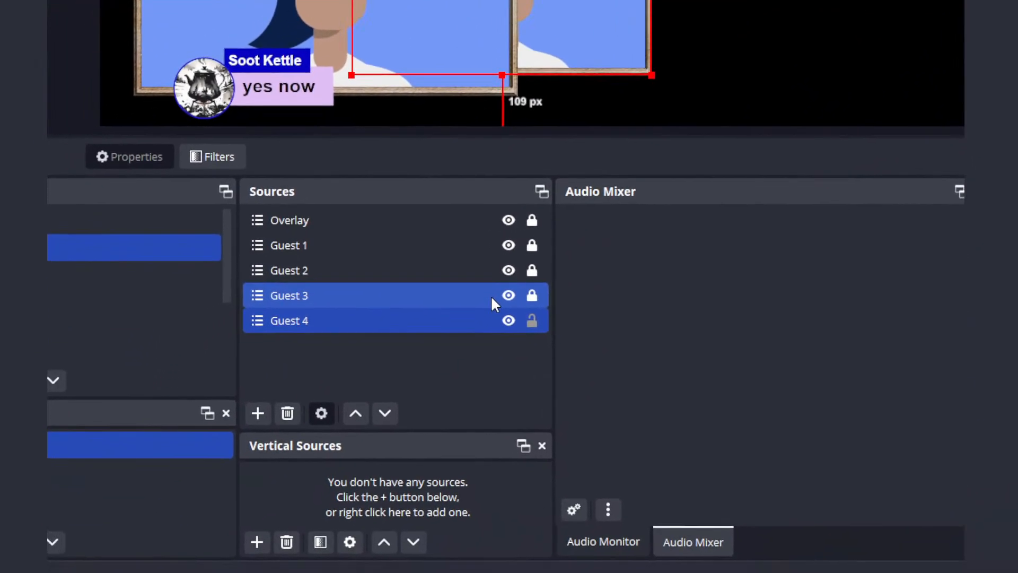
- Move Guest 3 to the middle of the lower row, about 47 px above the canvas's lower edge, and lock it
{"action": "left_click", "coordinate": [491, 295]}
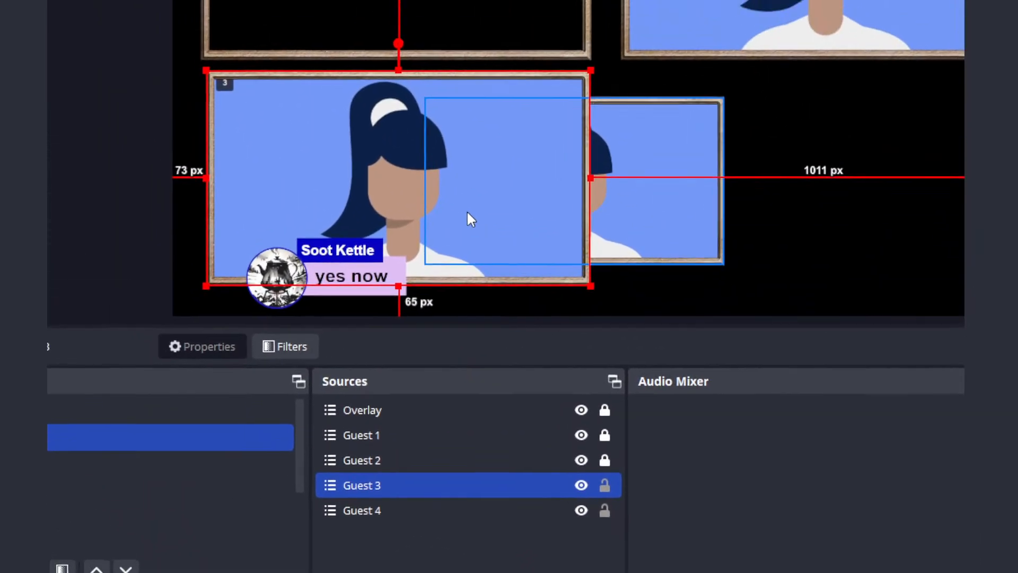
{"action": "left_click_drag", "start_coordinate": [355, 29], "coordinate": [582, 25]}
{"action": "mouse_move", "coordinate": [499, 285]}
{"action": "left_mouse_down"}
{"action": "mouse_move", "coordinate": [483, 281]}
{"action": "mouse_move", "coordinate": [507, 288]}
{"action": "left_mouse_up"}
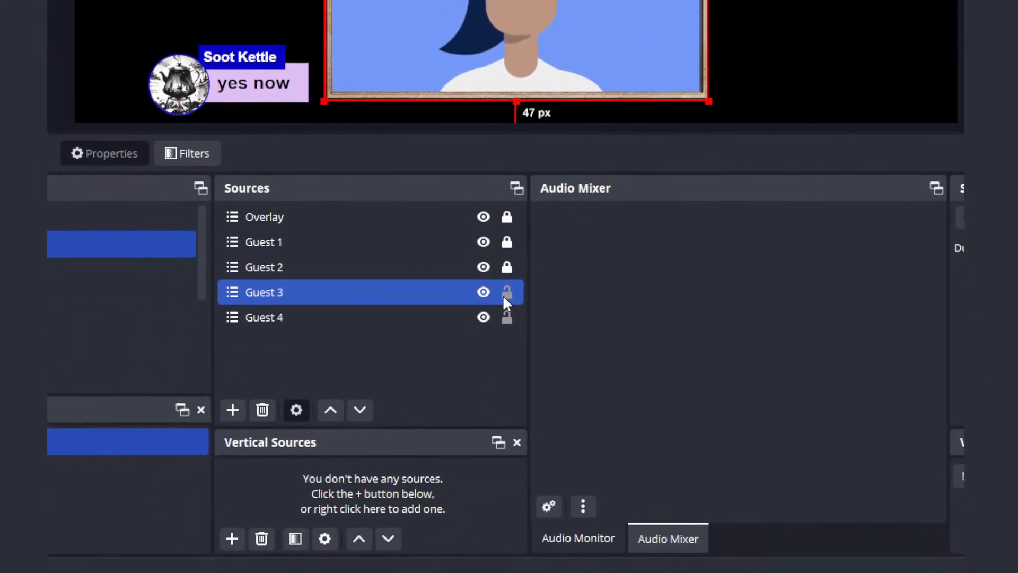
{"action": "left_click", "coordinate": [436, 553]}
- Centre the shrunken Guest 4 behind Guest 3, about 80 px above the canvas's lower edge, and lock it
{"action": "left_click", "coordinate": [493, 312]}
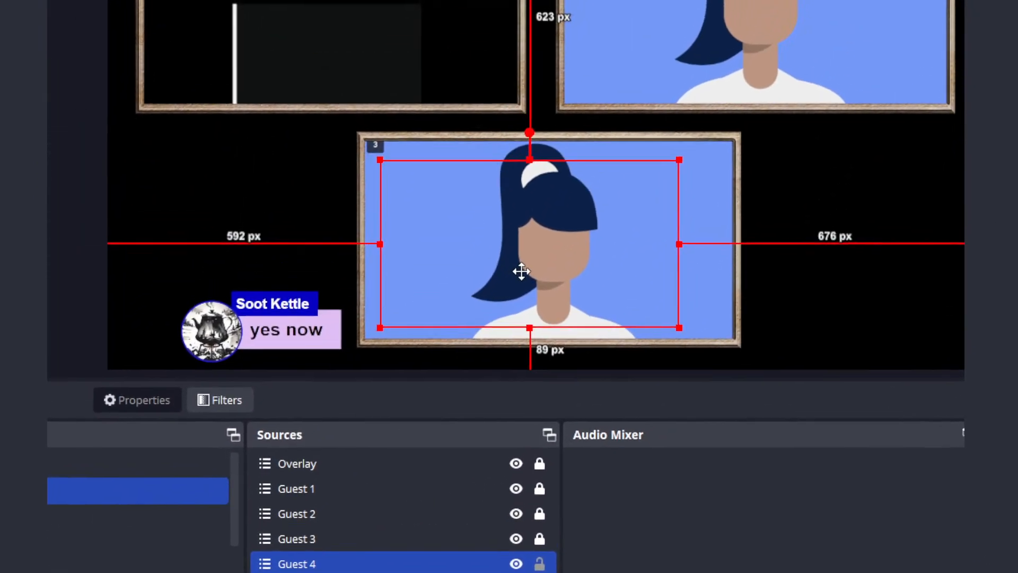
{"action": "left_click_drag", "start_coordinate": [521, 272], "coordinate": [540, 276]}
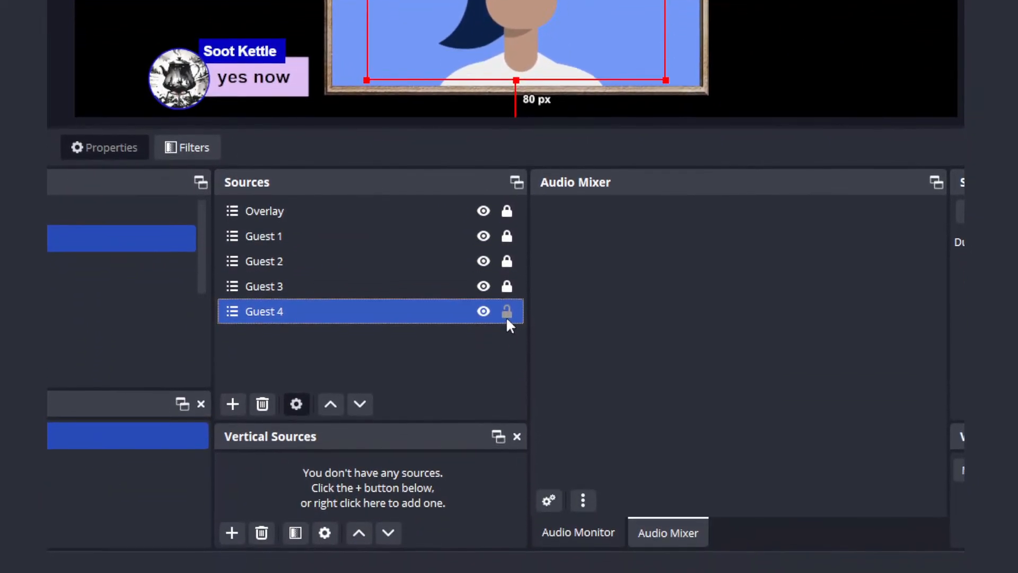
{"action": "left_click", "coordinate": [507, 356]}
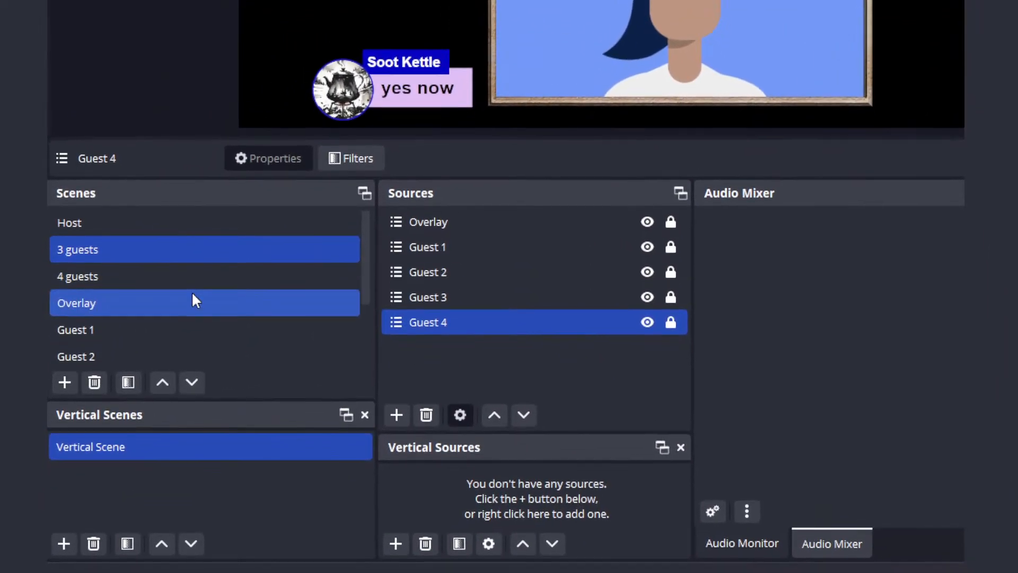
- Duplicate the 3 guests scene as 2 guests and place the copy above 3 guests in the scene order
{"action": "right_click", "coordinate": [175, 268]}
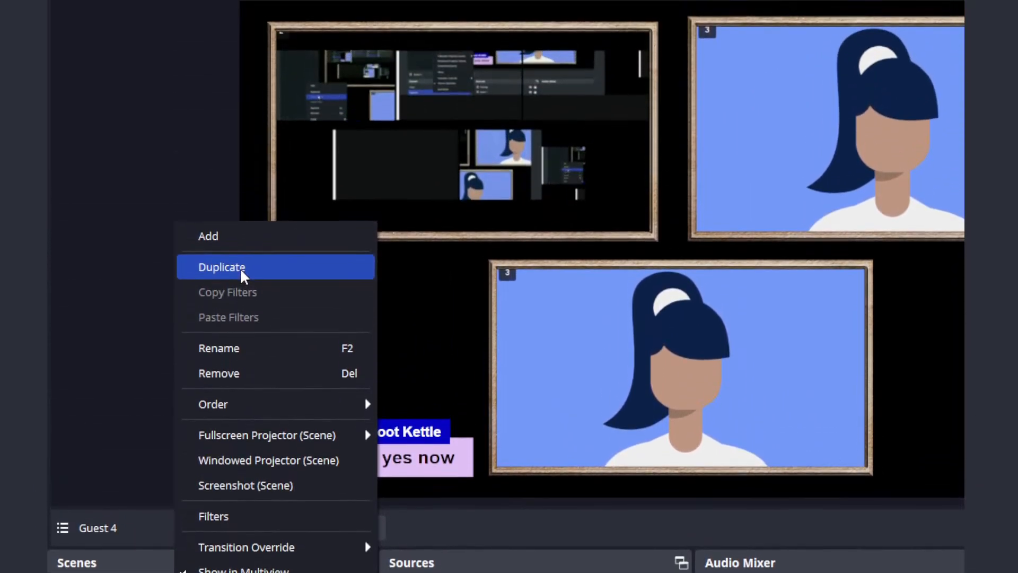
{"action": "left_click", "coordinate": [243, 268]}
{"action": "left_click", "coordinate": [730, 432]}
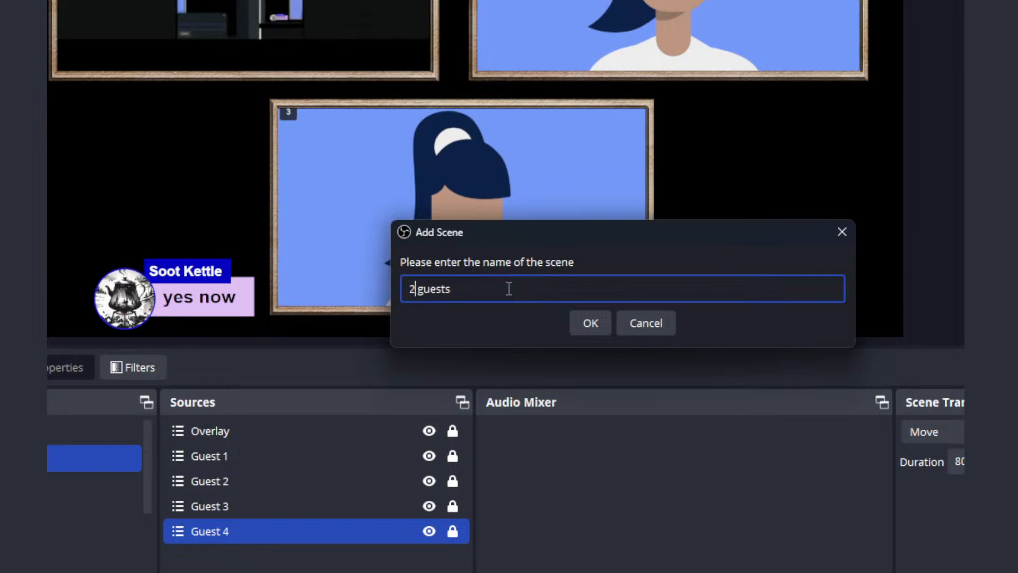
{"action": "key", "text": "Return"}
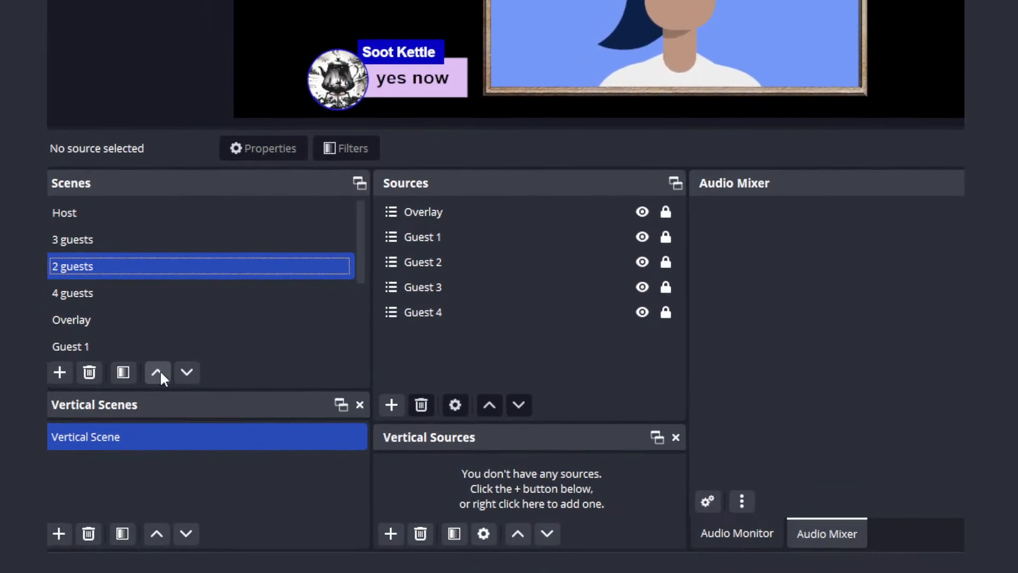
{"action": "left_click", "coordinate": [160, 371]}
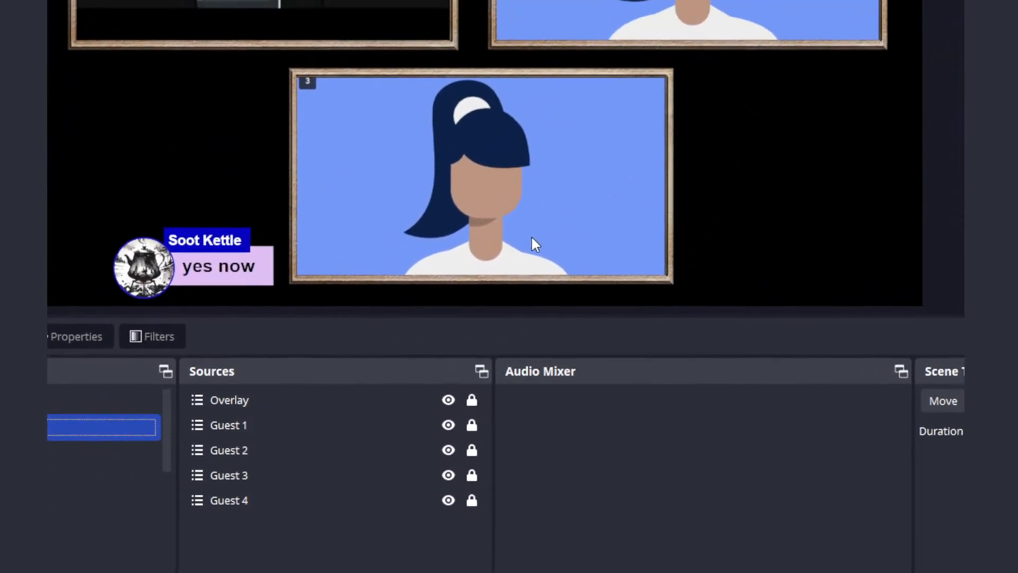
{"action": "left_click", "coordinate": [551, 236]}
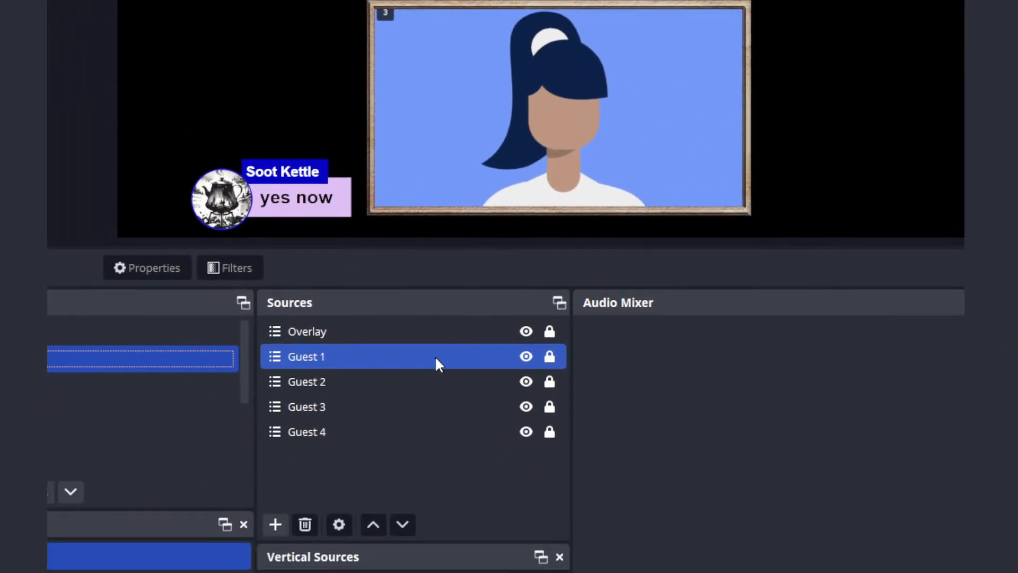
{"action": "left_click", "coordinate": [419, 386]}
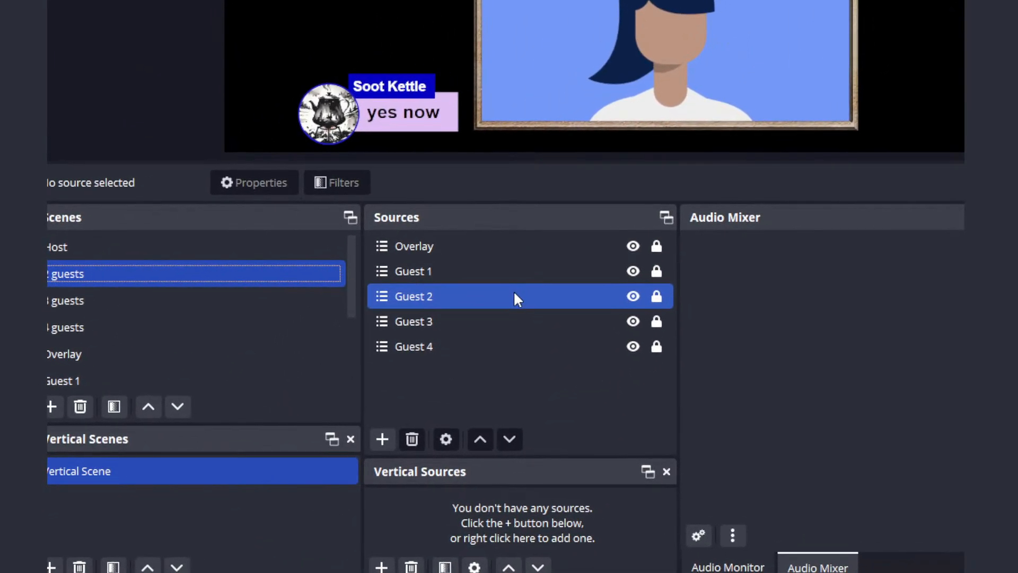
{"action": "left_click", "coordinate": [515, 273]}
{"action": "left_click", "coordinate": [501, 298]}
{"action": "left_click", "coordinate": [509, 322]}
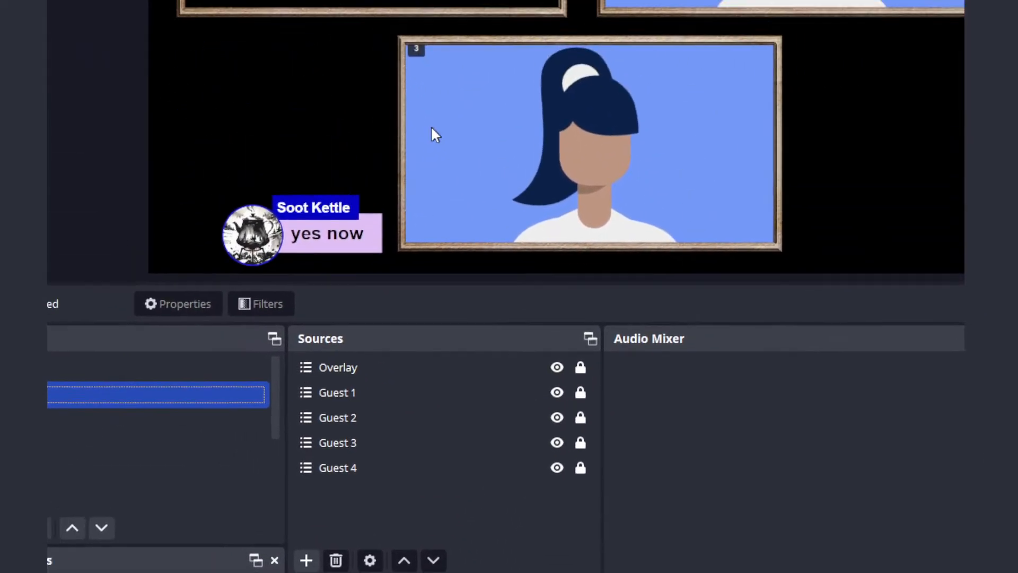
{"action": "left_click", "coordinate": [375, 219]}
{"action": "left_click", "coordinate": [404, 242]}
{"action": "left_click", "coordinate": [448, 267]}
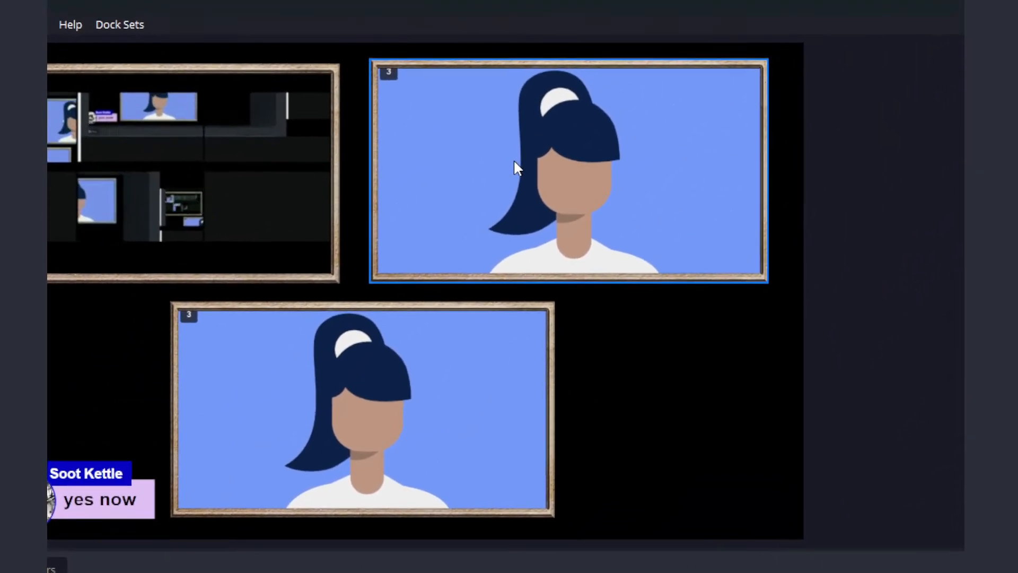
- Unlock only Guest 2 in the 2 guests scene and move it to the canvas's lower right, about 109 px above the lower edge
{"action": "left_click", "coordinate": [352, 483]}
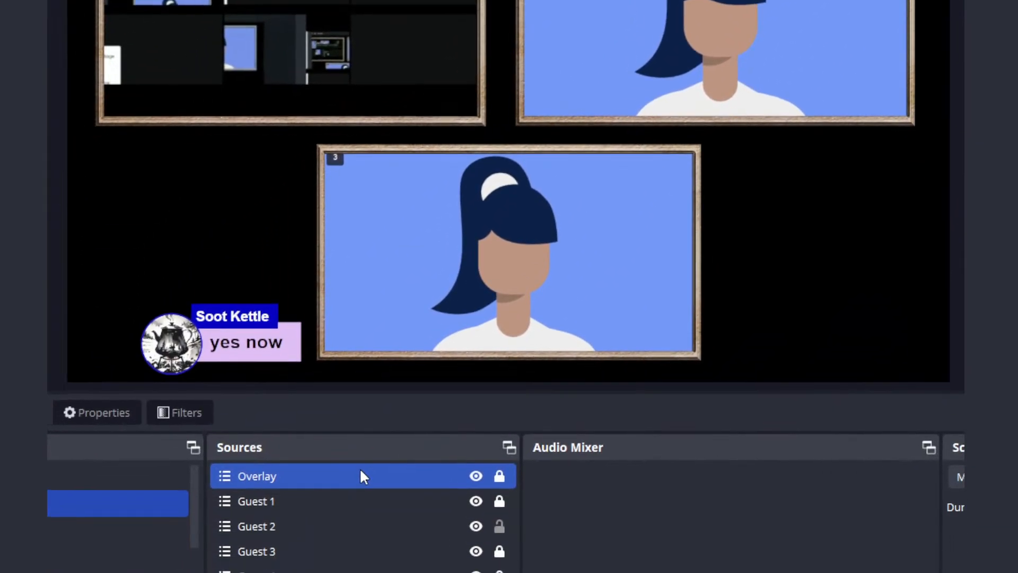
{"action": "left_click", "coordinate": [455, 331]}
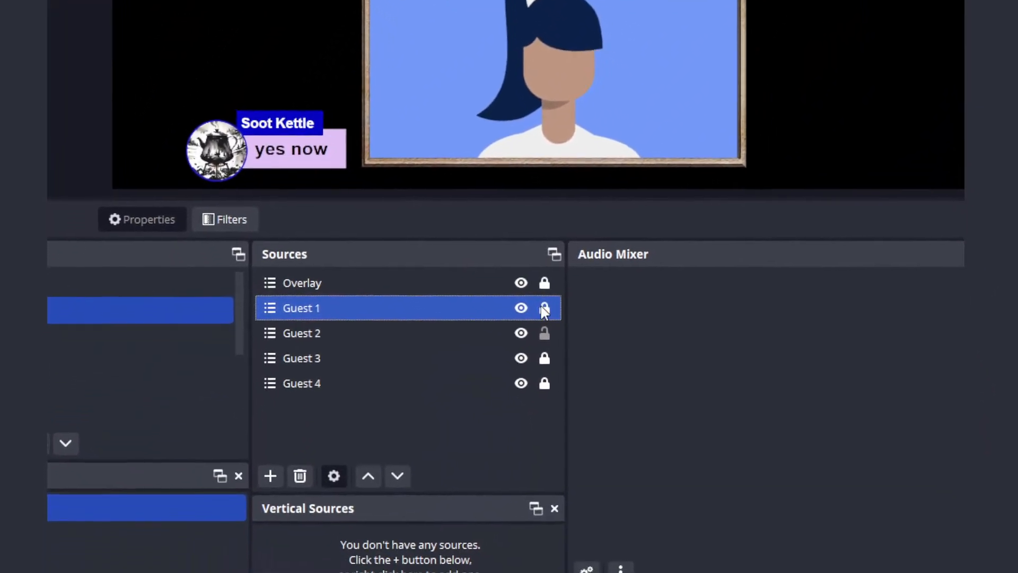
{"action": "left_click", "coordinate": [447, 559]}
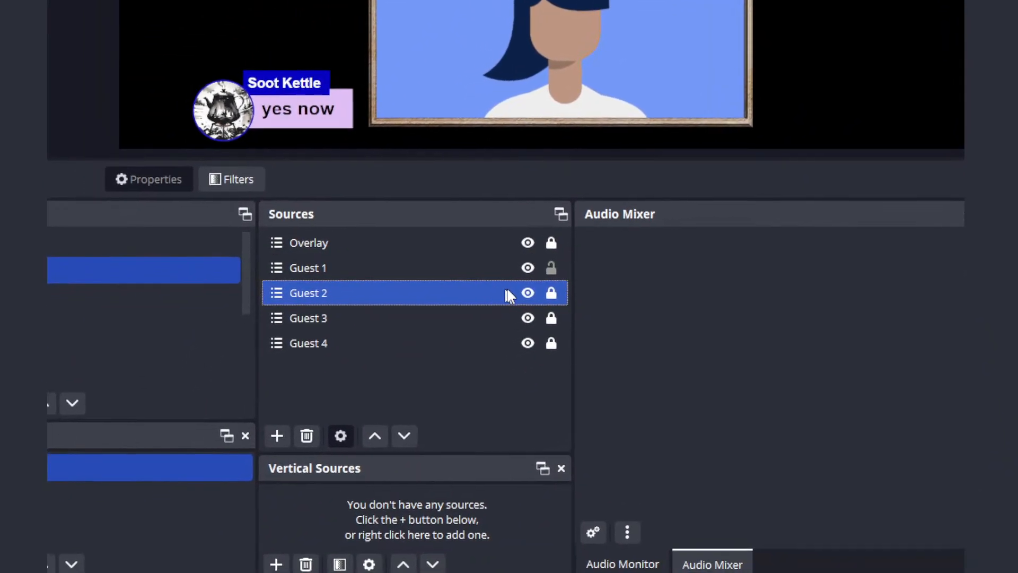
{"action": "left_click", "coordinate": [533, 300]}
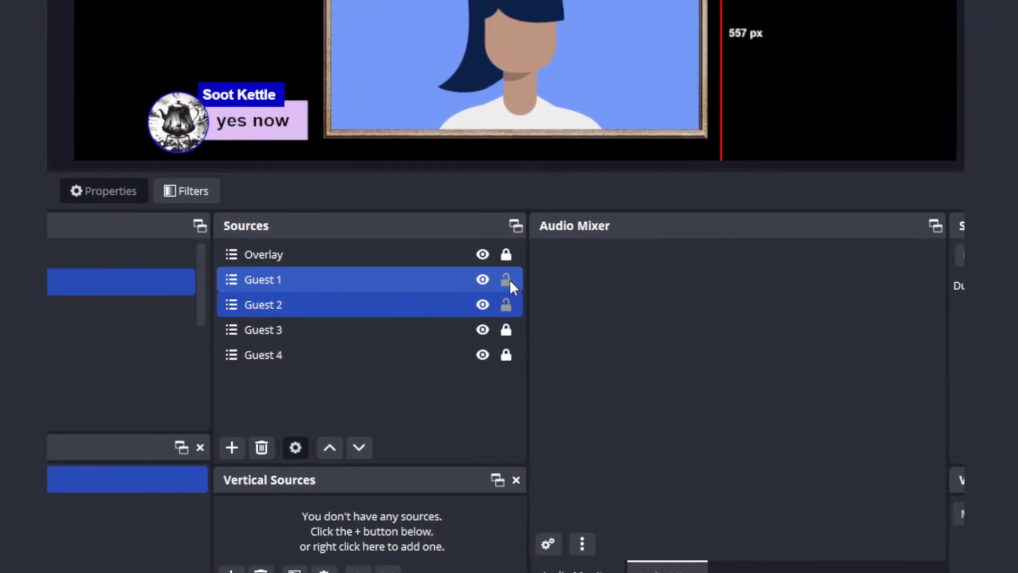
{"action": "left_click", "coordinate": [509, 281]}
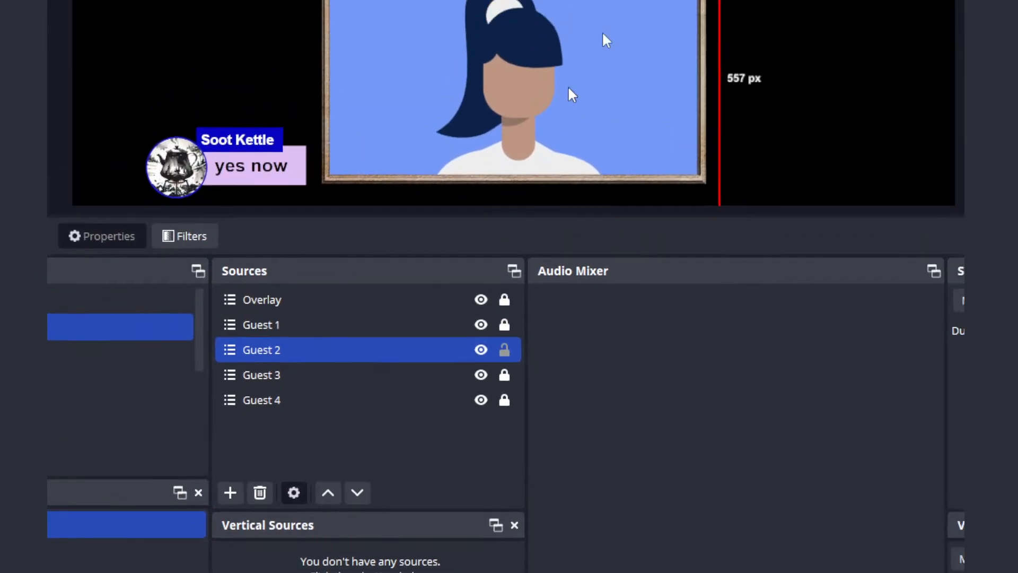
{"action": "left_click_drag", "start_coordinate": [578, 76], "coordinate": [518, 341]}
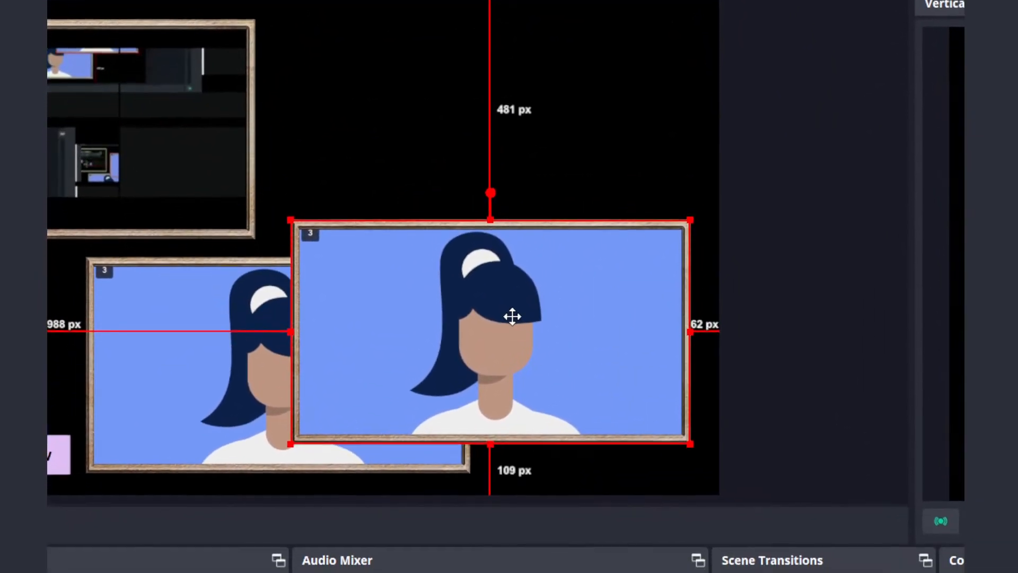
- Enlarge Guest 2 at the lower right to end about 56 px above the canvas's lower edge, and lock it
{"action": "left_click_drag", "start_coordinate": [296, 243], "coordinate": [285, 237]}
{"action": "left_click_drag", "start_coordinate": [494, 271], "coordinate": [477, 243]}
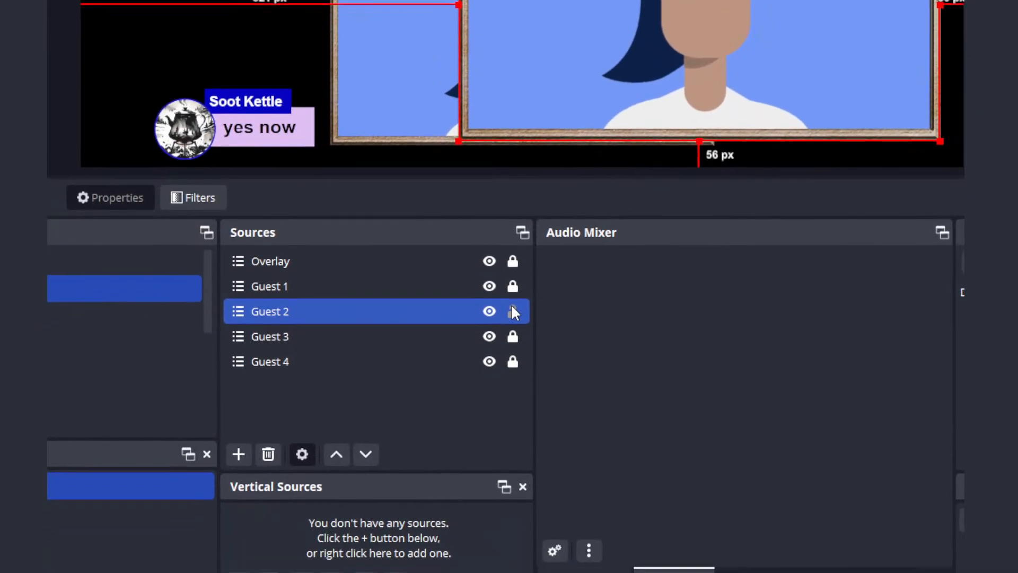
{"action": "left_click", "coordinate": [509, 296]}
- Unlock Guest 1, enlarge it until its lower edge is about 502 px above the canvas's lower edge, and lock it again
{"action": "left_click", "coordinate": [506, 277]}
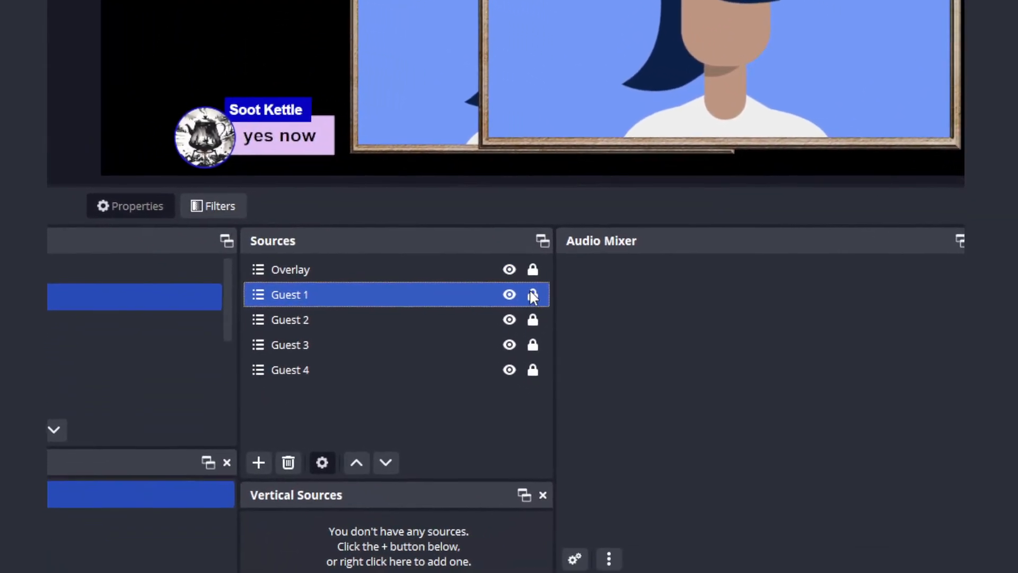
{"action": "left_click", "coordinate": [551, 469]}
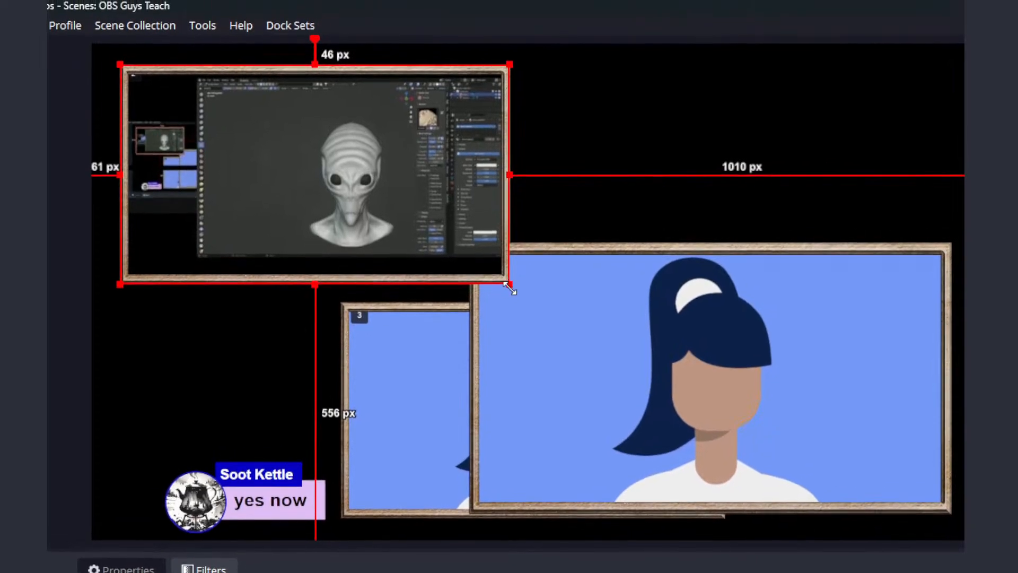
{"action": "left_click_drag", "start_coordinate": [507, 288], "coordinate": [537, 308]}
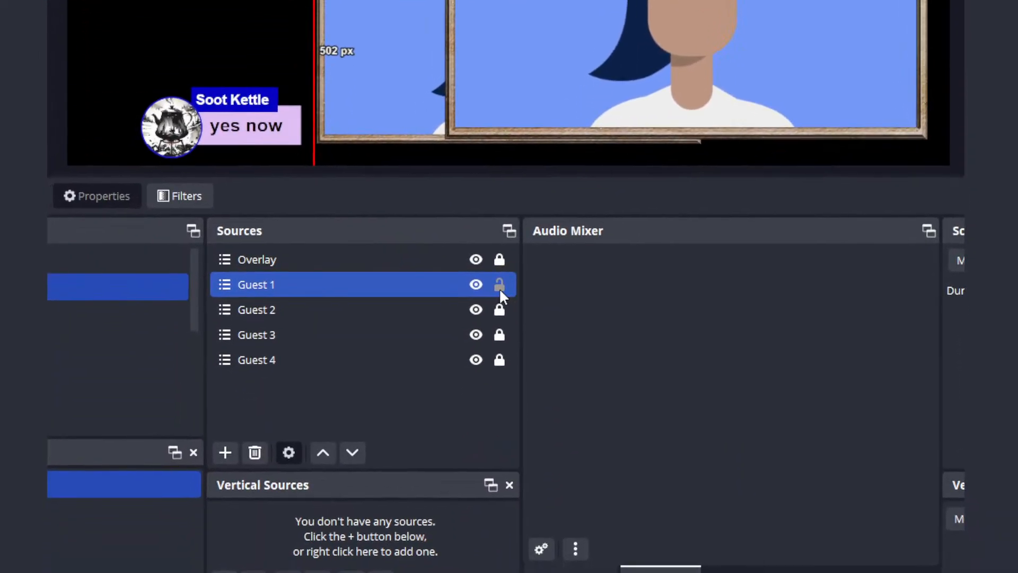
{"action": "left_click", "coordinate": [491, 520]}
- Unlock Guest 3, move it behind the enlarged Guest 2, about 109 px above the canvas's lower edge, and lock it again
{"action": "left_click", "coordinate": [505, 322]}
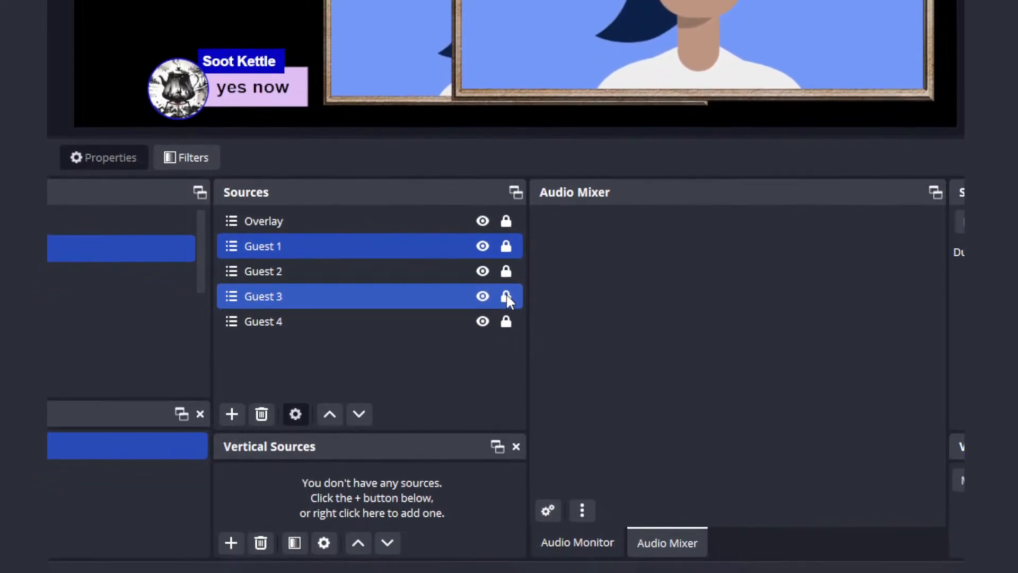
{"action": "left_click", "coordinate": [443, 324]}
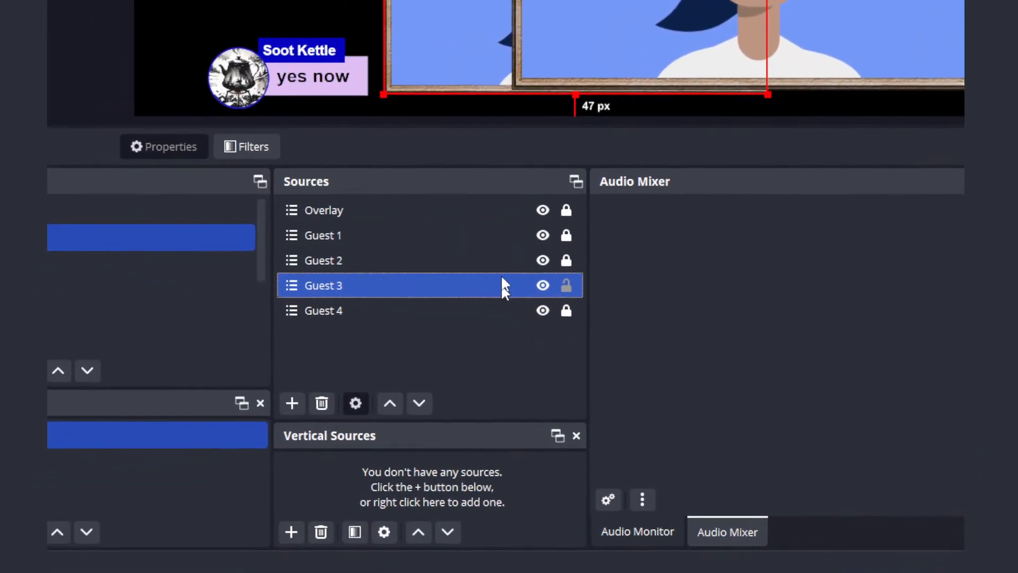
{"action": "left_click_drag", "start_coordinate": [560, 54], "coordinate": [734, 22]}
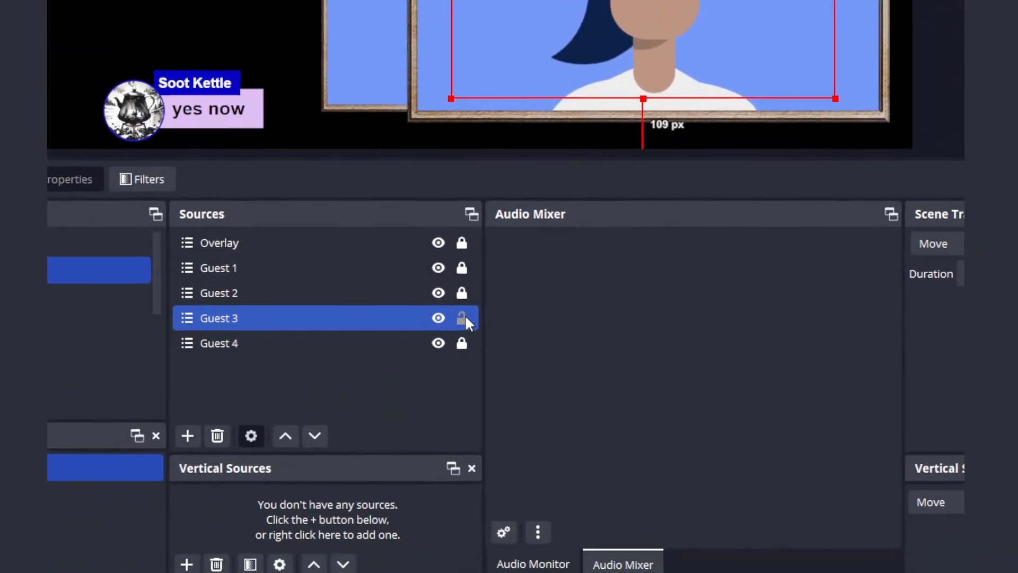
{"action": "left_click", "coordinate": [371, 432]}
- Unlock Guest 4, move it completely behind the enlarged Guest 2, and lock it again
{"action": "left_click", "coordinate": [371, 458]}
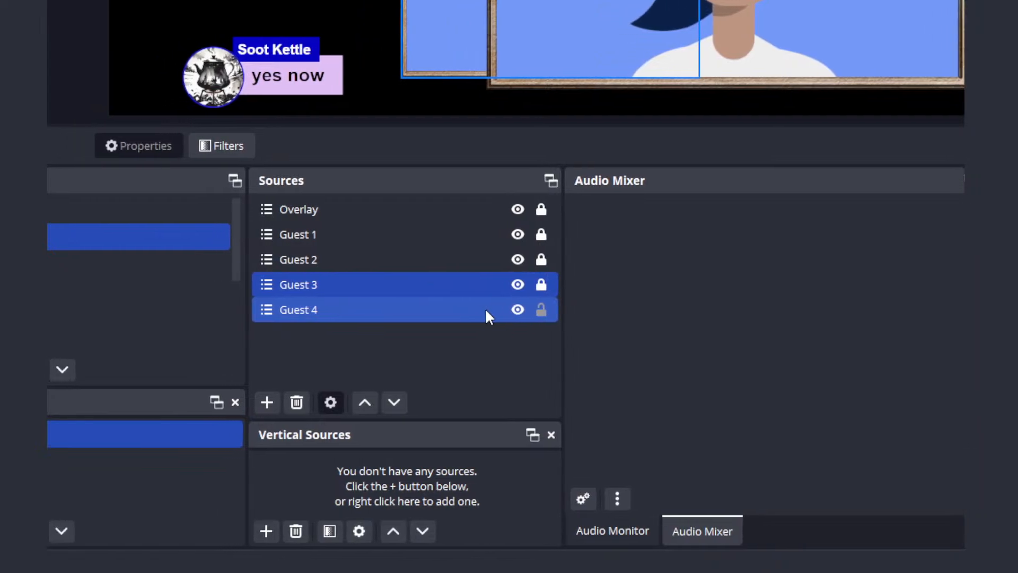
{"action": "left_click", "coordinate": [450, 309]}
{"action": "left_click_drag", "start_coordinate": [566, 97], "coordinate": [723, 61]}
{"action": "left_click_drag", "start_coordinate": [552, 255], "coordinate": [562, 244]}
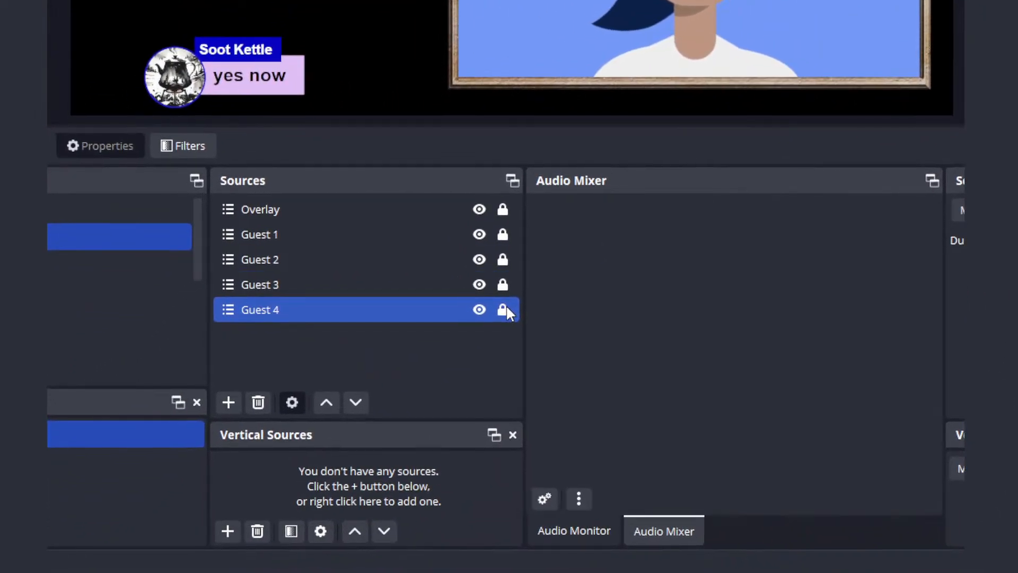
{"action": "left_click", "coordinate": [509, 284], "text": "ctrl"}
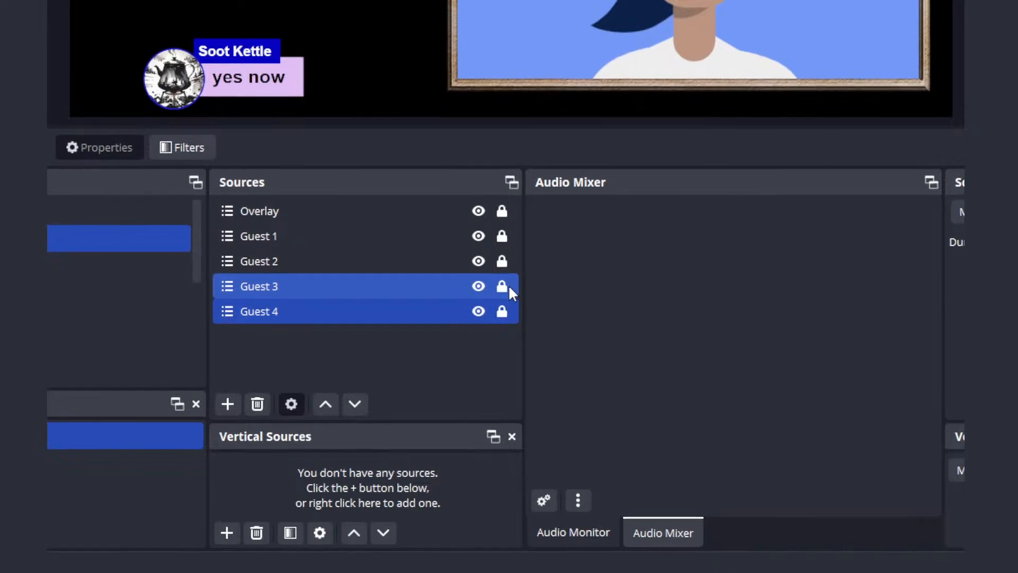
{"action": "left_click", "coordinate": [419, 313]}
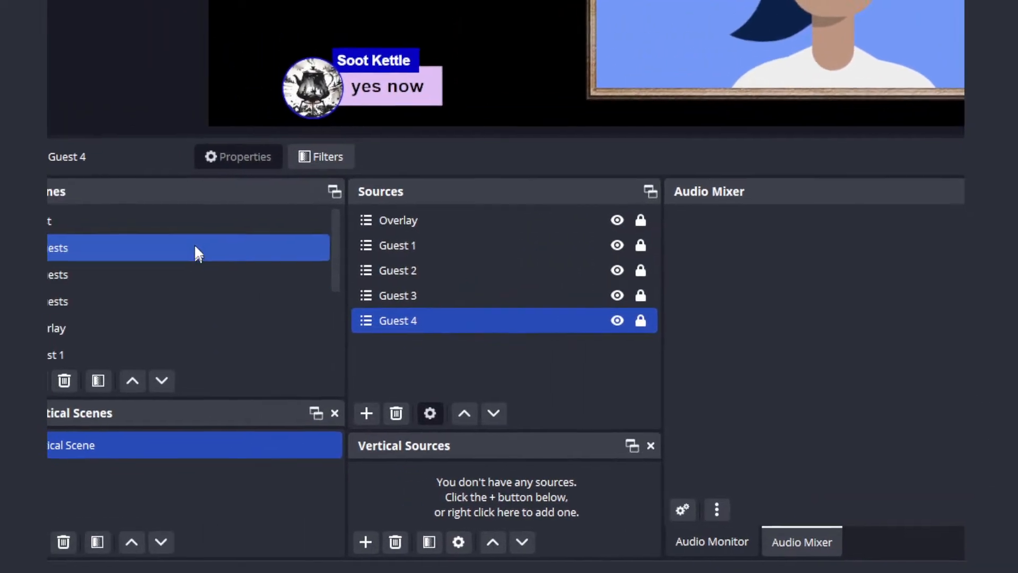
- Switch back and forth through the Host, 2 guests, 3 guests and 4 guests scenes to check the transitions, finishing on 4 guests
{"action": "left_click", "coordinate": [220, 280]}
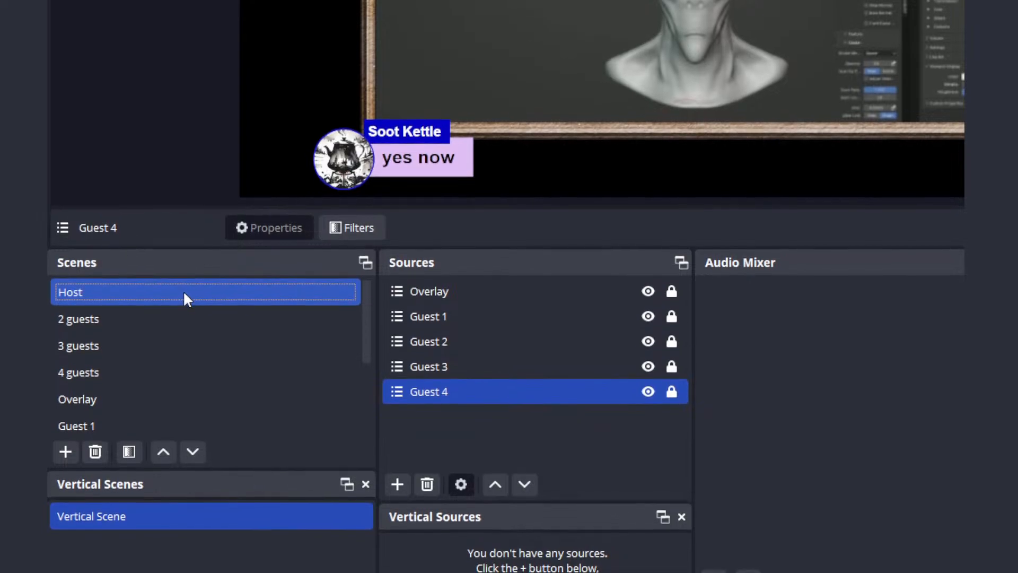
{"action": "left_click", "coordinate": [190, 307]}
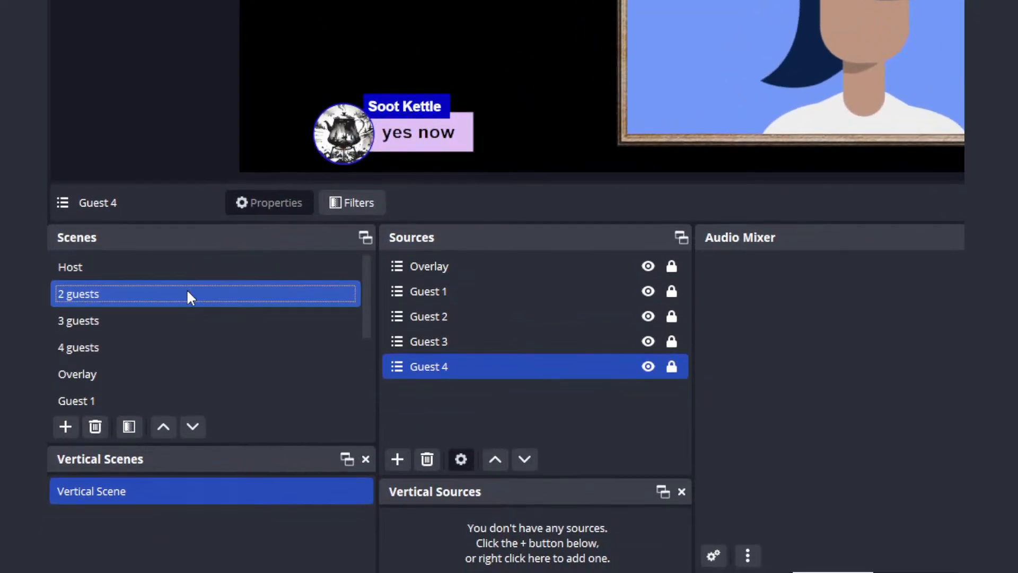
{"action": "left_click", "coordinate": [186, 324]}
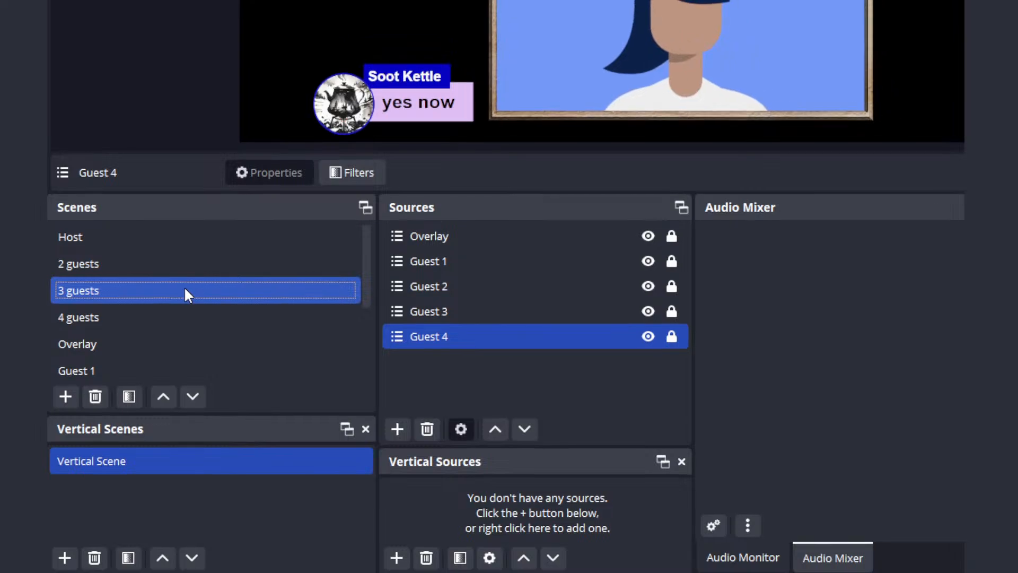
{"action": "left_click", "coordinate": [180, 312]}
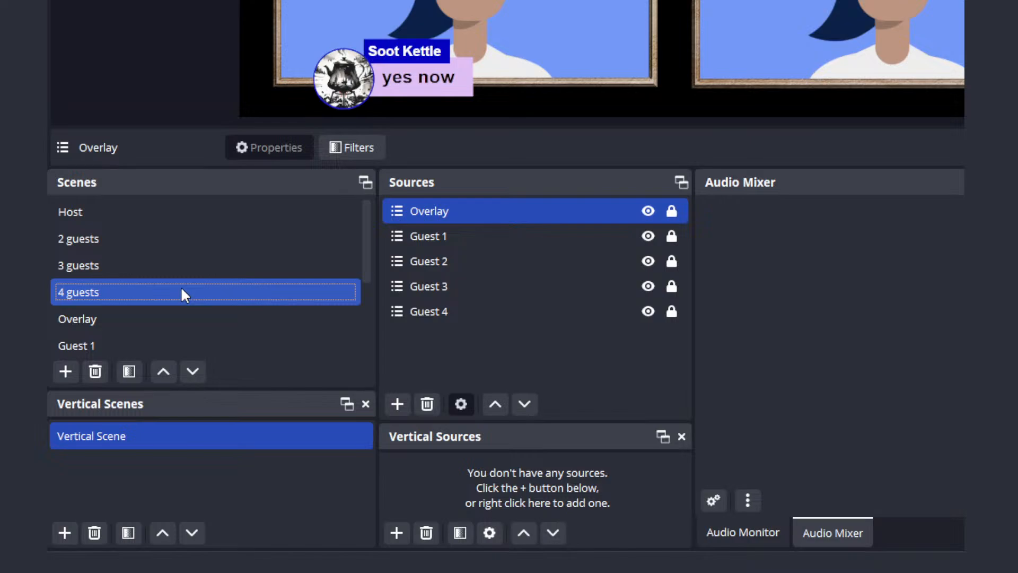
{"action": "left_click", "coordinate": [183, 264]}
{"action": "left_click", "coordinate": [185, 242]}
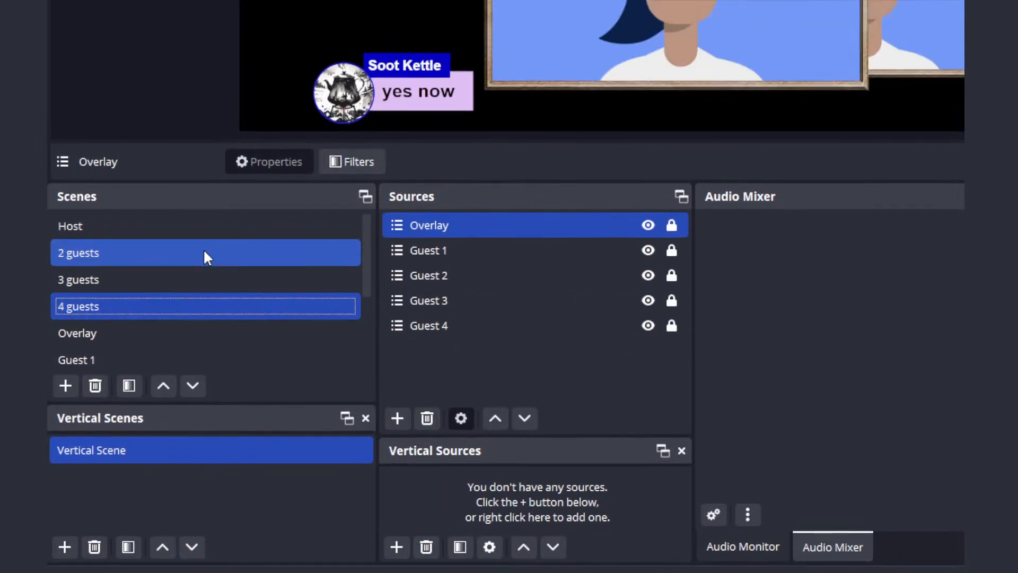
{"action": "left_click", "coordinate": [203, 224]}
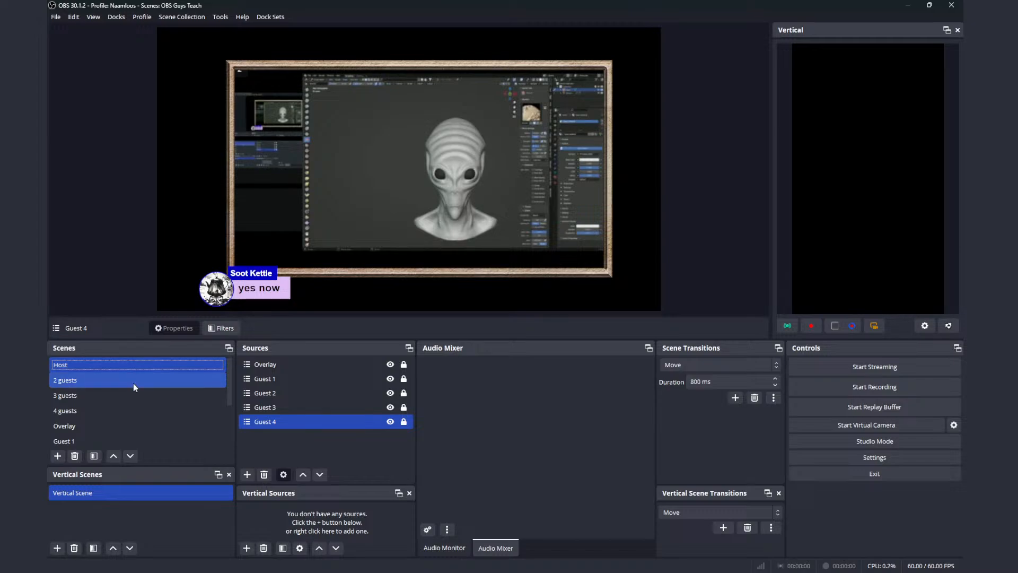
{"action": "left_click", "coordinate": [137, 419]}
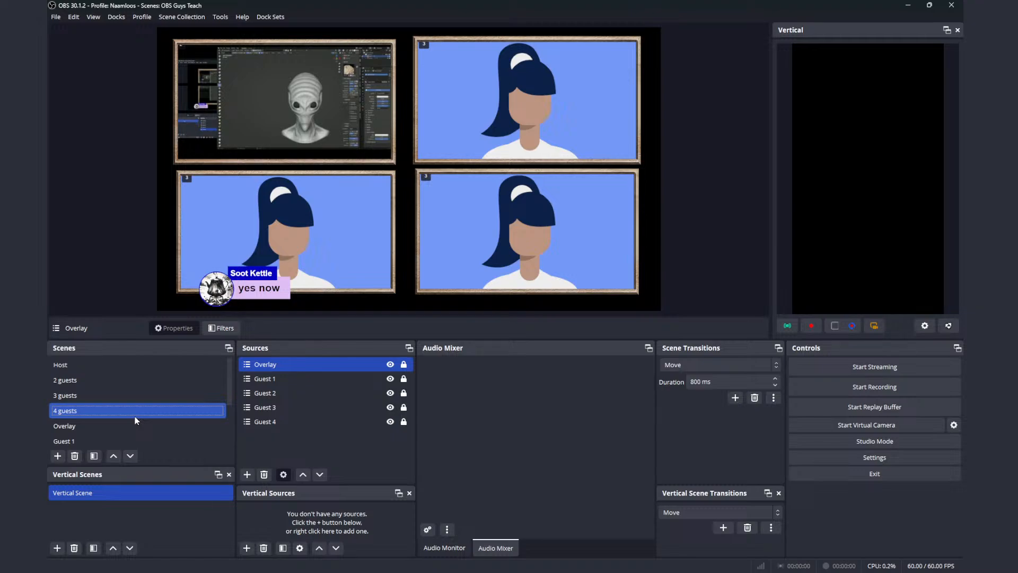
{"action": "key", "text": "F2"}
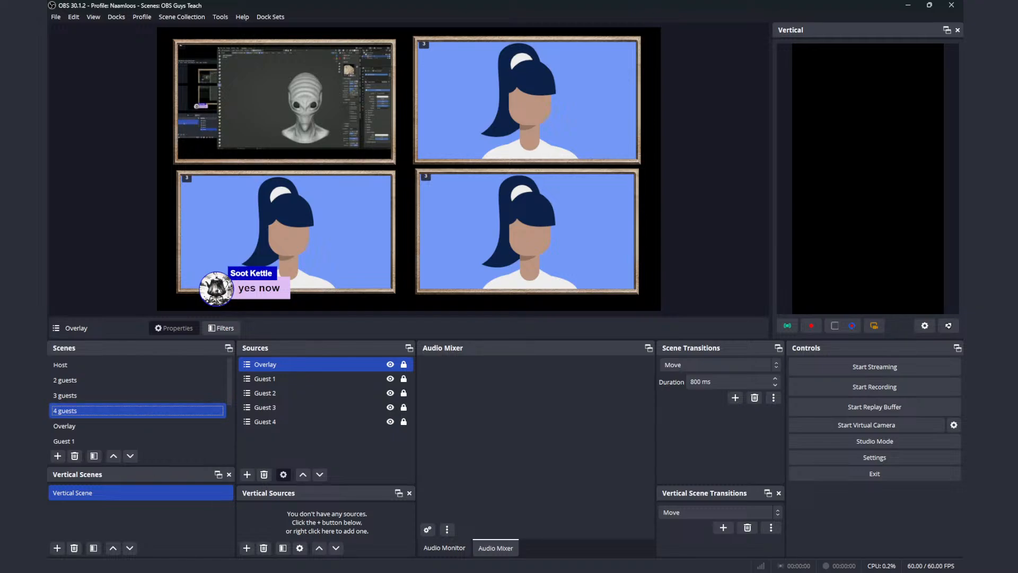
- Find GGFI Producer Cap Logo Blue.png in File Explorer's GonnaGoForIt Files folder, add it above Overlay in the 4 guests scene, and minimize the file window
{"action": "key", "text": "alt+Tab"}
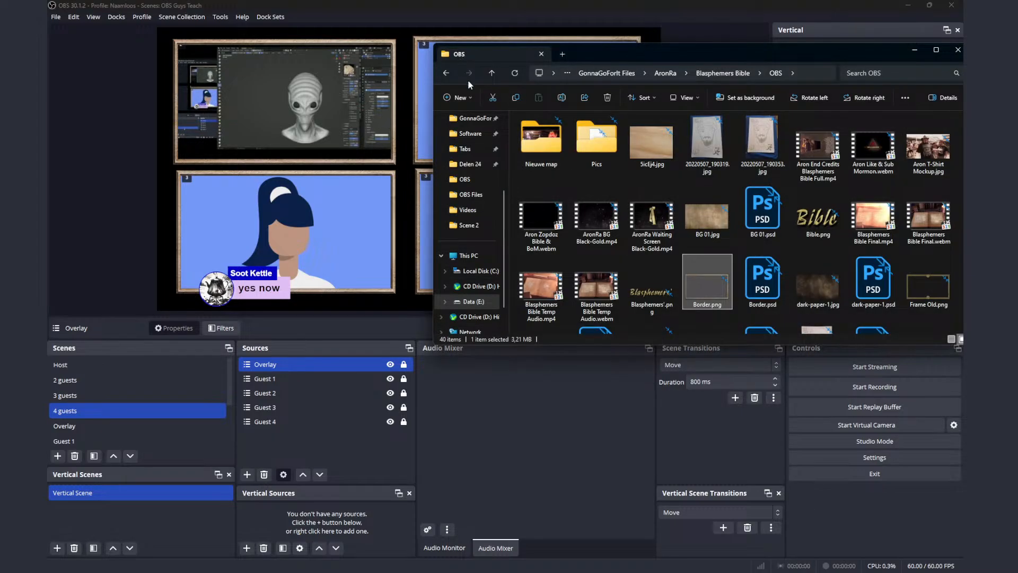
{"action": "left_click", "coordinate": [450, 71]}
{"action": "left_click", "coordinate": [450, 71]}
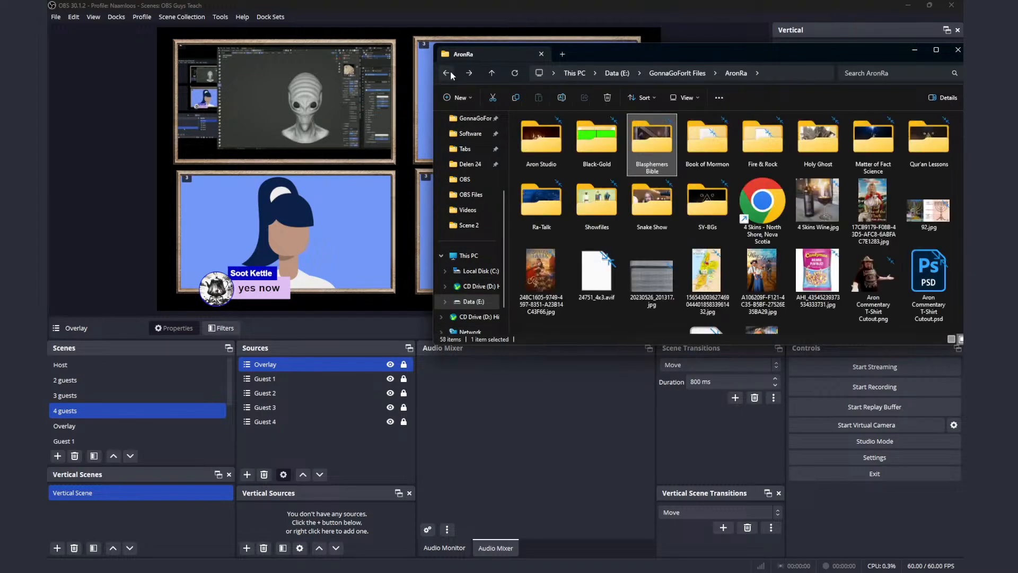
{"action": "scroll", "coordinate": [680, 185], "scroll_direction": "down", "scroll_amount": 5}
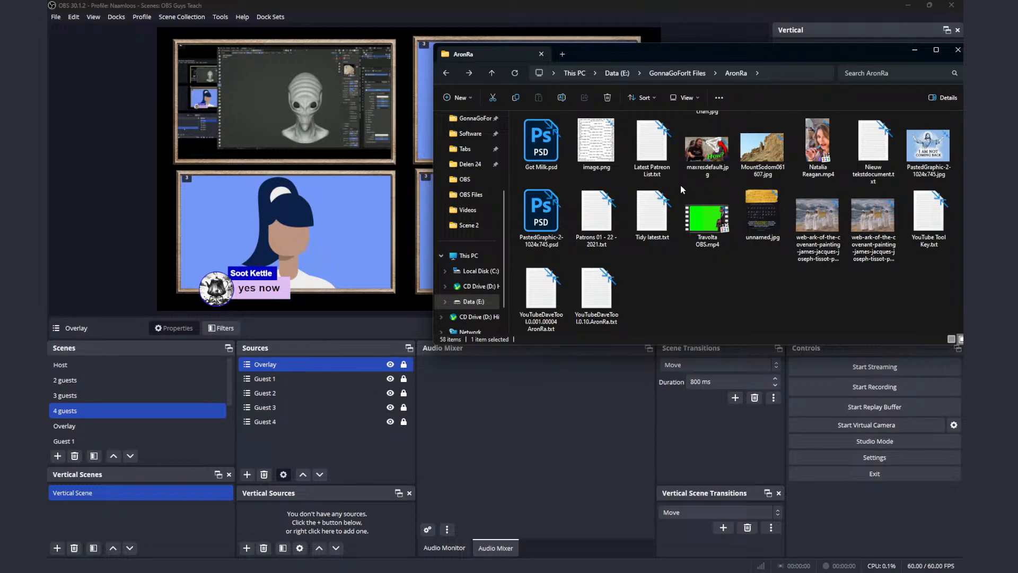
{"action": "left_click", "coordinate": [445, 73]}
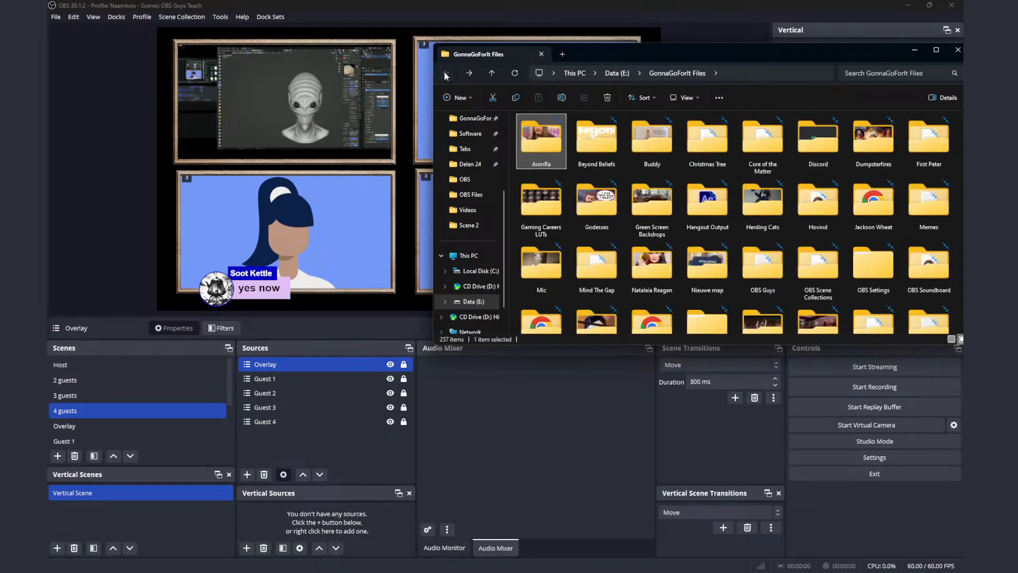
{"action": "scroll", "coordinate": [657, 222], "scroll_direction": "down", "scroll_amount": 10}
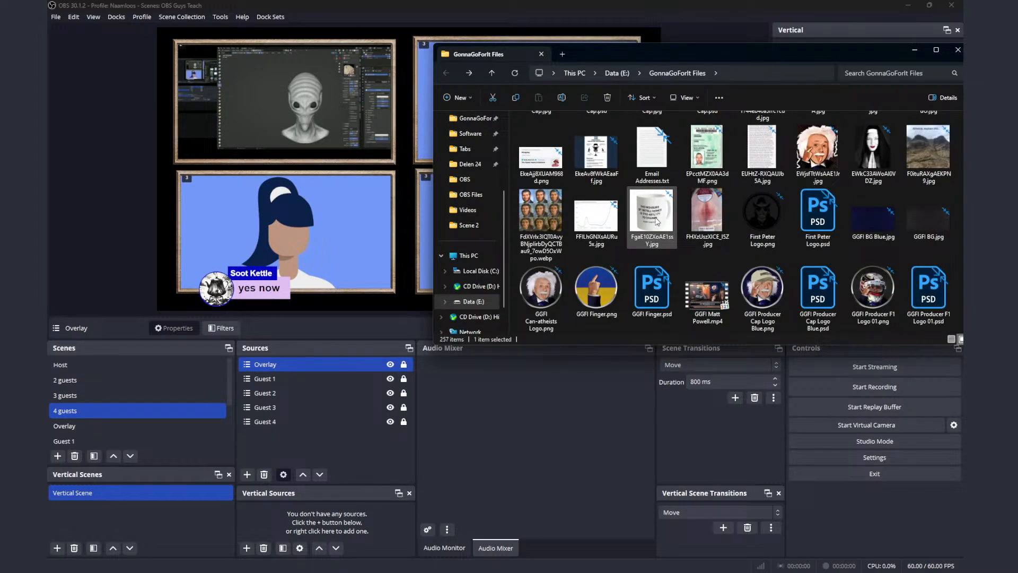
{"action": "scroll", "coordinate": [657, 222], "scroll_direction": "down", "scroll_amount": 3}
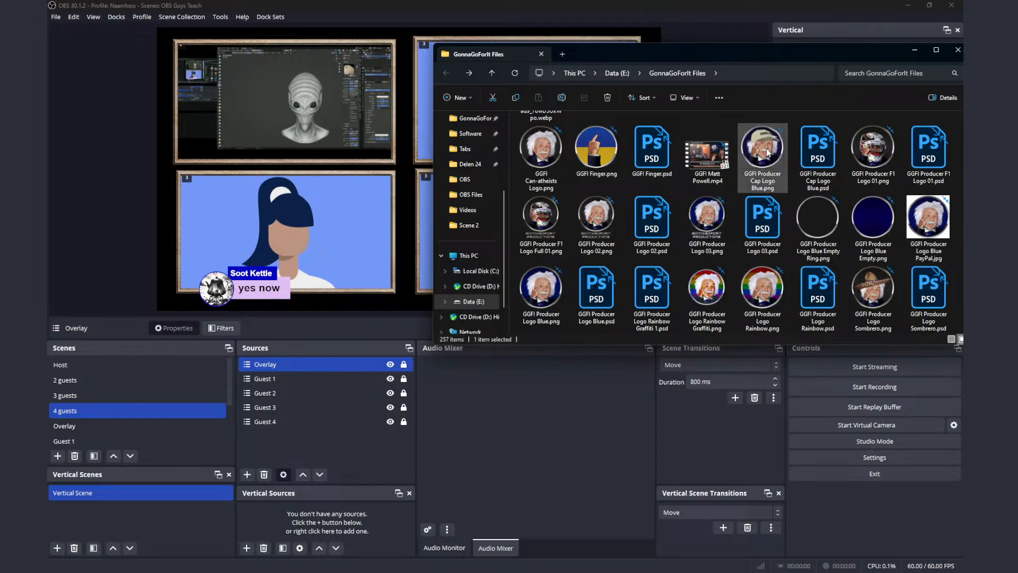
{"action": "left_click_drag", "start_coordinate": [767, 152], "coordinate": [317, 366]}
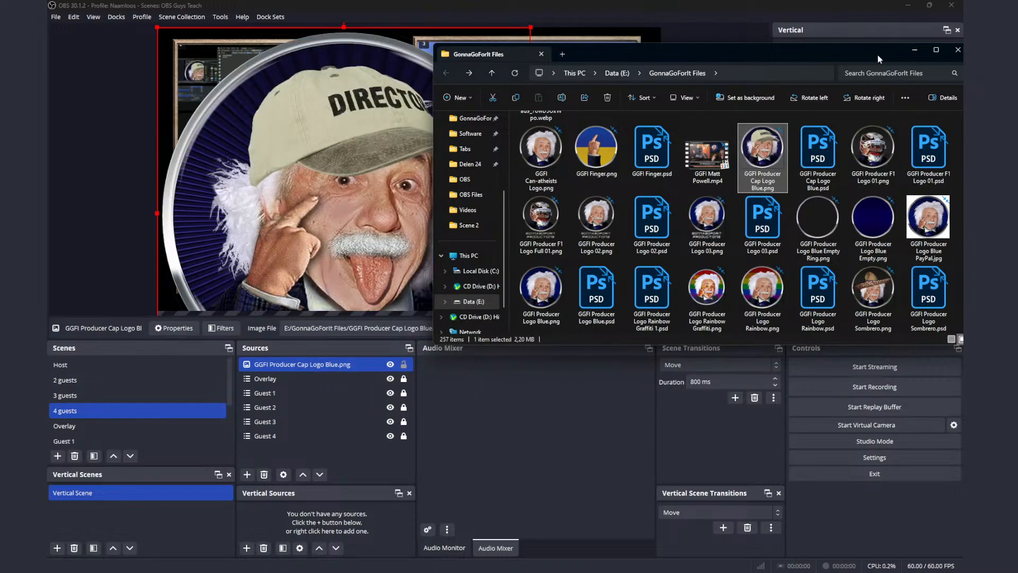
{"action": "left_click", "coordinate": [915, 50]}
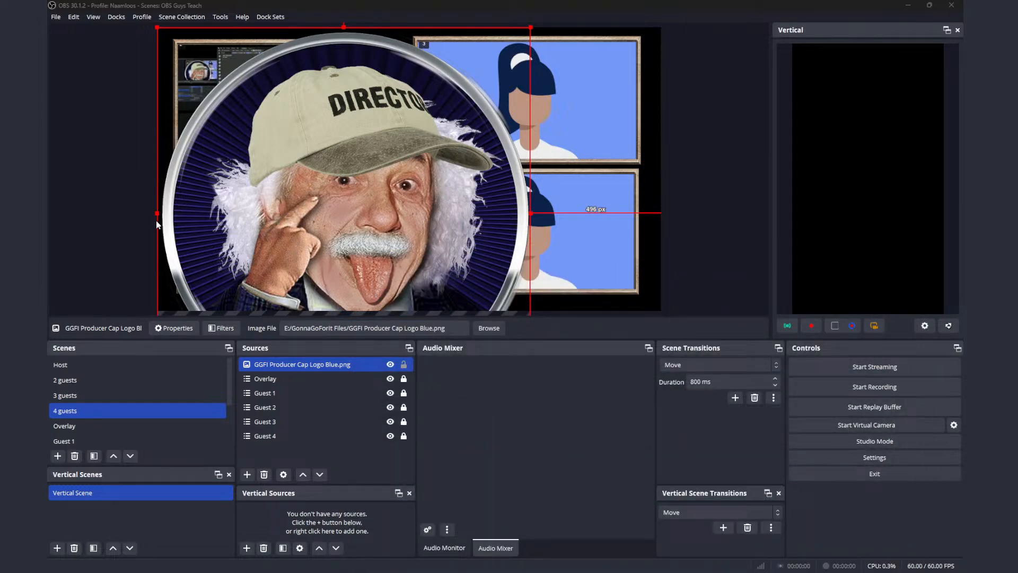
- Shrink the logo into the canvas's upper-right corner, about 24 px from the top and 30 px from the right edge, and lock it
{"action": "left_click_drag", "start_coordinate": [156, 221], "coordinate": [608, 78]}
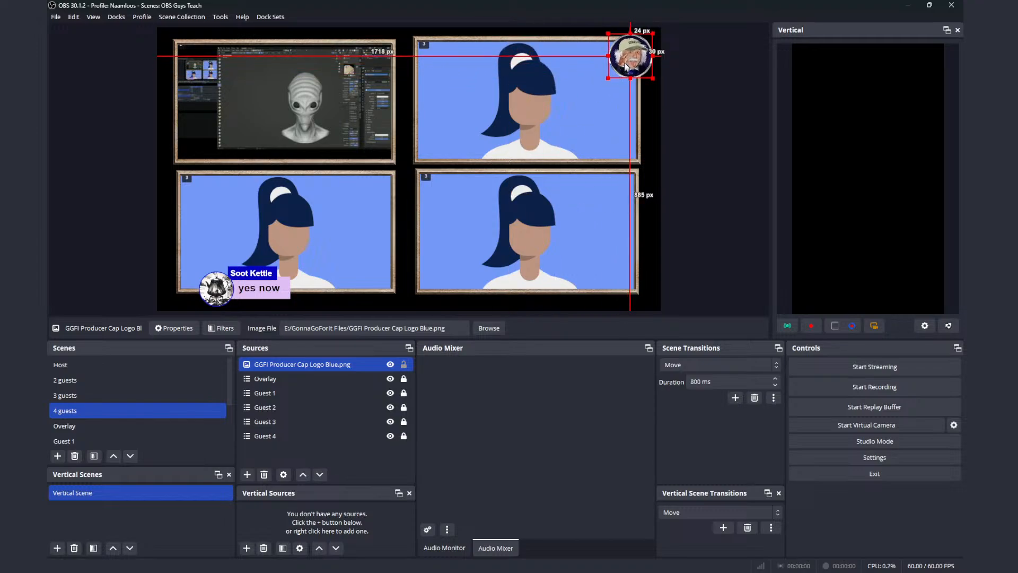
{"action": "left_click", "coordinate": [404, 365]}
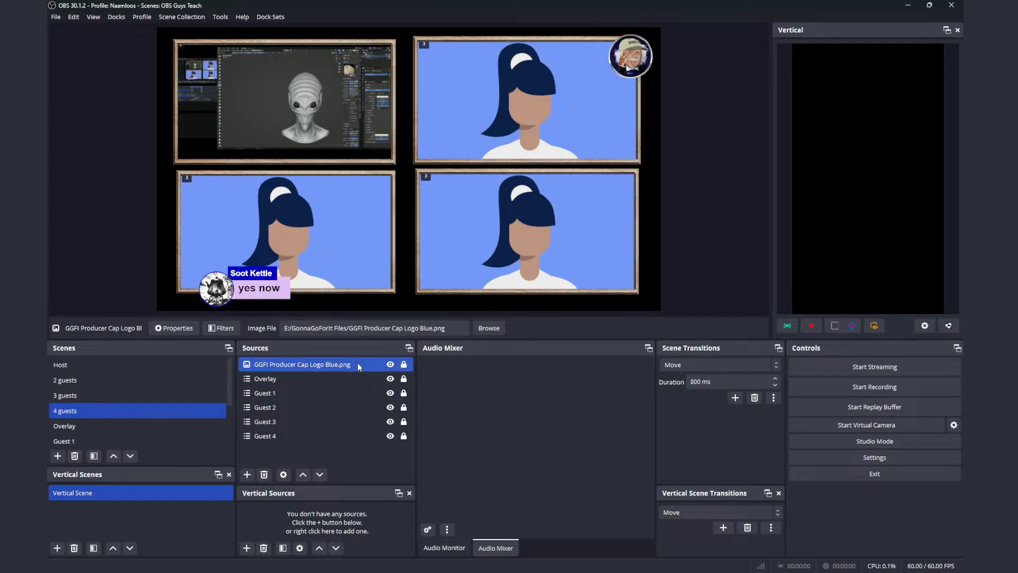
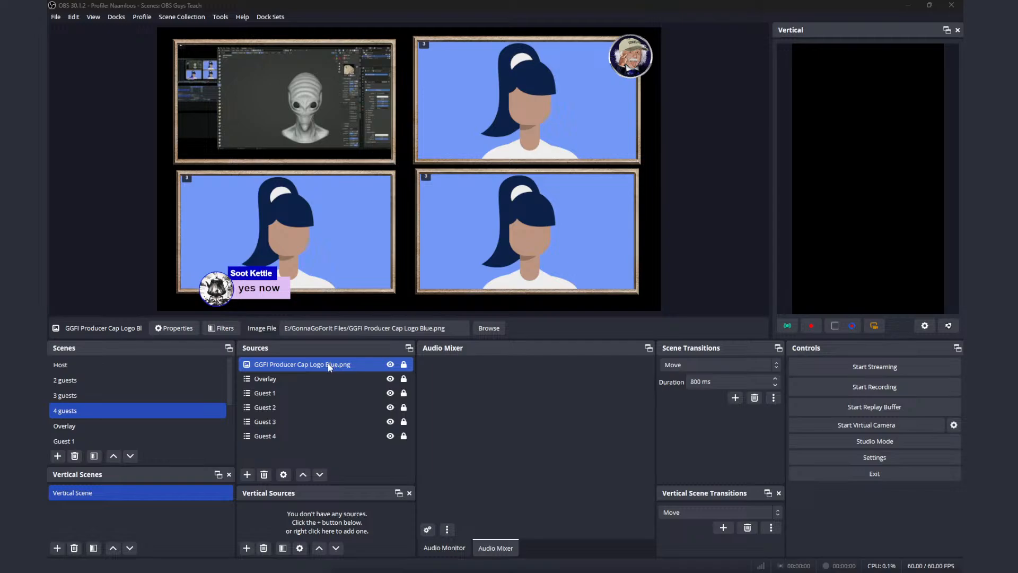
- Copy the logo source from the 4 guests scene and paste it as a reference into the 3 guests scene
{"action": "right_click", "coordinate": [328, 366]}
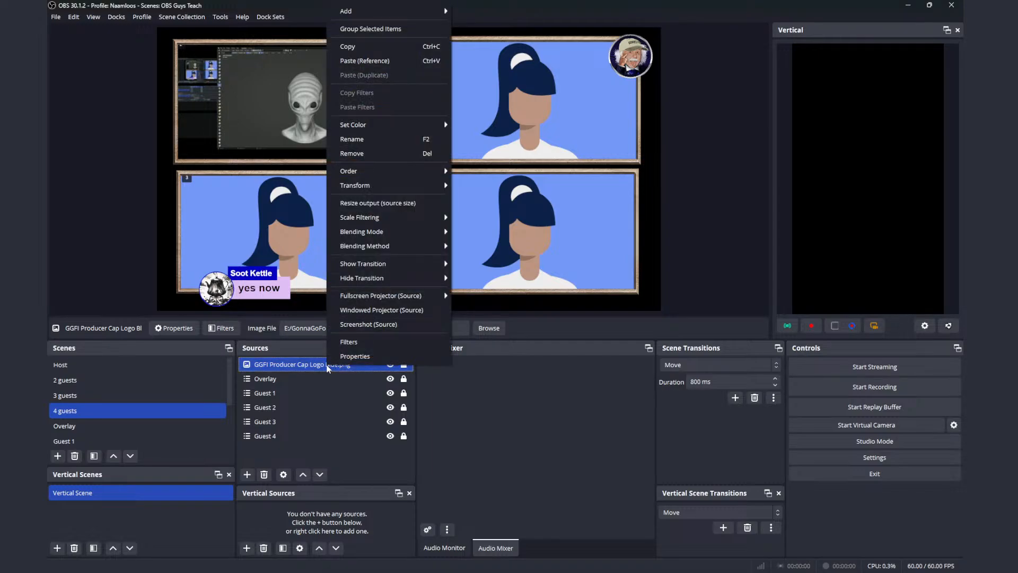
{"action": "left_click", "coordinate": [326, 365]}
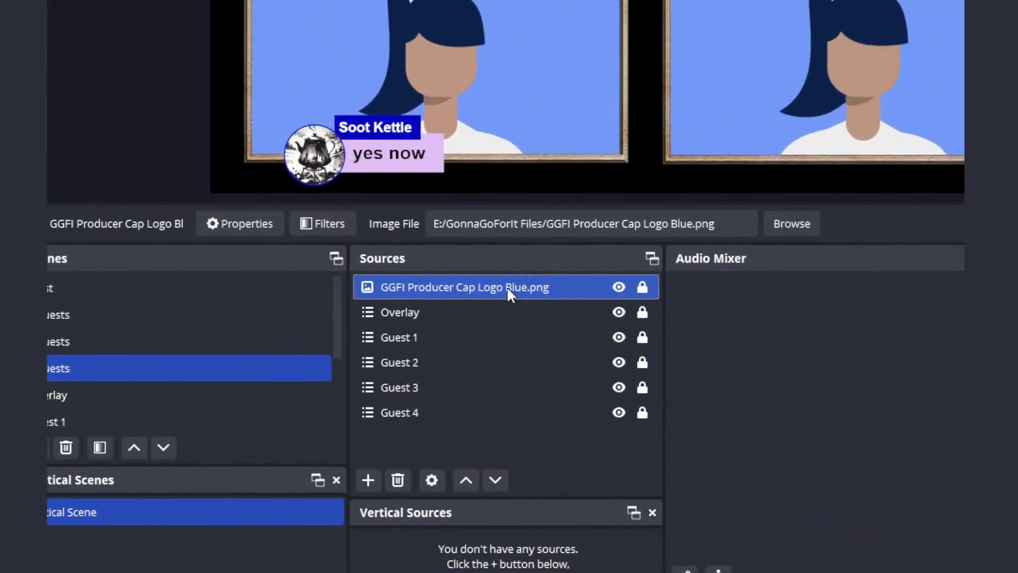
{"action": "right_click", "coordinate": [326, 365]}
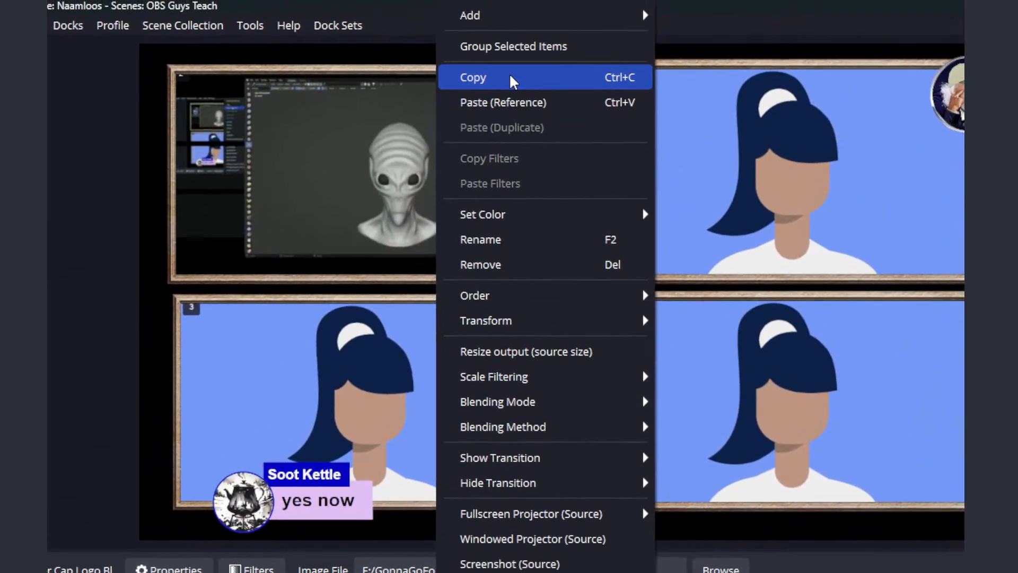
{"action": "left_click", "coordinate": [508, 77]}
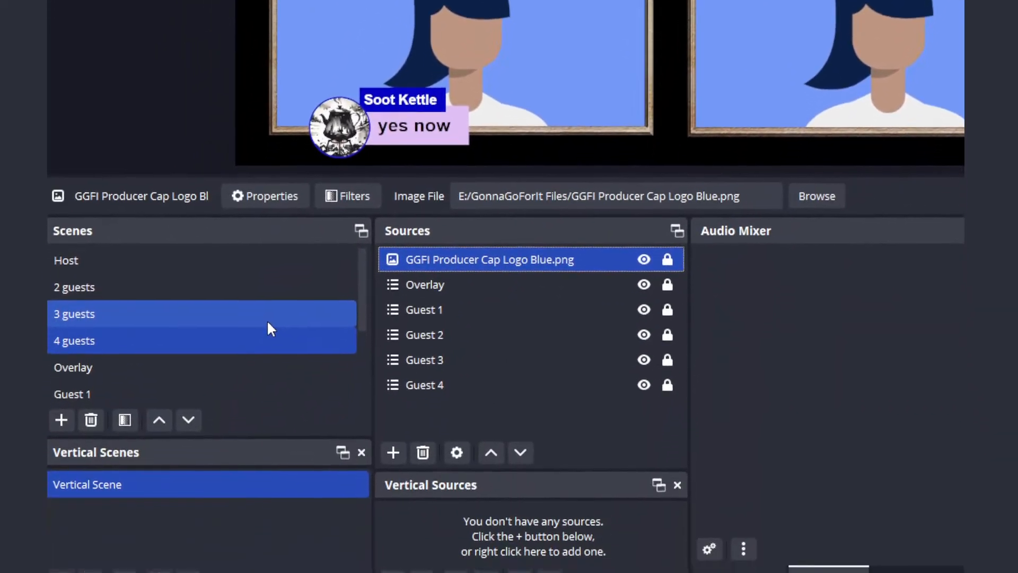
{"action": "left_click", "coordinate": [268, 322]}
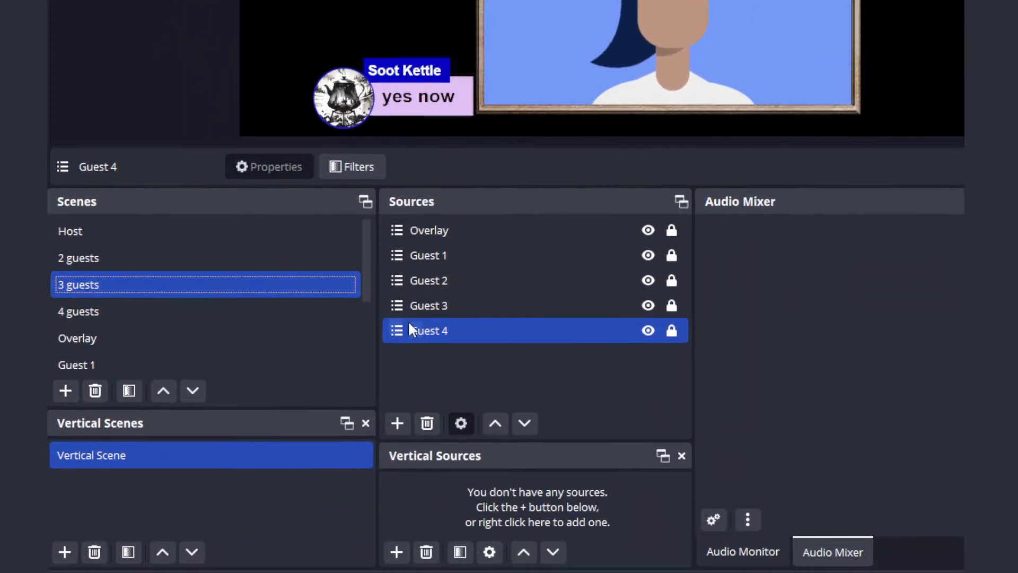
{"action": "right_click", "coordinate": [512, 354]}
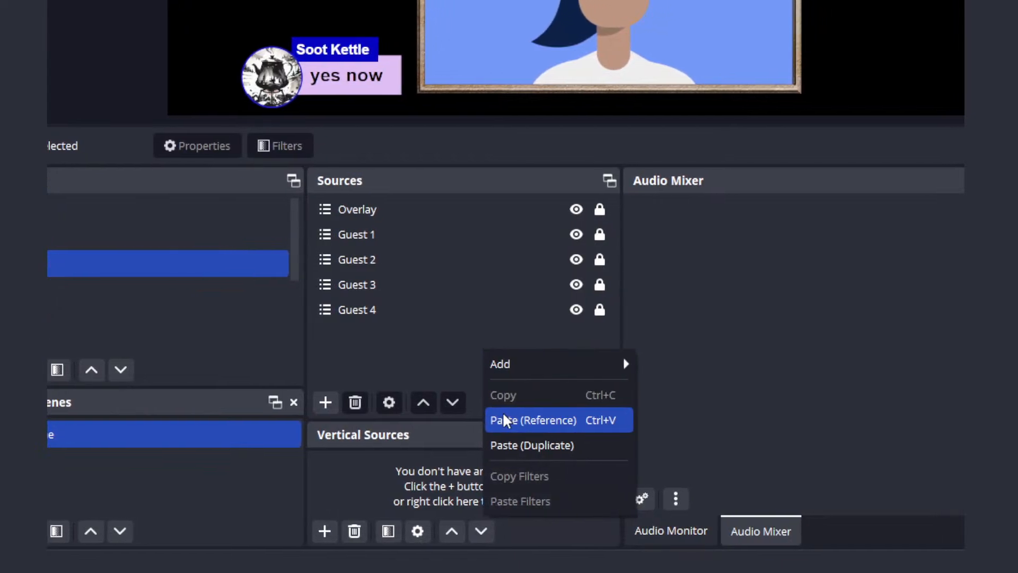
{"action": "left_click", "coordinate": [504, 420]}
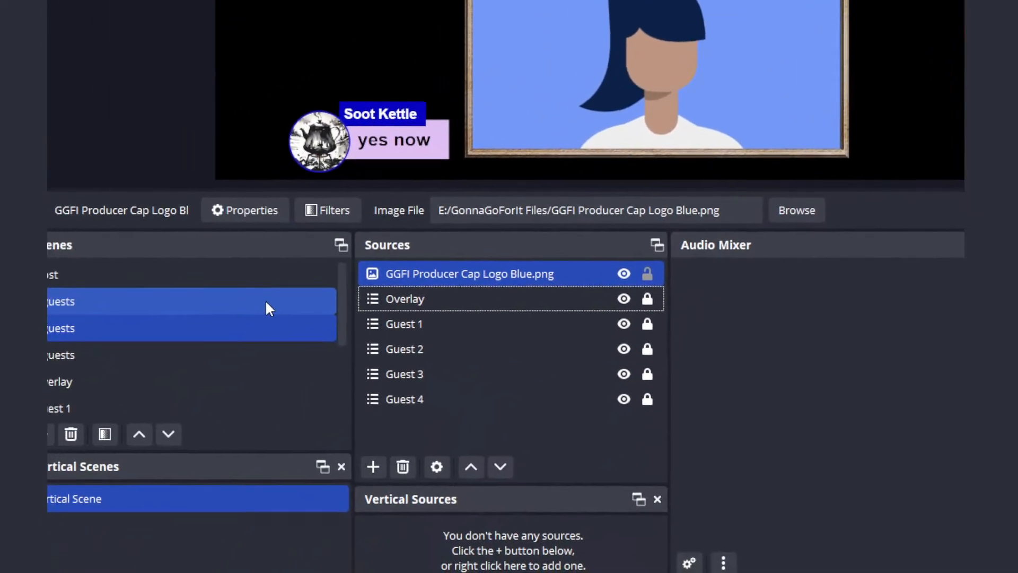
- Paste the copied logo as a reference into the 2 guests scene and the Host scene
{"action": "left_click", "coordinate": [281, 294]}
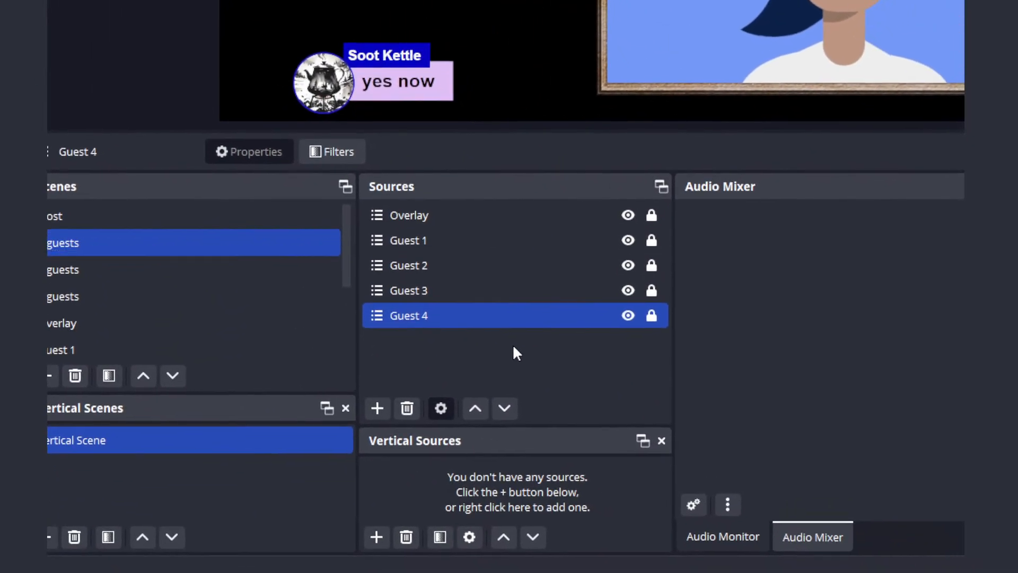
{"action": "right_click", "coordinate": [525, 364]}
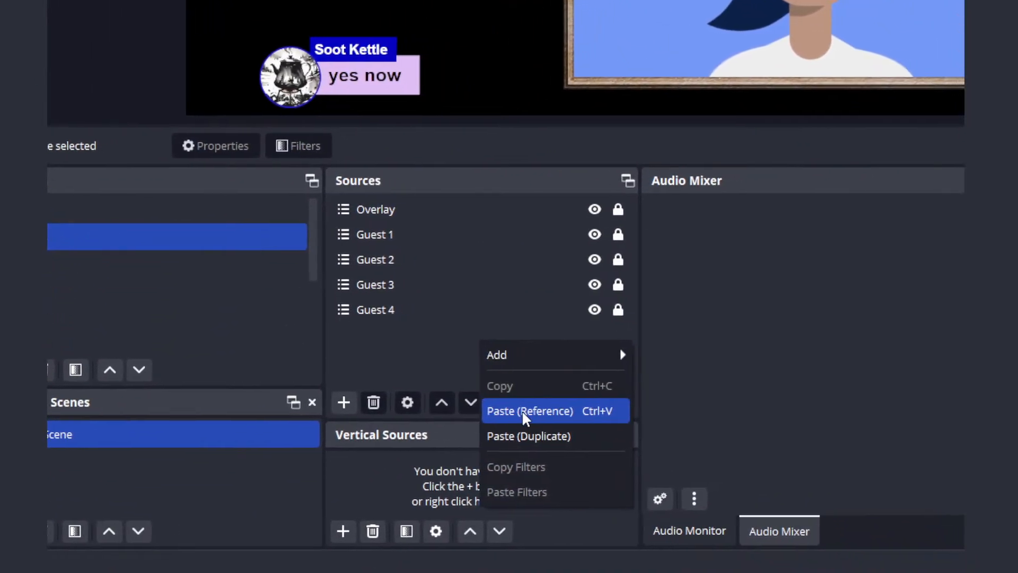
{"action": "left_click", "coordinate": [507, 409]}
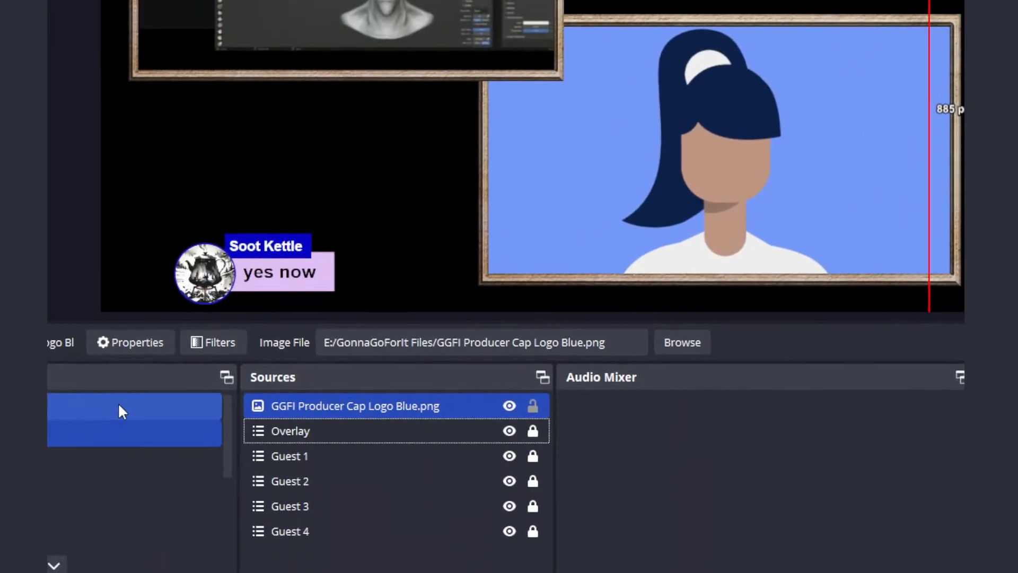
{"action": "left_click", "coordinate": [118, 406]}
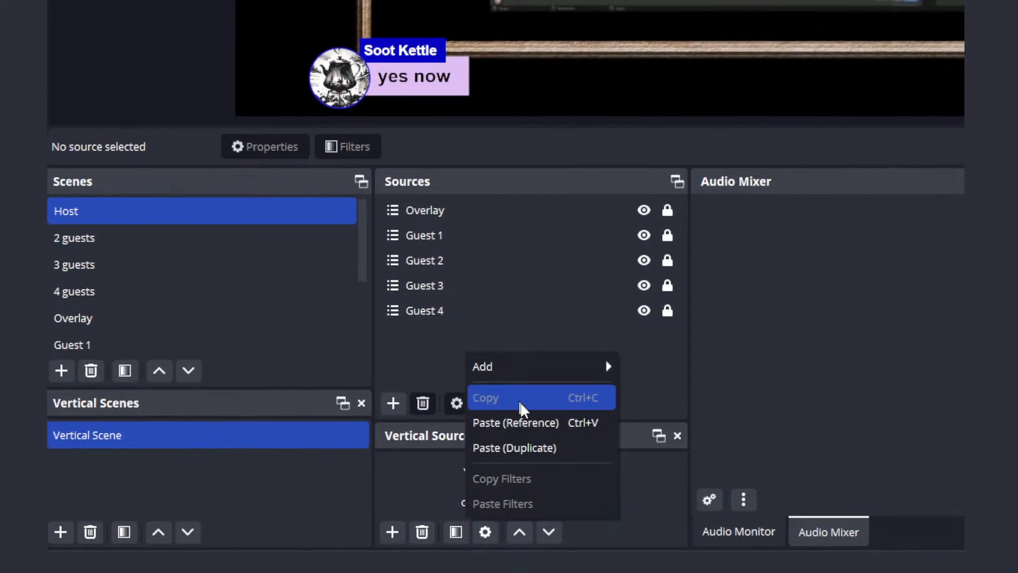
{"action": "left_click", "coordinate": [539, 429]}
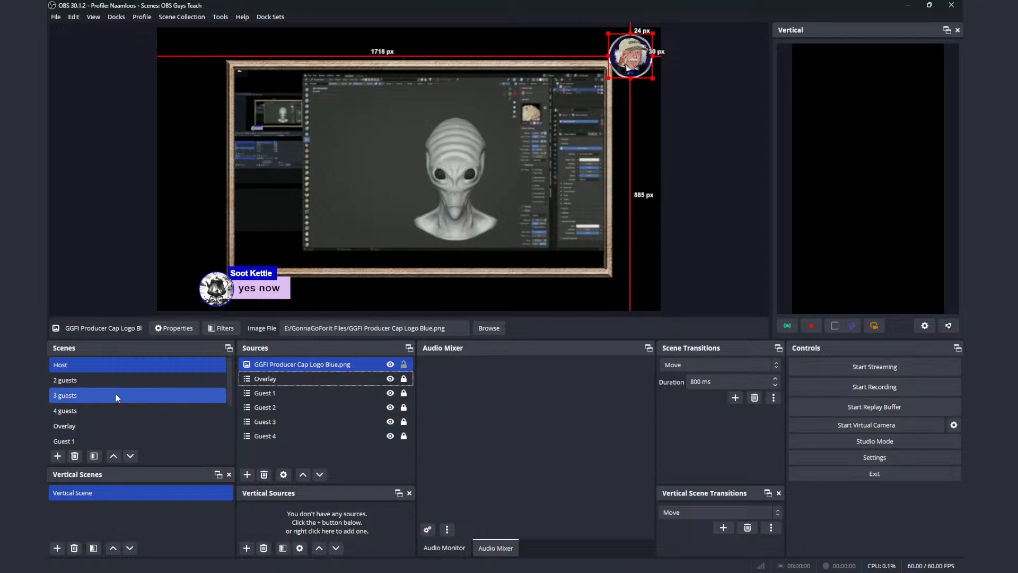
- Lock the logo source in the 2 guests, Host and 3 guests scenes
{"action": "left_click", "coordinate": [94, 377]}
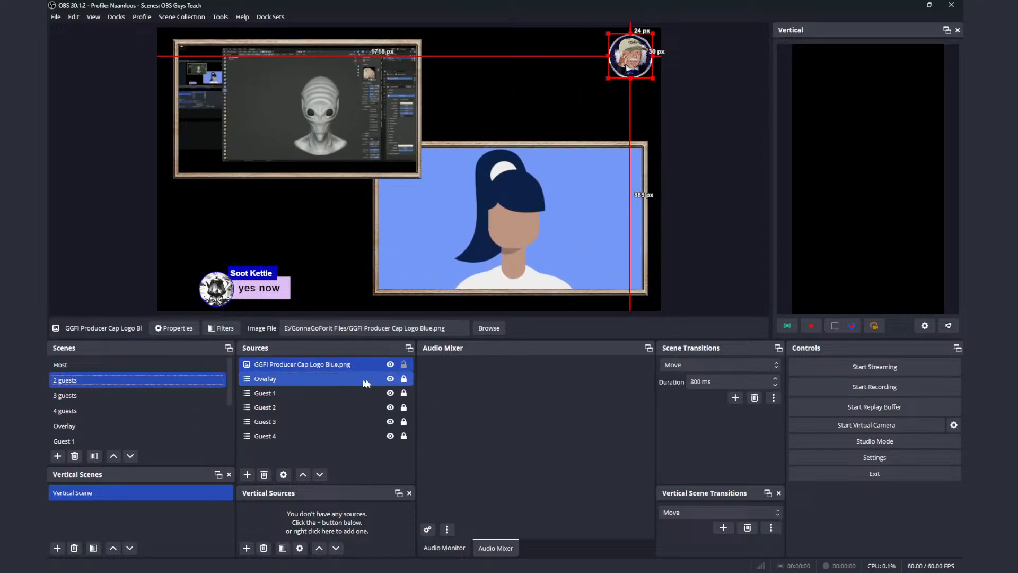
{"action": "left_click", "coordinate": [404, 364]}
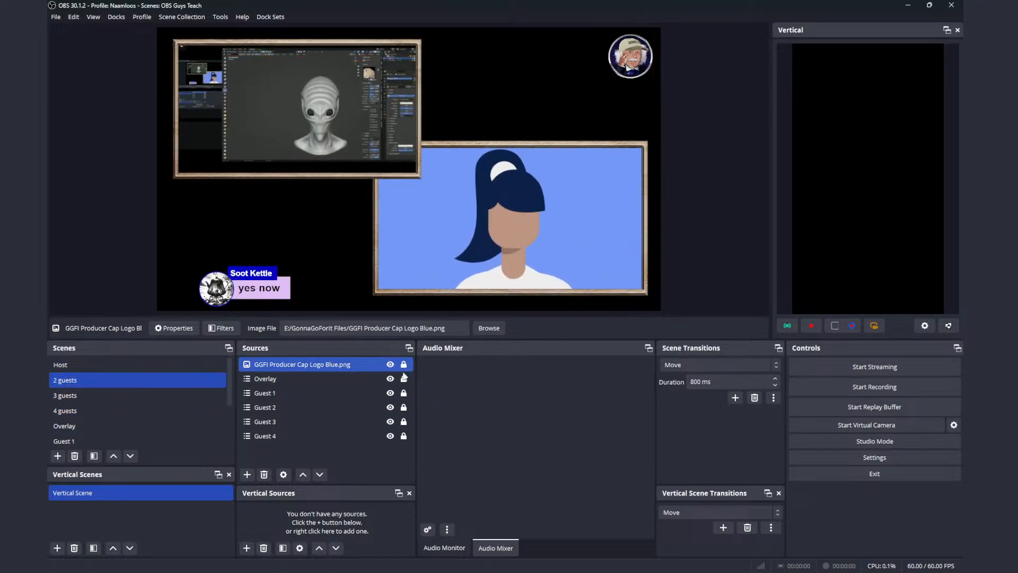
{"action": "left_click", "coordinate": [184, 368]}
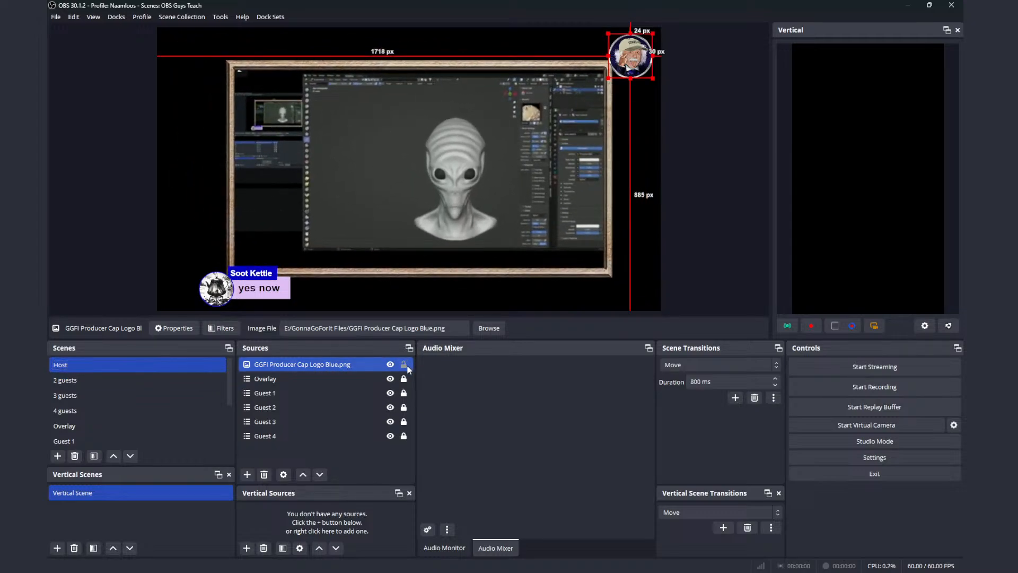
{"action": "left_click", "coordinate": [404, 365]}
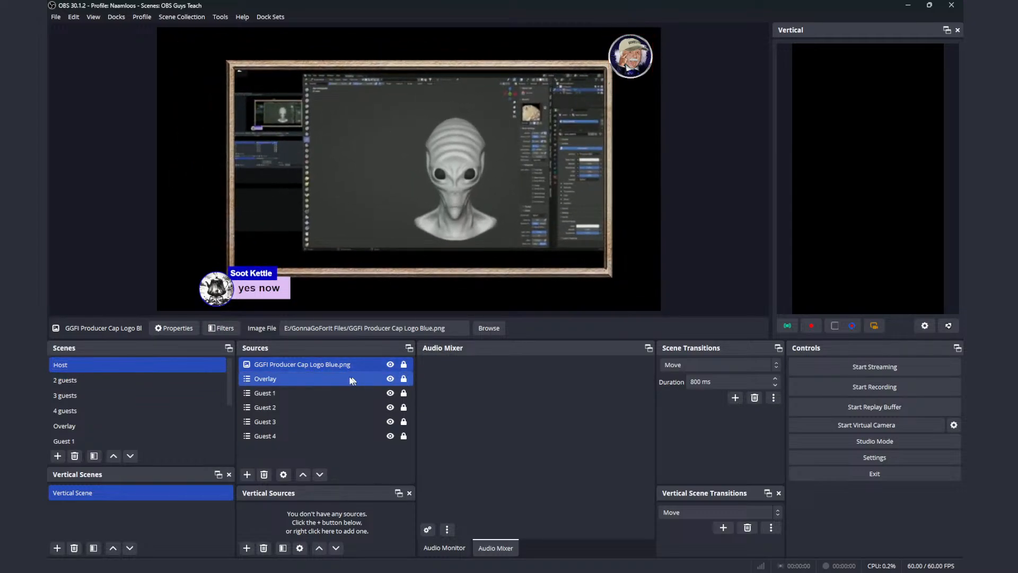
{"action": "left_click", "coordinate": [170, 383]}
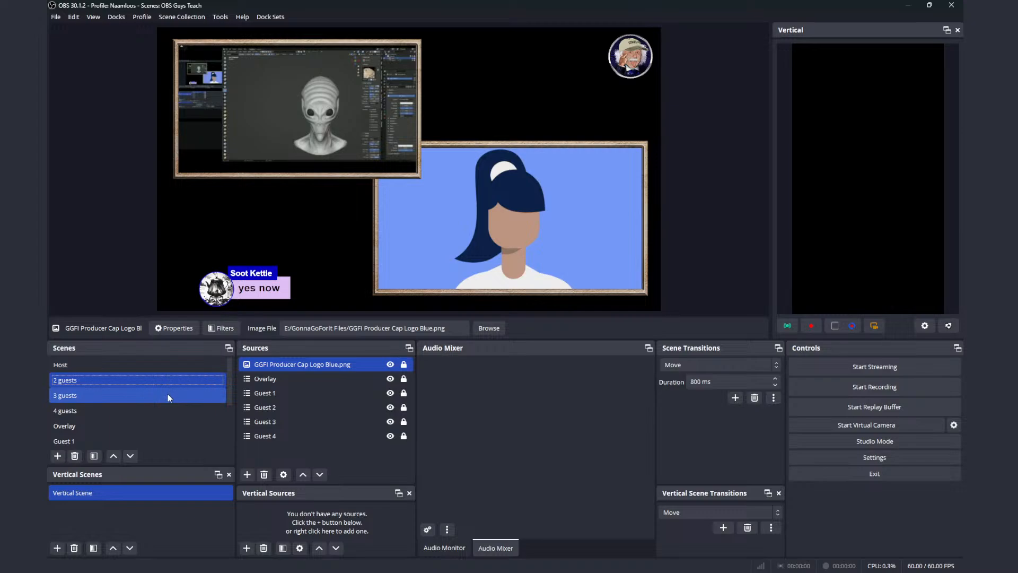
{"action": "left_click", "coordinate": [168, 397]}
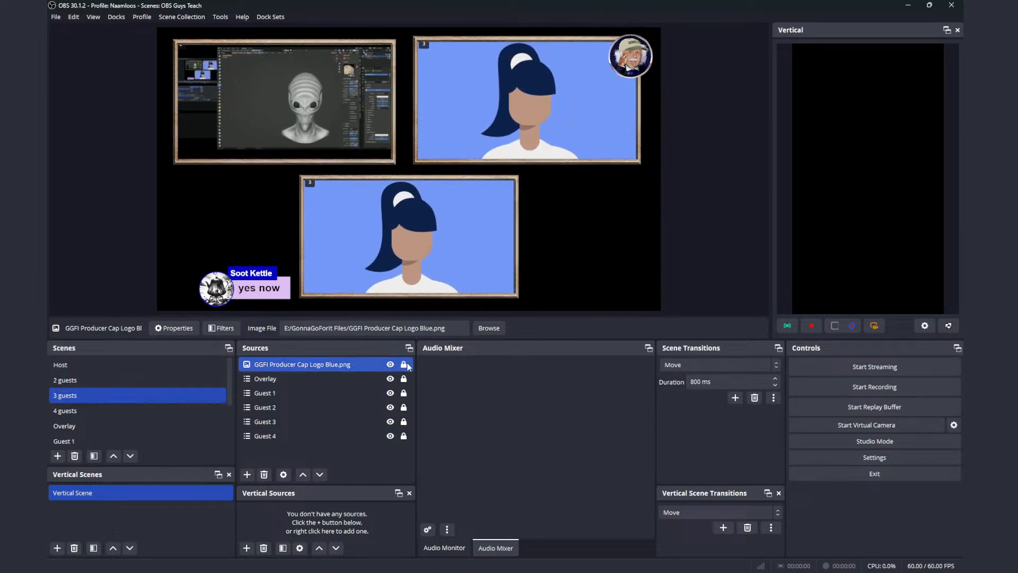
- Check the logo in the 4 guests and 2 guests scenes, finishing on the Host scene
{"action": "left_click", "coordinate": [193, 407]}
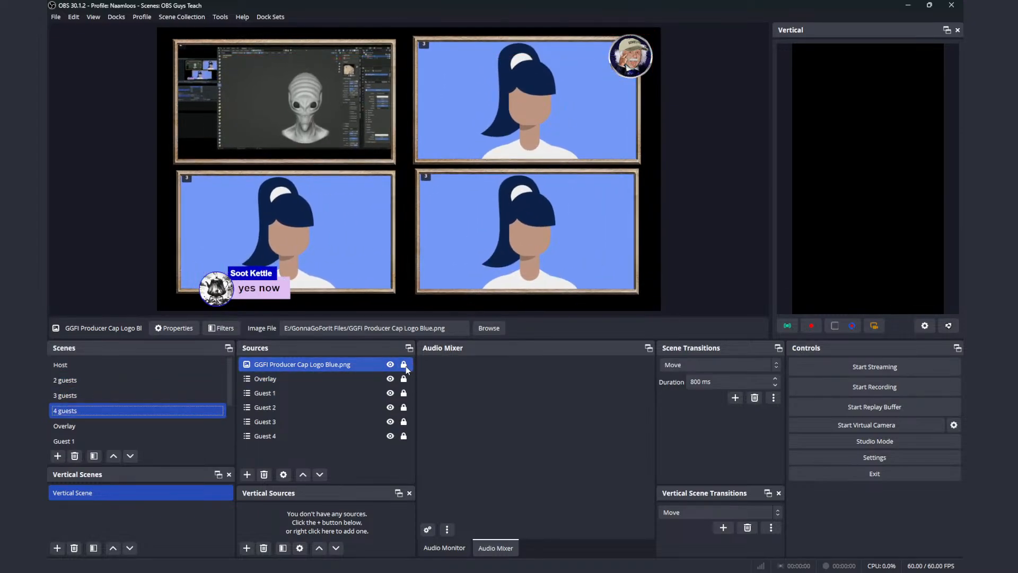
{"action": "left_click", "coordinate": [143, 385]}
{"action": "left_click", "coordinate": [136, 367]}
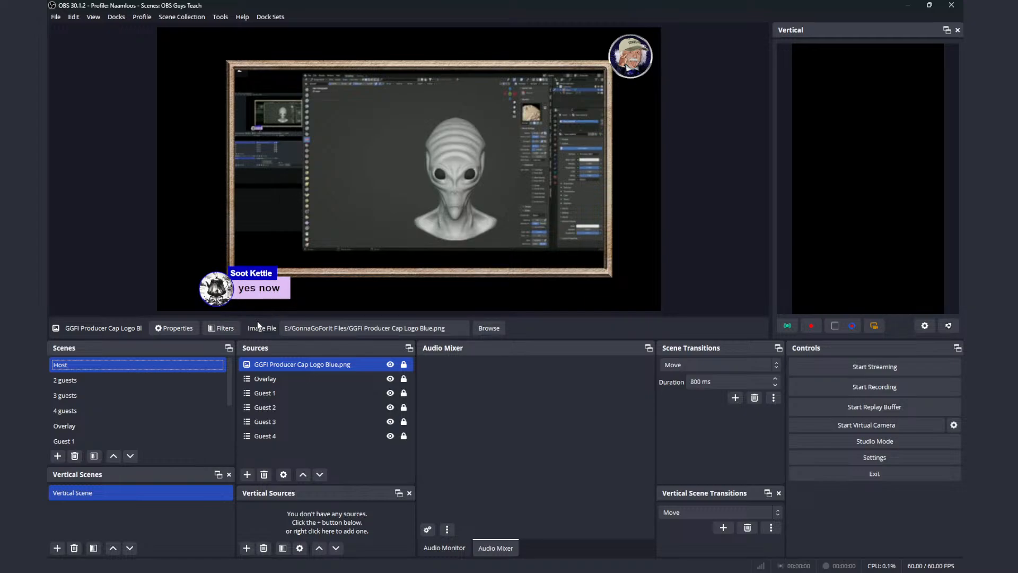
{"action": "left_click", "coordinate": [274, 392], "text": "ctrl"}
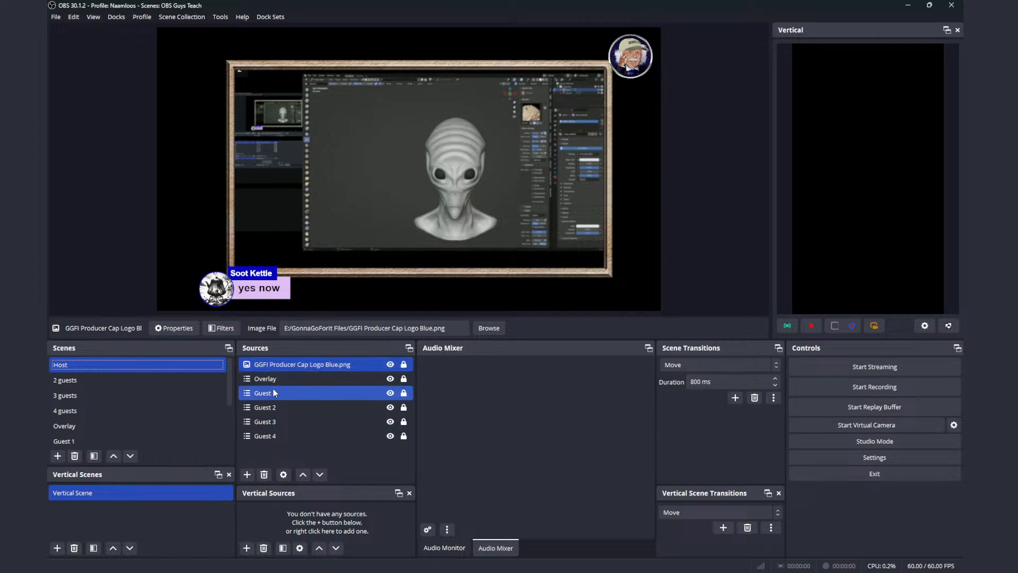
{"action": "left_click", "coordinate": [275, 370]}
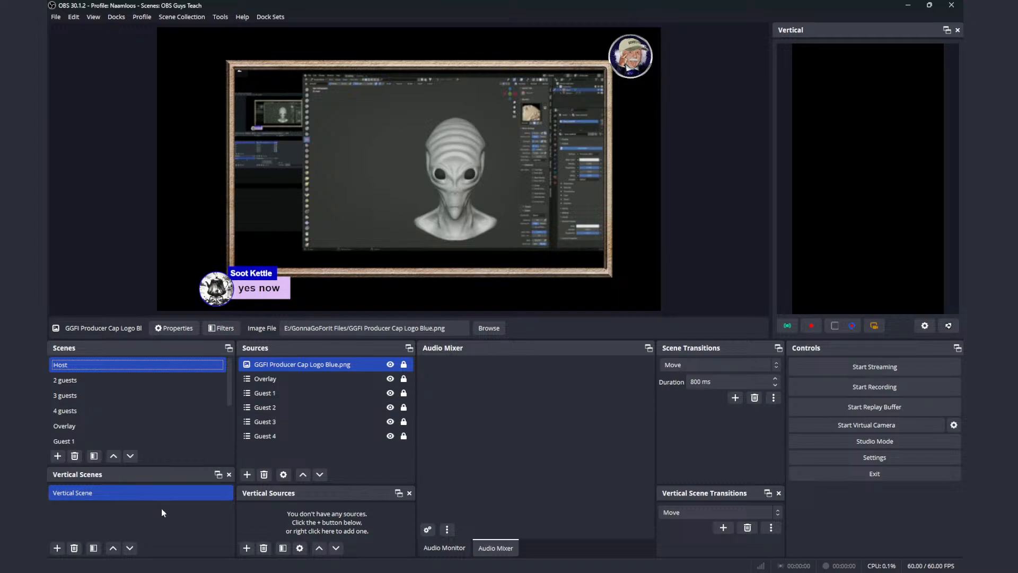
{"action": "left_click", "coordinate": [289, 403], "text": "ctrl"}
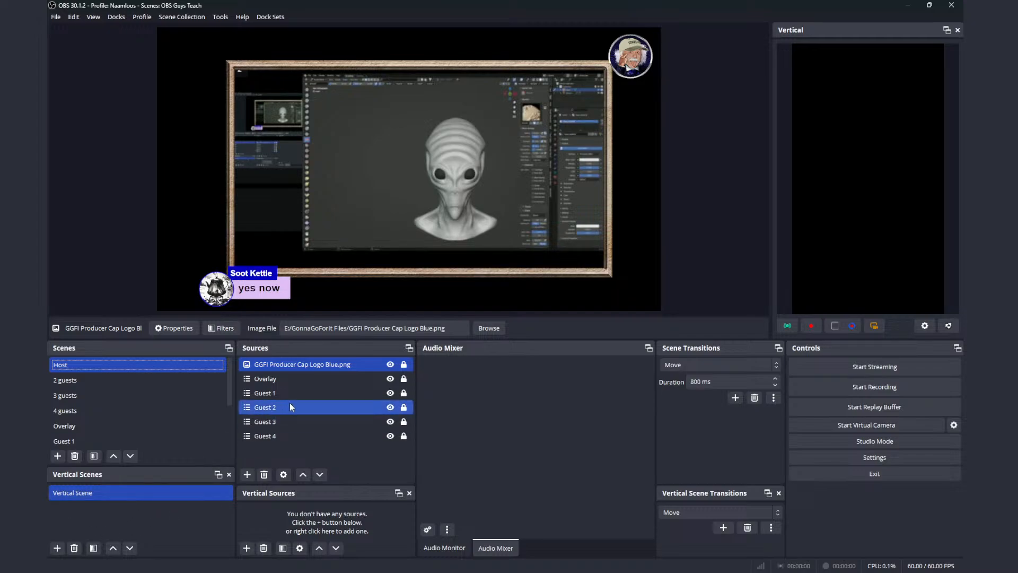
{"action": "left_click", "coordinate": [299, 407], "text": "ctrl"}
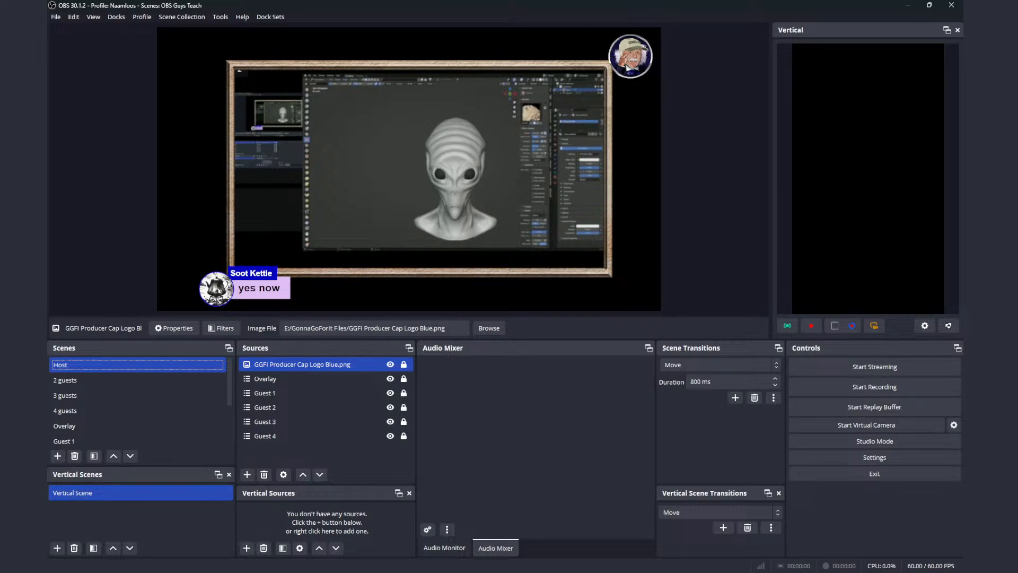
- Switch to the OBS instance that is streaming and examine how its scene list is grouped under the Main Scenes and Global Scenes headings
{"action": "left_click_drag", "start_coordinate": [703, 572], "coordinate": [666, 29]}
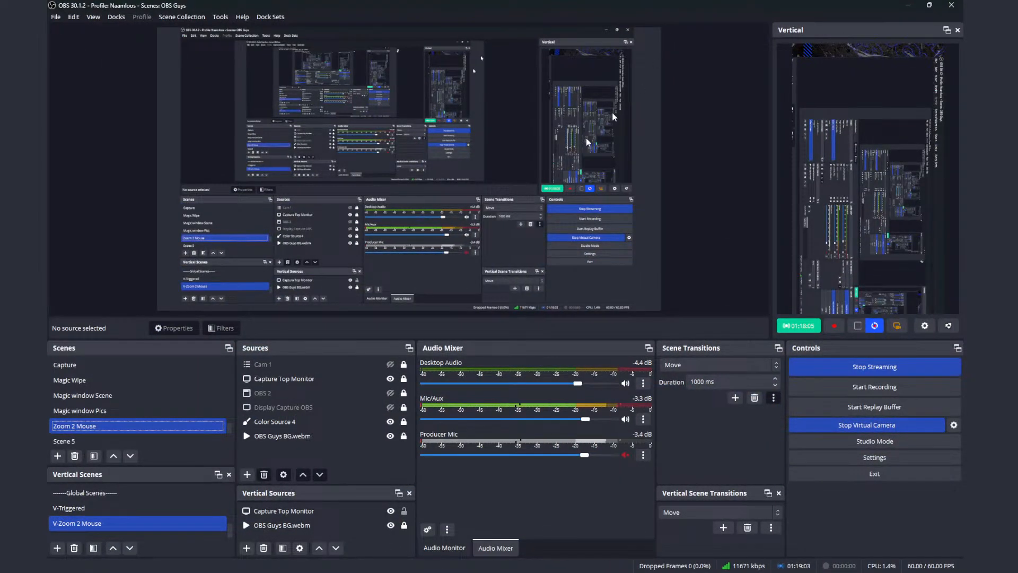
{"action": "left_click", "coordinate": [195, 410]}
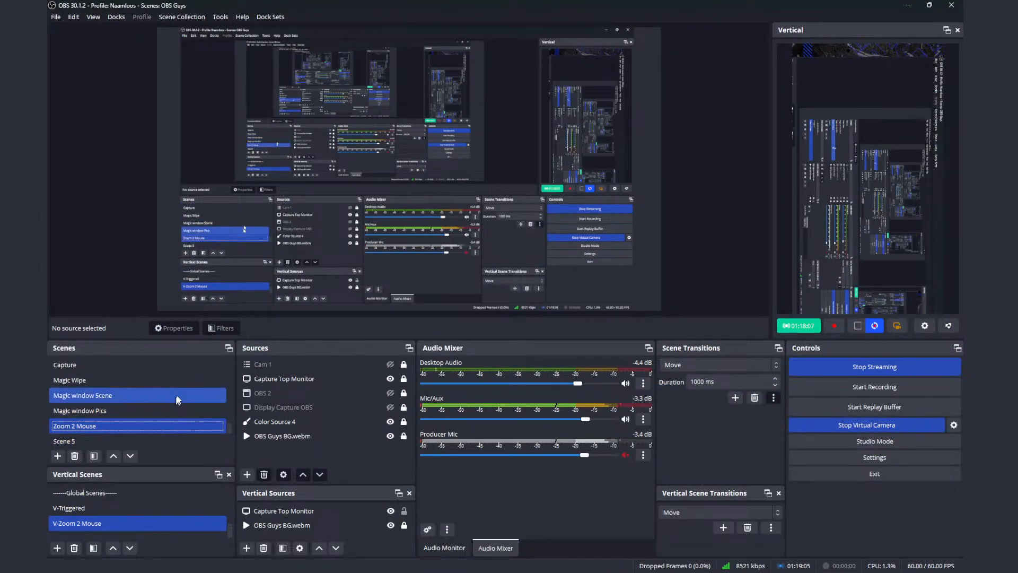
{"action": "left_click", "coordinate": [145, 395]}
{"action": "left_click", "coordinate": [116, 410]}
{"action": "scroll", "coordinate": [115, 410], "scroll_direction": "up", "scroll_amount": 10}
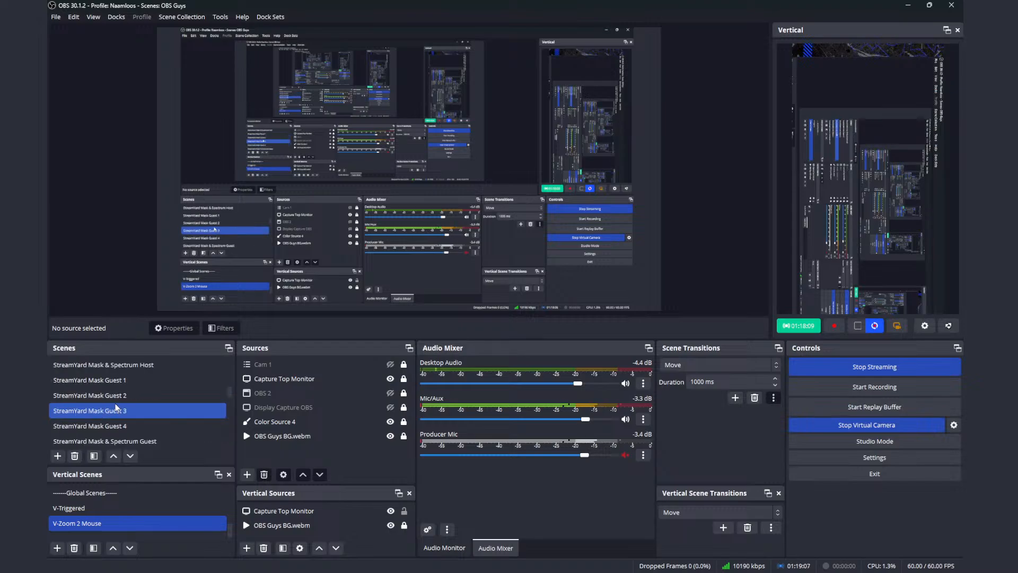
{"action": "left_click", "coordinate": [112, 384]}
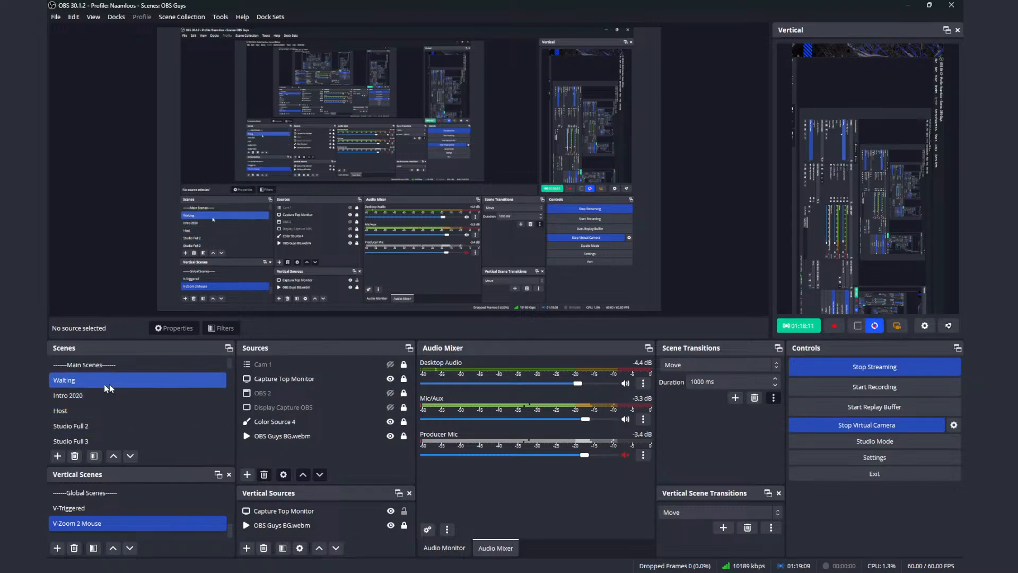
{"action": "left_click", "coordinate": [72, 365]}
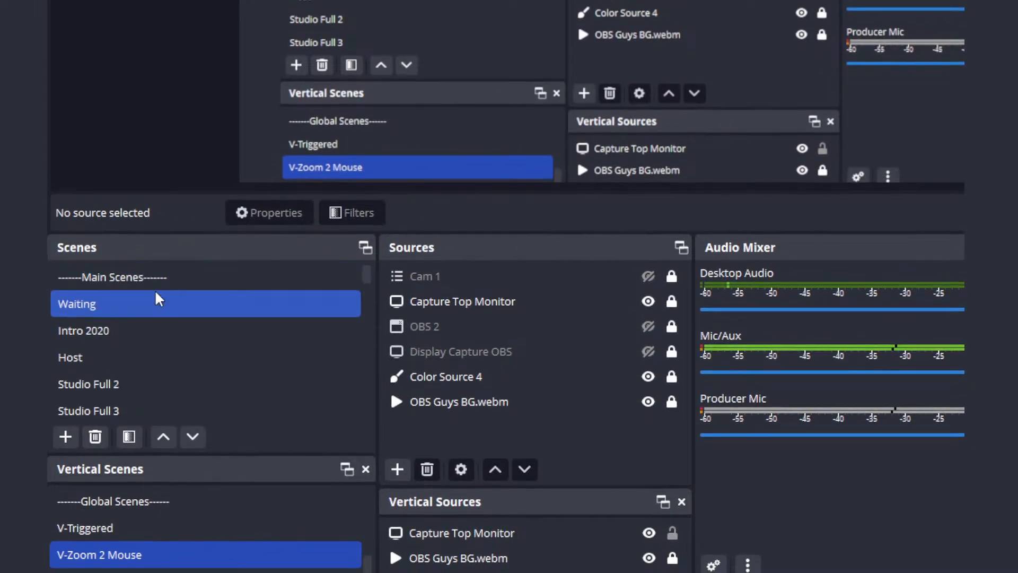
{"action": "left_click", "coordinate": [150, 310]}
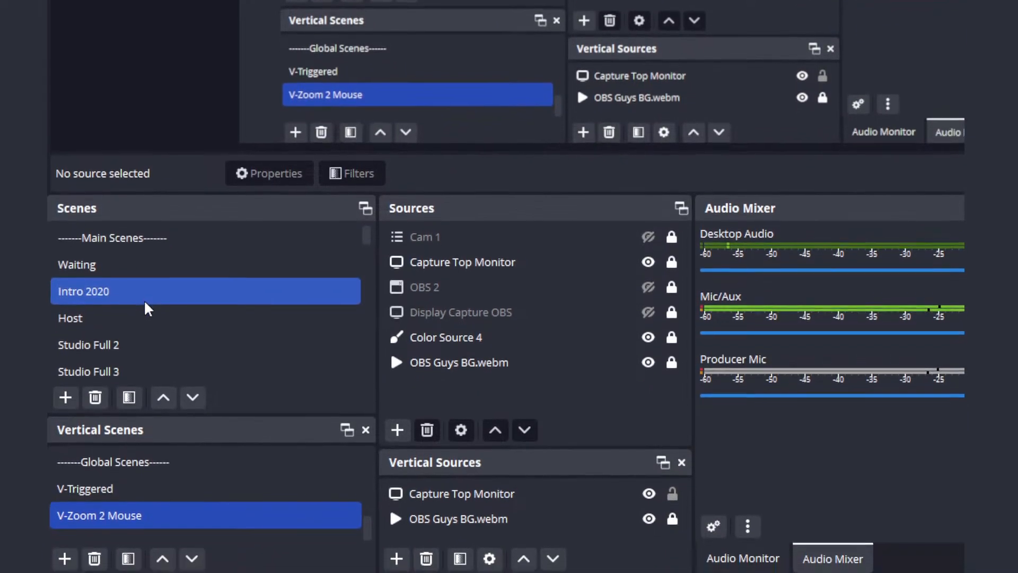
{"action": "scroll", "coordinate": [151, 340], "scroll_direction": "down", "scroll_amount": 1}
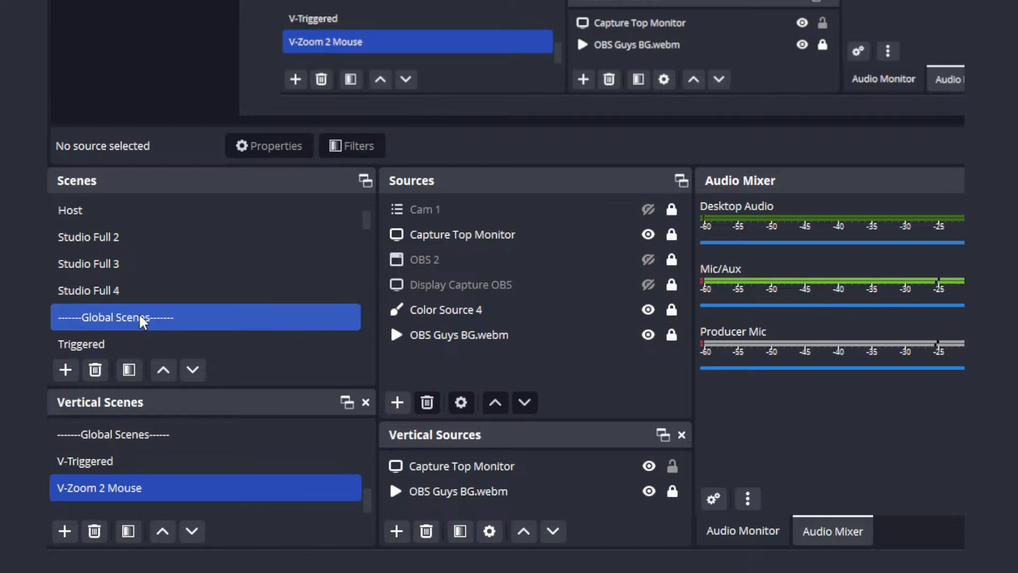
{"action": "scroll", "coordinate": [139, 318], "scroll_direction": "down", "scroll_amount": 1}
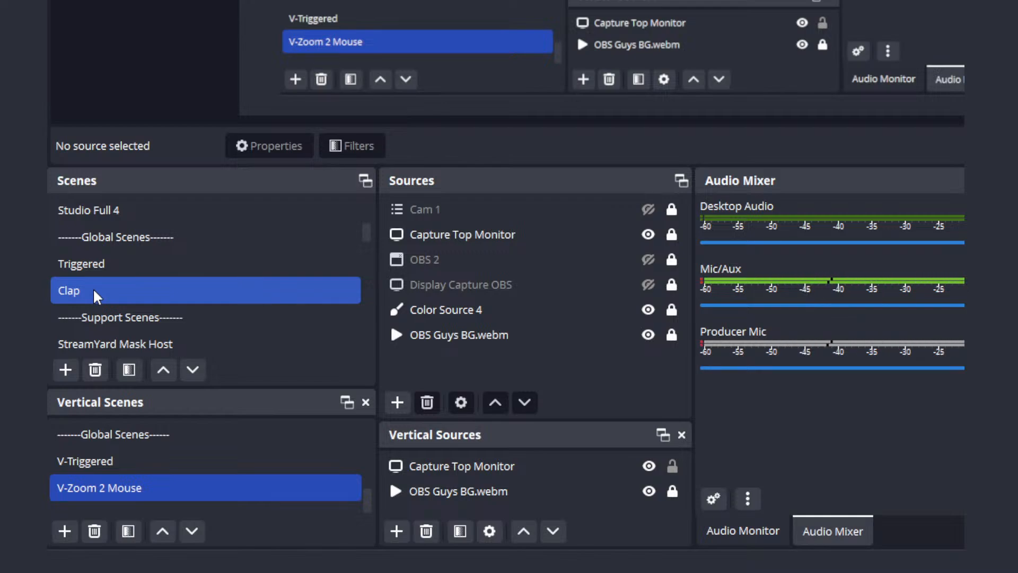
{"action": "left_click", "coordinate": [103, 271]}
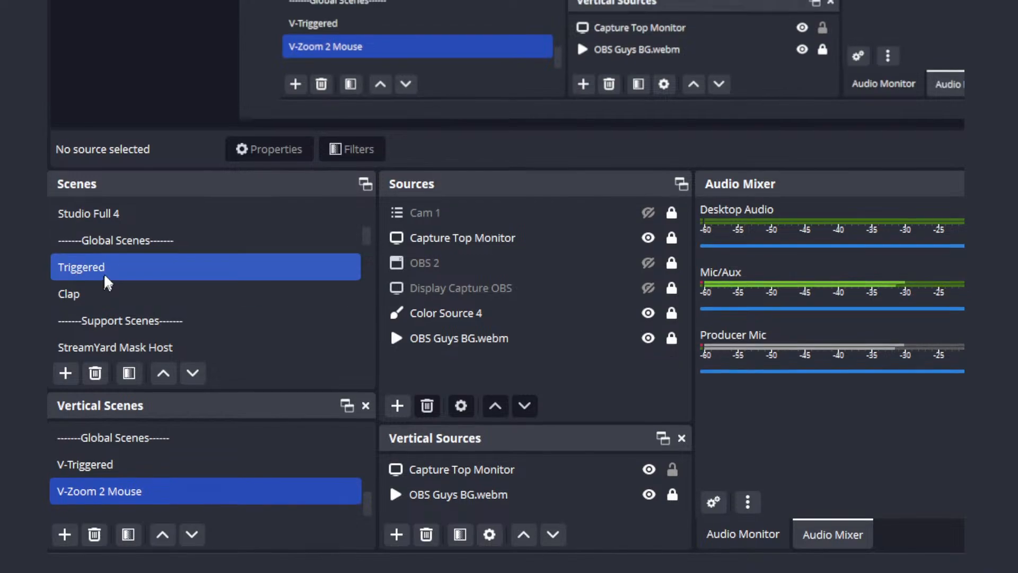
{"action": "left_click", "coordinate": [122, 241]}
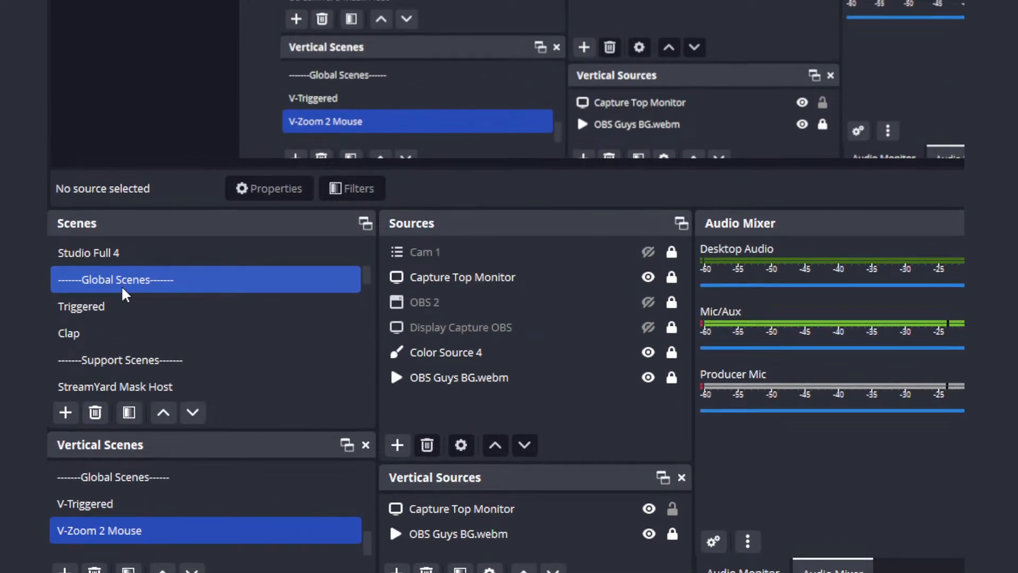
{"action": "left_click", "coordinate": [121, 292]}
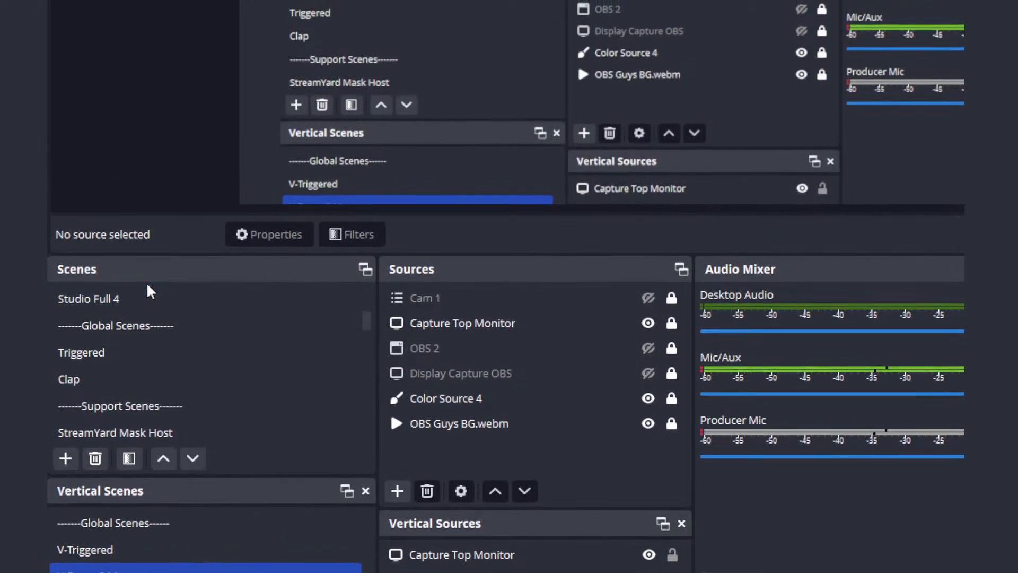
- Look through the whole scene list, from the main and support scenes down to the soundboard scenes and back to Studio Full 2
{"action": "scroll", "coordinate": [150, 287], "scroll_direction": "up", "scroll_amount": 2}
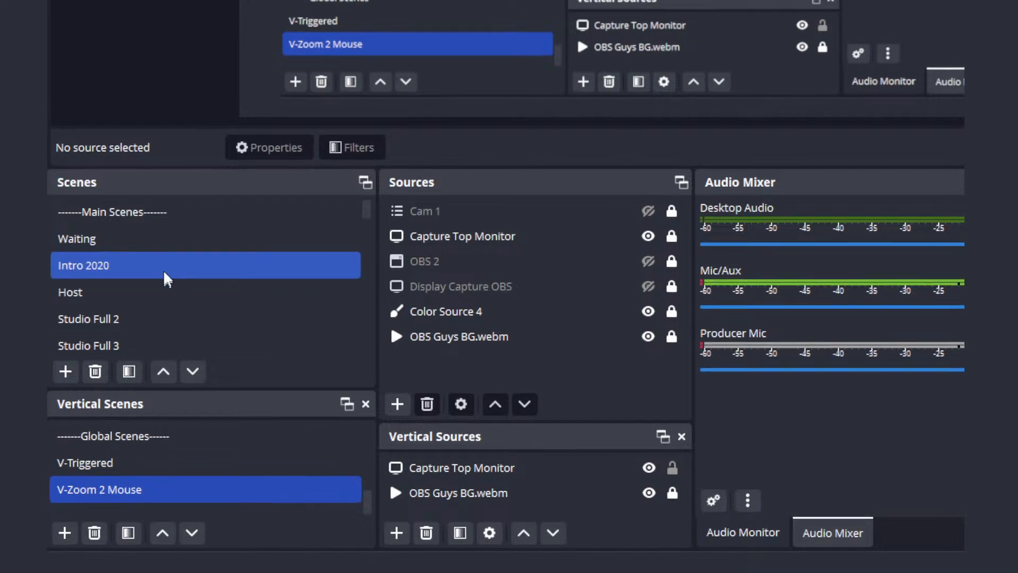
{"action": "scroll", "coordinate": [164, 276], "scroll_direction": "down", "scroll_amount": 2}
{"action": "scroll", "coordinate": [164, 289], "scroll_direction": "down", "scroll_amount": 10}
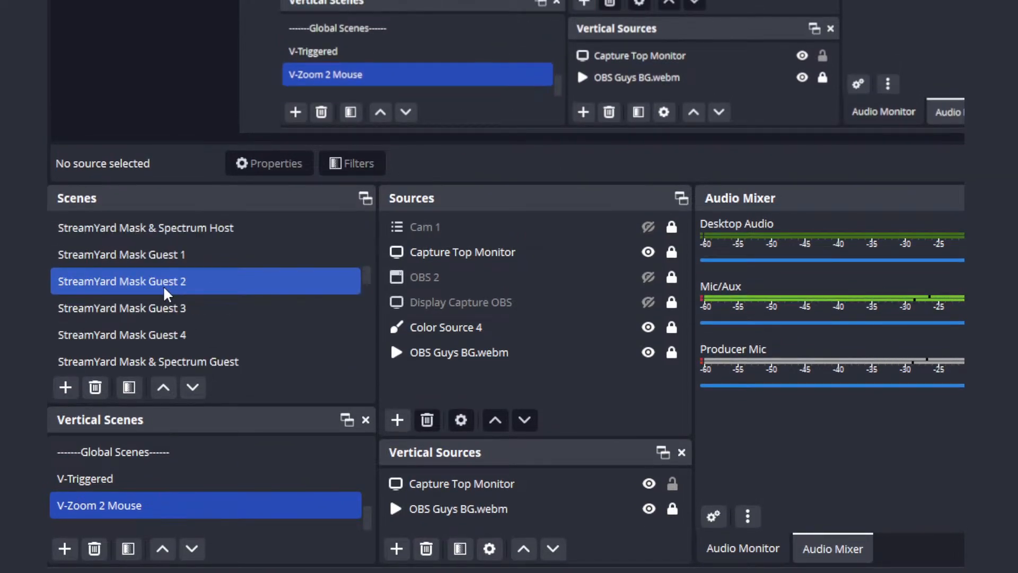
{"action": "scroll", "coordinate": [163, 291], "scroll_direction": "down", "scroll_amount": 1}
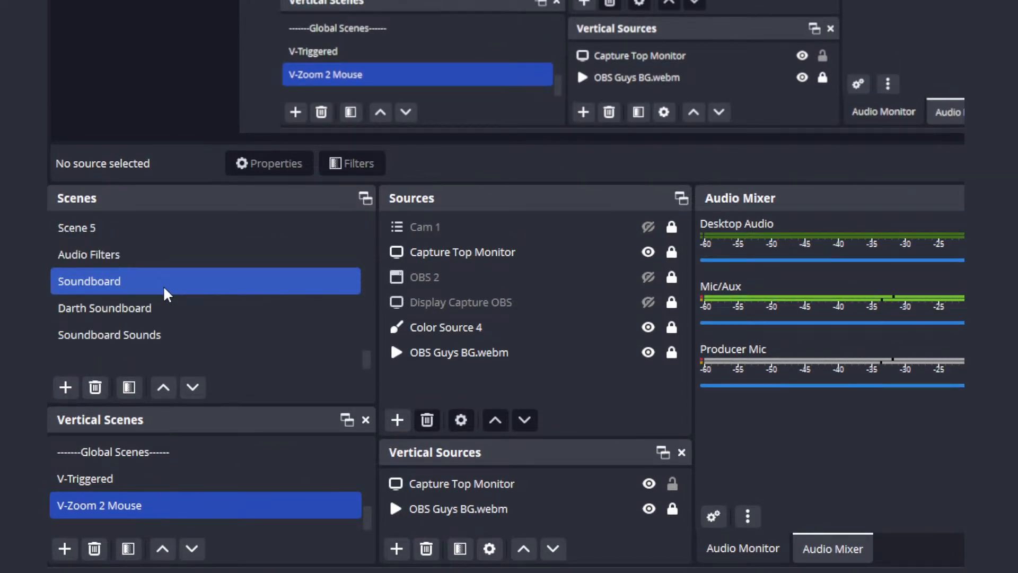
{"action": "scroll", "coordinate": [157, 285], "scroll_direction": "up", "scroll_amount": 3}
{"action": "scroll", "coordinate": [157, 285], "scroll_direction": "up", "scroll_amount": 8}
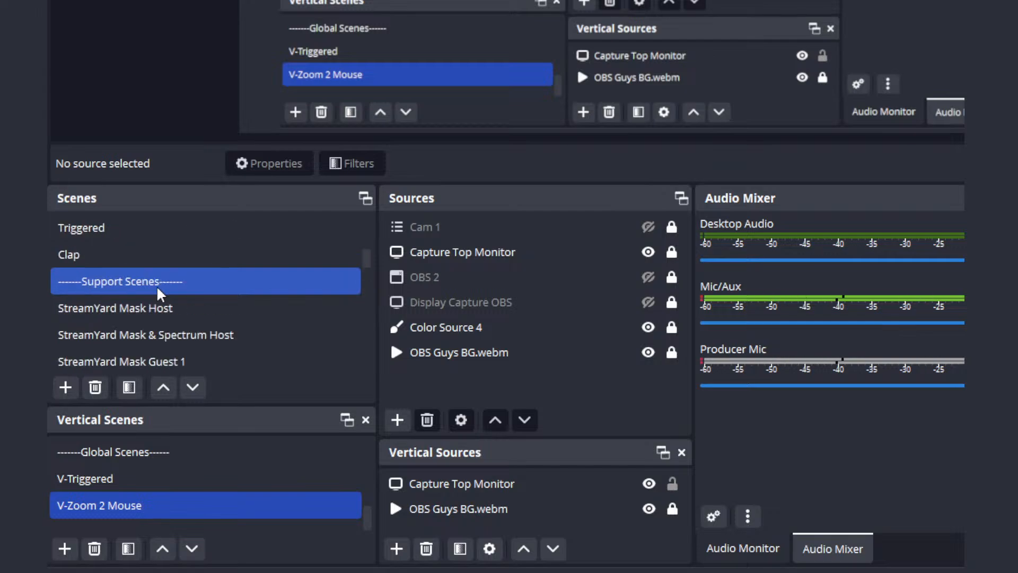
{"action": "scroll", "coordinate": [157, 286], "scroll_direction": "up", "scroll_amount": 2}
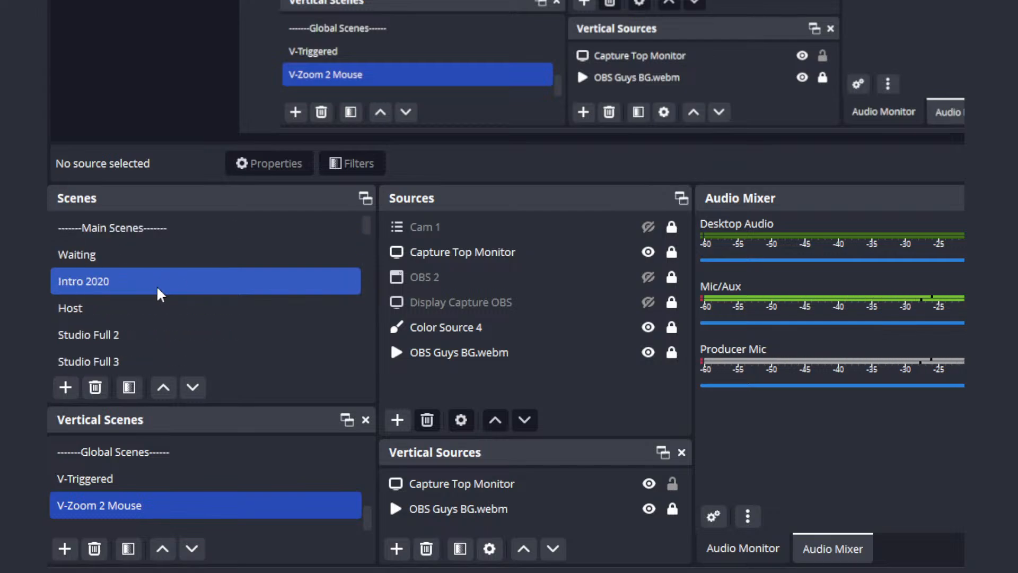
{"action": "scroll", "coordinate": [157, 285], "scroll_direction": "down", "scroll_amount": 1}
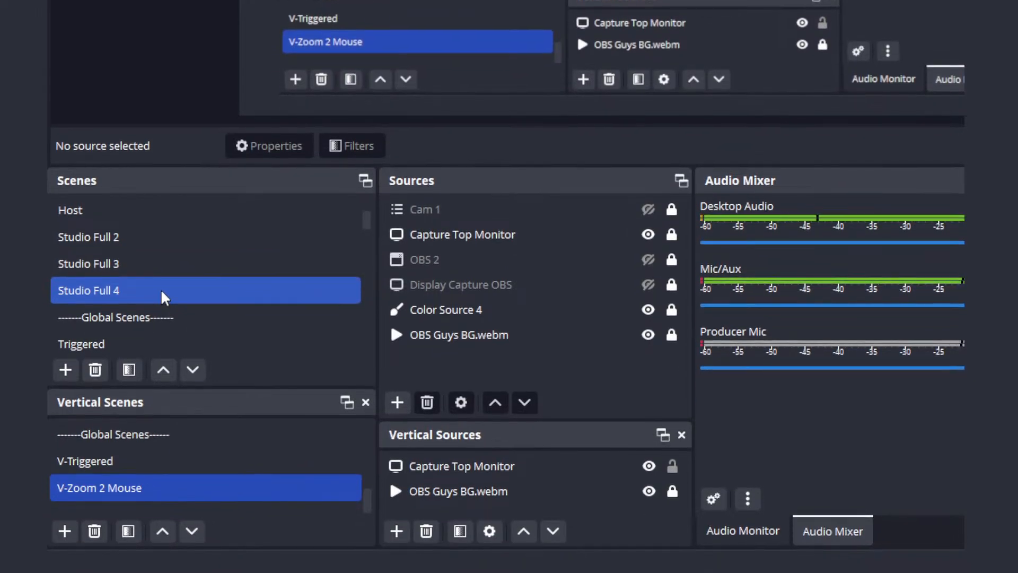
{"action": "scroll", "coordinate": [158, 287], "scroll_direction": "up", "scroll_amount": 1}
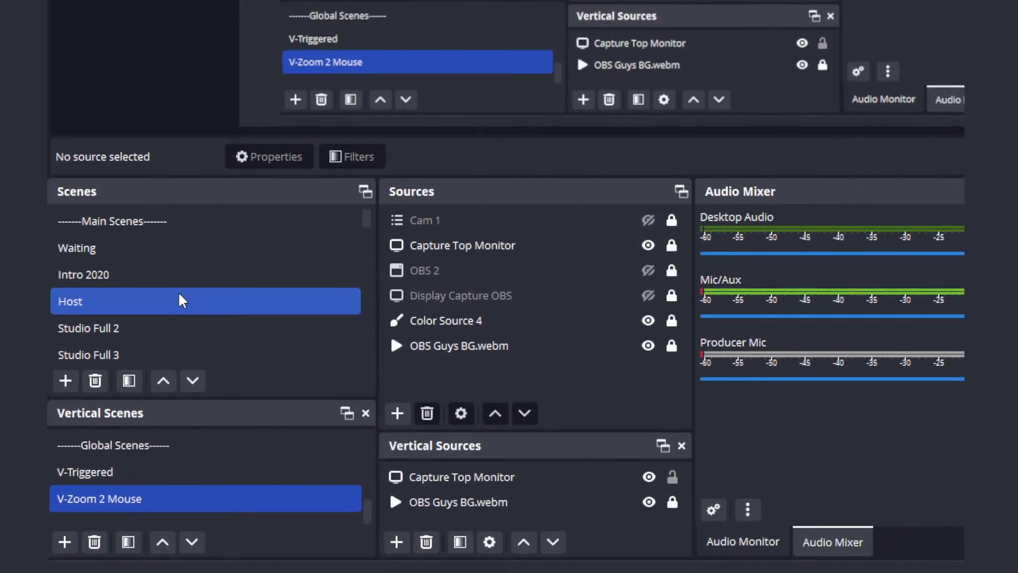
{"action": "scroll", "coordinate": [179, 293], "scroll_direction": "down", "scroll_amount": 1}
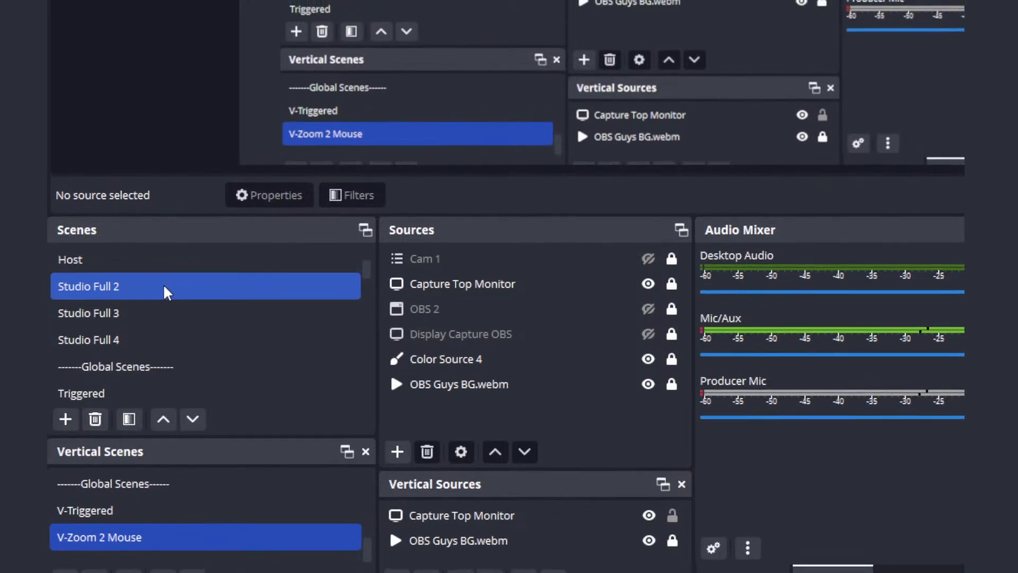
{"action": "left_click", "coordinate": [168, 305]}
{"action": "left_click", "coordinate": [171, 308]}
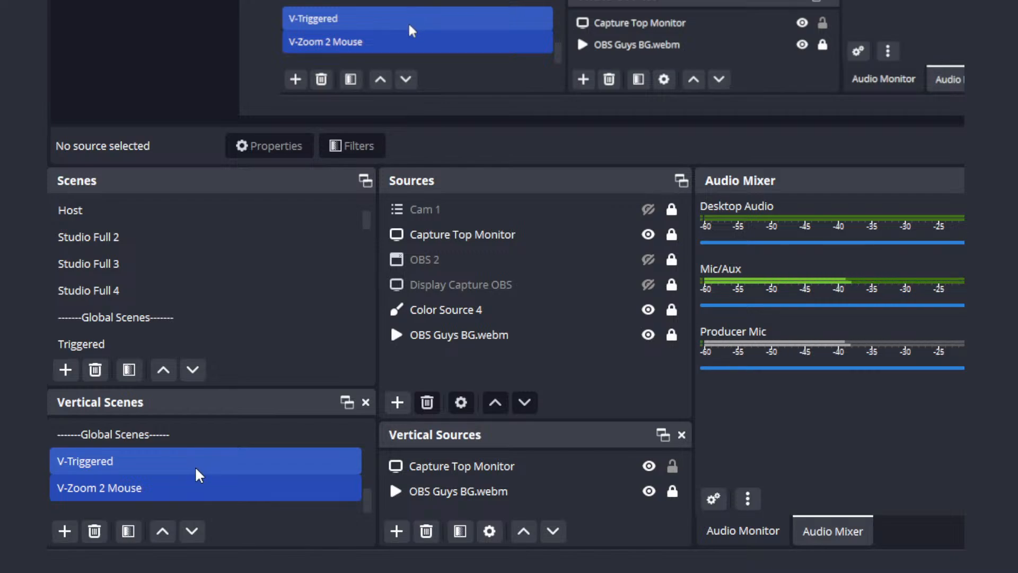
- Look through the vertical scenes list and compare its V- scene names and group headings with the main scene list
{"action": "scroll", "coordinate": [208, 465], "scroll_direction": "up", "scroll_amount": 2}
{"action": "scroll", "coordinate": [209, 466], "scroll_direction": "up", "scroll_amount": 1}
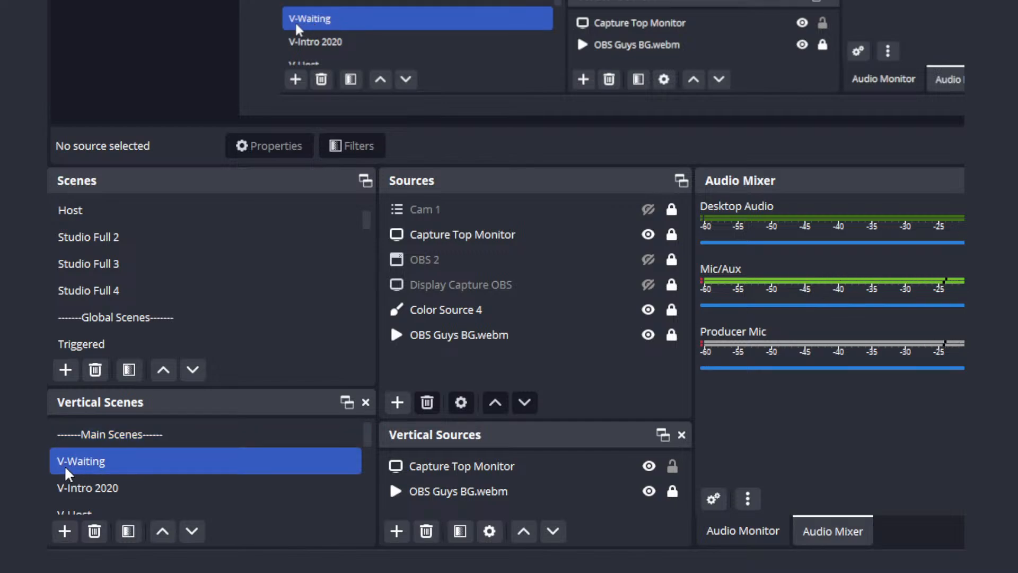
{"action": "scroll", "coordinate": [119, 485], "scroll_direction": "down", "scroll_amount": 1}
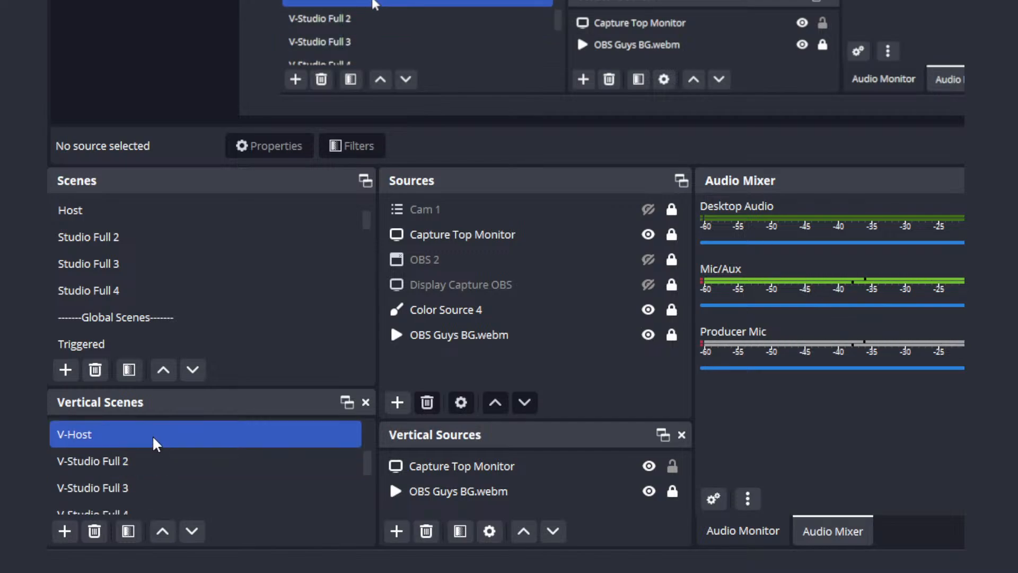
{"action": "scroll", "coordinate": [151, 460], "scroll_direction": "down", "scroll_amount": 2}
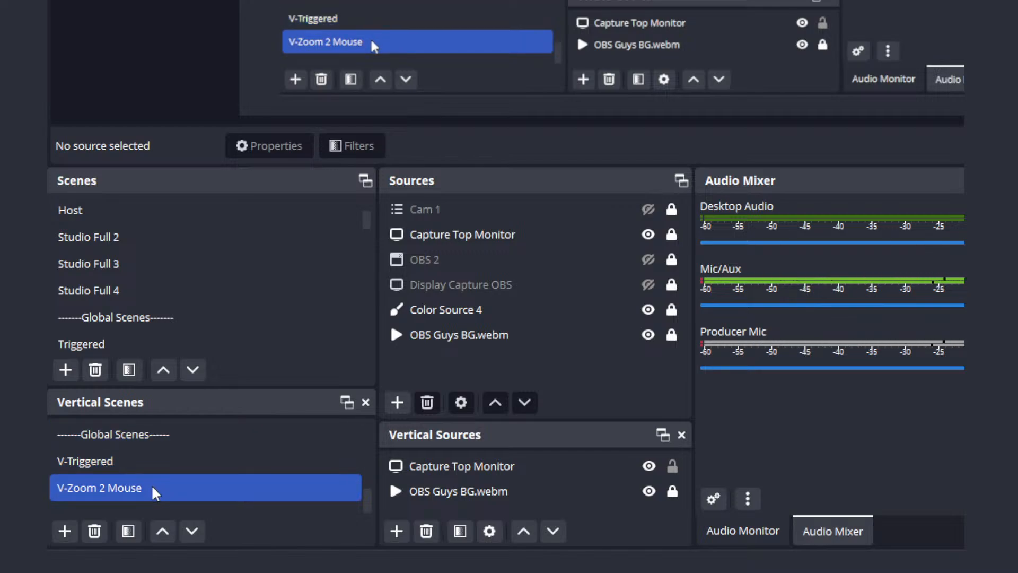
{"action": "left_click", "coordinate": [157, 459]}
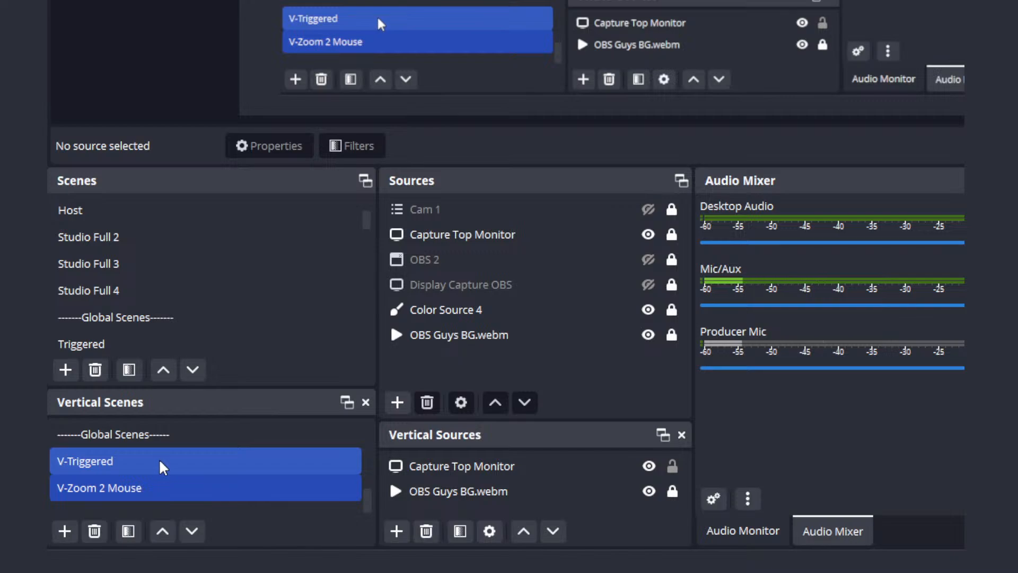
{"action": "scroll", "coordinate": [158, 459], "scroll_direction": "up", "scroll_amount": 1}
{"action": "left_click", "coordinate": [160, 459]}
{"action": "scroll", "coordinate": [161, 461], "scroll_direction": "up", "scroll_amount": 1}
{"action": "left_click", "coordinate": [161, 460]}
{"action": "scroll", "coordinate": [161, 461], "scroll_direction": "up", "scroll_amount": 1}
{"action": "left_click", "coordinate": [161, 460]}
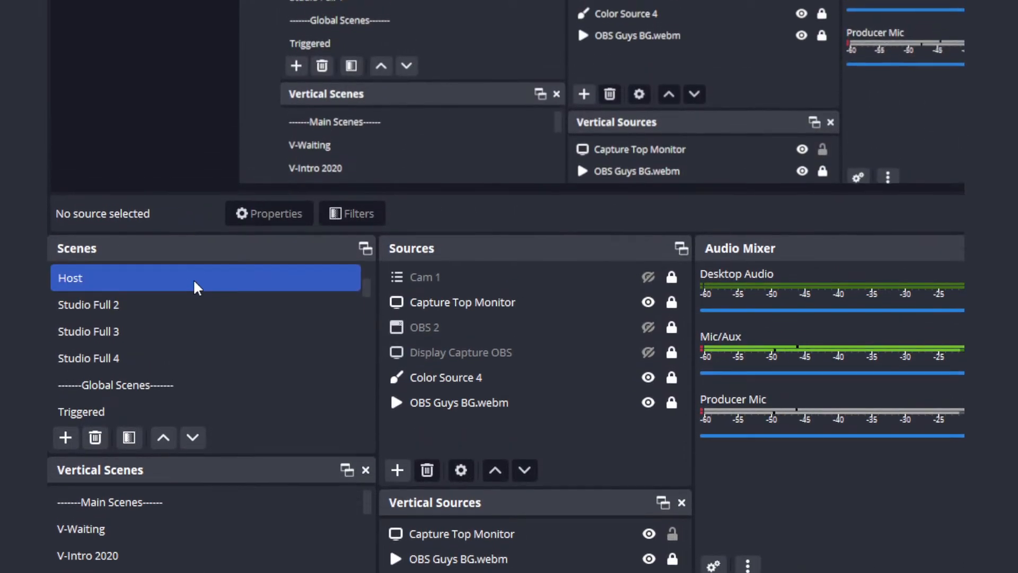
- Select the V-Host vertical scene and examine which main scenes are checked in its Linked Scenes options
{"action": "left_click", "coordinate": [194, 281]}
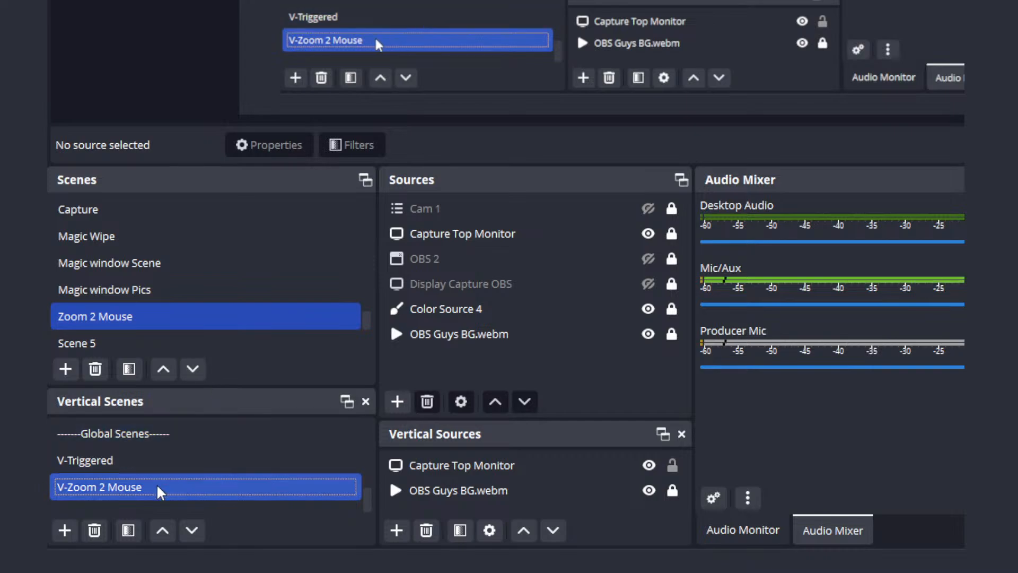
{"action": "scroll", "coordinate": [210, 489], "scroll_direction": "up", "scroll_amount": 6}
{"action": "scroll", "coordinate": [210, 488], "scroll_direction": "down", "scroll_amount": 5}
{"action": "scroll", "coordinate": [211, 494], "scroll_direction": "up", "scroll_amount": 6}
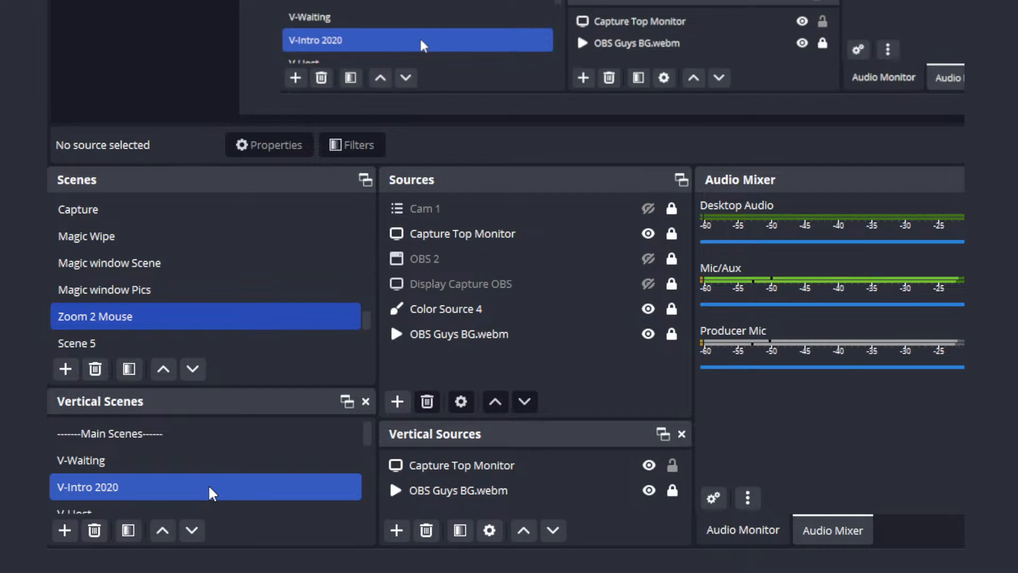
{"action": "scroll", "coordinate": [211, 489], "scroll_direction": "down", "scroll_amount": 3}
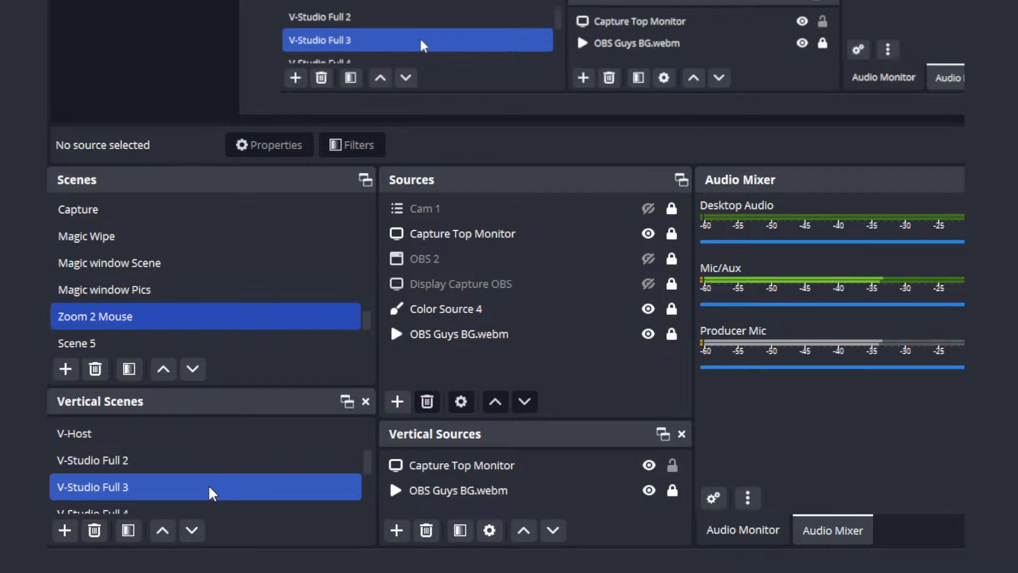
{"action": "right_click", "coordinate": [265, 436]}
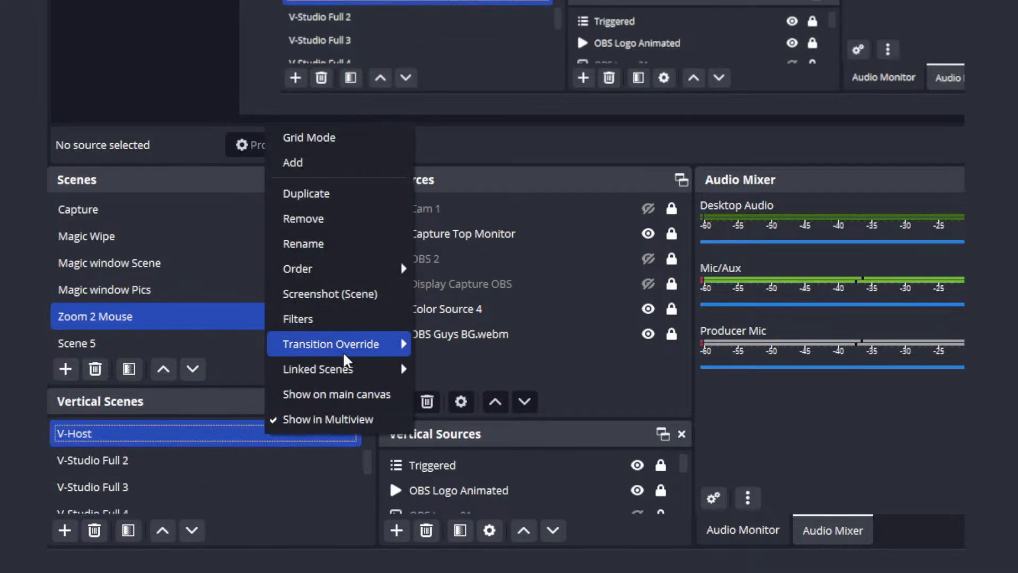
{"action": "mouse_move", "coordinate": [350, 371]}
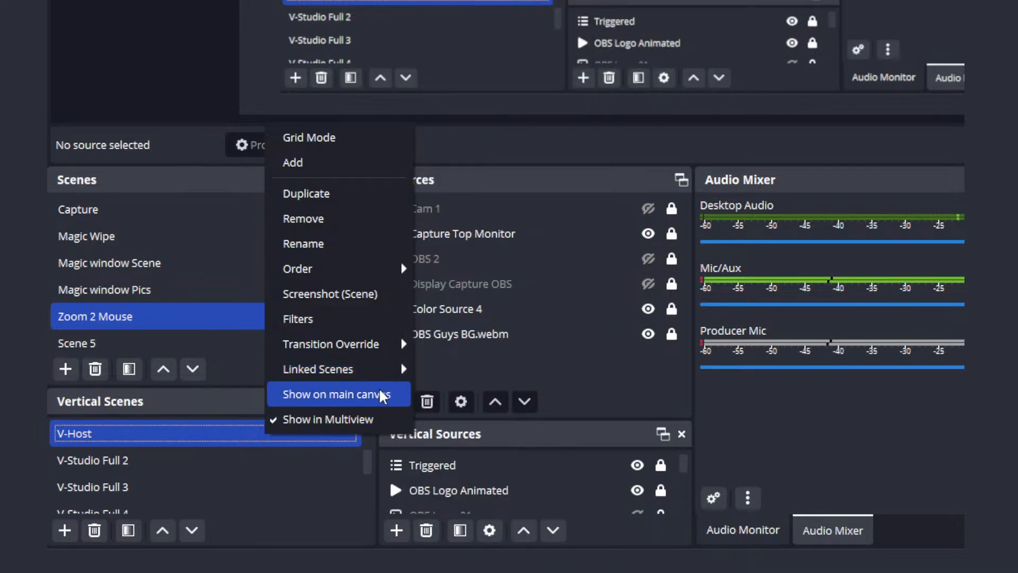
{"action": "mouse_move", "coordinate": [382, 369]}
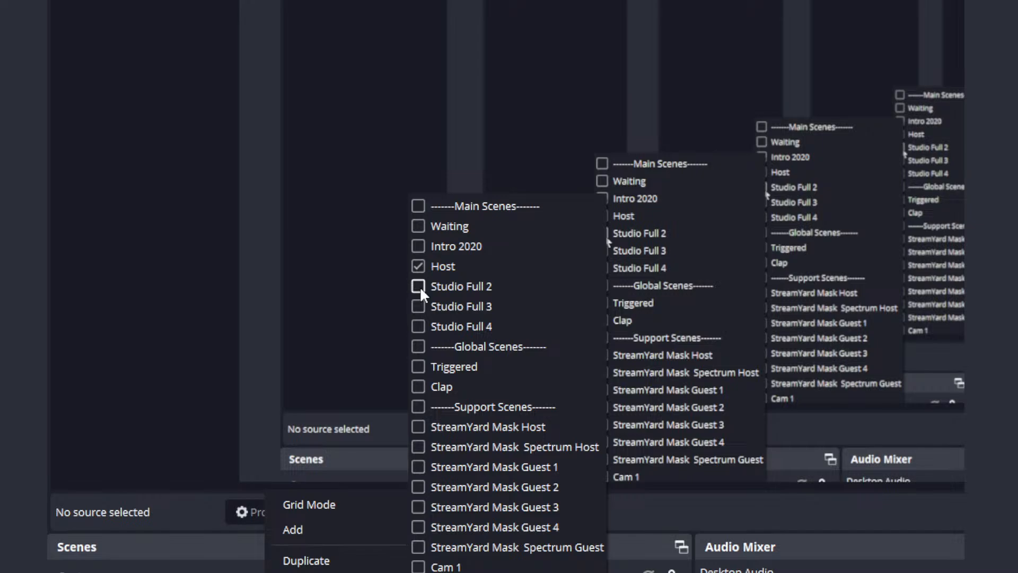
{"action": "left_click", "coordinate": [418, 286]}
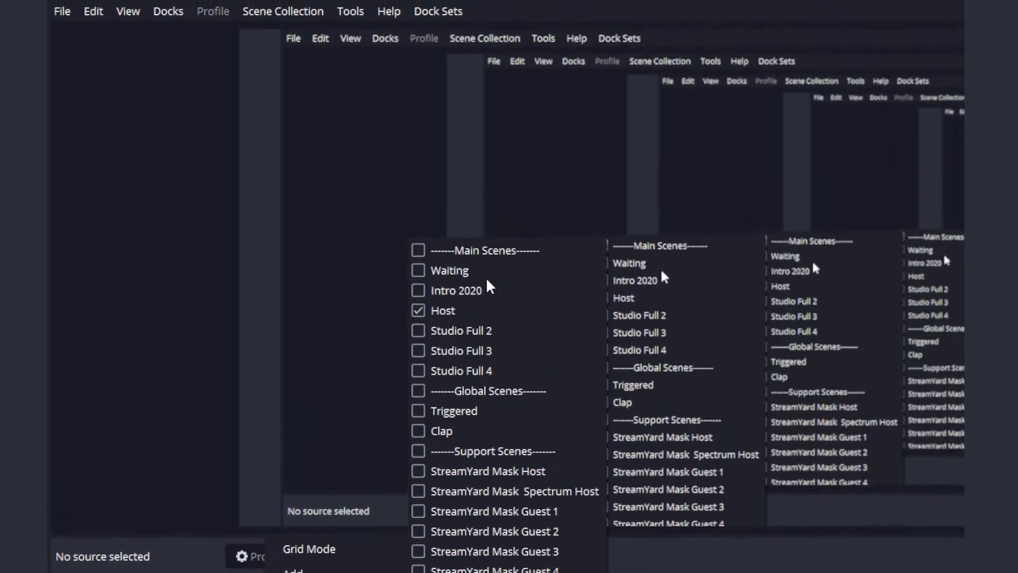
{"action": "left_click", "coordinate": [417, 315]}
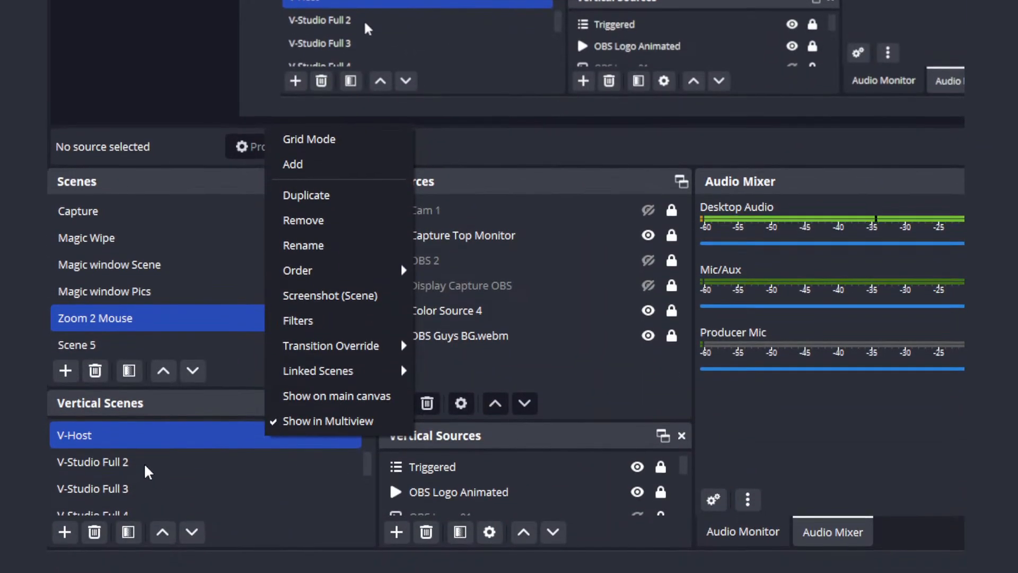
- Select the V-Studio Full 2 vertical scene and activate the Studio Full 2 main scene to check which vertical scene follows it
{"action": "left_click", "coordinate": [139, 462]}
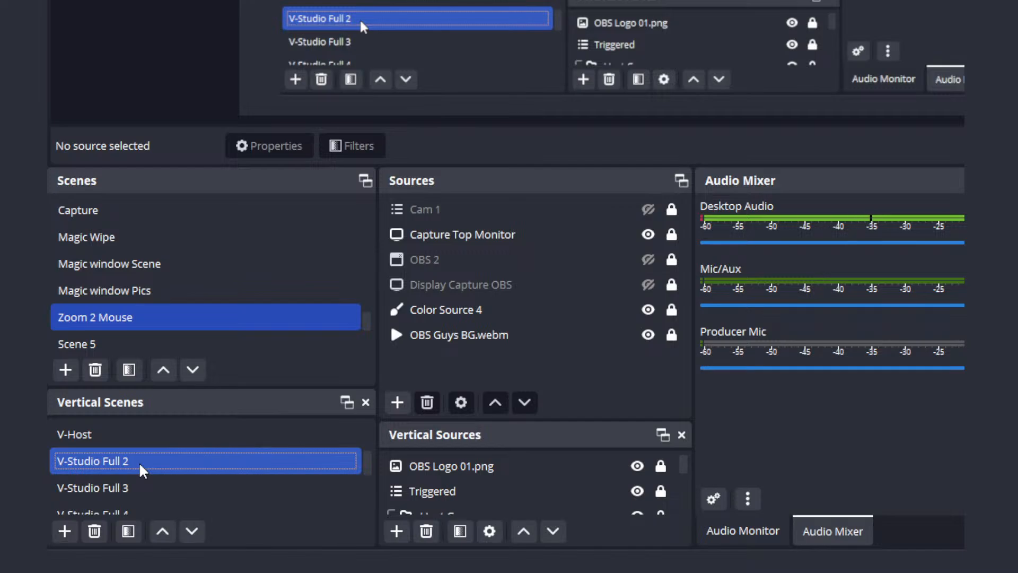
{"action": "scroll", "coordinate": [141, 247], "scroll_direction": "up", "scroll_amount": 4}
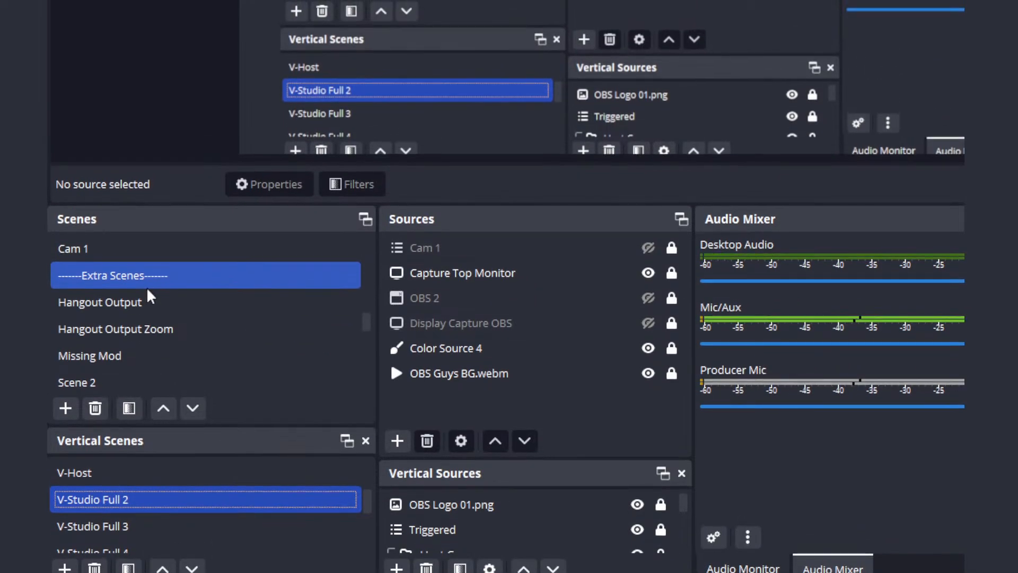
{"action": "scroll", "coordinate": [149, 294], "scroll_direction": "up", "scroll_amount": 5}
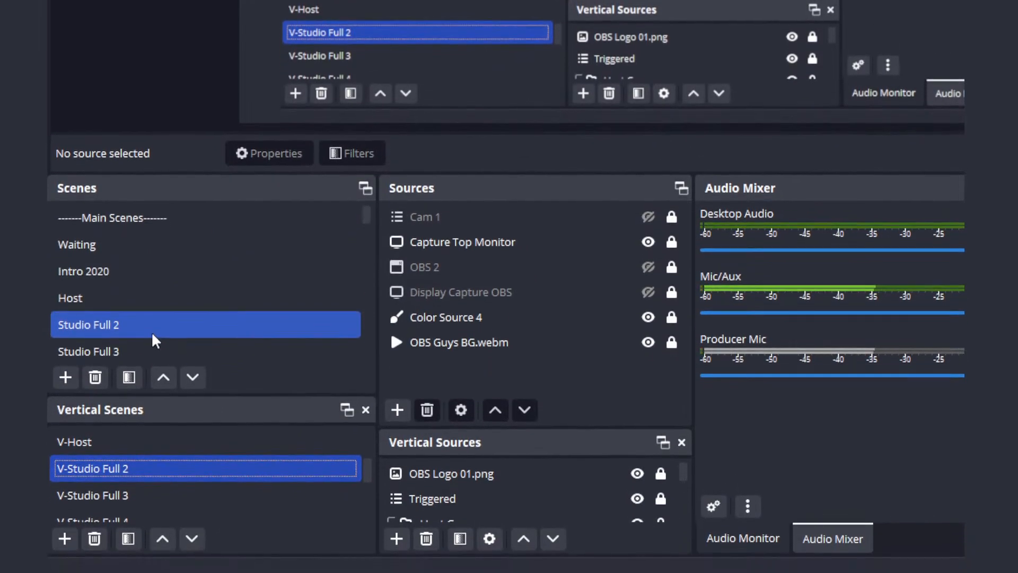
{"action": "left_click", "coordinate": [151, 351]}
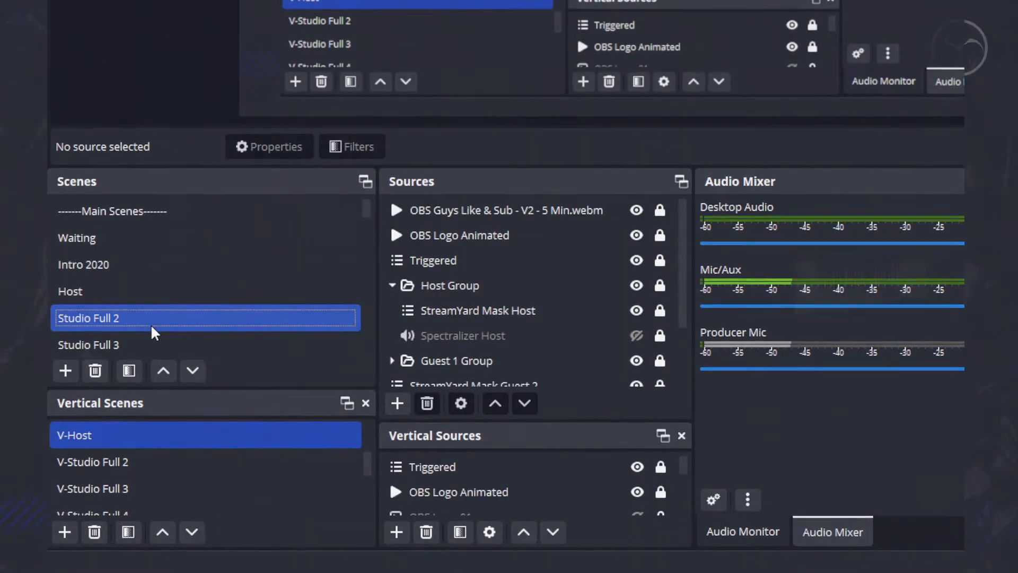
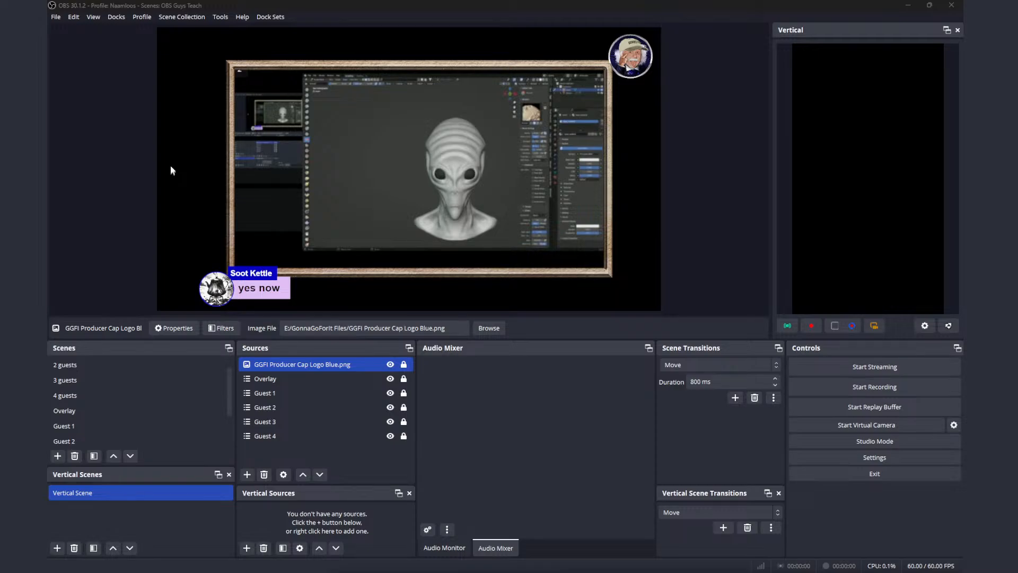
- Switch to the Blasphemers Temp scene collection and look through its whole scene list, back to the first scenes
{"action": "left_click", "coordinate": [199, 17]}
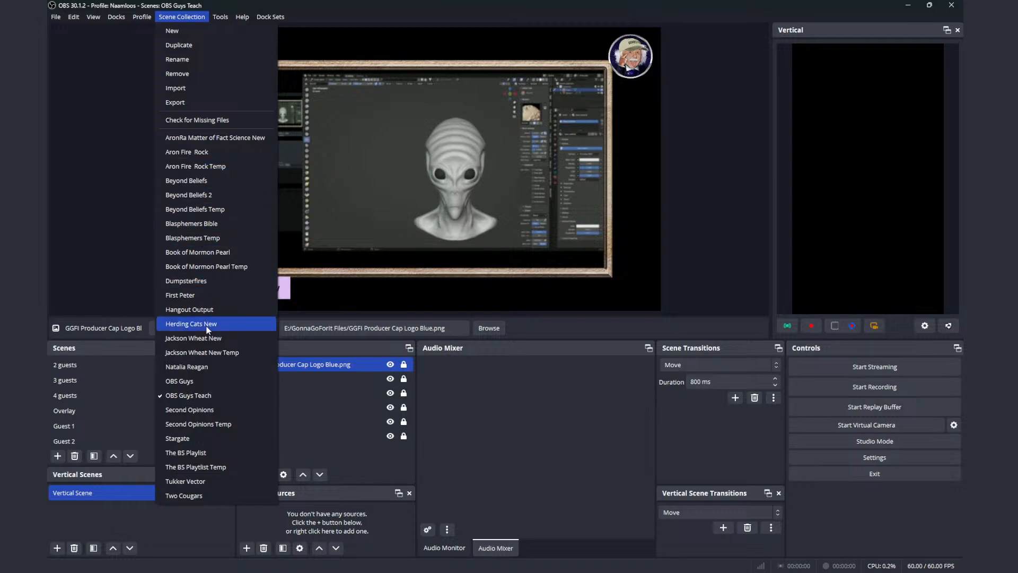
{"action": "left_click", "coordinate": [195, 238]}
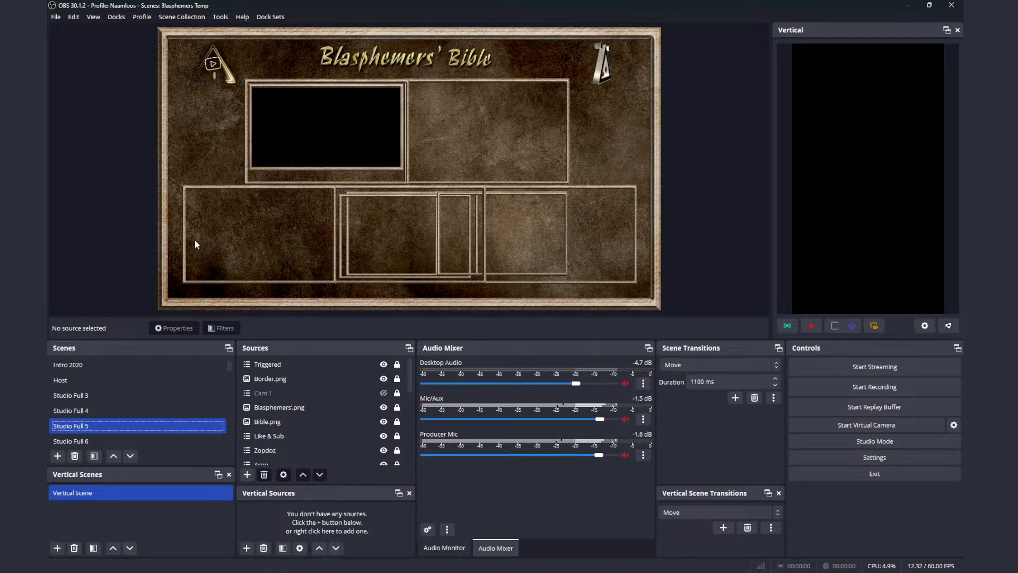
{"action": "left_click", "coordinate": [129, 399]}
{"action": "scroll", "coordinate": [128, 405], "scroll_direction": "down", "scroll_amount": 5}
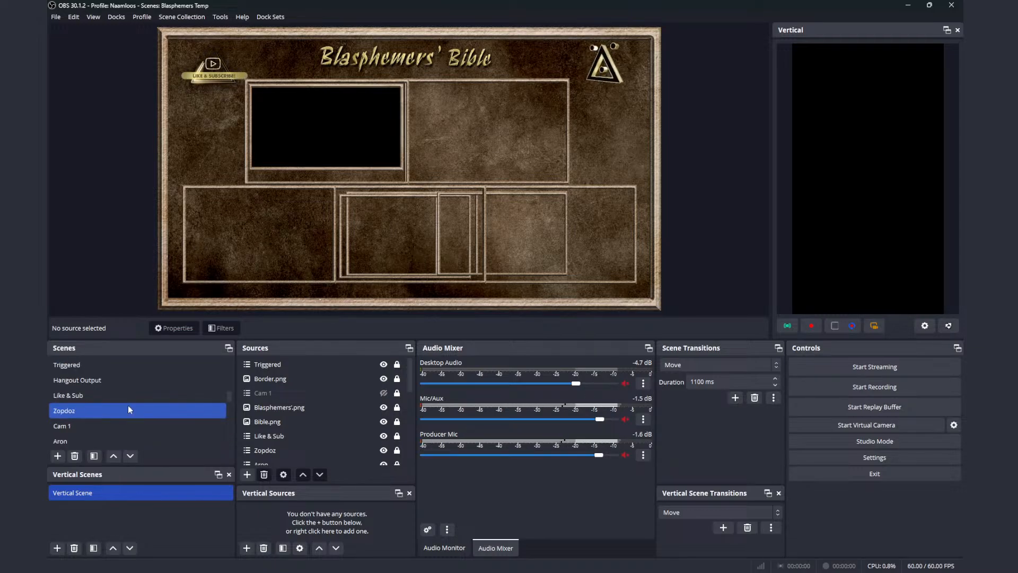
{"action": "scroll", "coordinate": [129, 409], "scroll_direction": "down", "scroll_amount": 3}
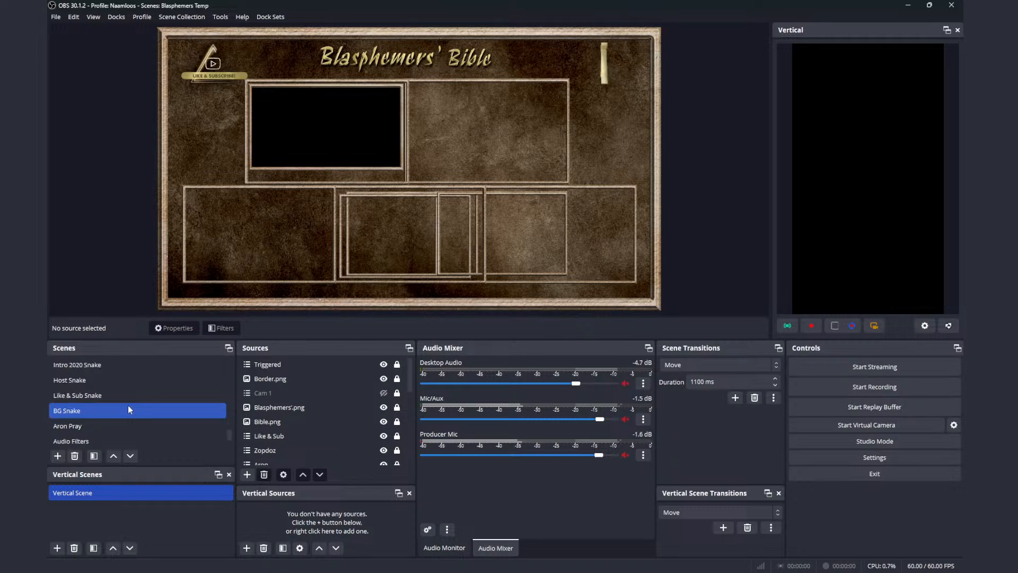
{"action": "scroll", "coordinate": [129, 410], "scroll_direction": "up", "scroll_amount": 6}
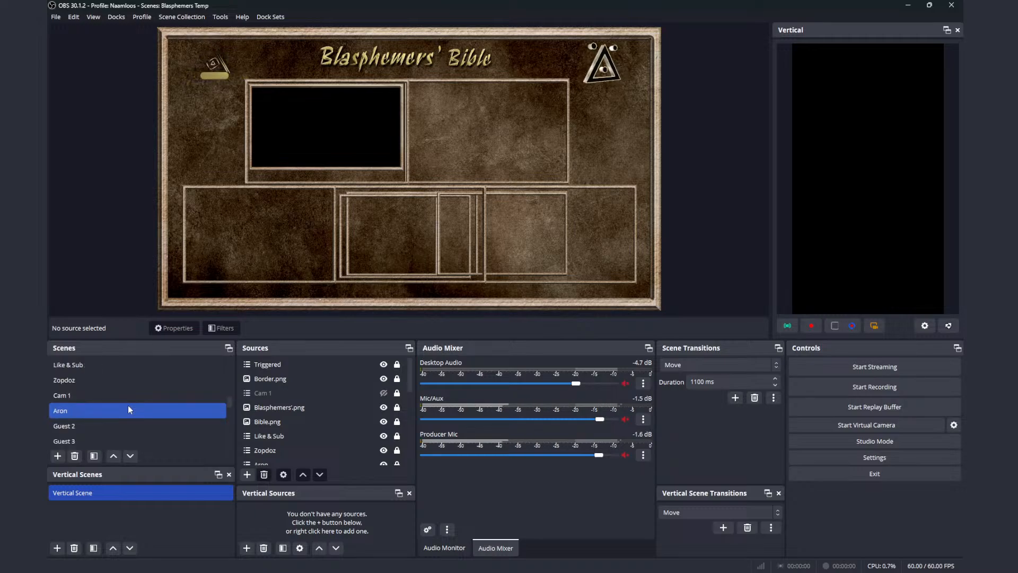
{"action": "scroll", "coordinate": [128, 405], "scroll_direction": "down", "scroll_amount": 2}
{"action": "scroll", "coordinate": [128, 409], "scroll_direction": "down", "scroll_amount": 2}
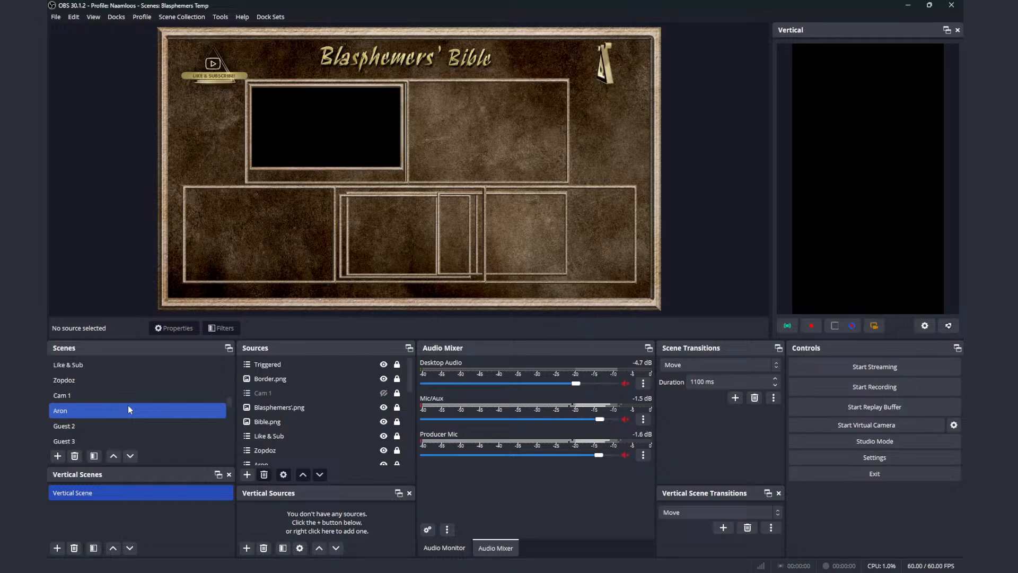
{"action": "left_click", "coordinate": [127, 392]}
{"action": "left_click", "coordinate": [107, 382]}
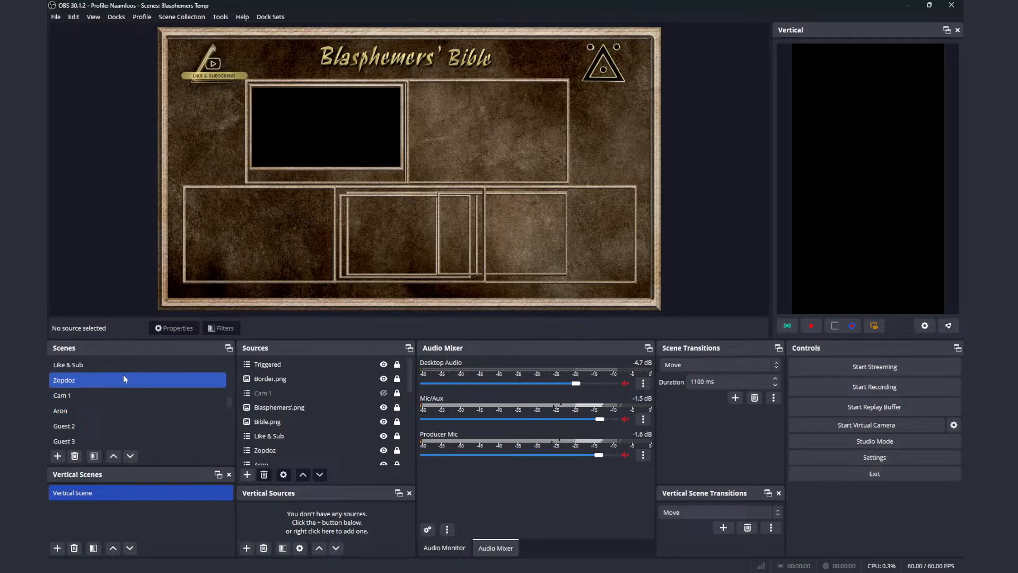
{"action": "left_click", "coordinate": [128, 365]}
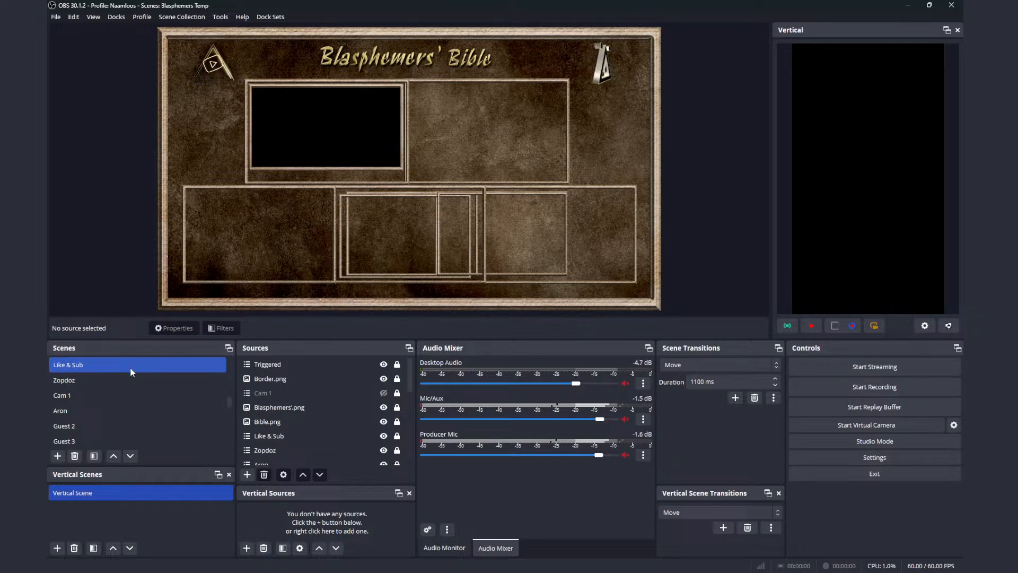
{"action": "scroll", "coordinate": [136, 402], "scroll_direction": "up", "scroll_amount": 7}
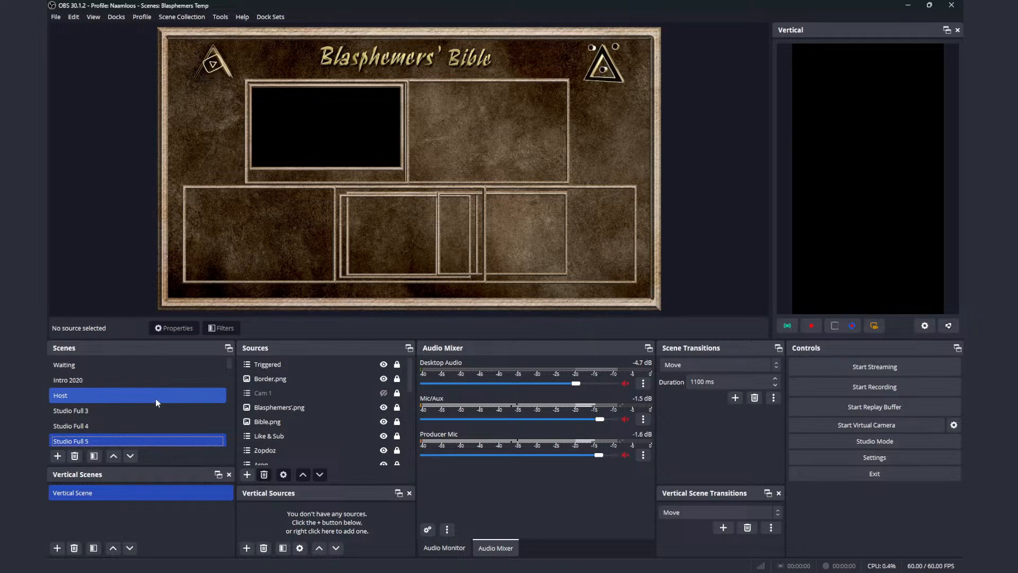
- Show the Host, Waiting and Intro 2020 scenes one after another and return to the Host scene
{"action": "left_click", "coordinate": [155, 399]}
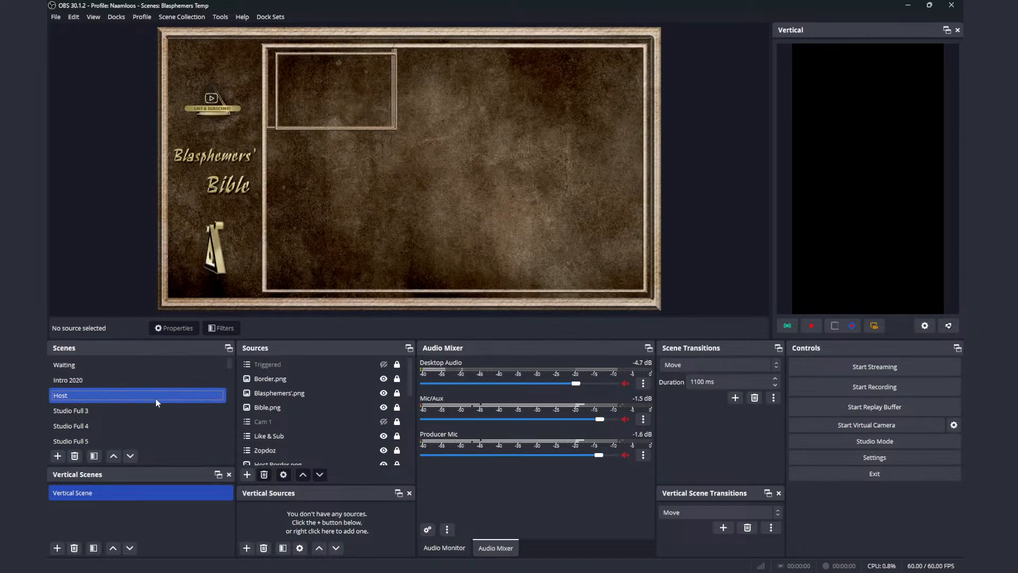
{"action": "left_click", "coordinate": [164, 366]}
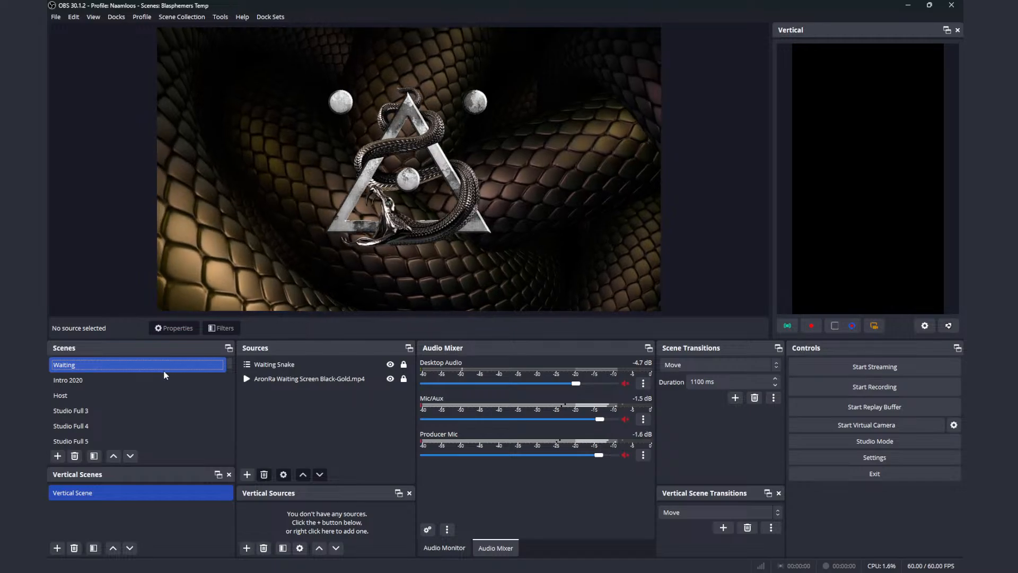
{"action": "left_click", "coordinate": [164, 379]}
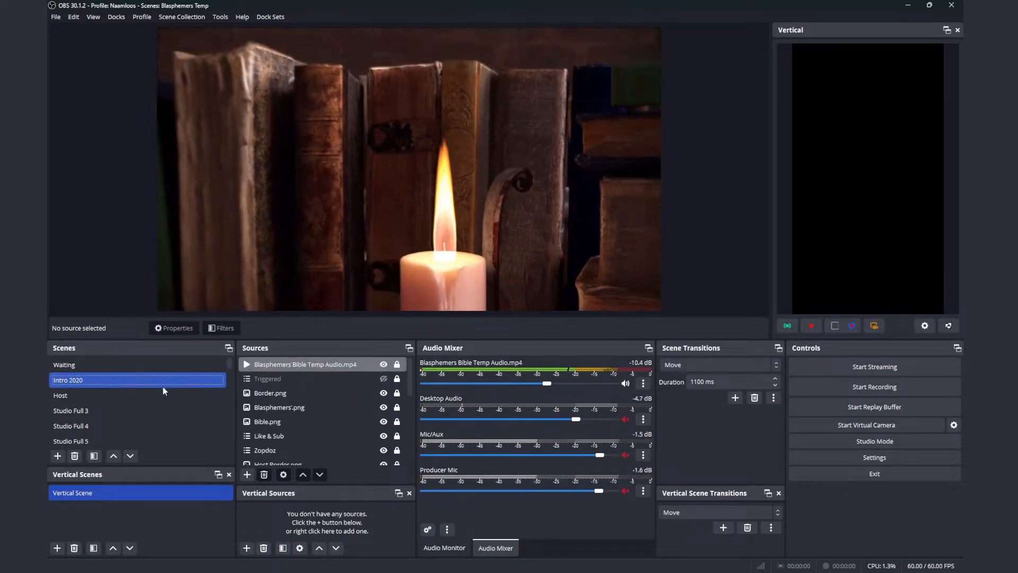
{"action": "left_click", "coordinate": [163, 394]}
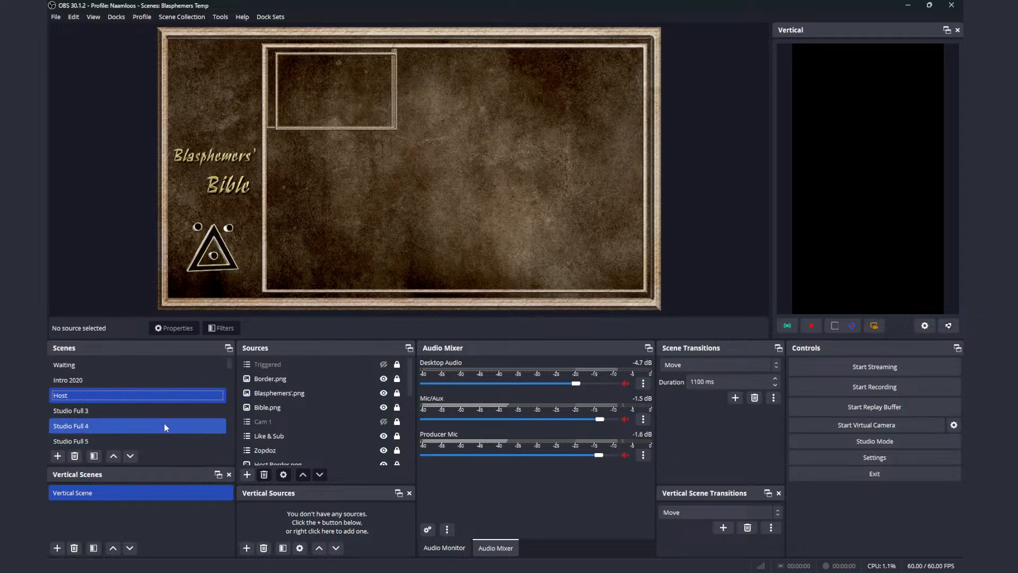
- Step through the Studio Full 3 to Studio Full 9 scenes to compare their guest frame layouts
{"action": "left_click", "coordinate": [151, 410]}
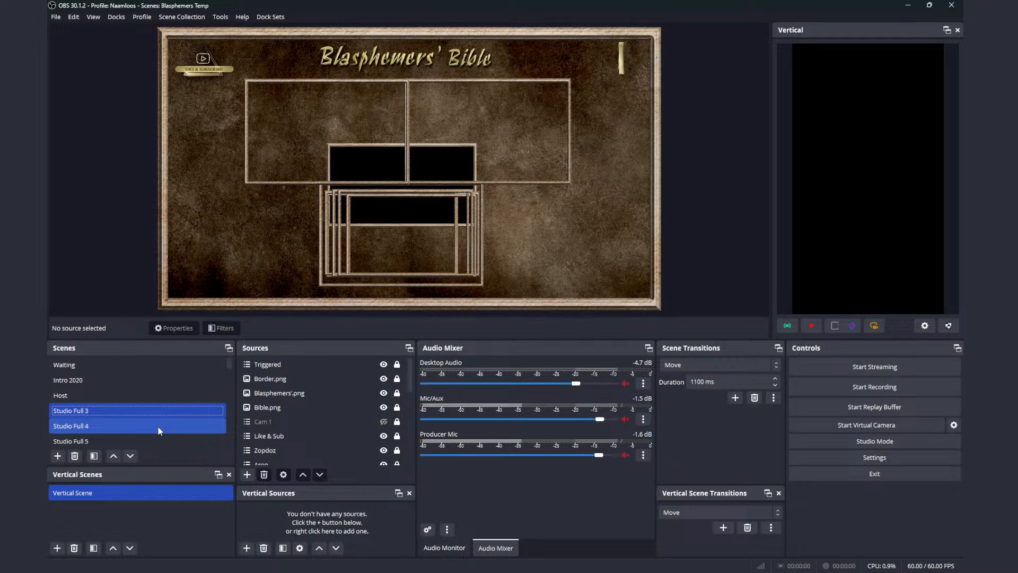
{"action": "left_click", "coordinate": [85, 380]}
{"action": "left_click", "coordinate": [87, 423]}
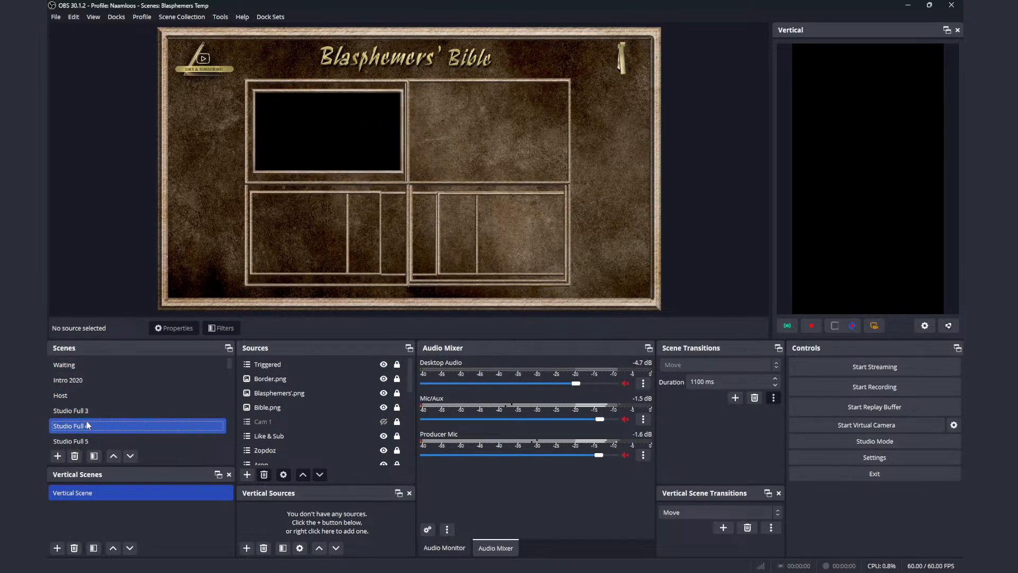
{"action": "scroll", "coordinate": [87, 426], "scroll_direction": "down", "scroll_amount": 1}
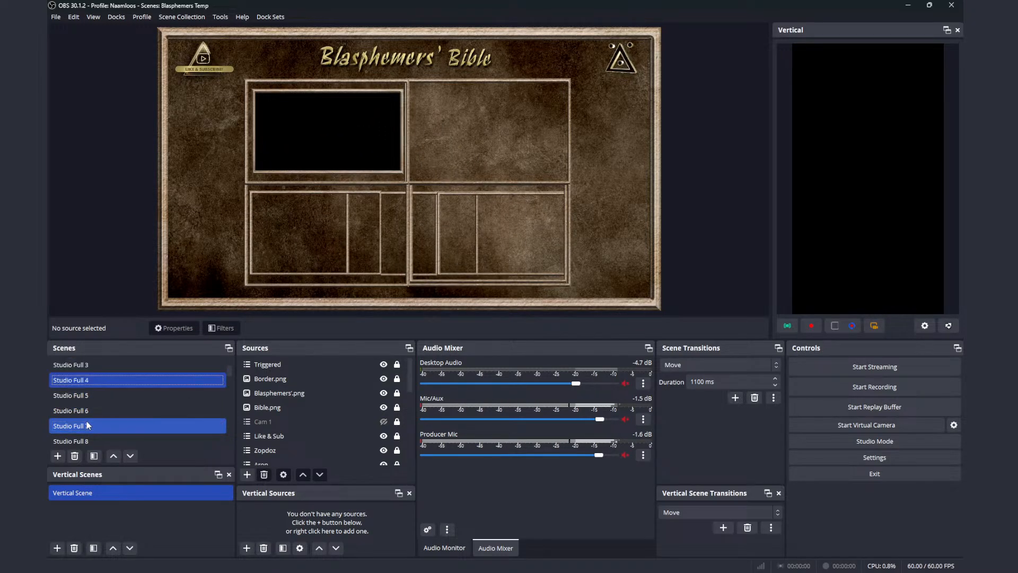
{"action": "left_click", "coordinate": [95, 394]}
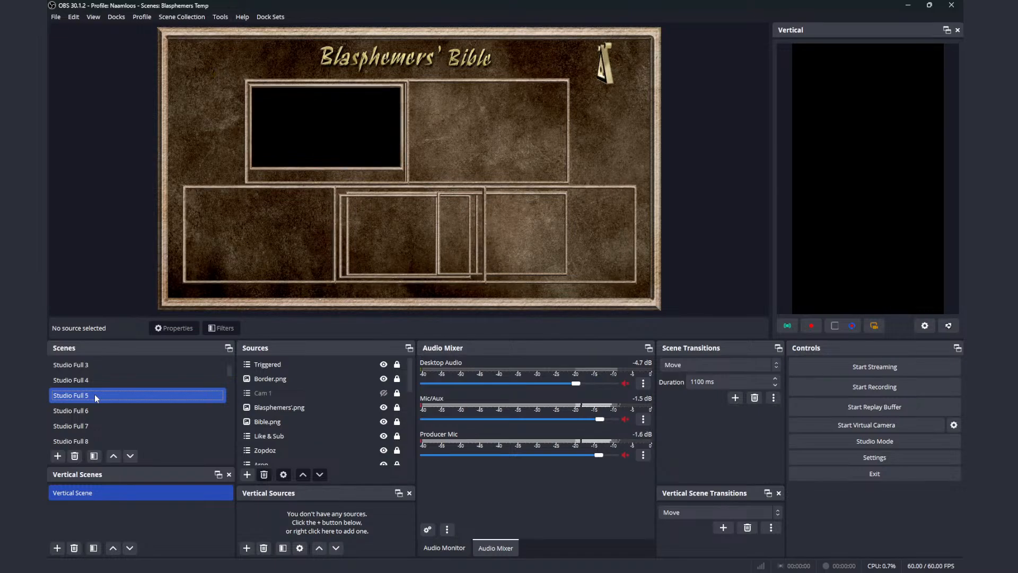
{"action": "left_click", "coordinate": [101, 406]}
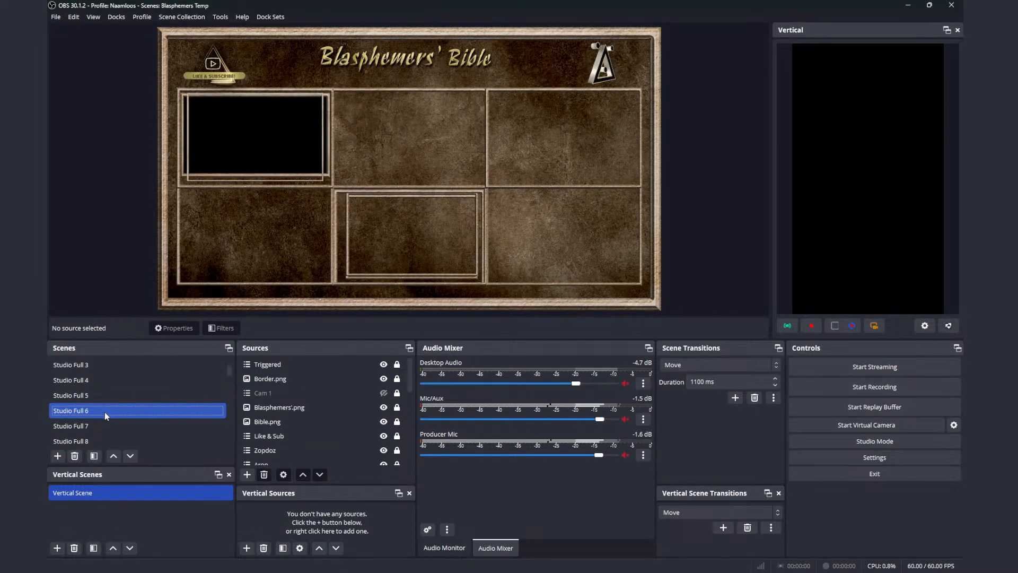
{"action": "left_click", "coordinate": [107, 422]}
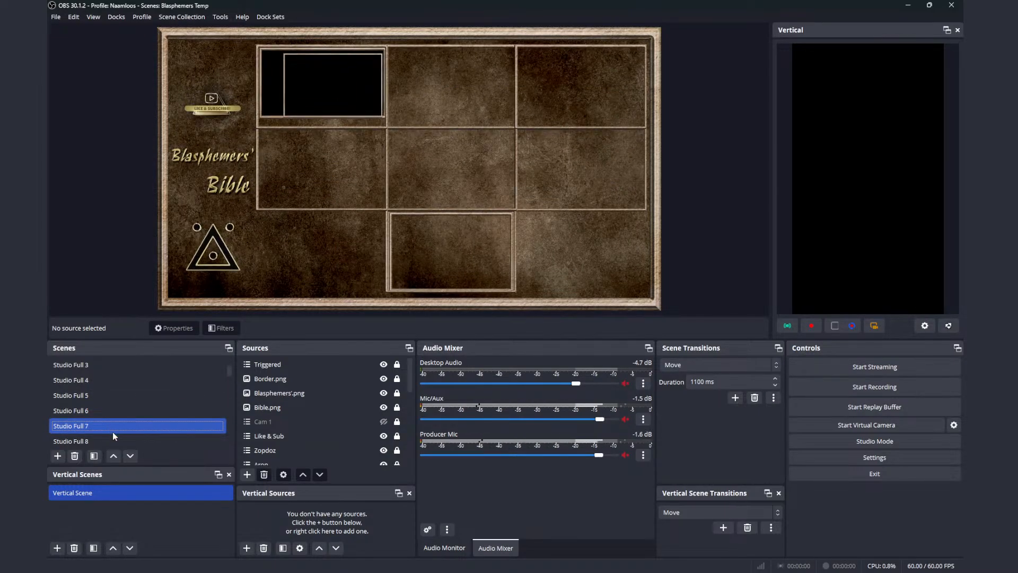
{"action": "left_click", "coordinate": [114, 439]}
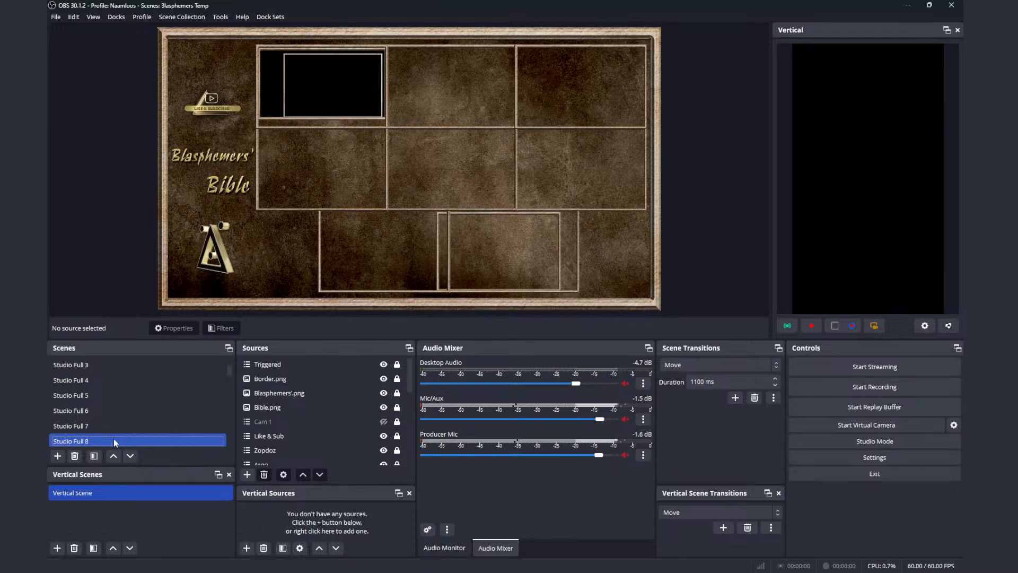
{"action": "scroll", "coordinate": [113, 438], "scroll_direction": "down", "scroll_amount": 1}
{"action": "left_click", "coordinate": [112, 413]}
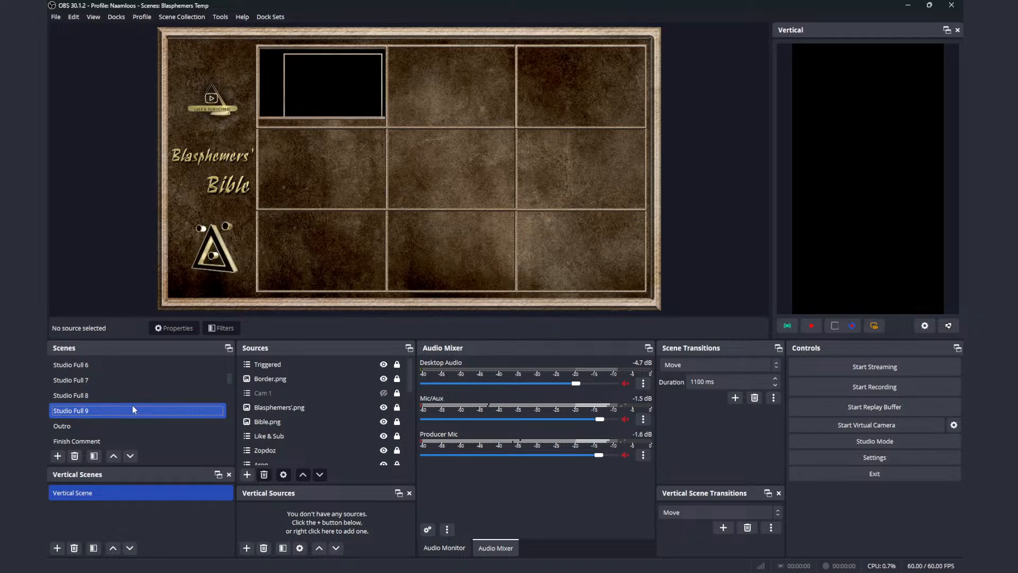
- Enable Studio Mode and load the Finish Comment scene into the preview
{"action": "scroll", "coordinate": [130, 406], "scroll_direction": "down", "scroll_amount": 1}
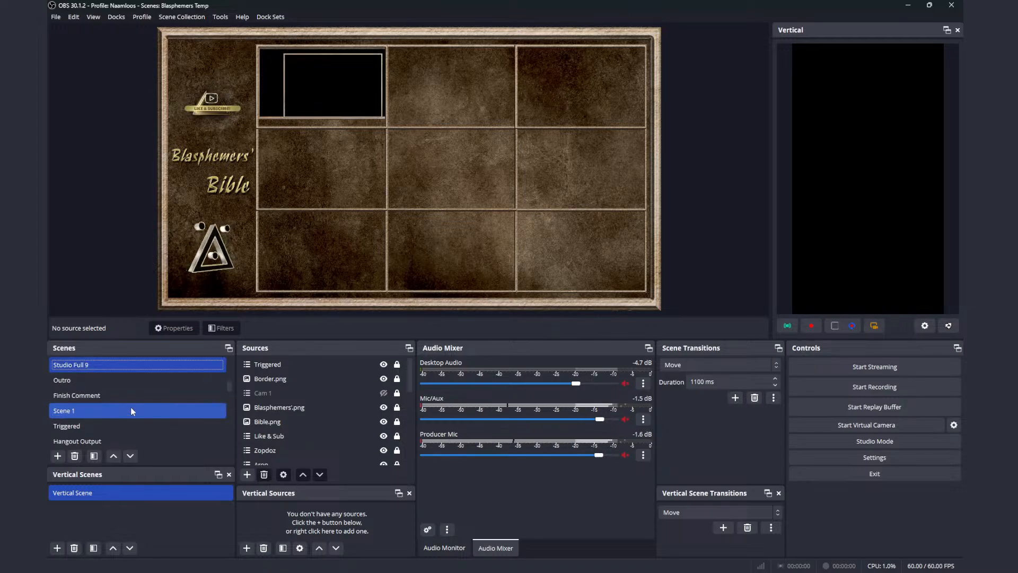
{"action": "scroll", "coordinate": [131, 411], "scroll_direction": "up", "scroll_amount": 1}
{"action": "scroll", "coordinate": [131, 410], "scroll_direction": "down", "scroll_amount": 1}
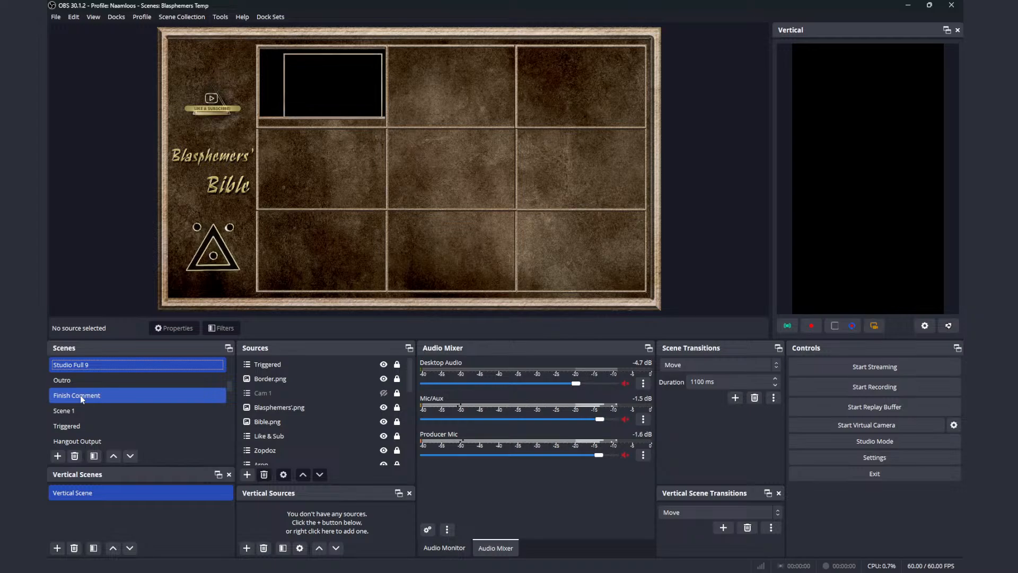
{"action": "left_click", "coordinate": [905, 441]}
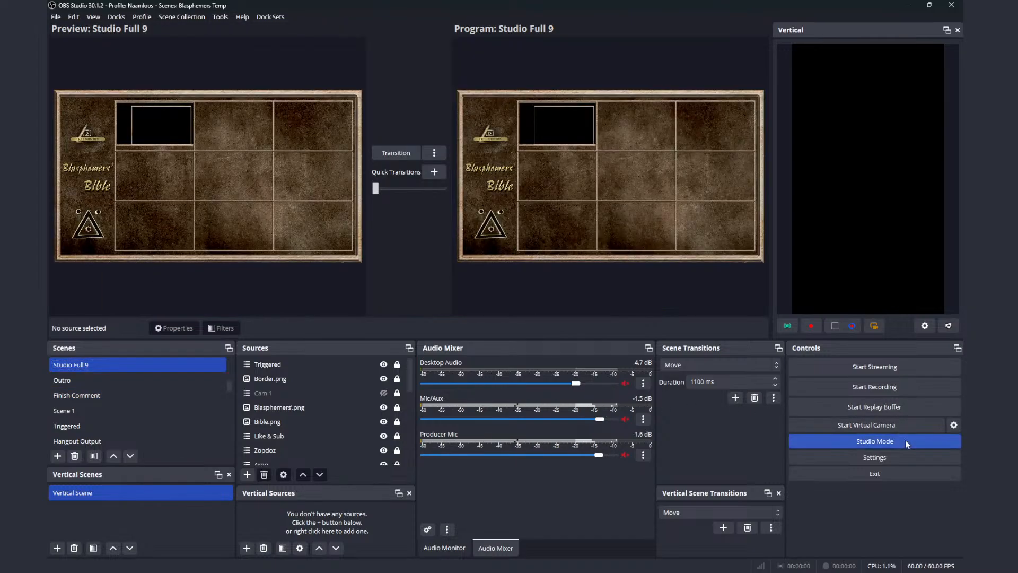
{"action": "left_click", "coordinate": [132, 397]}
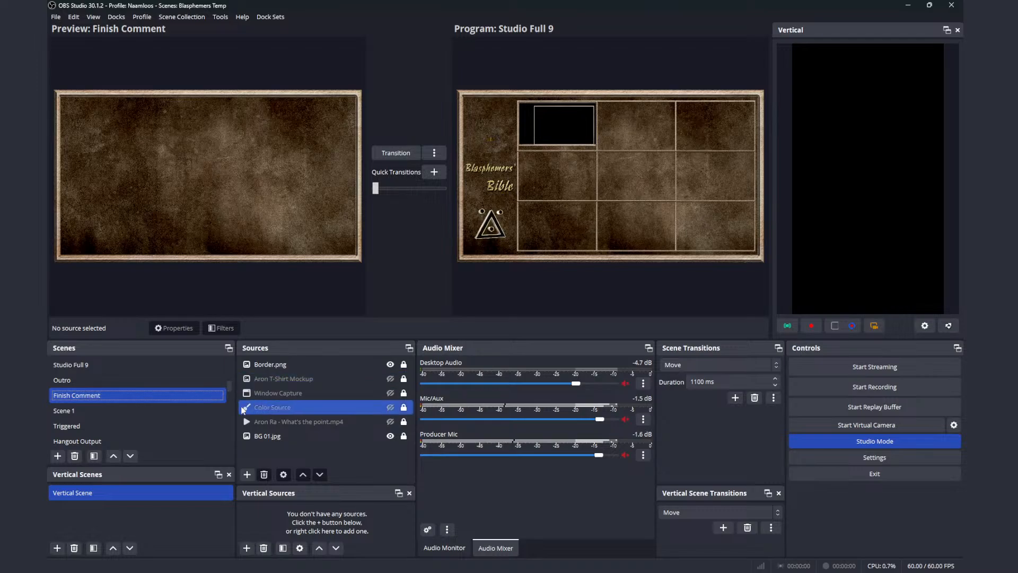
- Examine the sources of the Finish Comment scene and view the hidden Aron T-Shirt Mockup image in its filters window
{"action": "left_click", "coordinate": [270, 438]}
{"action": "left_click", "coordinate": [265, 407]}
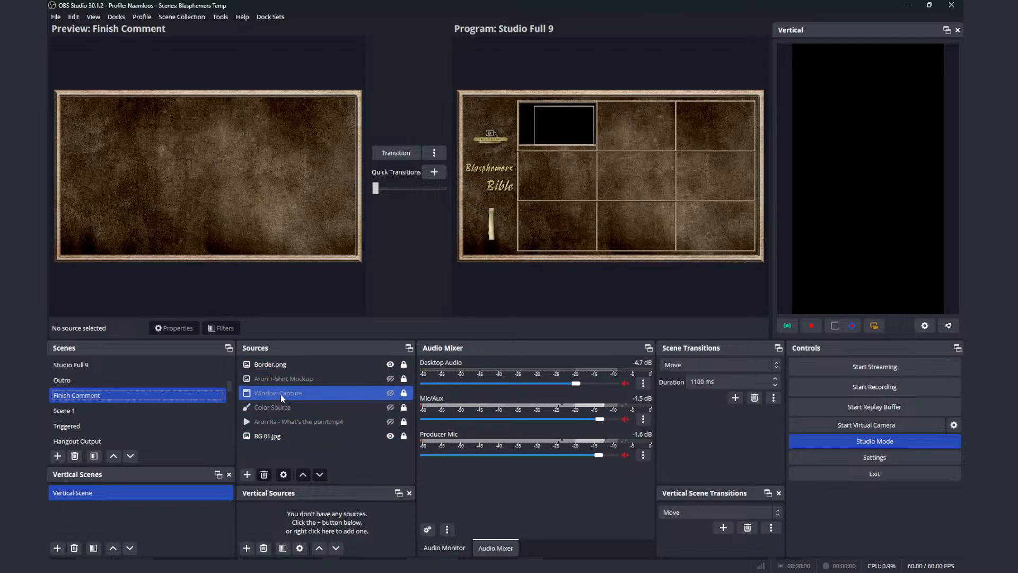
{"action": "left_click", "coordinate": [293, 377]}
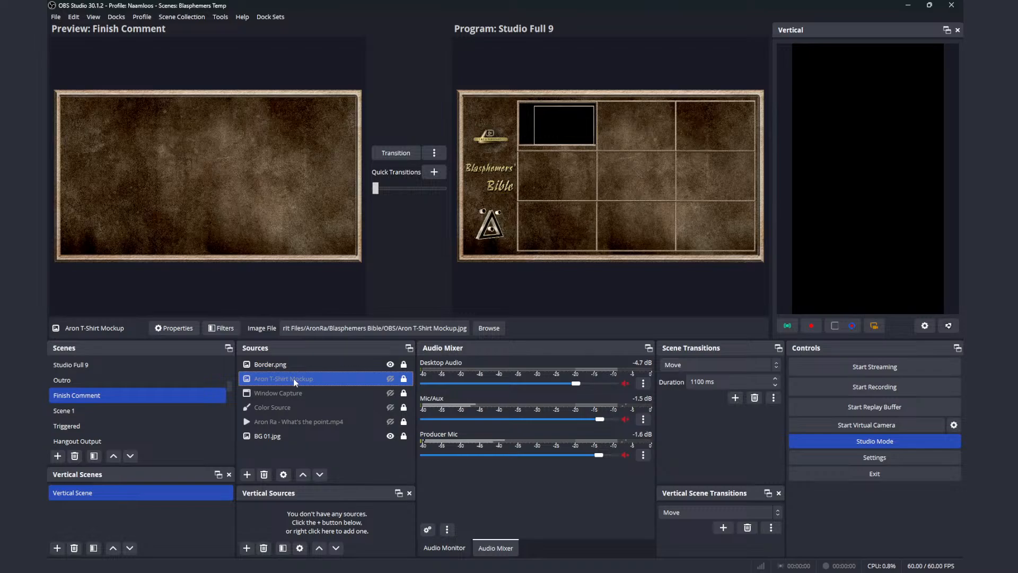
{"action": "left_click", "coordinate": [224, 328]}
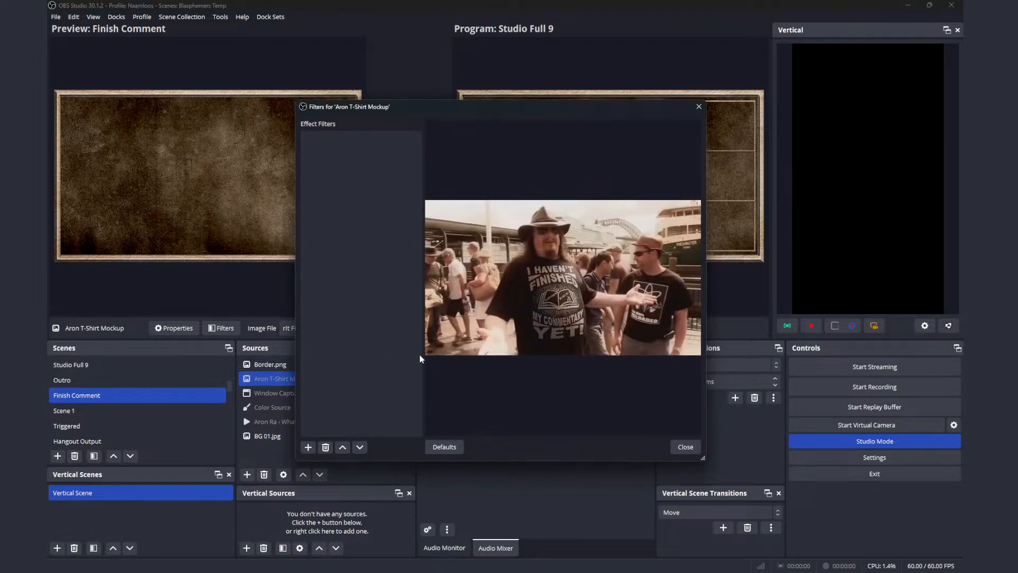
{"action": "left_click", "coordinate": [685, 447]}
{"action": "left_click", "coordinate": [343, 406], "text": "ctrl"}
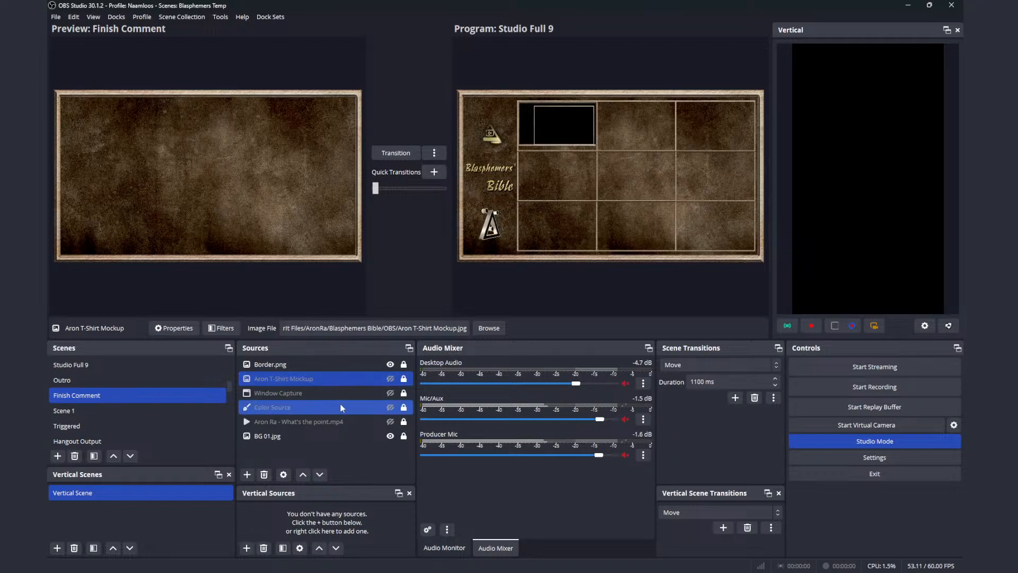
{"action": "left_click", "coordinate": [343, 406], "text": "ctrl"}
{"action": "left_click", "coordinate": [350, 421], "text": "ctrl"}
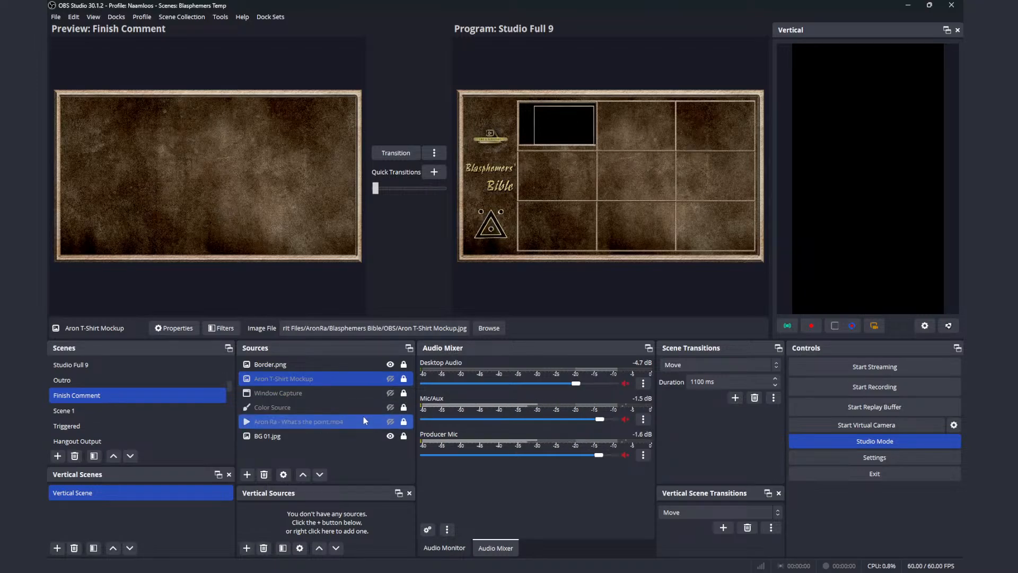
- Load the Zopdoz scene into the preview to show its spinning logo video
{"action": "left_click", "coordinate": [351, 417], "text": "ctrl"}
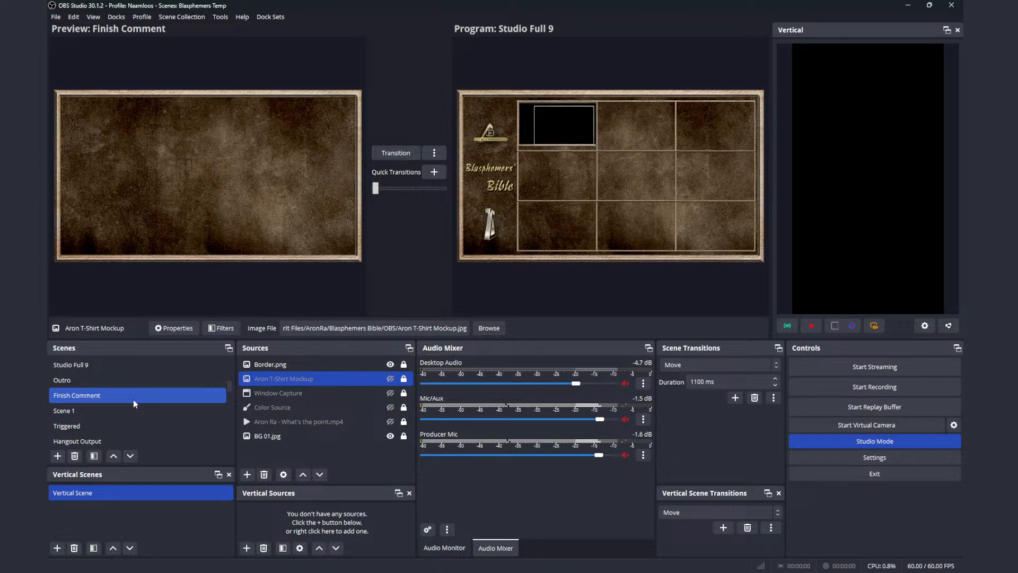
{"action": "scroll", "coordinate": [133, 393], "scroll_direction": "down", "scroll_amount": 1}
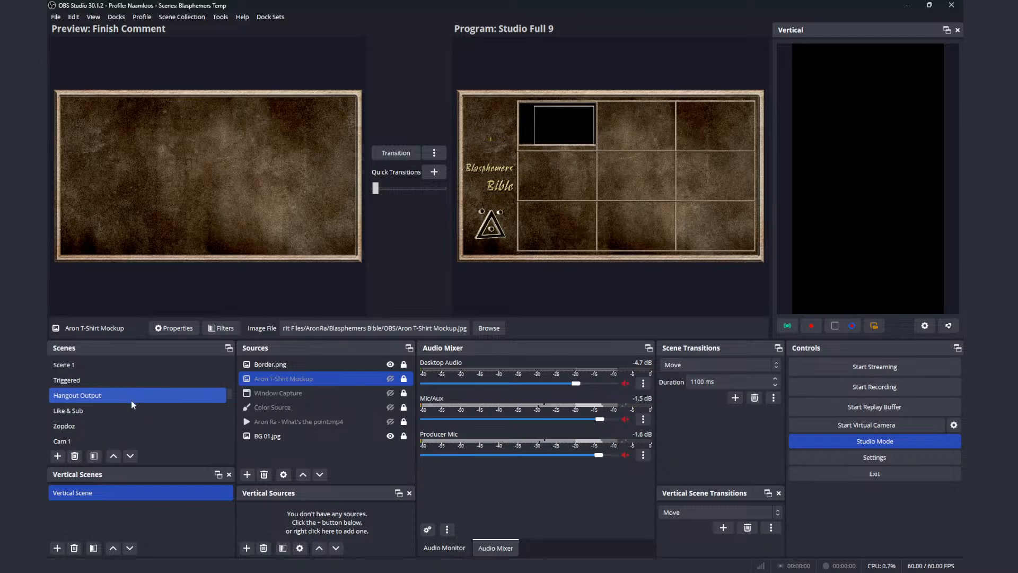
{"action": "left_click", "coordinate": [136, 425]}
{"action": "scroll", "coordinate": [135, 421], "scroll_direction": "down", "scroll_amount": 1}
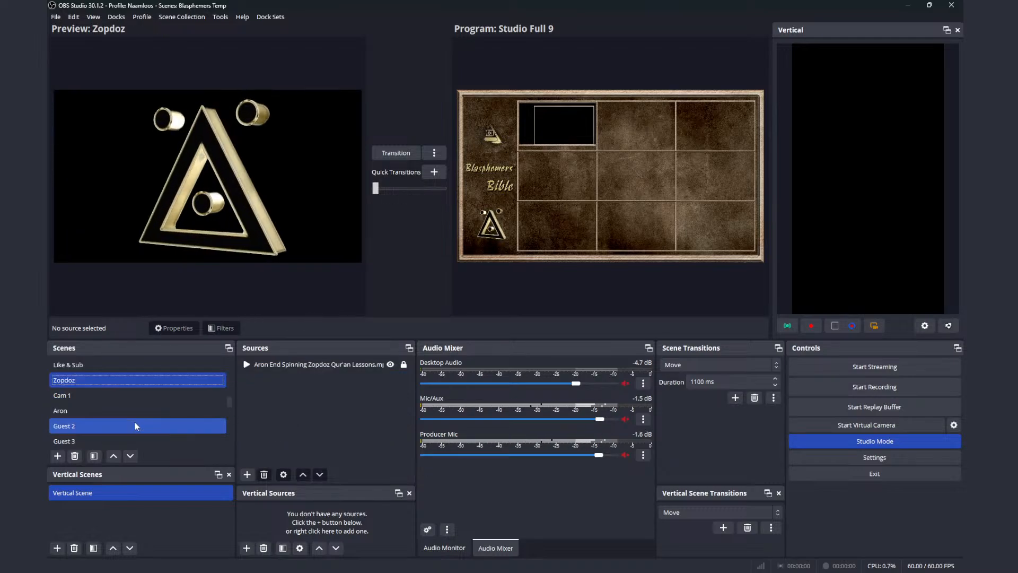
- Load the Aron Pray scene into the preview and view the Color Correction filter on its Aron Ghost 01a.png source
{"action": "scroll", "coordinate": [133, 421], "scroll_direction": "down", "scroll_amount": 3}
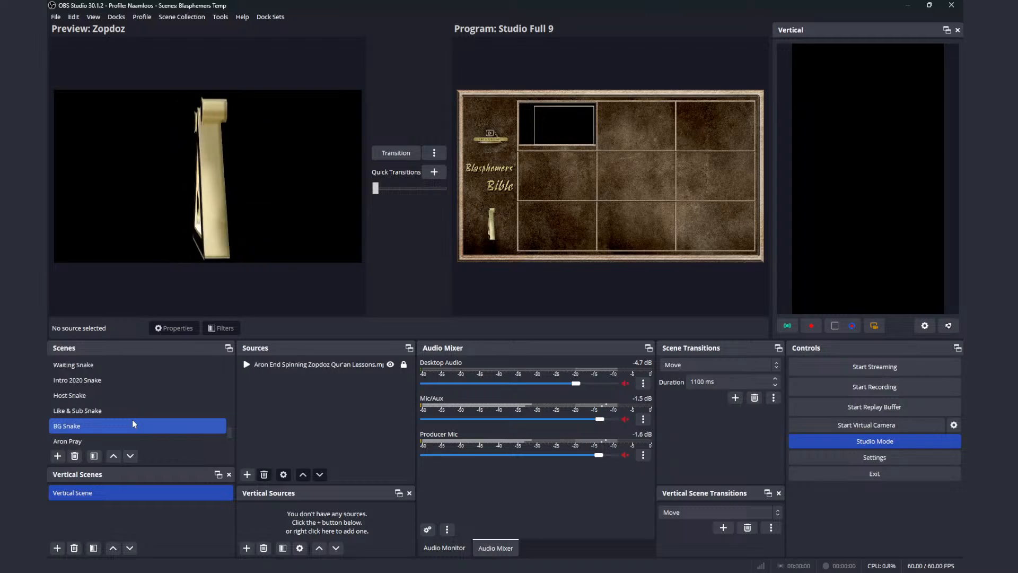
{"action": "scroll", "coordinate": [131, 423], "scroll_direction": "down", "scroll_amount": 1}
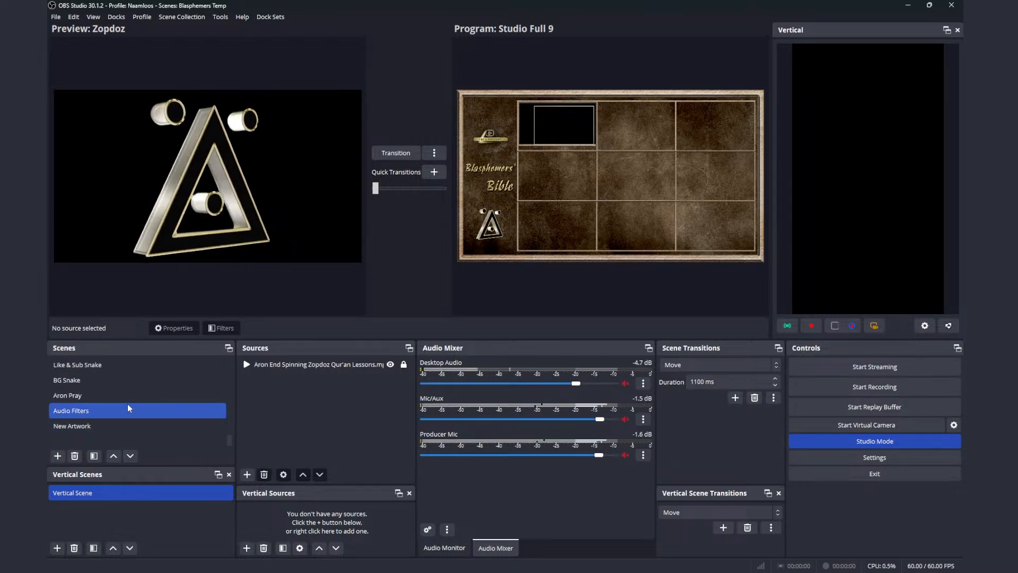
{"action": "left_click", "coordinate": [129, 396]}
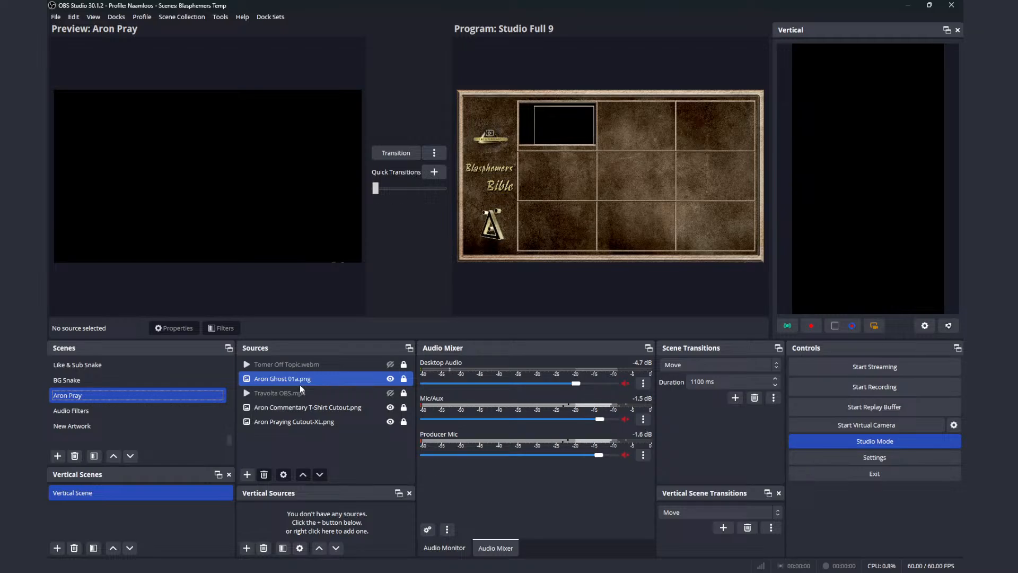
{"action": "left_click", "coordinate": [347, 378]}
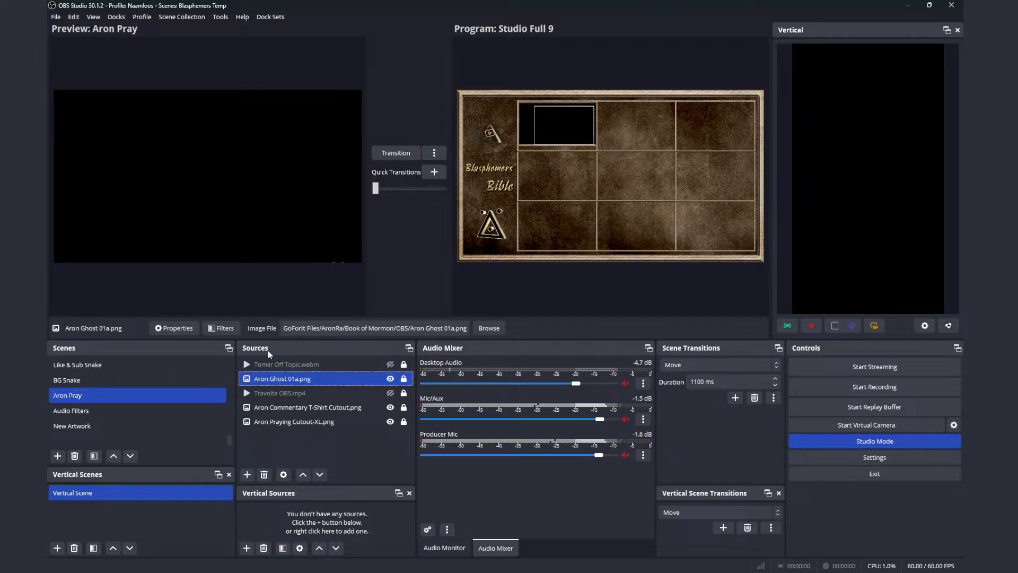
{"action": "left_click", "coordinate": [222, 328]}
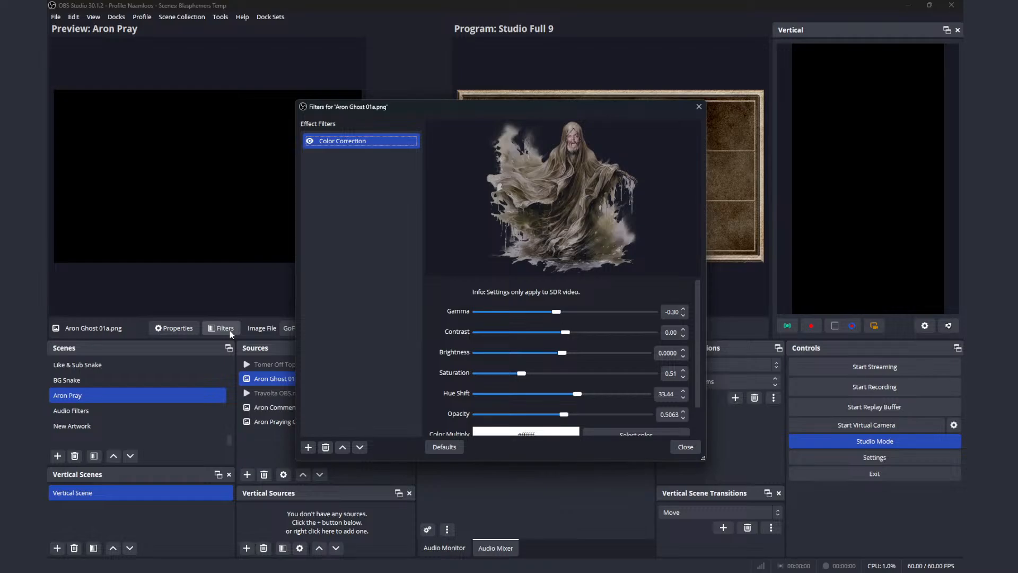
{"action": "left_click", "coordinate": [686, 447]}
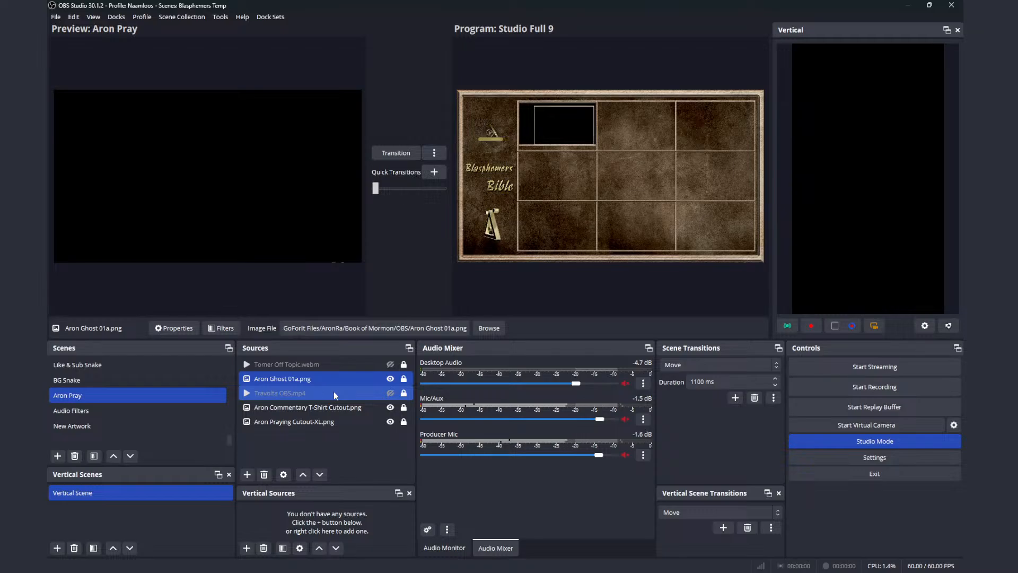
{"action": "right_click", "coordinate": [127, 398]}
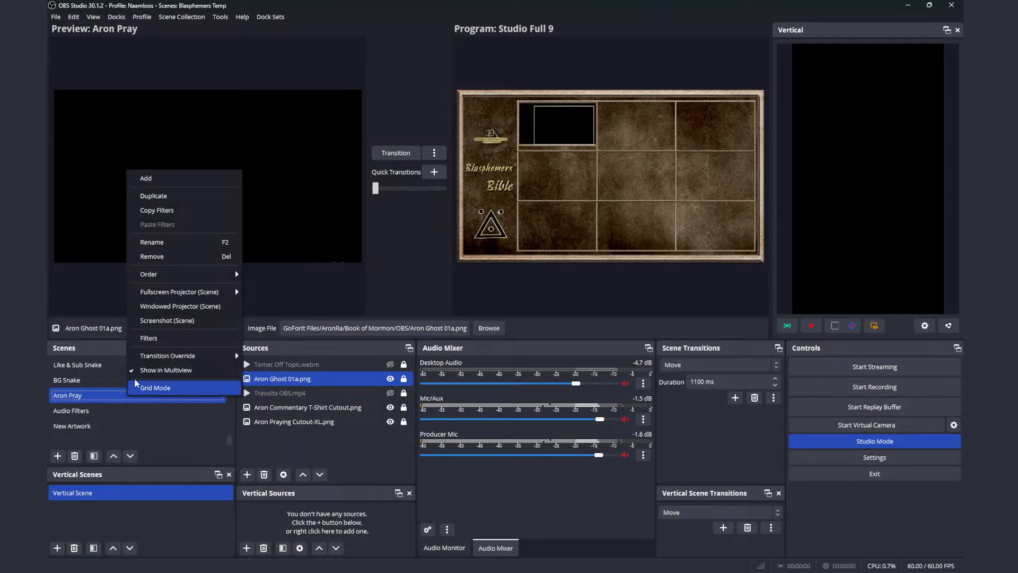
{"action": "left_click", "coordinate": [148, 338]}
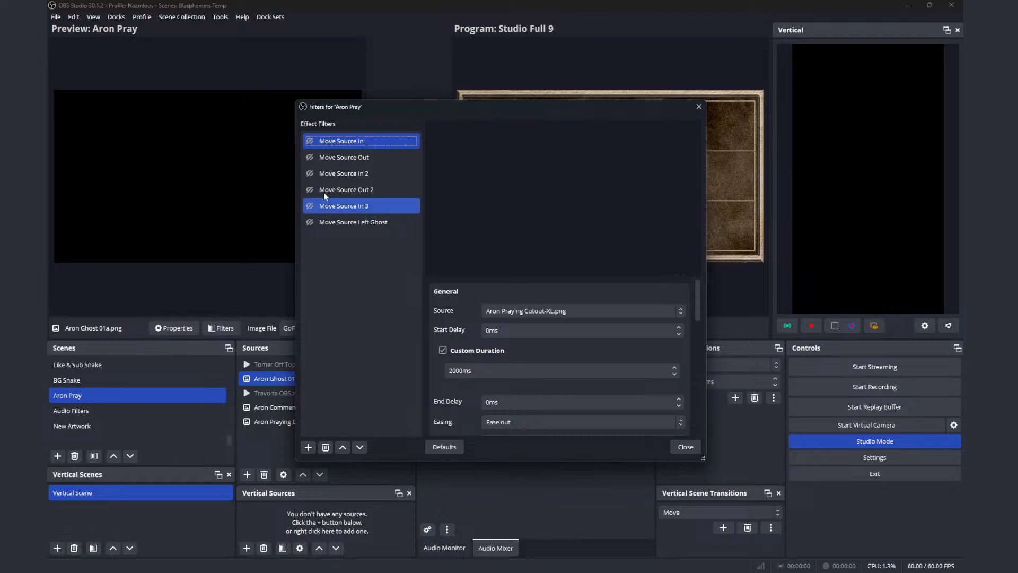
{"action": "left_click_drag", "start_coordinate": [453, 109], "coordinate": [333, 169]}
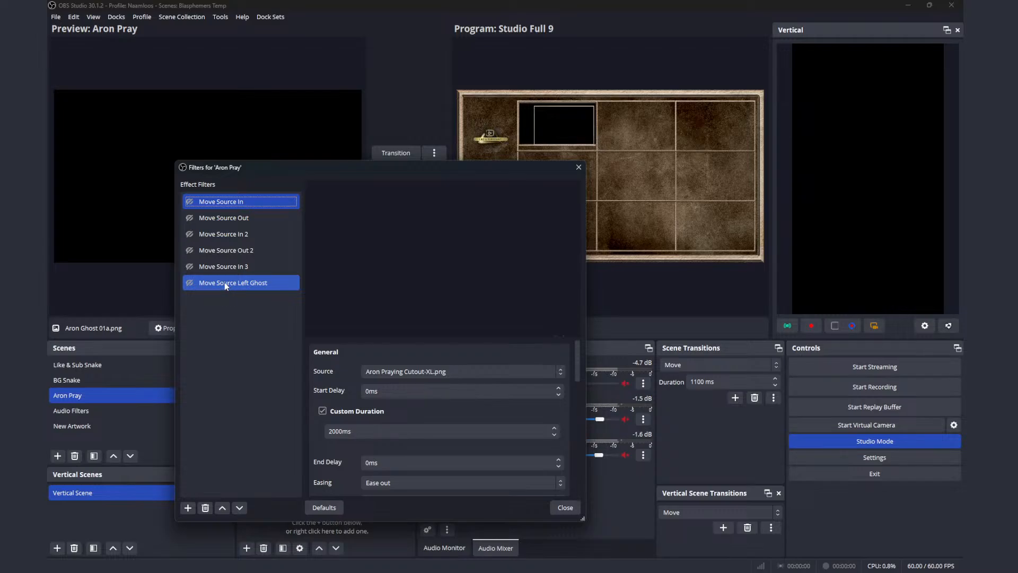
{"action": "left_click_drag", "start_coordinate": [266, 172], "coordinate": [570, 297]}
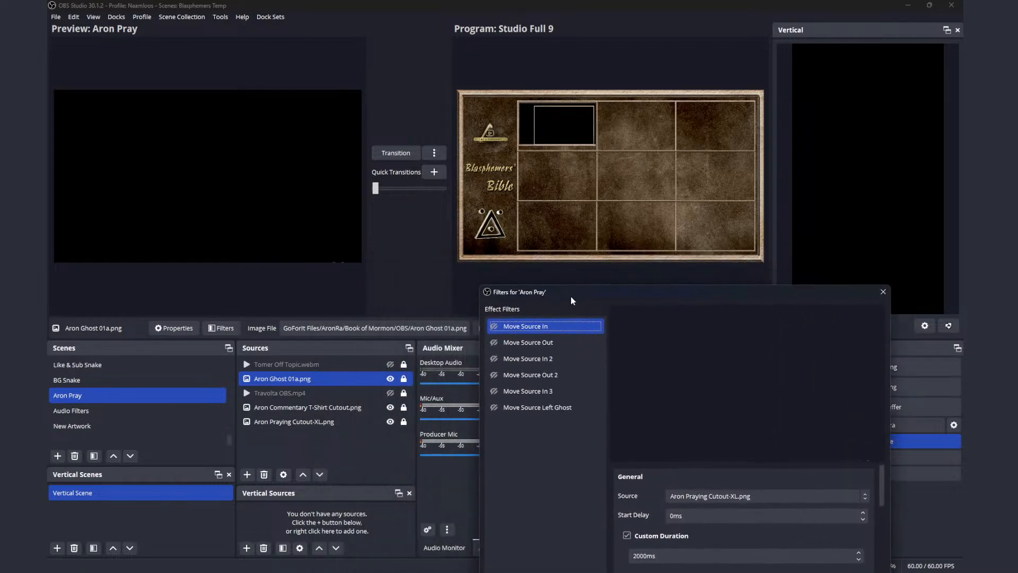
- Trigger Move Source In 3, then play the praying and commentary T-shirt cutouts in and out with their Move Source filters
{"action": "left_click", "coordinate": [494, 393]}
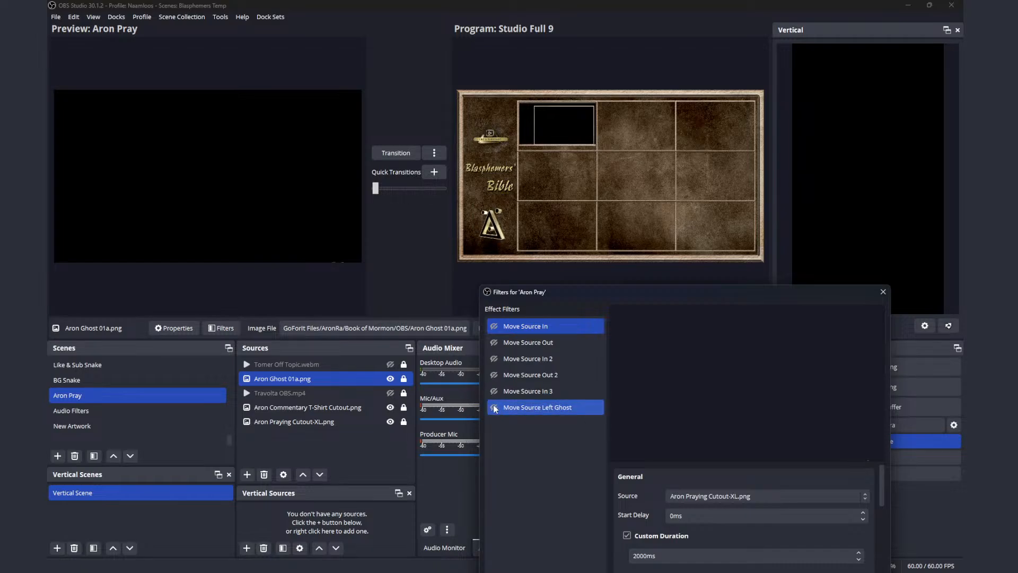
{"action": "left_click", "coordinate": [494, 326]}
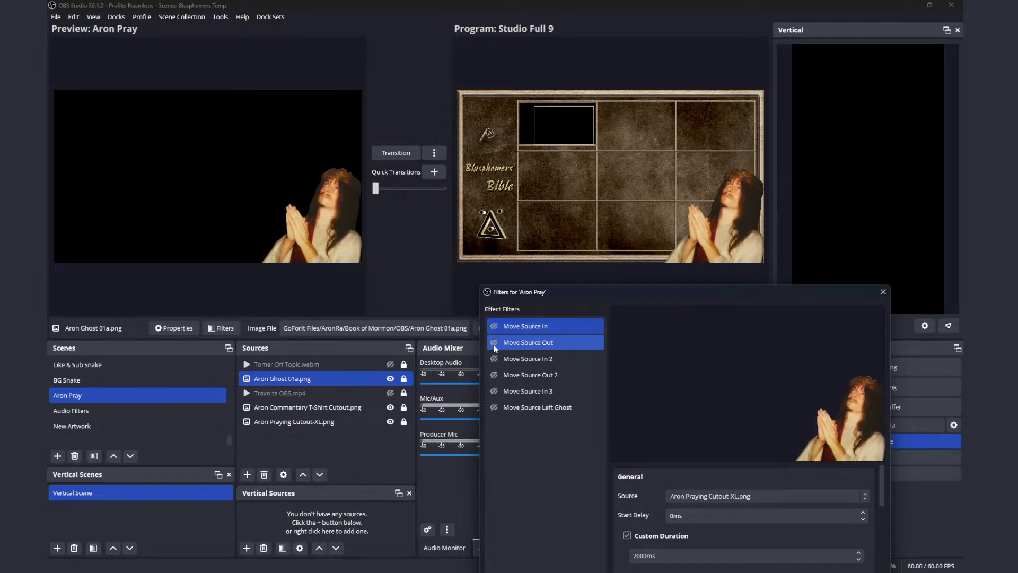
{"action": "left_click", "coordinate": [491, 343]}
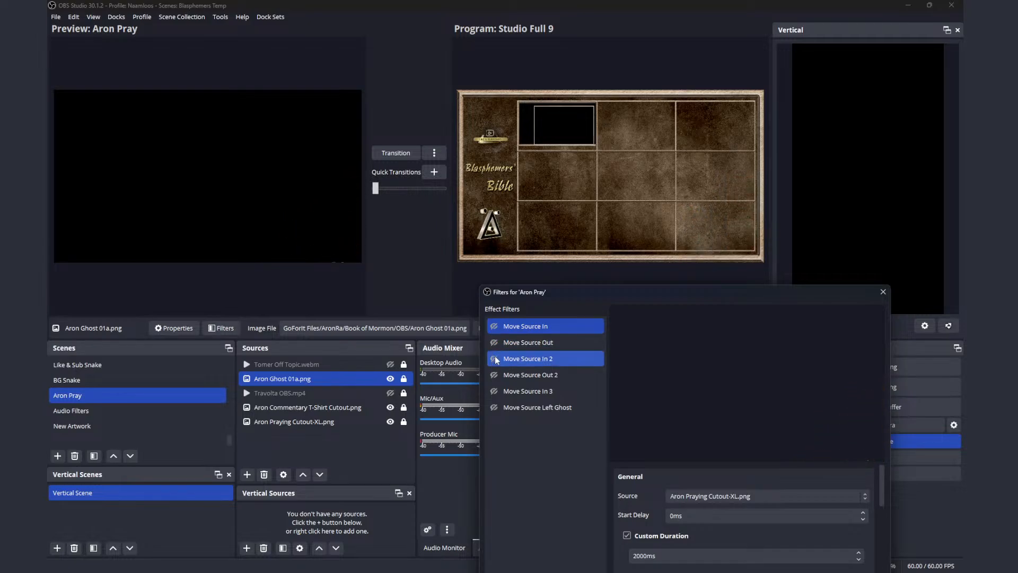
{"action": "left_click", "coordinate": [494, 359]}
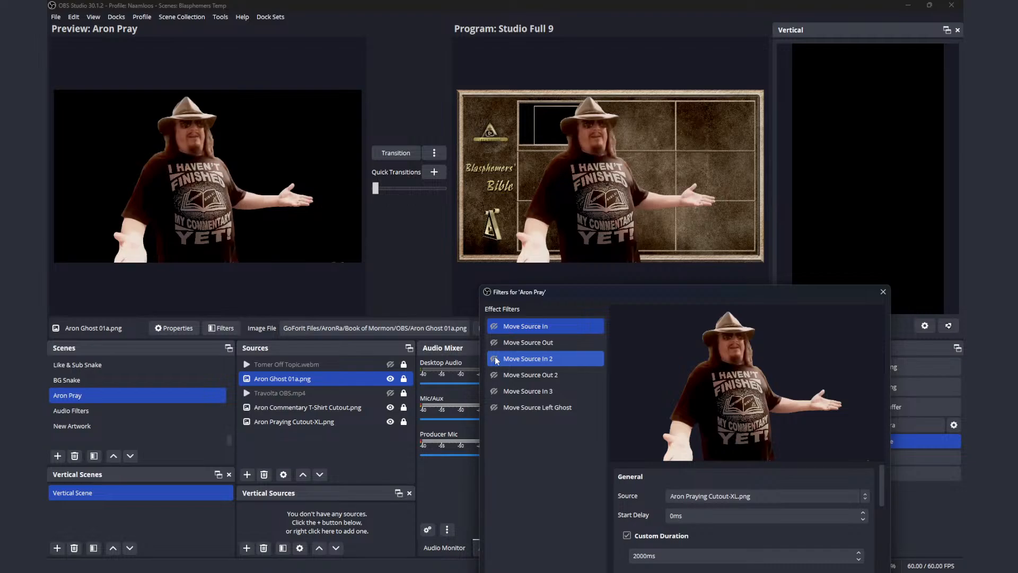
{"action": "left_click", "coordinate": [494, 375]}
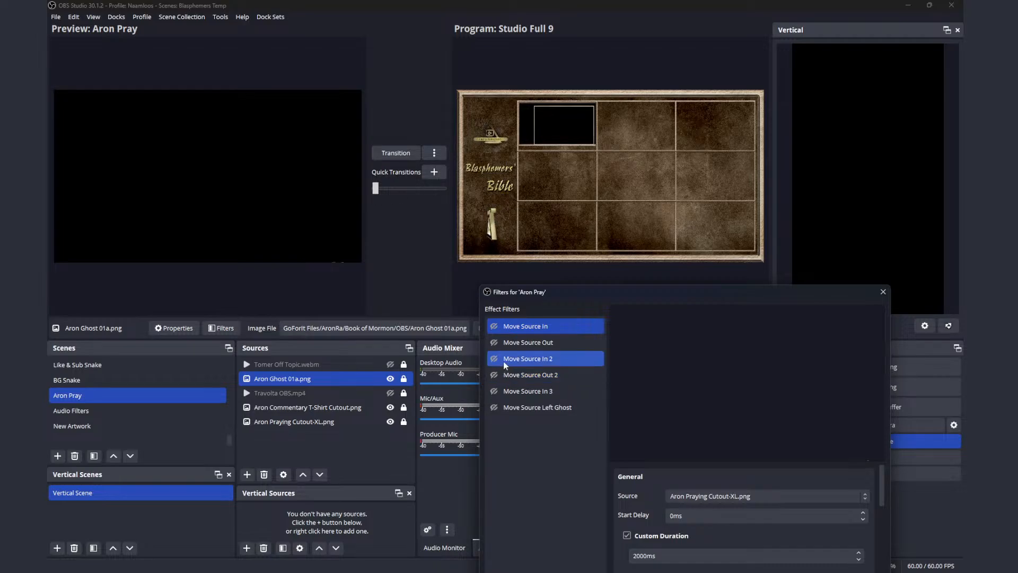
- View the settings of the Move Source In 3 filter for the ghost image and trigger its animation
{"action": "left_click", "coordinate": [528, 394]}
{"action": "left_click", "coordinate": [494, 391]}
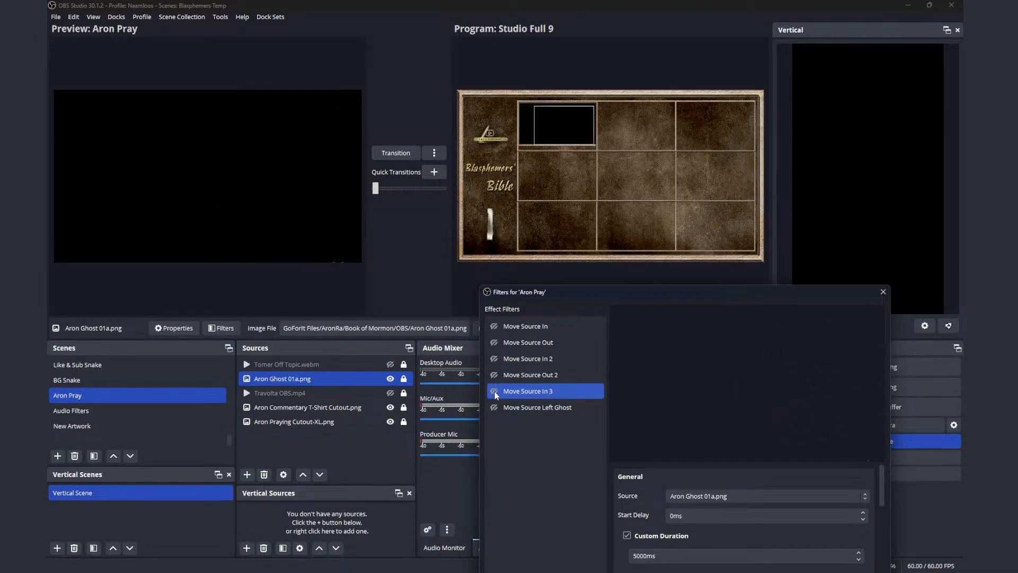
{"action": "left_click", "coordinate": [495, 392]}
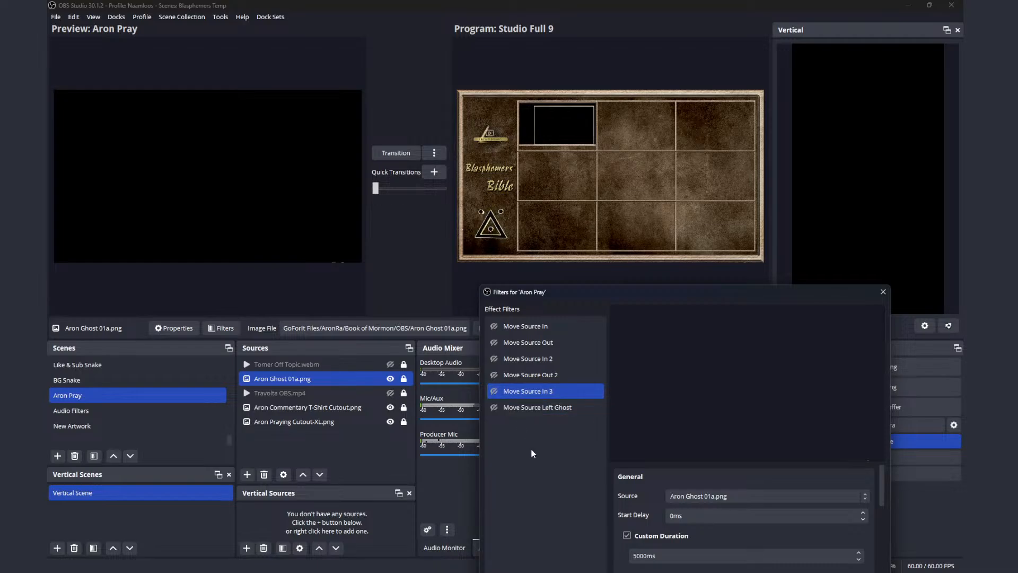
- Replay the praying cutout's Move Source In and Move Source Out animations and close the scene's filters window
{"action": "left_click", "coordinate": [494, 327]}
{"action": "left_click", "coordinate": [494, 327]}
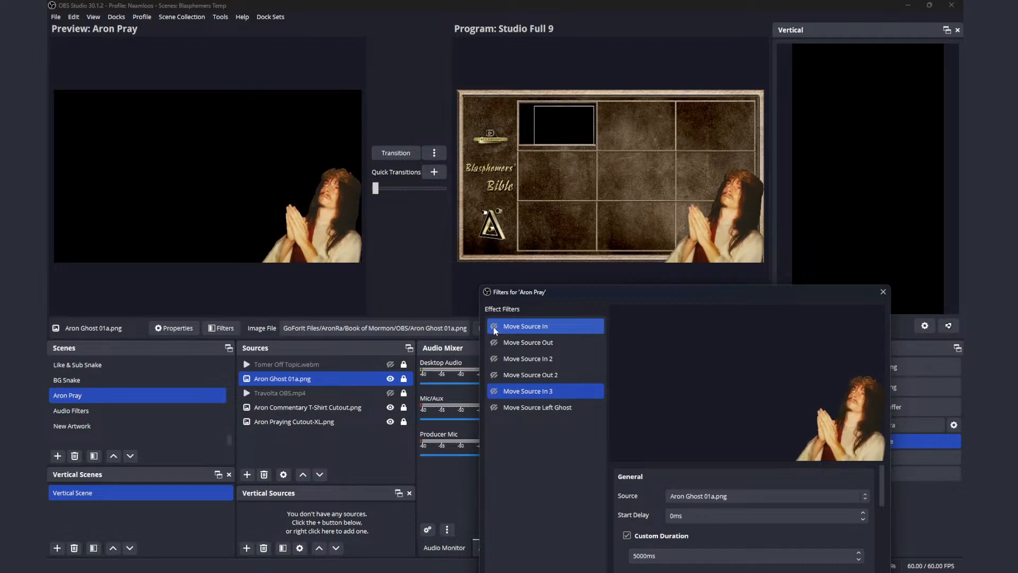
{"action": "left_click", "coordinate": [495, 327]}
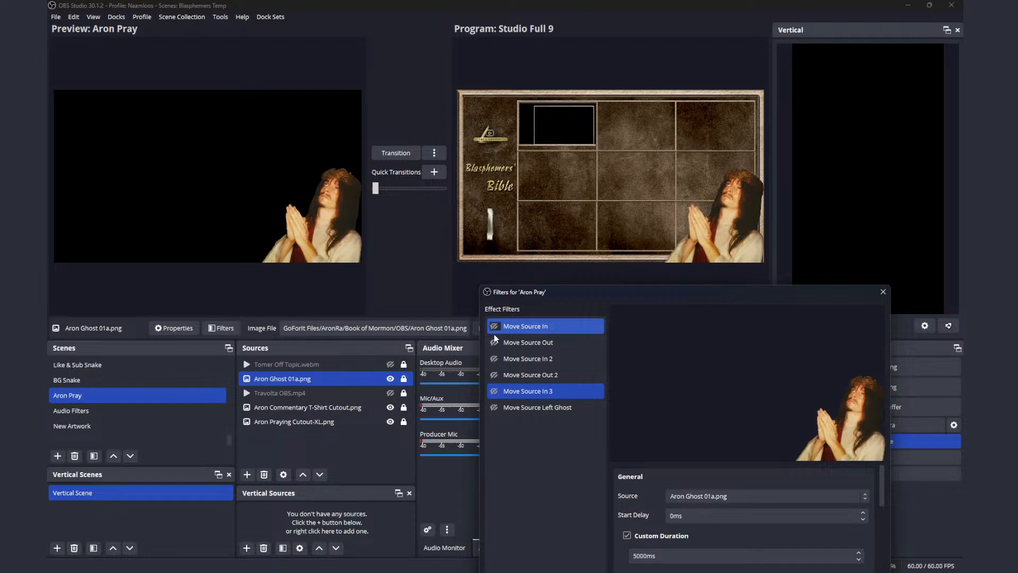
{"action": "left_click", "coordinate": [494, 343]}
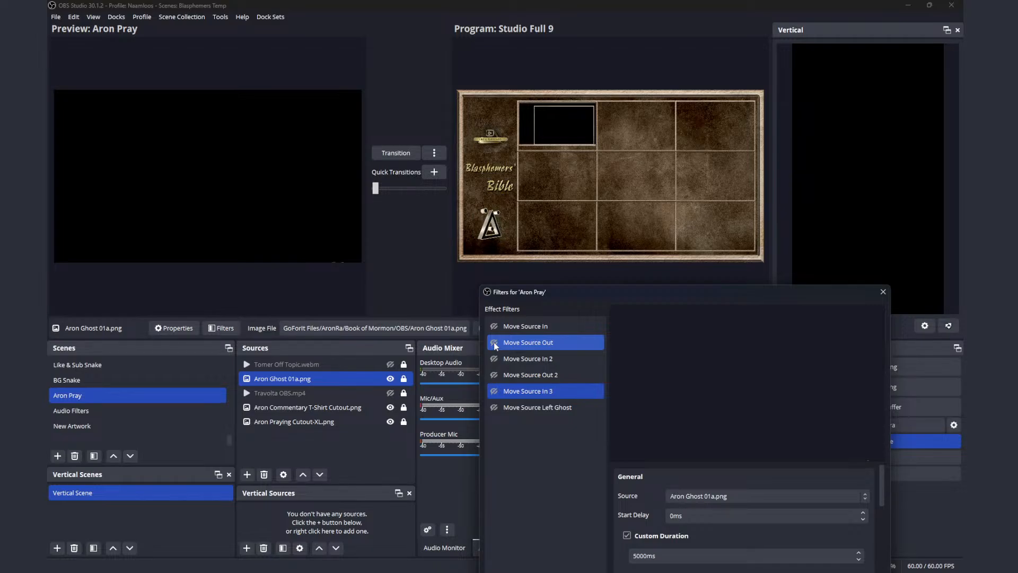
{"action": "left_click", "coordinate": [882, 293]}
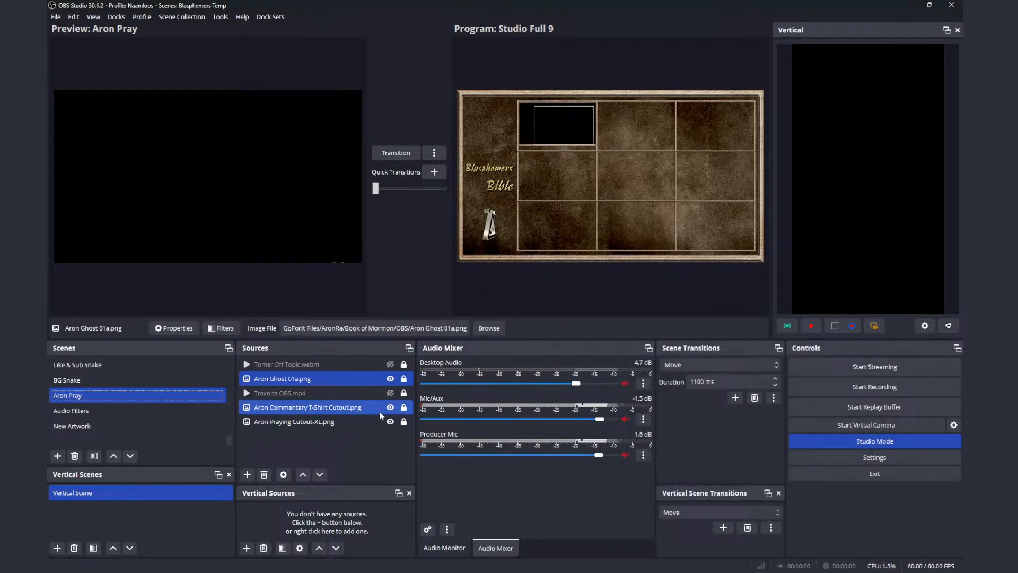
- Play the Travolta OBS.mp4 and Tomer Off Topic.webm overlays by showing each source briefly and hiding it again
{"action": "left_click", "coordinate": [390, 393]}
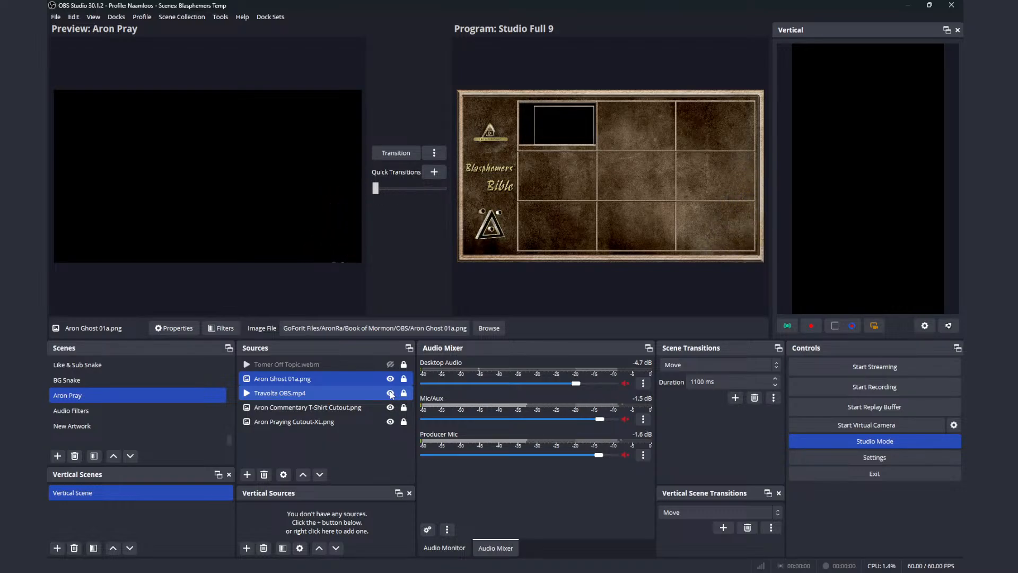
{"action": "left_click", "coordinate": [391, 393]}
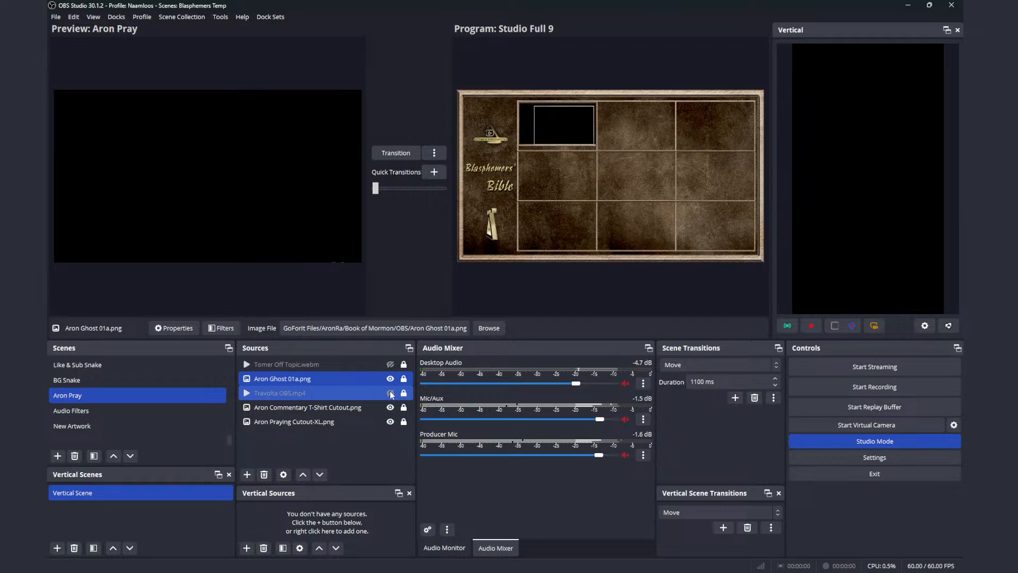
{"action": "left_click", "coordinate": [390, 365]}
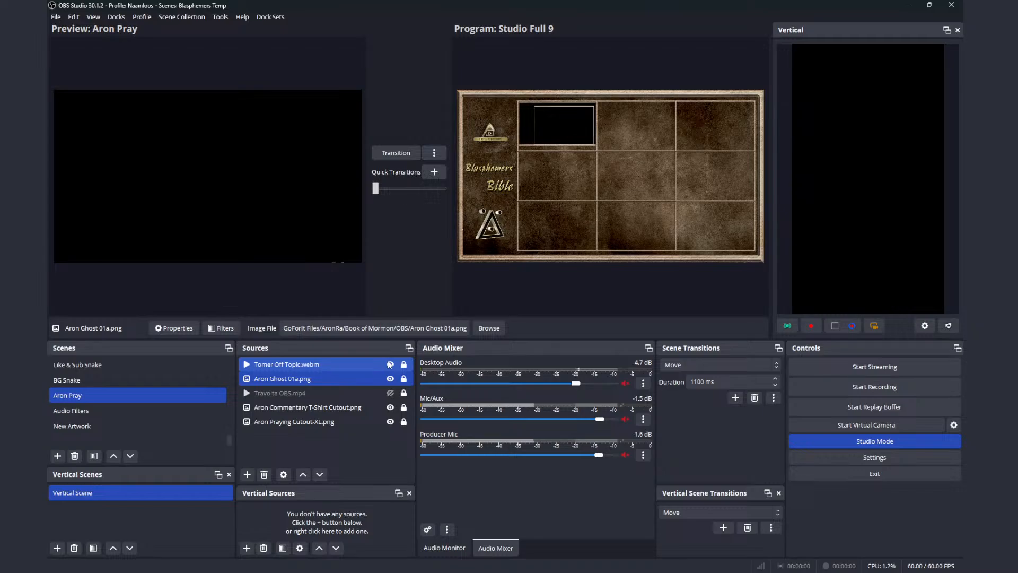
{"action": "left_click", "coordinate": [390, 364]}
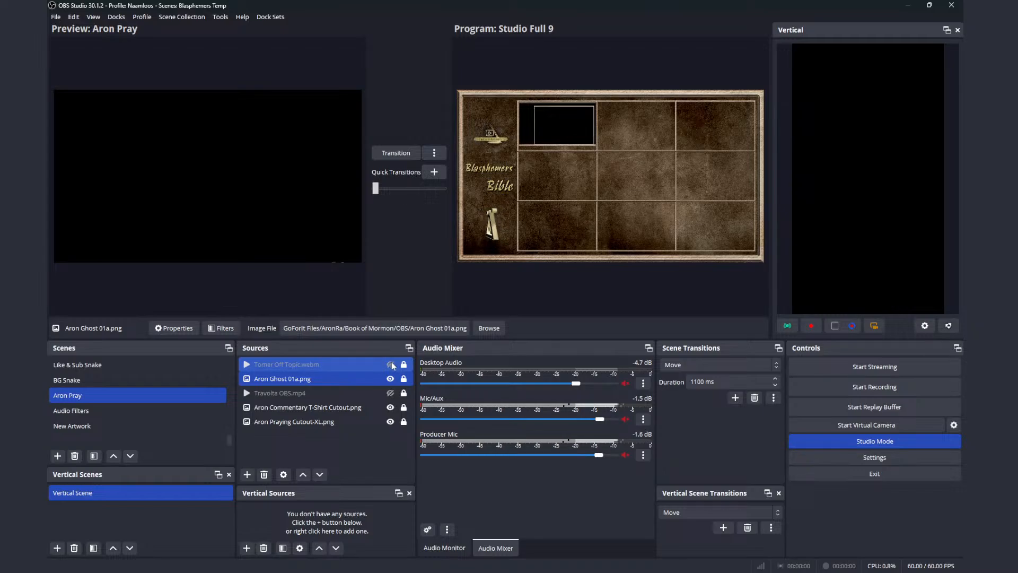
{"action": "left_click", "coordinate": [390, 365]}
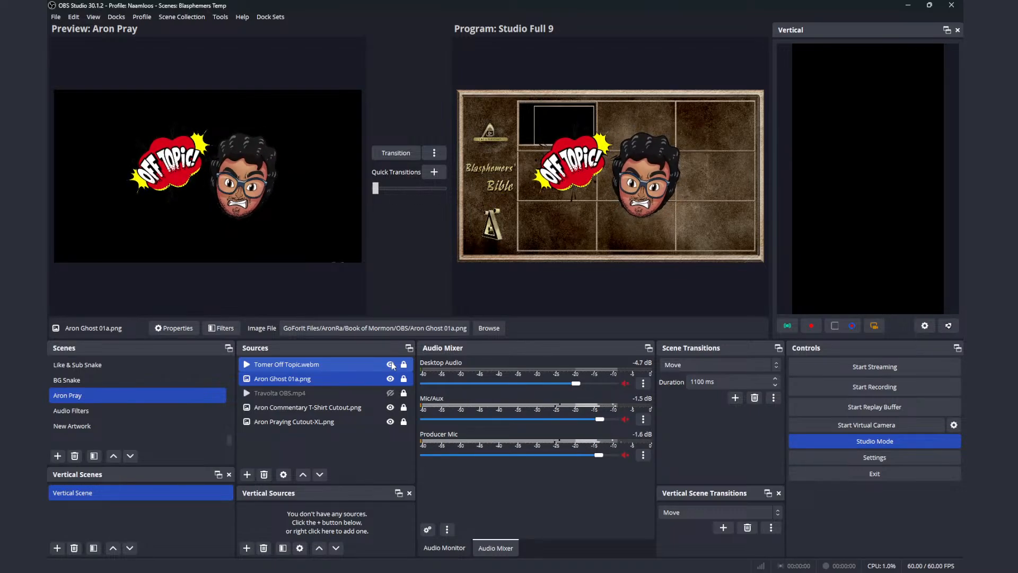
{"action": "left_click", "coordinate": [391, 364]}
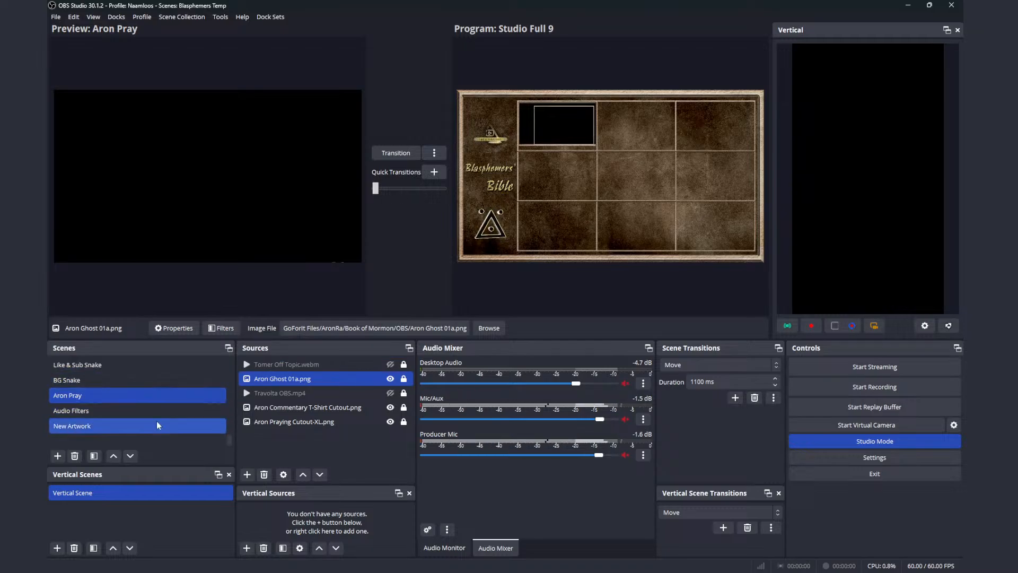
- Load Scene 1 into the preview to show its image and video sources
{"action": "scroll", "coordinate": [156, 430], "scroll_direction": "up", "scroll_amount": 1}
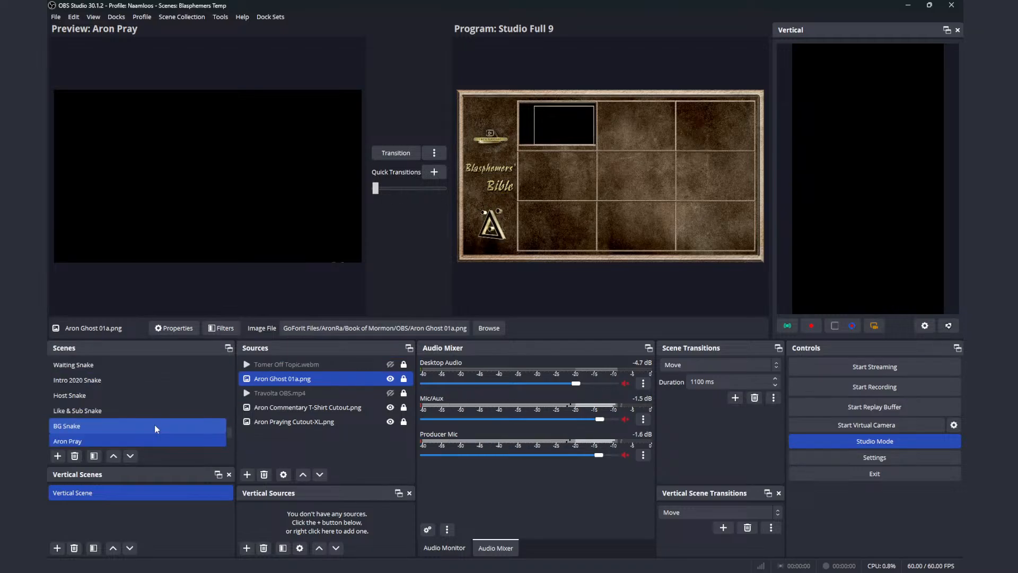
{"action": "scroll", "coordinate": [155, 430], "scroll_direction": "up", "scroll_amount": 1}
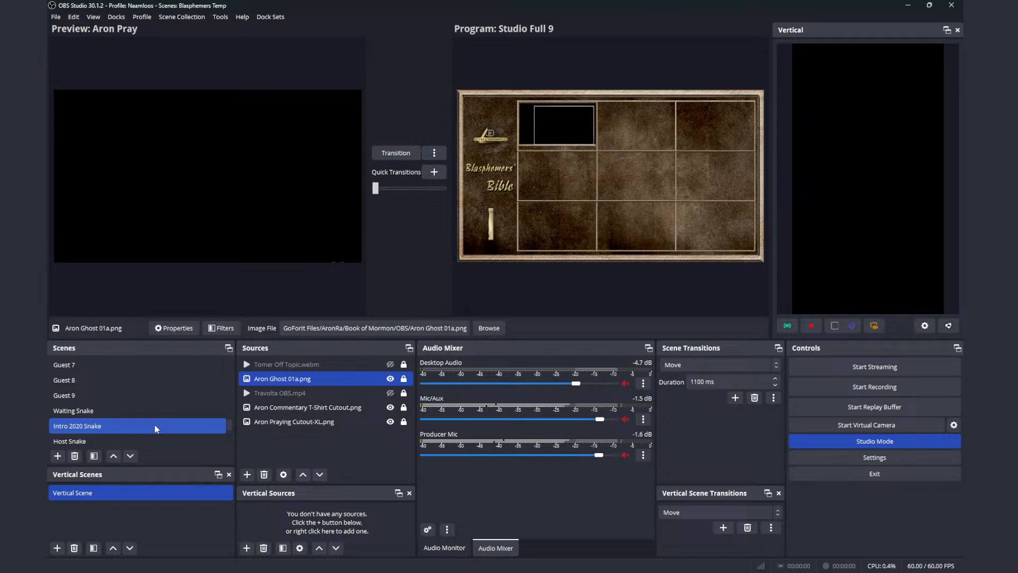
{"action": "scroll", "coordinate": [156, 429], "scroll_direction": "up", "scroll_amount": 3}
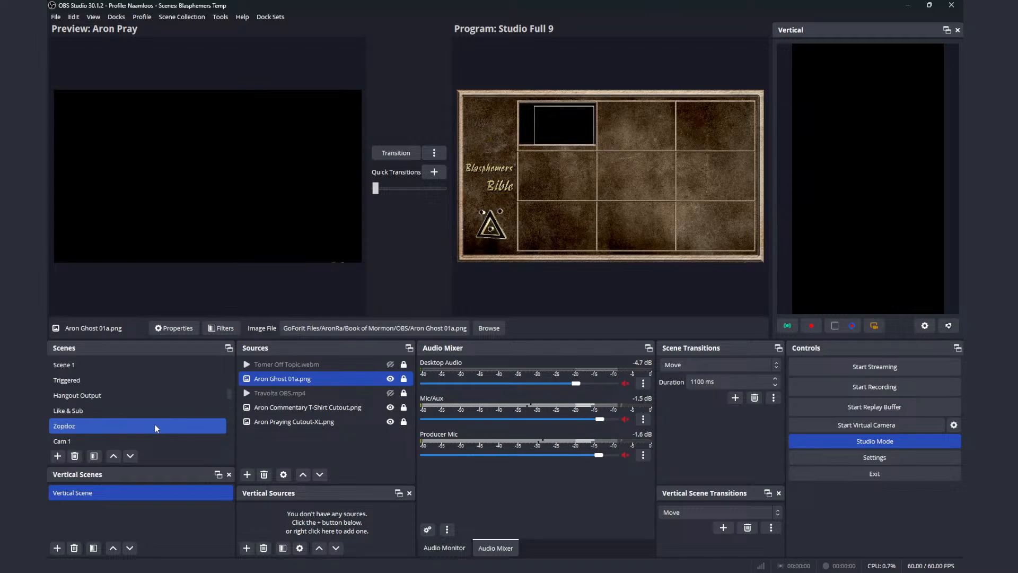
{"action": "scroll", "coordinate": [154, 424], "scroll_direction": "up", "scroll_amount": 1}
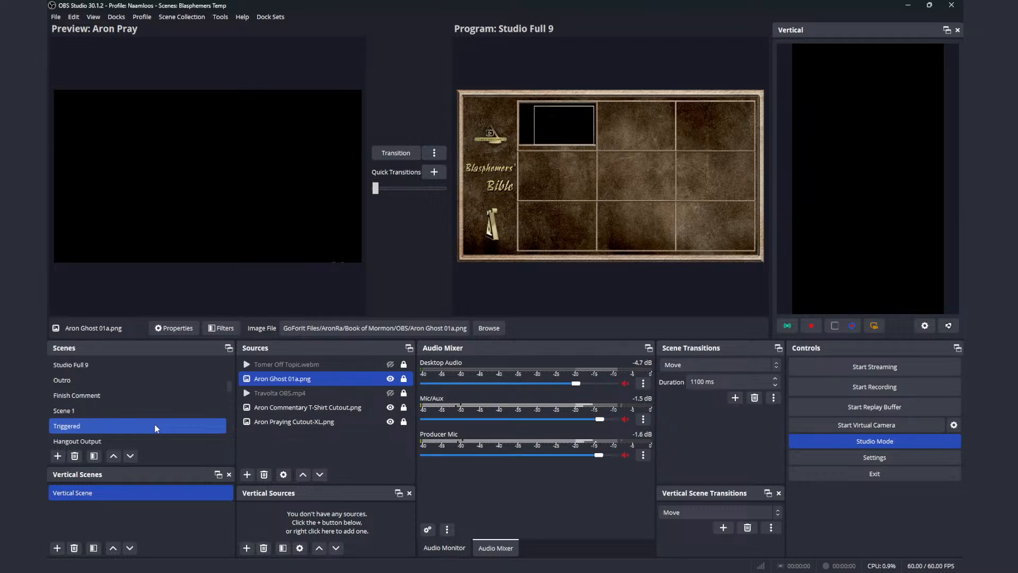
{"action": "left_click", "coordinate": [150, 412]}
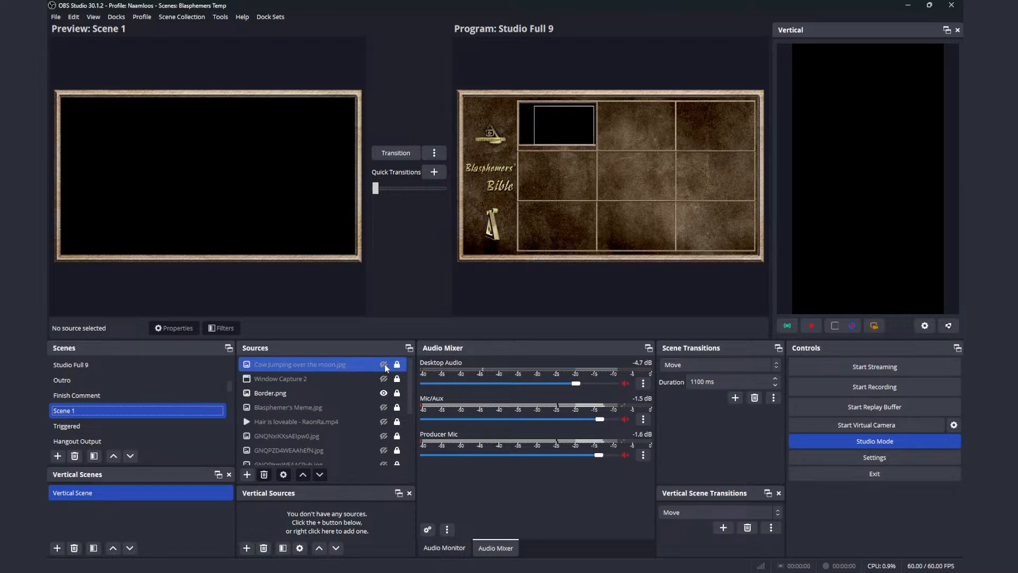
- Show the Cow Jumping over the moon.jpg source in Scene 1 and hide it again
{"action": "left_click", "coordinate": [384, 366]}
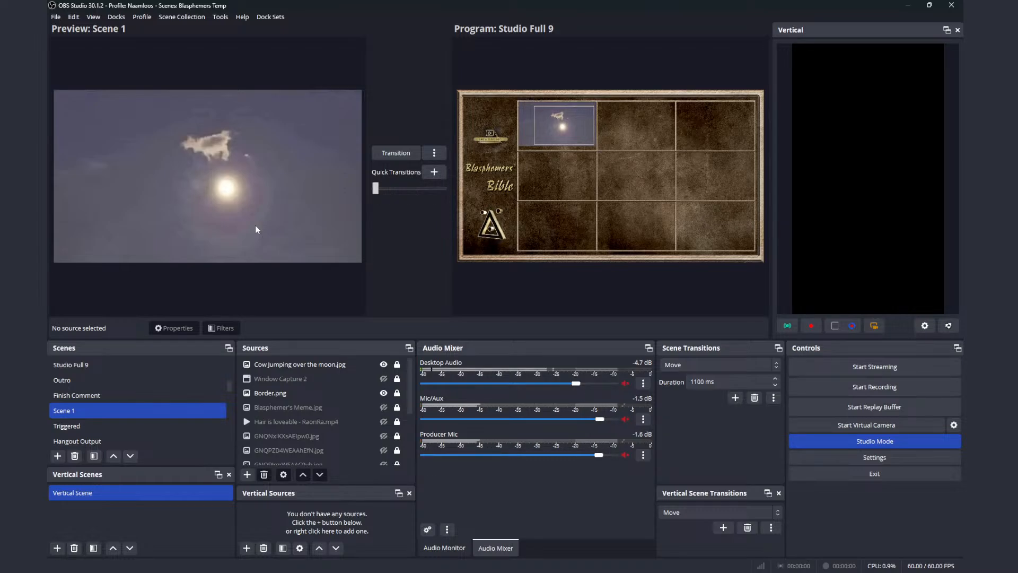
{"action": "left_click", "coordinate": [368, 365]}
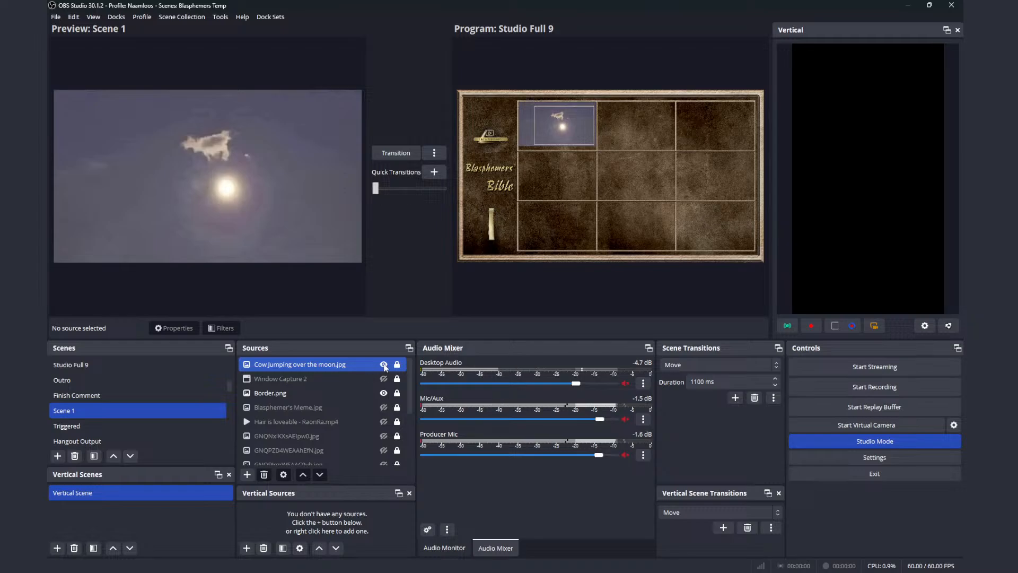
{"action": "left_click", "coordinate": [384, 365]}
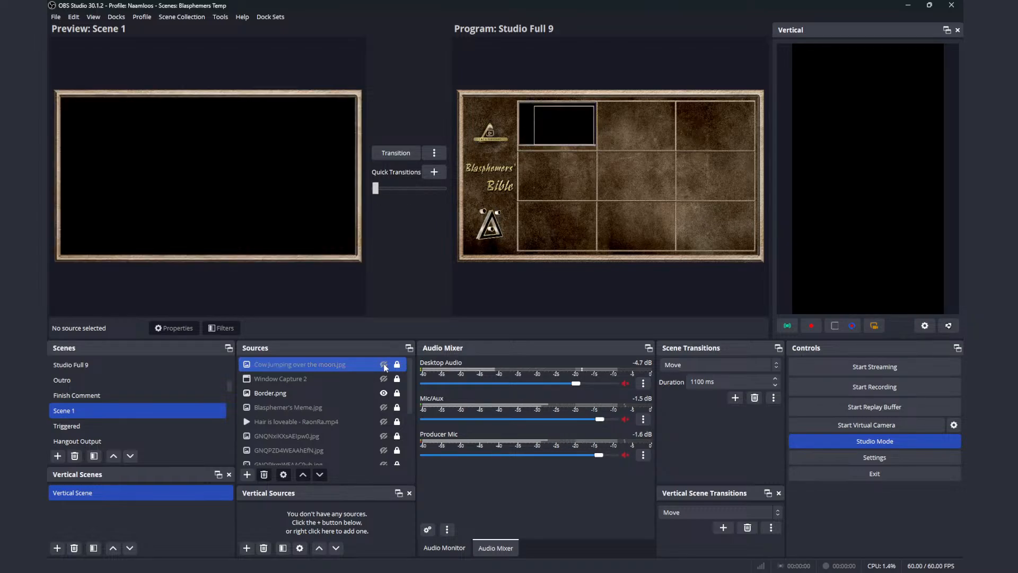
{"action": "left_click", "coordinate": [378, 376]}
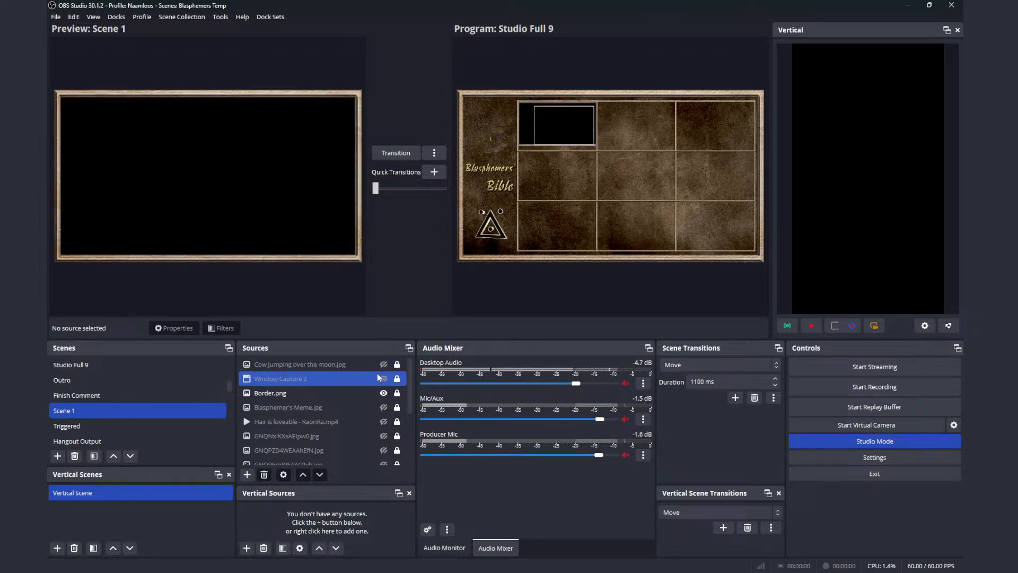
{"action": "left_click", "coordinate": [387, 407]}
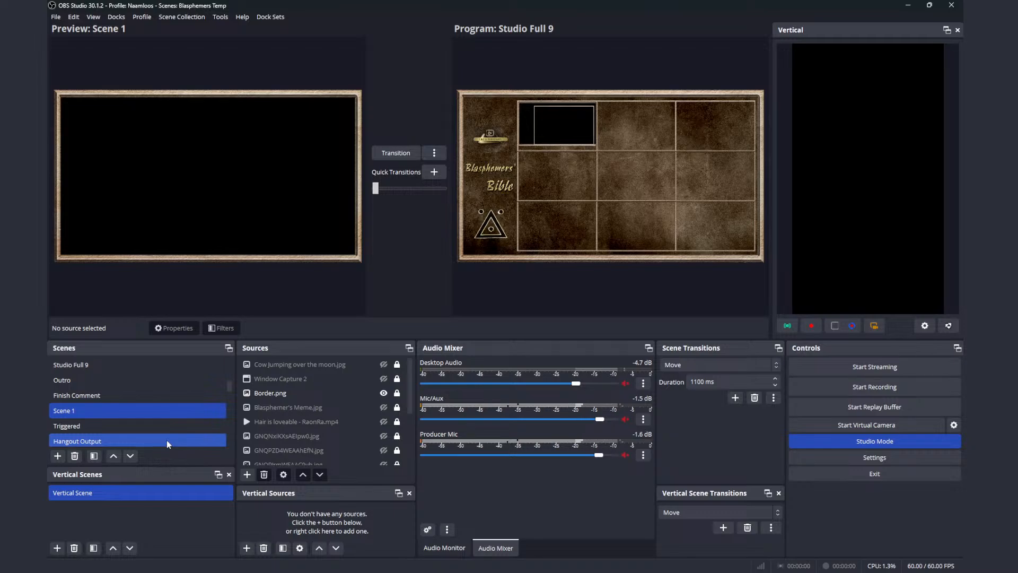
- Load the Finish Comment scene, show its Aron T-Shirt Mockup source, and transition the scene to program and back to Studio Full 9
{"action": "left_click", "coordinate": [158, 395]}
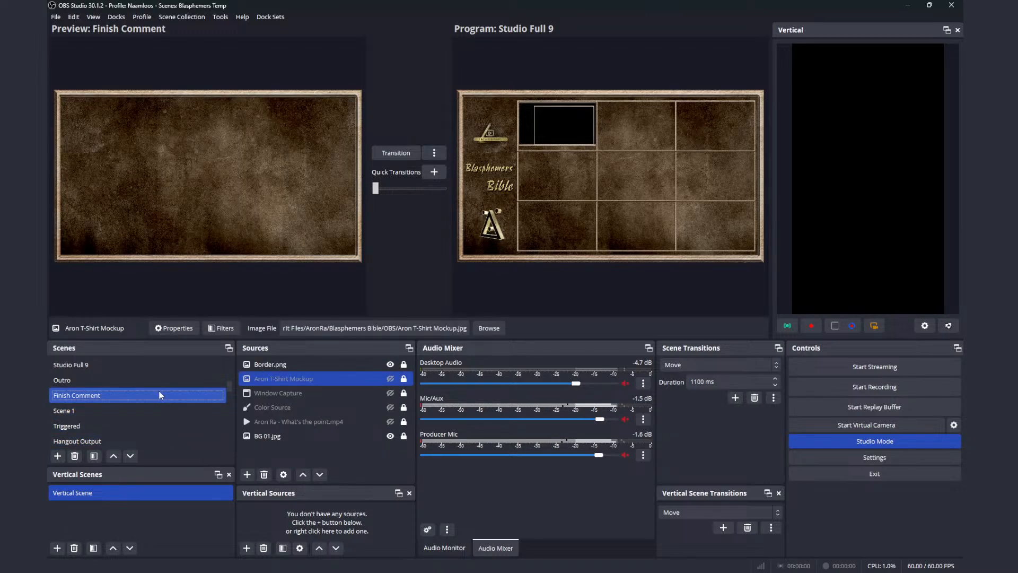
{"action": "left_click", "coordinate": [390, 378]}
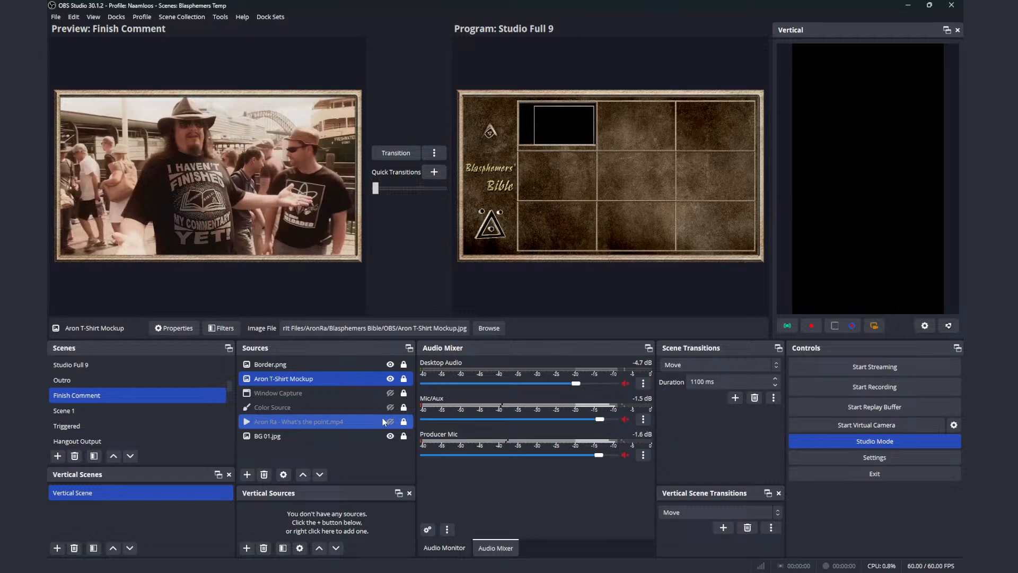
{"action": "left_click", "coordinate": [401, 158]}
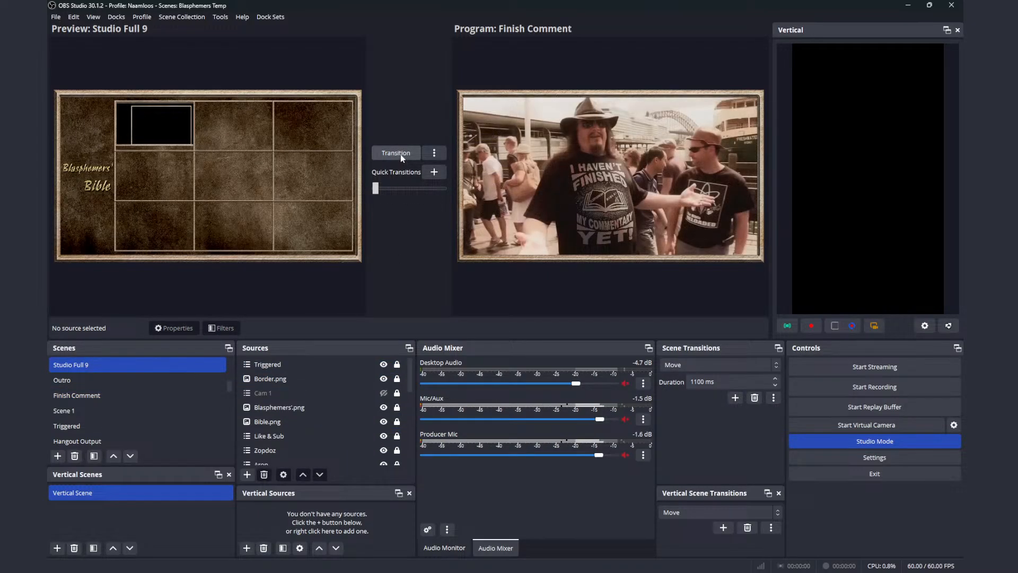
{"action": "left_click", "coordinate": [401, 157]}
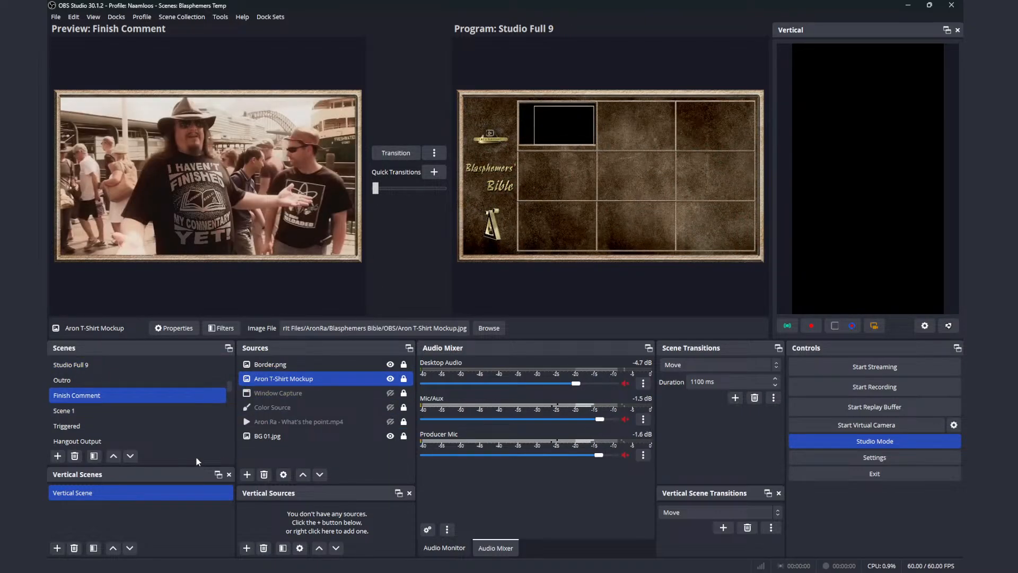
- Show Aron Ra - What's the point.mp4 instead of the T-shirt mockup and duplicate its Audio Monitor filter with CABLE Input (VB-Audio Virtual Cable) as device
{"action": "left_click", "coordinate": [391, 421]}
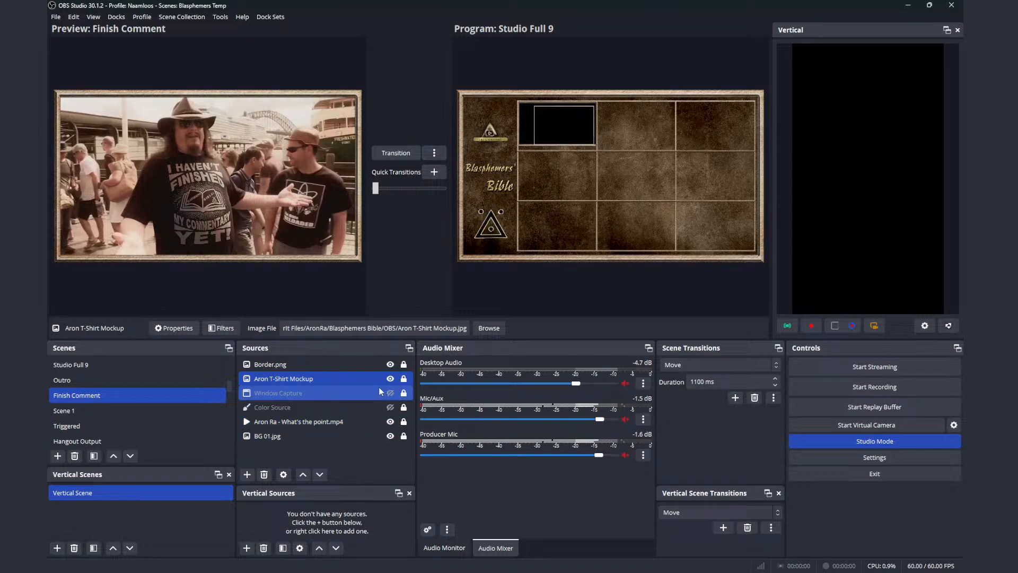
{"action": "left_click", "coordinate": [390, 379]}
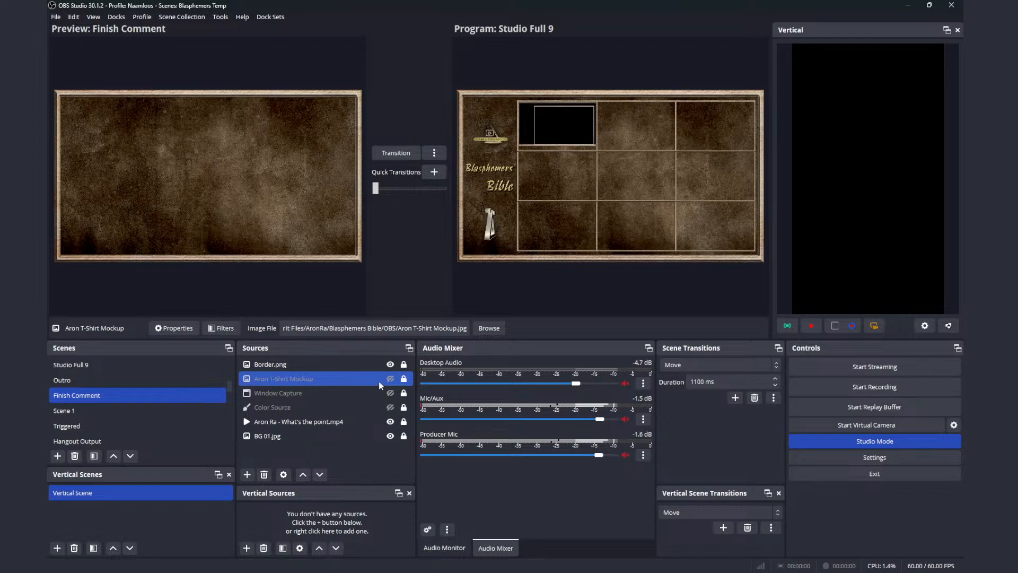
{"action": "right_click", "coordinate": [361, 422]}
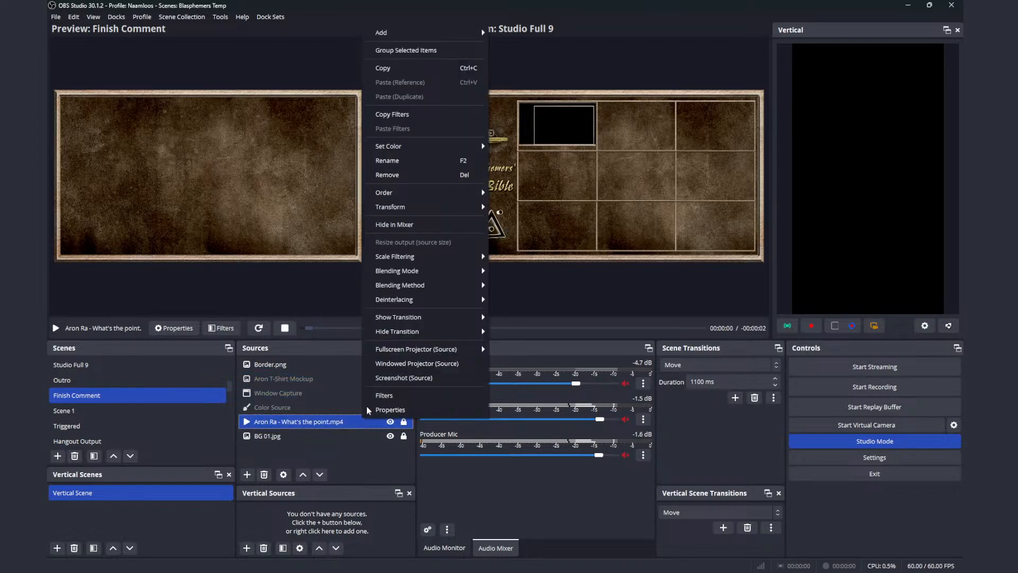
{"action": "left_click", "coordinate": [378, 395]}
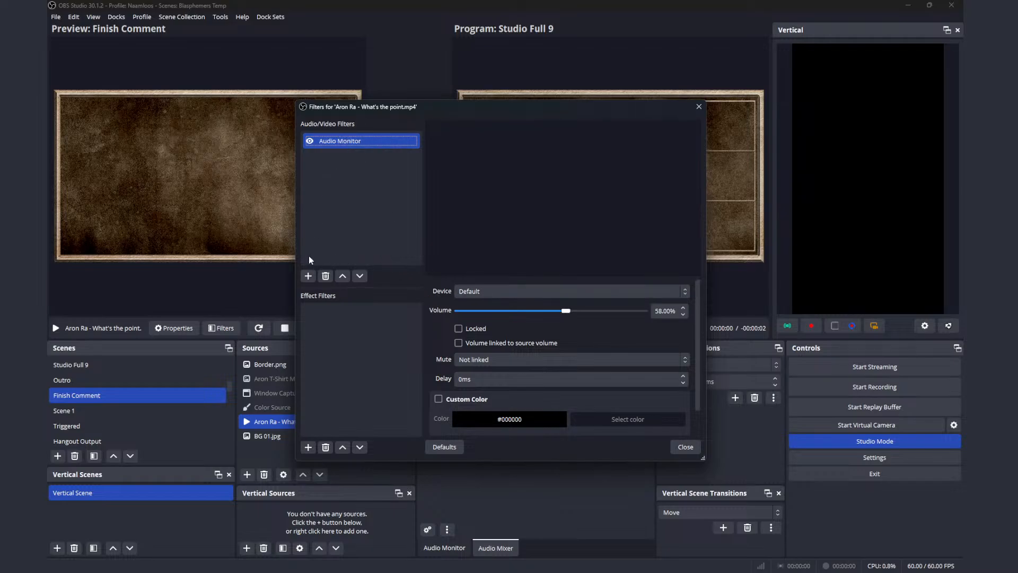
{"action": "right_click", "coordinate": [367, 139]}
{"action": "left_click", "coordinate": [377, 163]}
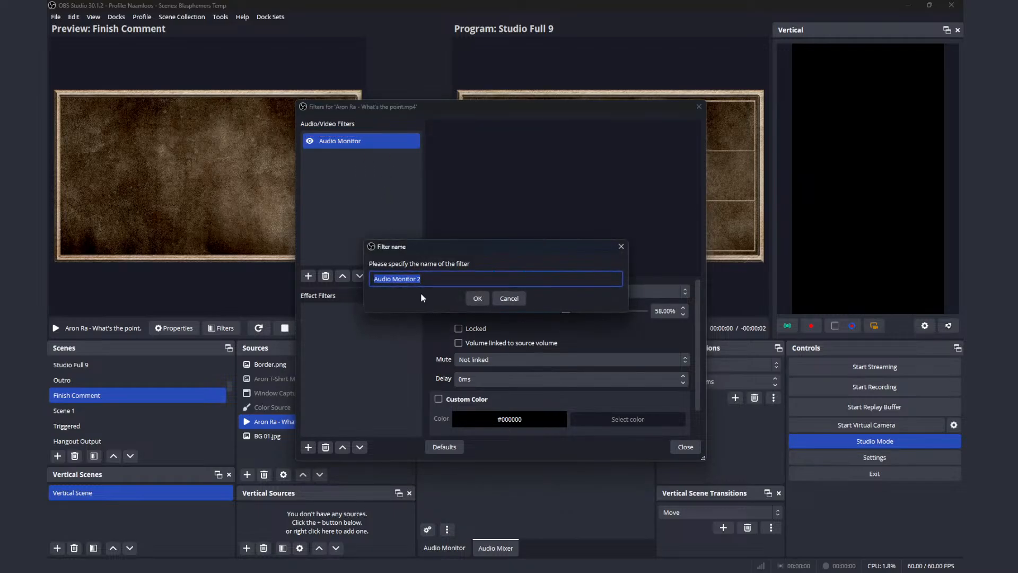
{"action": "left_click", "coordinate": [478, 299]}
{"action": "left_click", "coordinate": [505, 291]}
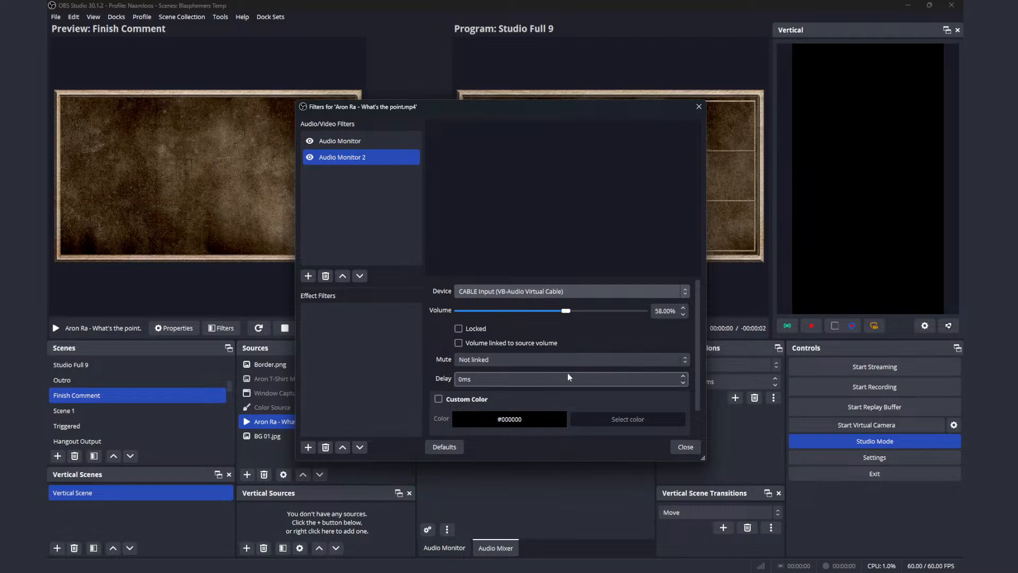
{"action": "left_click", "coordinate": [685, 447]}
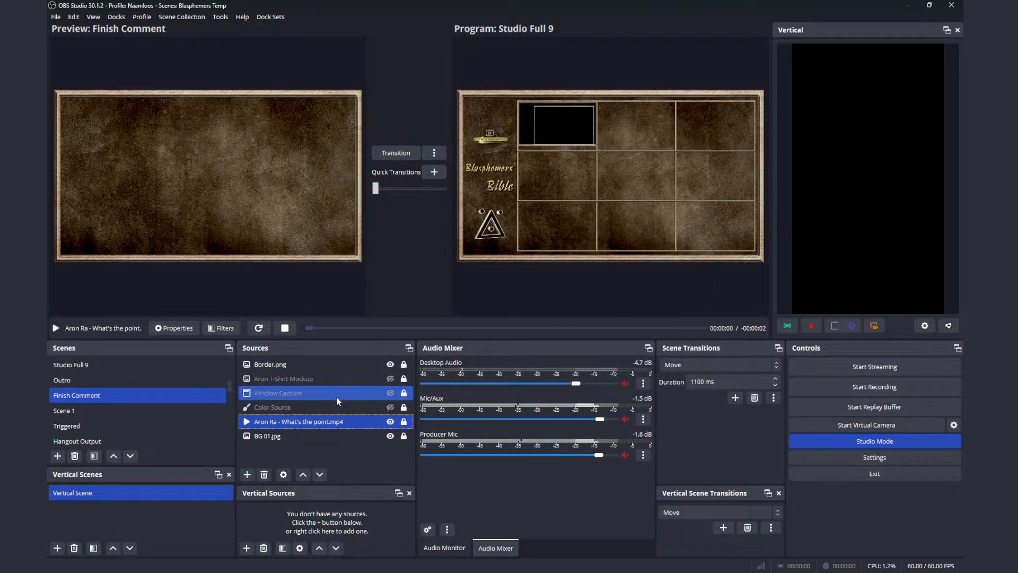
- Transition Finish Comment to program and back to play its video with sound, and hide the Aron Ra - What's the point.mp4 source
{"action": "left_click", "coordinate": [391, 155]}
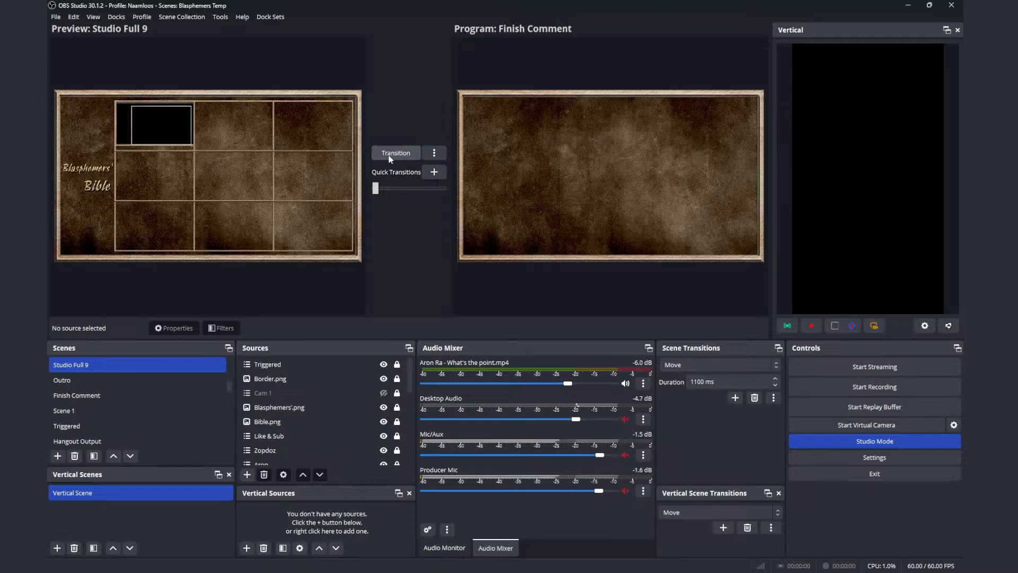
{"action": "left_click", "coordinate": [399, 152]}
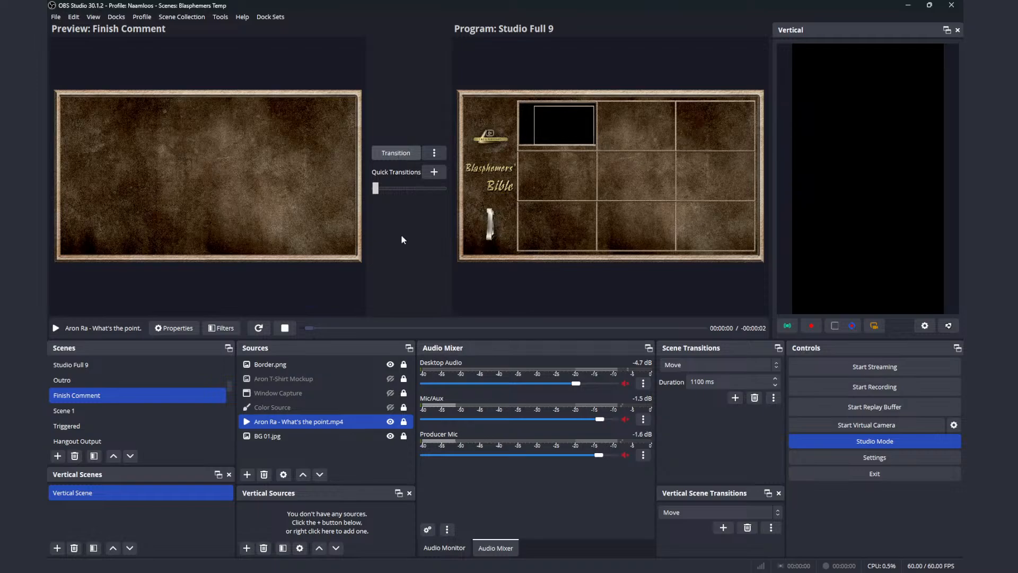
{"action": "left_click", "coordinate": [402, 383], "text": "ctrl"}
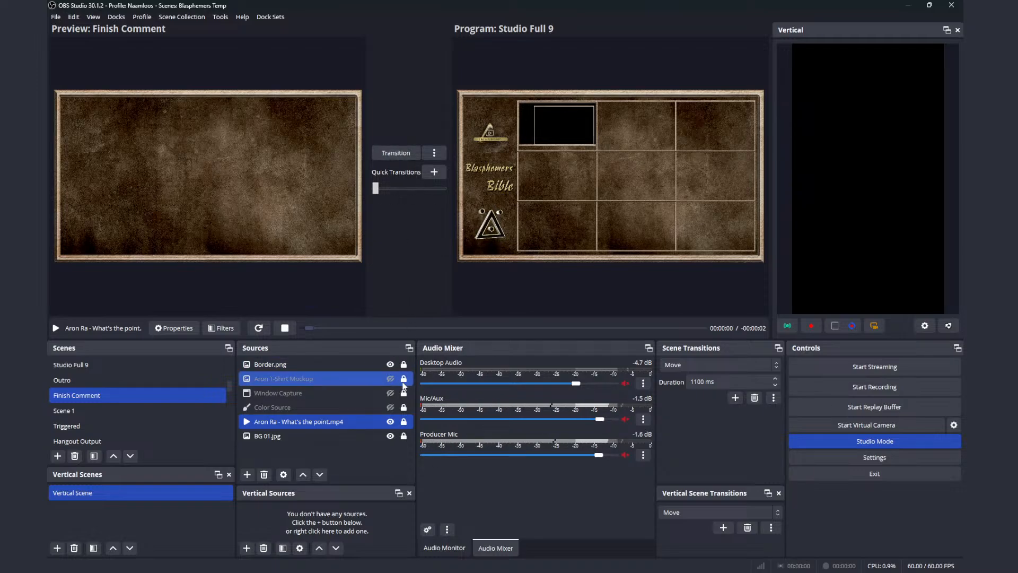
{"action": "left_click", "coordinate": [402, 381], "text": "ctrl"}
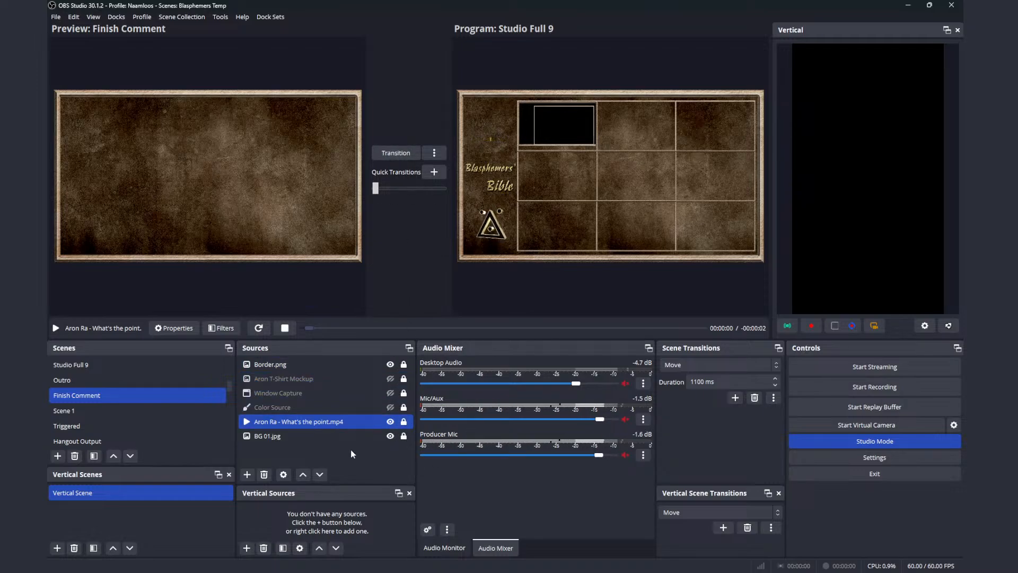
{"action": "left_click", "coordinate": [393, 423]}
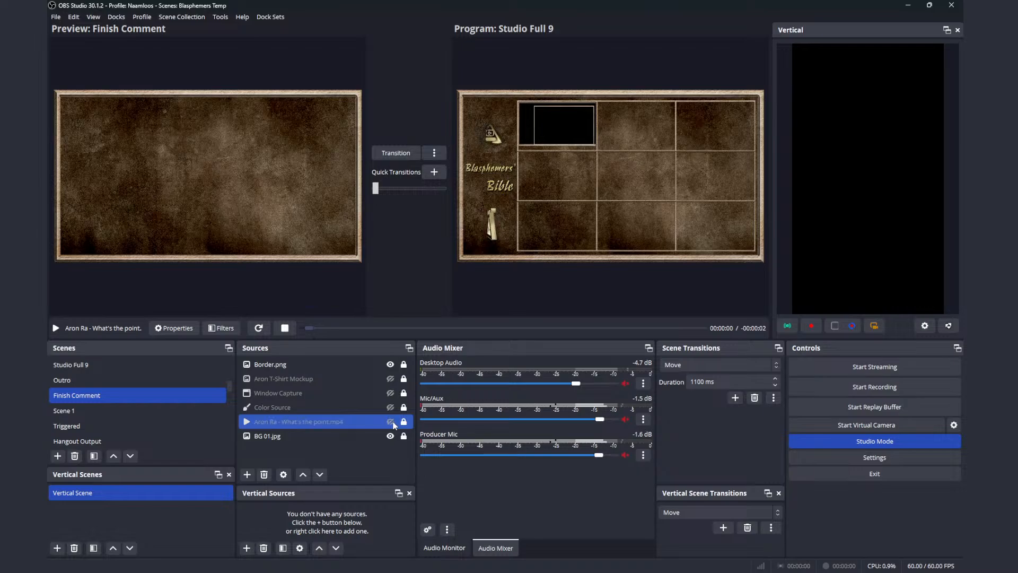
{"action": "left_click", "coordinate": [383, 384], "text": "ctrl"}
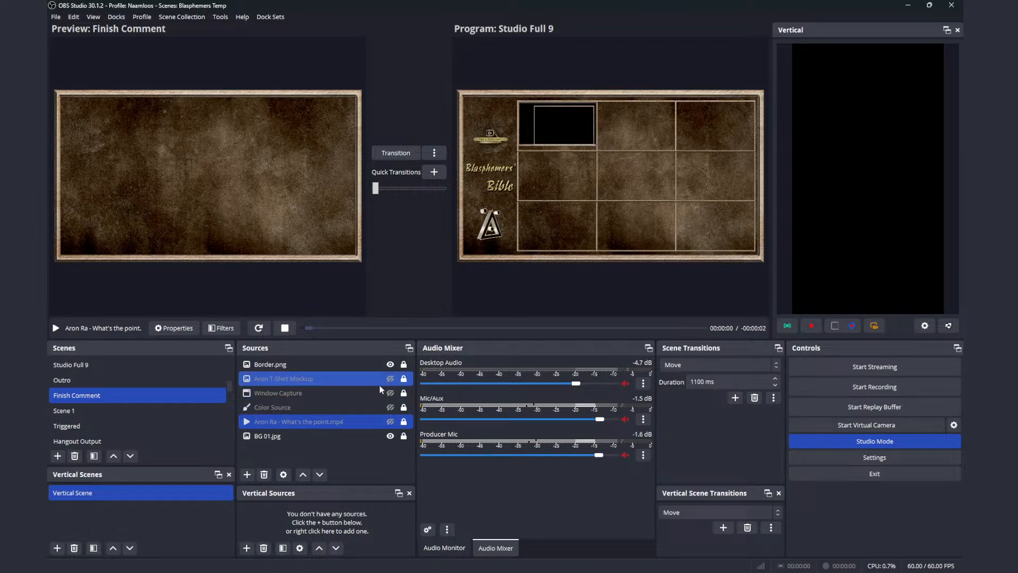